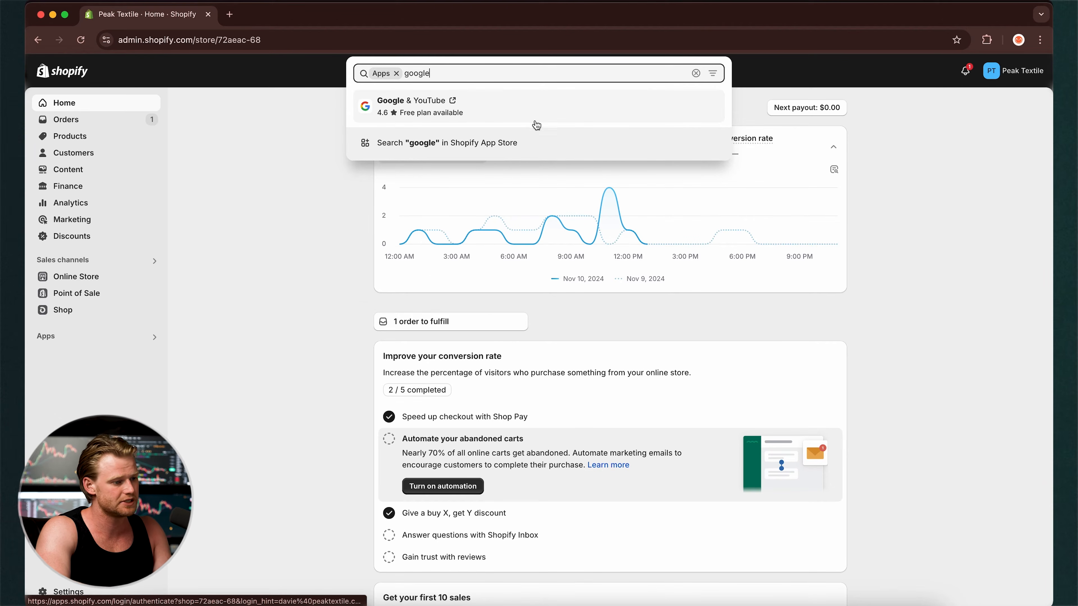
# Step: Open the Google & YouTube app's store listing and install the app on the Peak Textile store
pyautogui.click(527, 123)
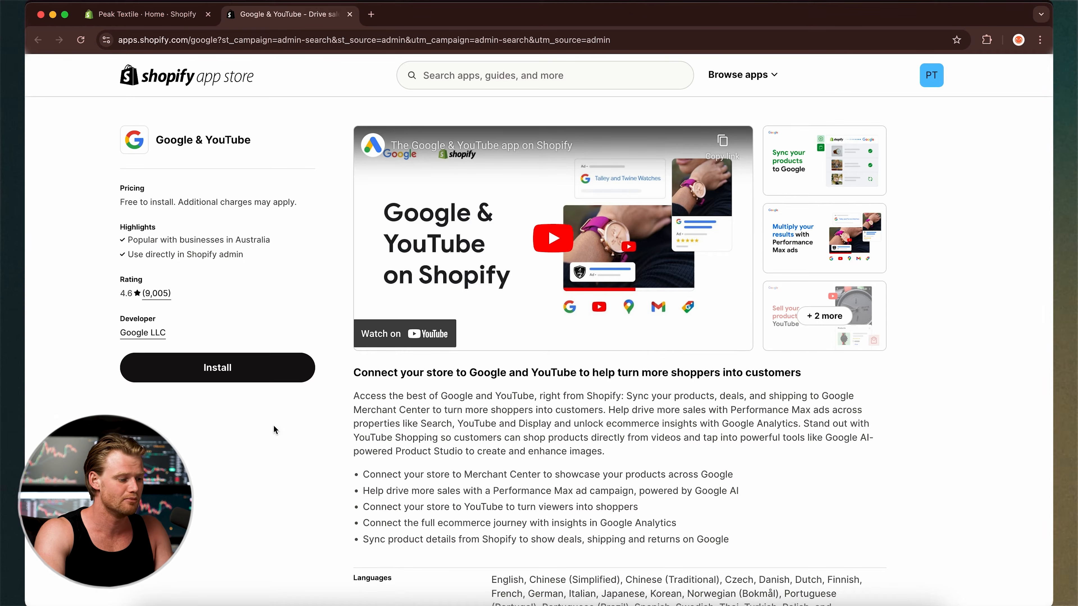
pyautogui.click(219, 369)
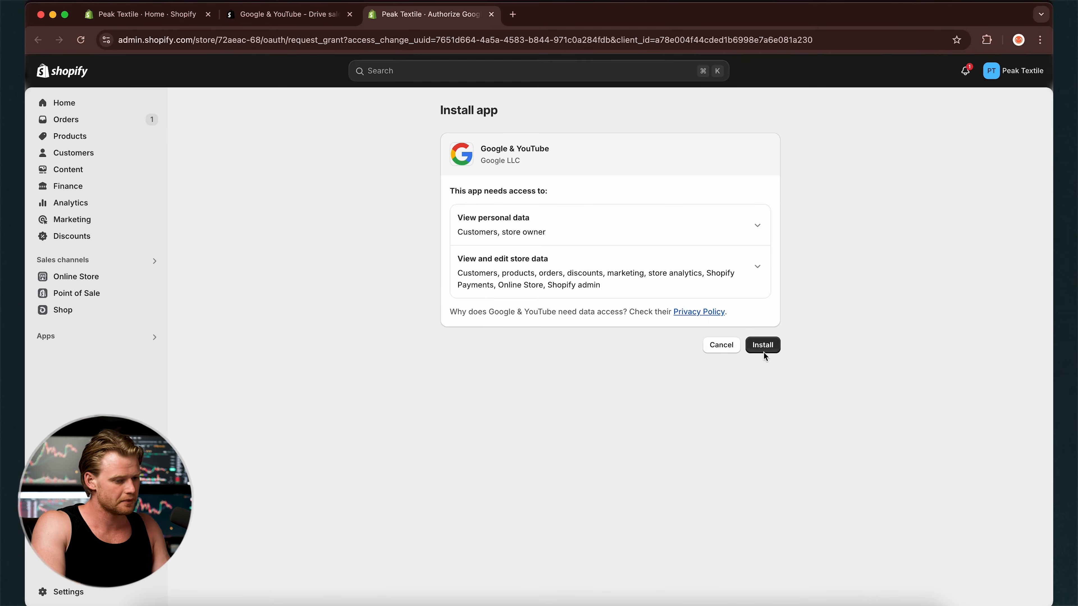
pyautogui.click(764, 346)
# Step: Connect the business Google account to the Google & YouTube app and grant the requested access
pyautogui.scroll(-1, 555, 367)
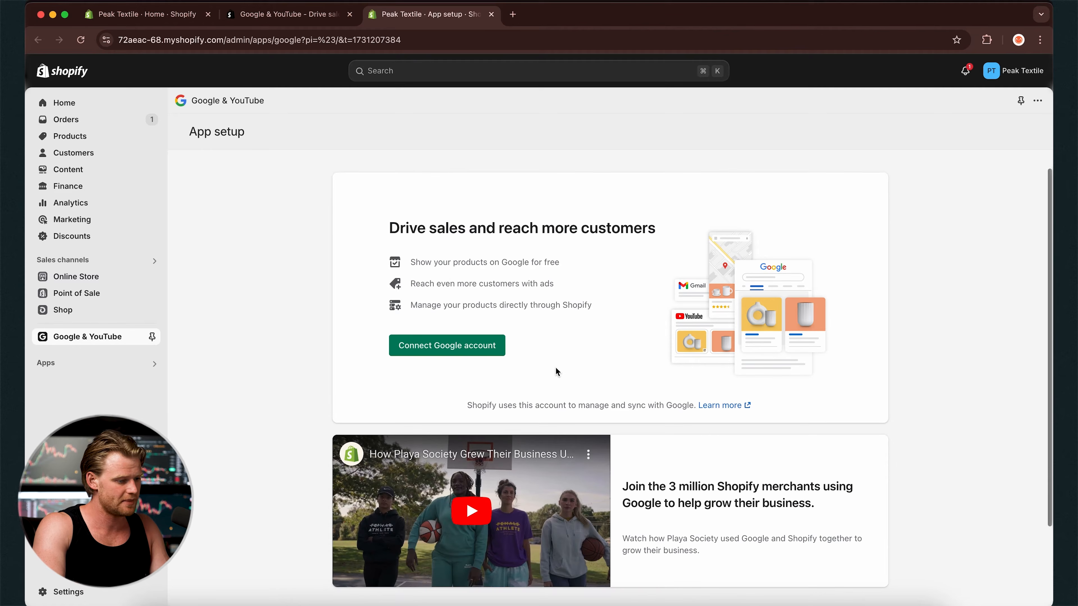
pyautogui.click(444, 345)
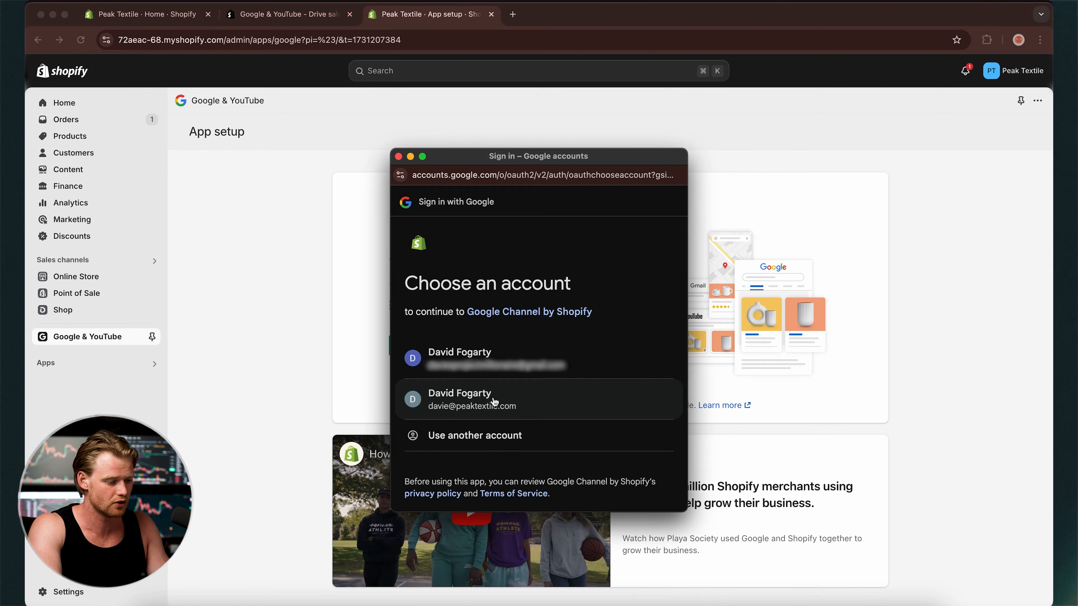
pyautogui.click(551, 405)
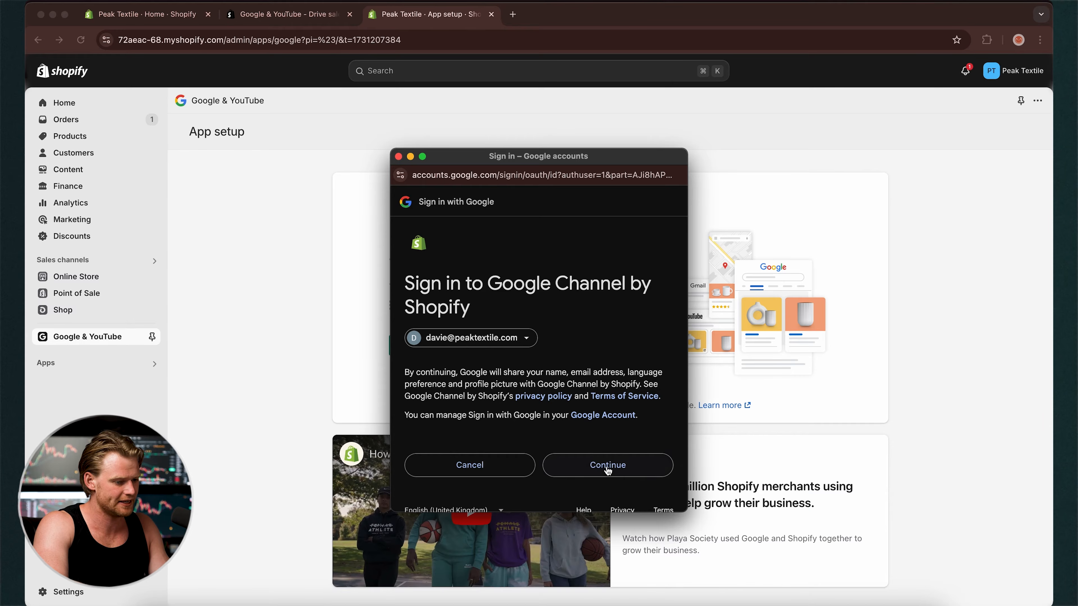
pyautogui.click(608, 466)
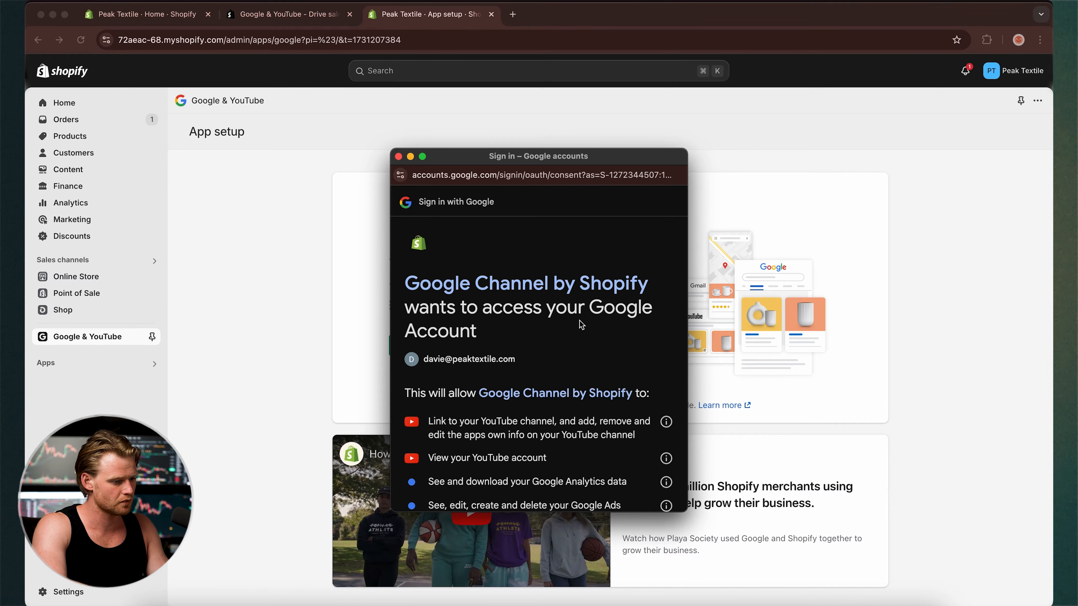
pyautogui.scroll(-10, 581, 325)
pyautogui.click(594, 449)
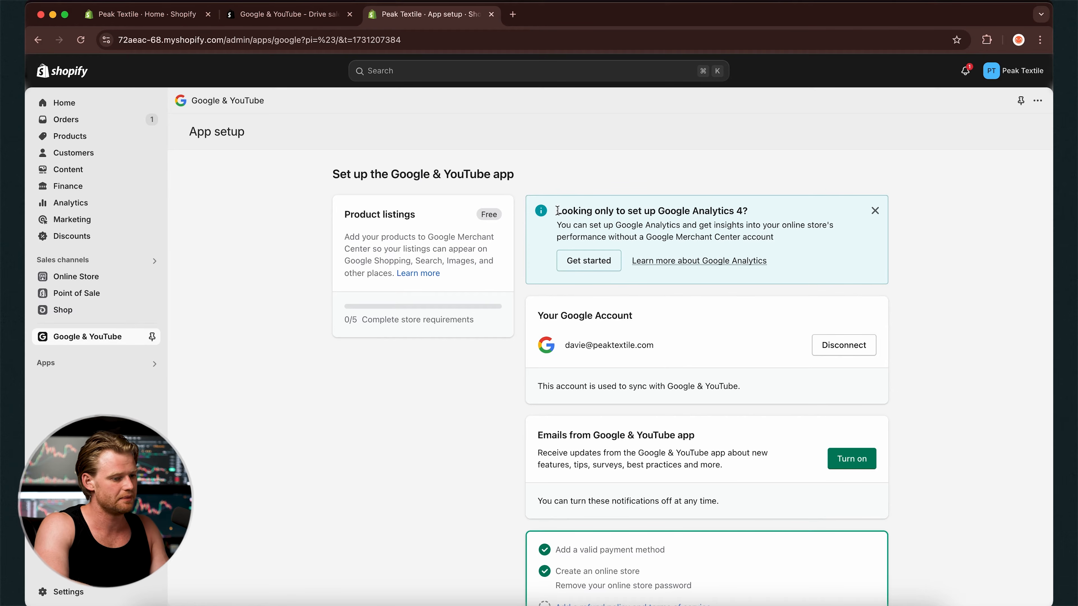
# Step: From the store requirements checklist, add a return and refund policy using the template and publish it
pyautogui.moveTo(557, 211); pyautogui.dragTo(761, 217)
pyautogui.scroll(-4, 761, 217)
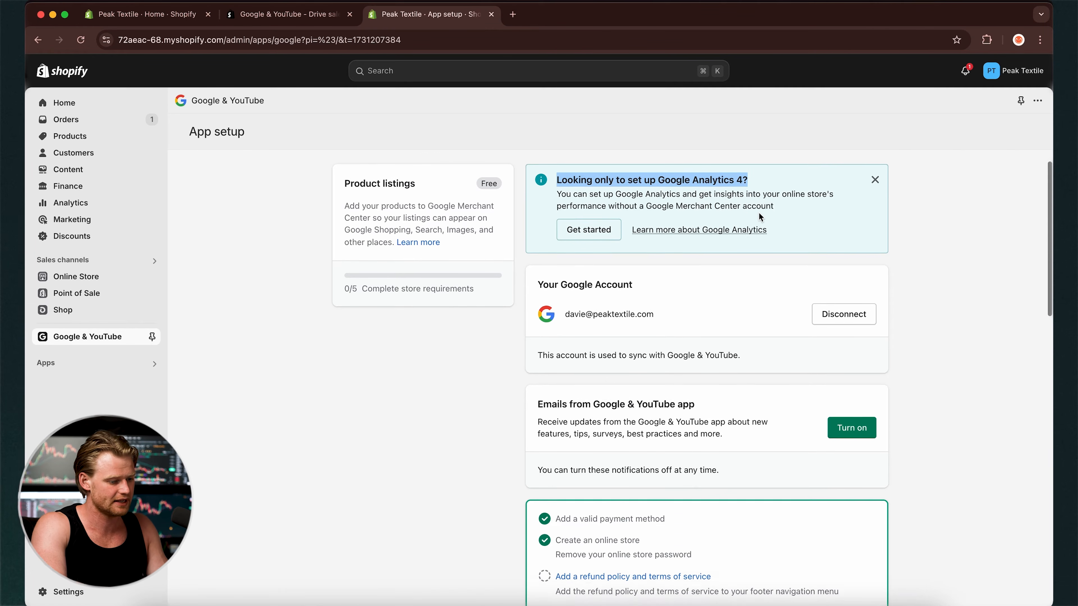
pyautogui.scroll(-10, 760, 214)
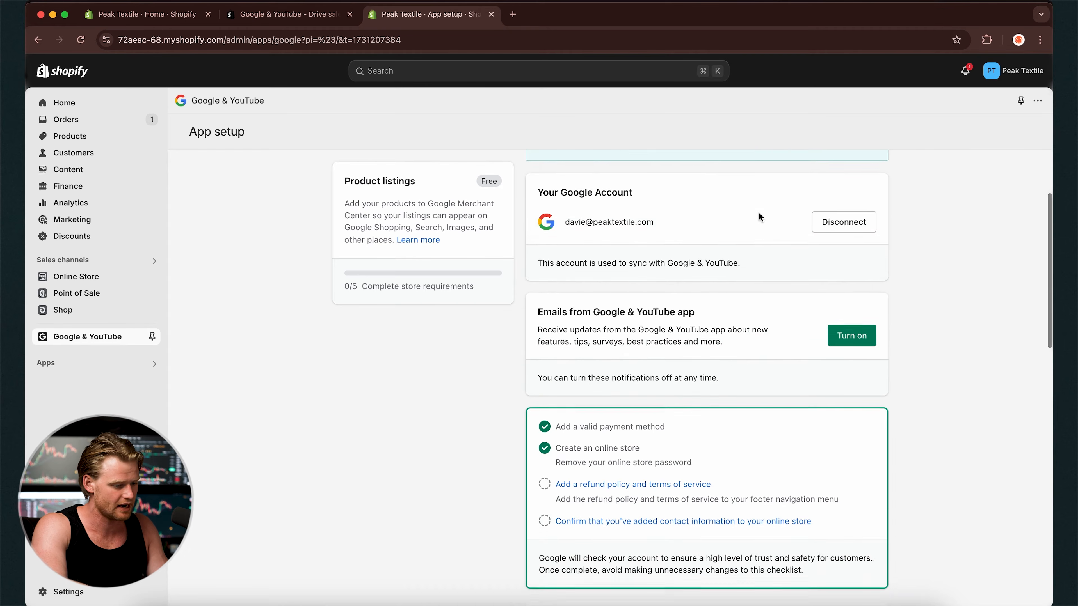
pyautogui.scroll(10, 636, 408)
pyautogui.scroll(-4, 636, 407)
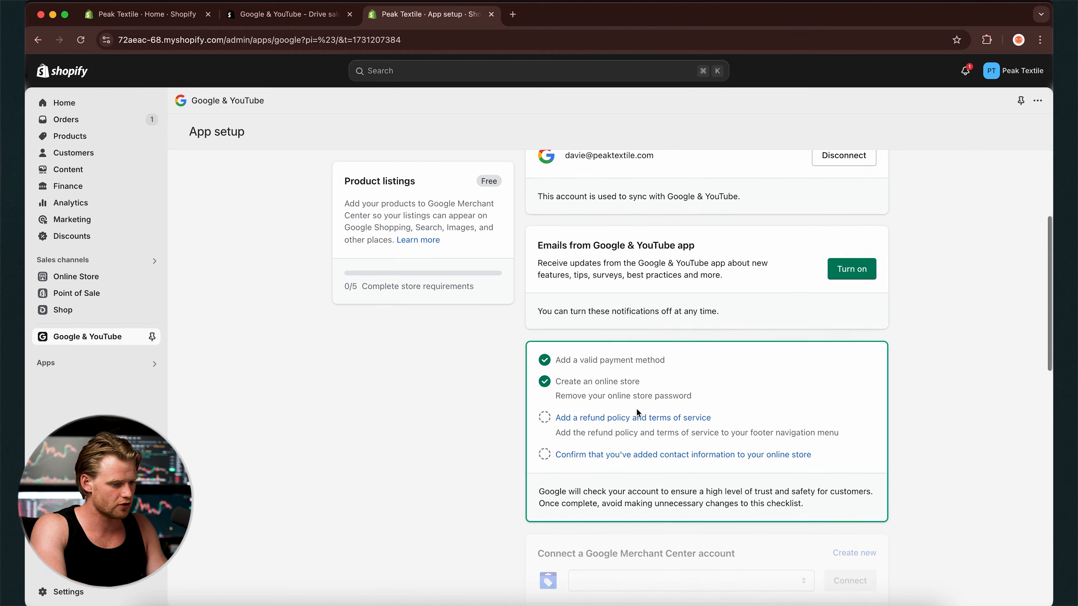
pyautogui.click(642, 405)
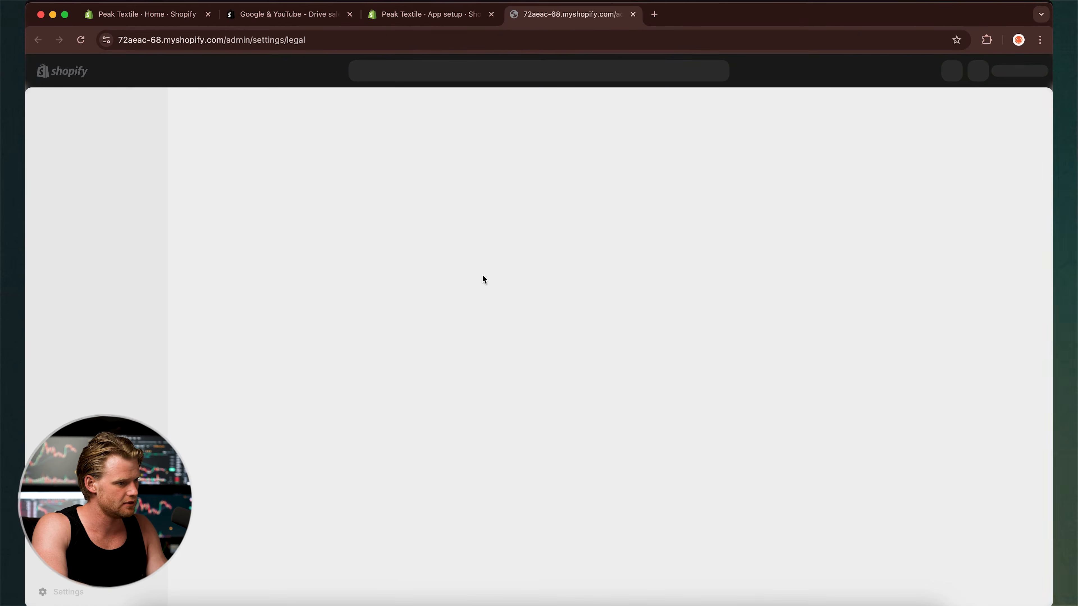
pyautogui.click(666, 270)
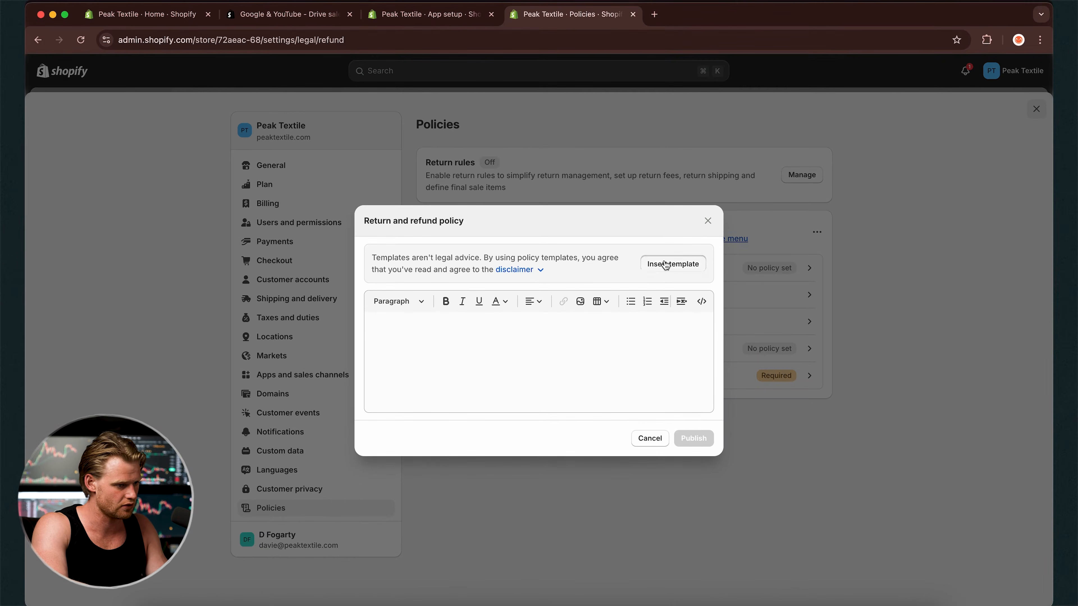
pyautogui.click(673, 264)
pyautogui.scroll(15, 547, 433)
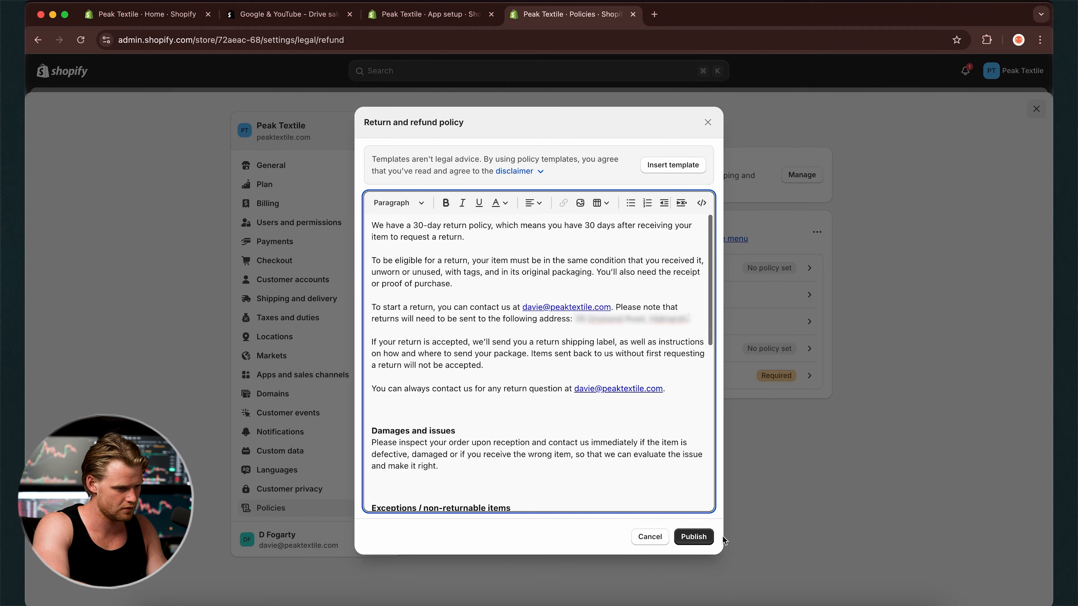
pyautogui.click(692, 536)
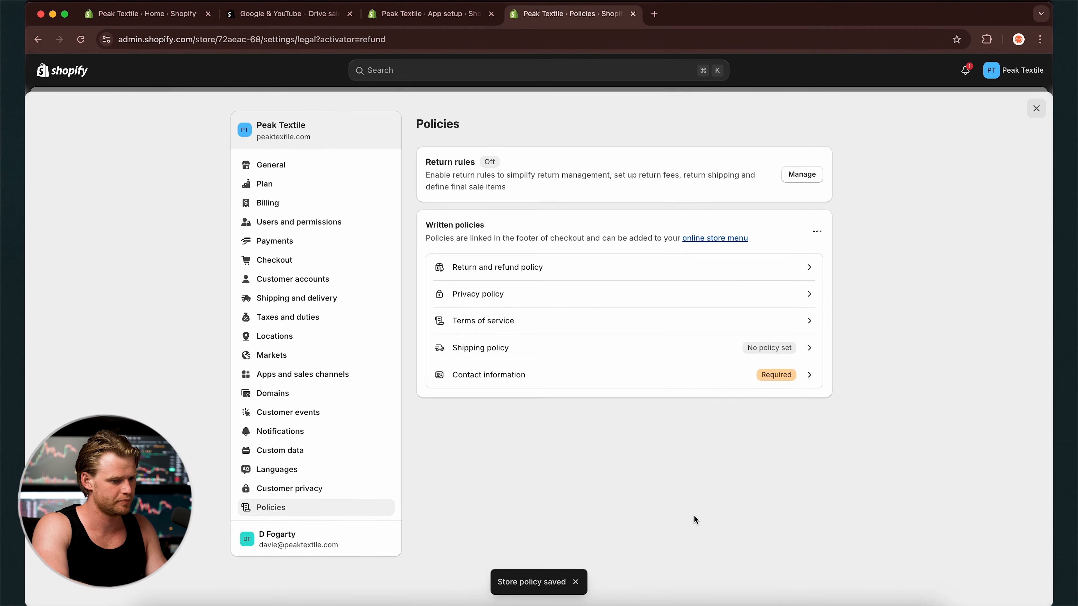
# Step: Return to the Google & YouTube app setup and confirm that contact information has been added to the online store
pyautogui.click(398, 16)
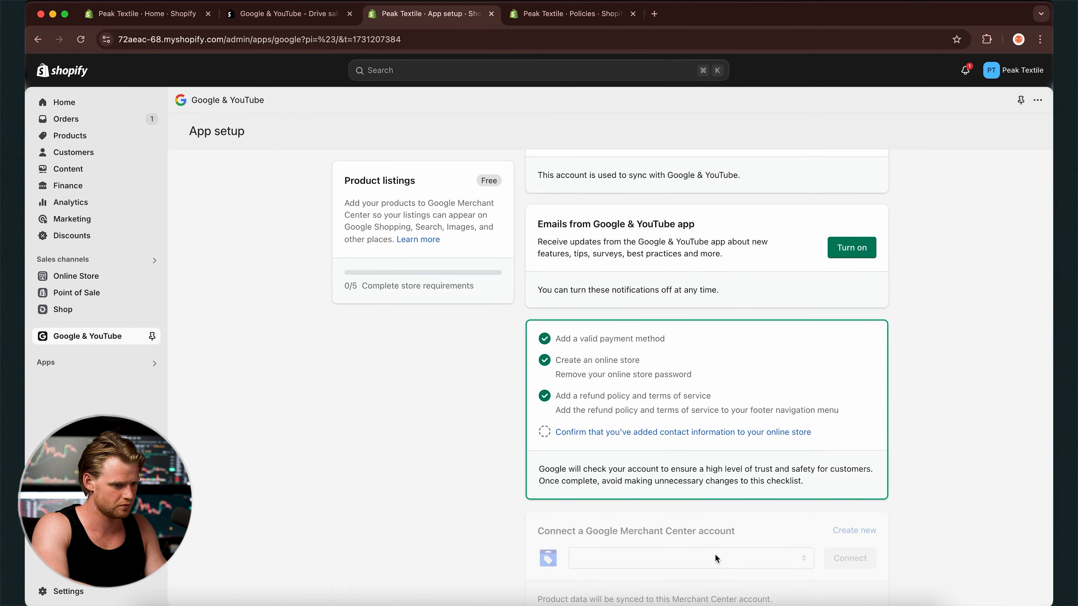
pyautogui.click(713, 432)
pyautogui.click(759, 457)
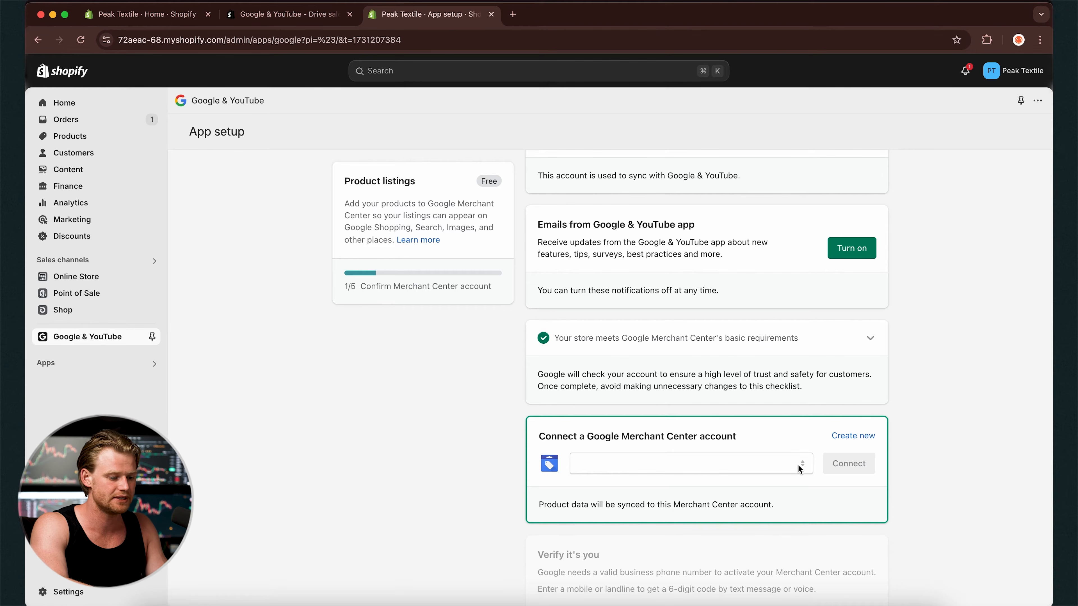
# Step: Create a new Google Merchant Center account and connect it to the app
pyautogui.click(861, 435)
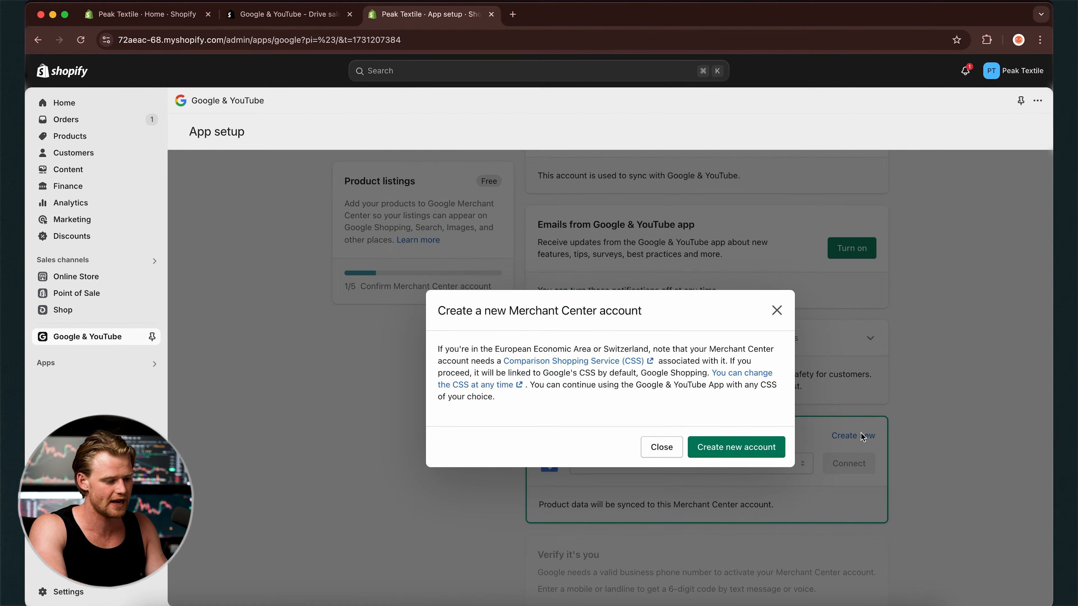
pyautogui.click(744, 446)
pyautogui.click(744, 459)
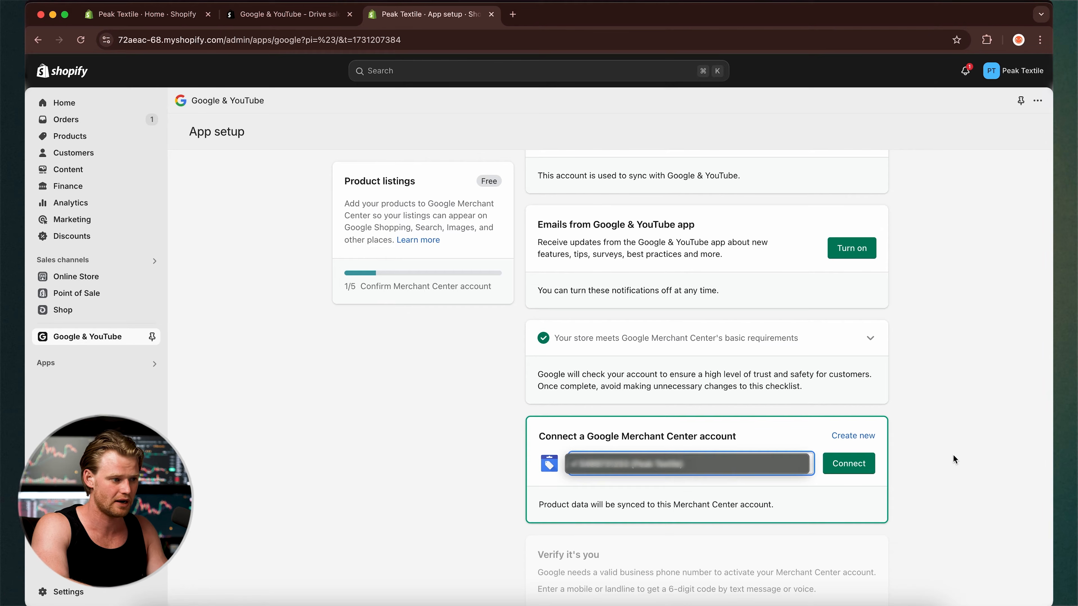
pyautogui.click(939, 451)
pyautogui.click(859, 465)
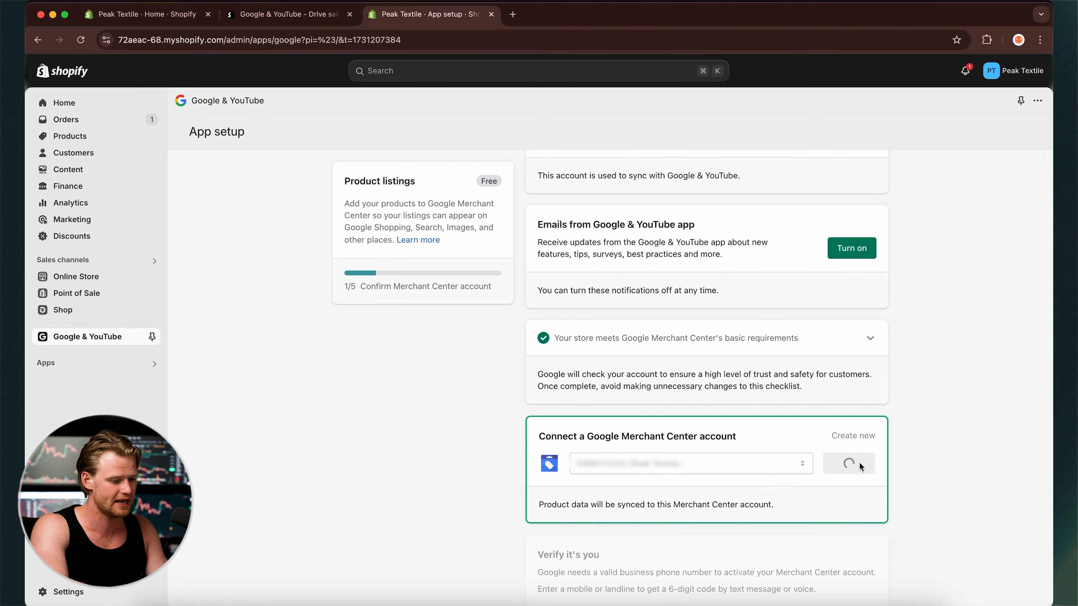
pyautogui.scroll(-2, 954, 441)
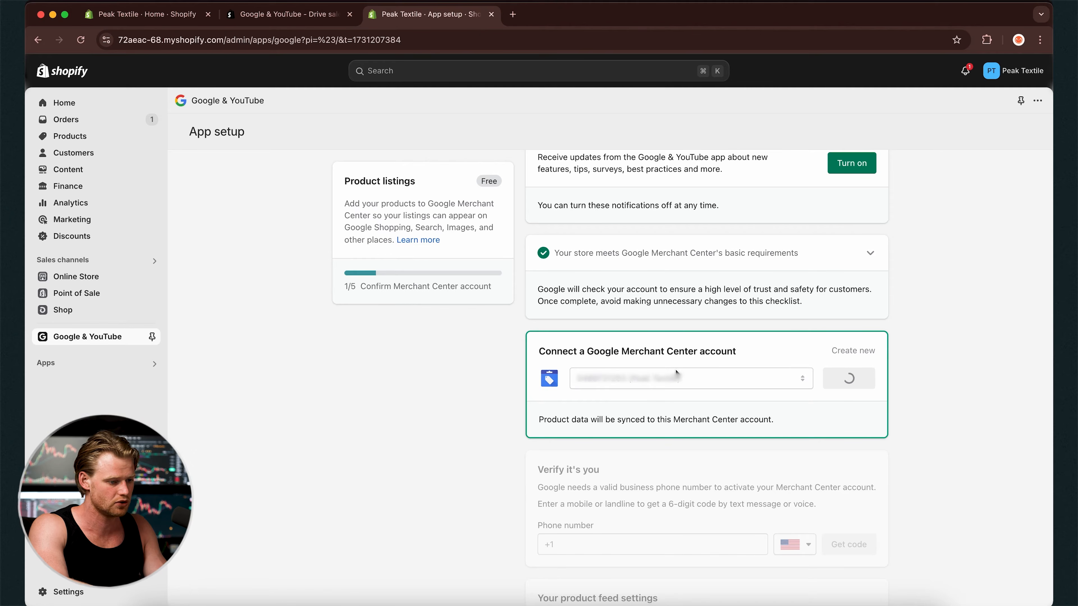
pyautogui.moveTo(667, 414); pyautogui.dragTo(509, 392)
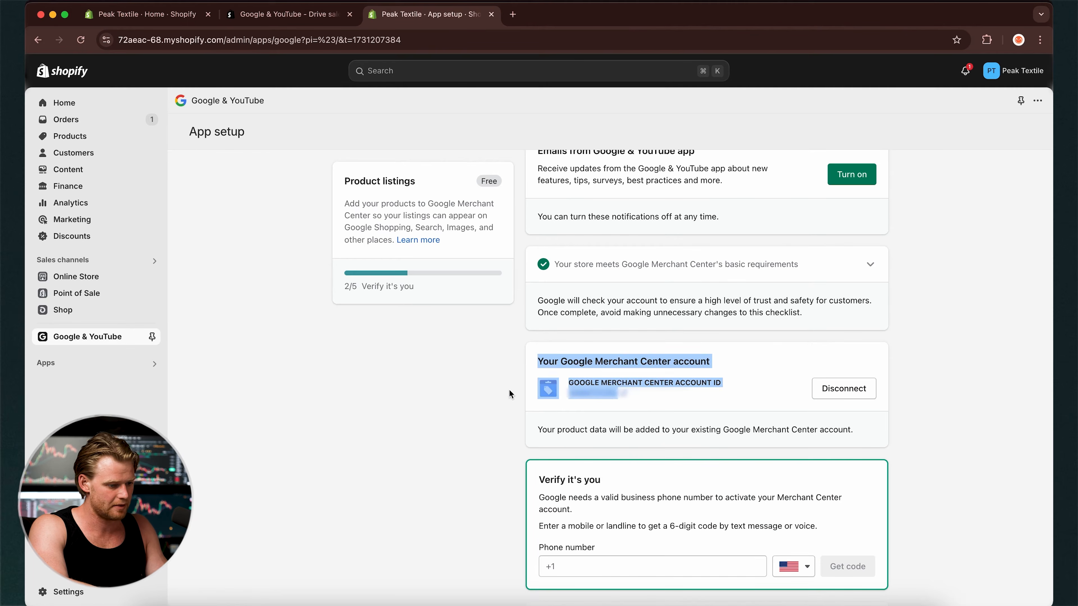
pyautogui.click(478, 455)
# Step: Choose the phone number's country and verify the business phone number for the Merchant Center account
pyautogui.scroll(-3, 478, 455)
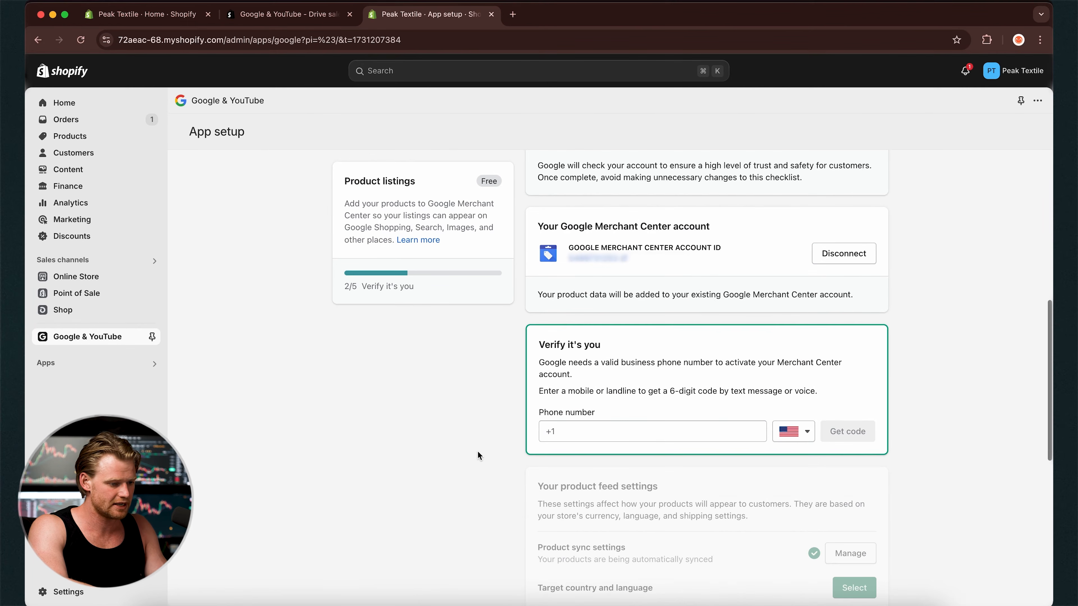
pyautogui.click(803, 431)
pyautogui.scroll(15, 790, 538)
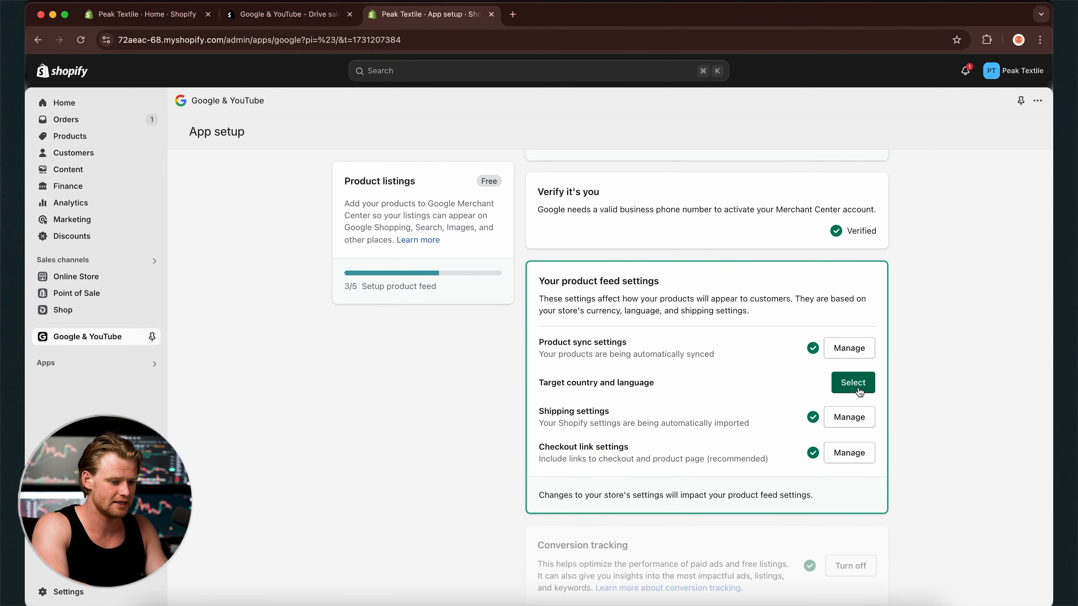
# Step: Set the product feed's target country to Australia and target language to English, and save
pyautogui.click(854, 384)
pyautogui.click(539, 428)
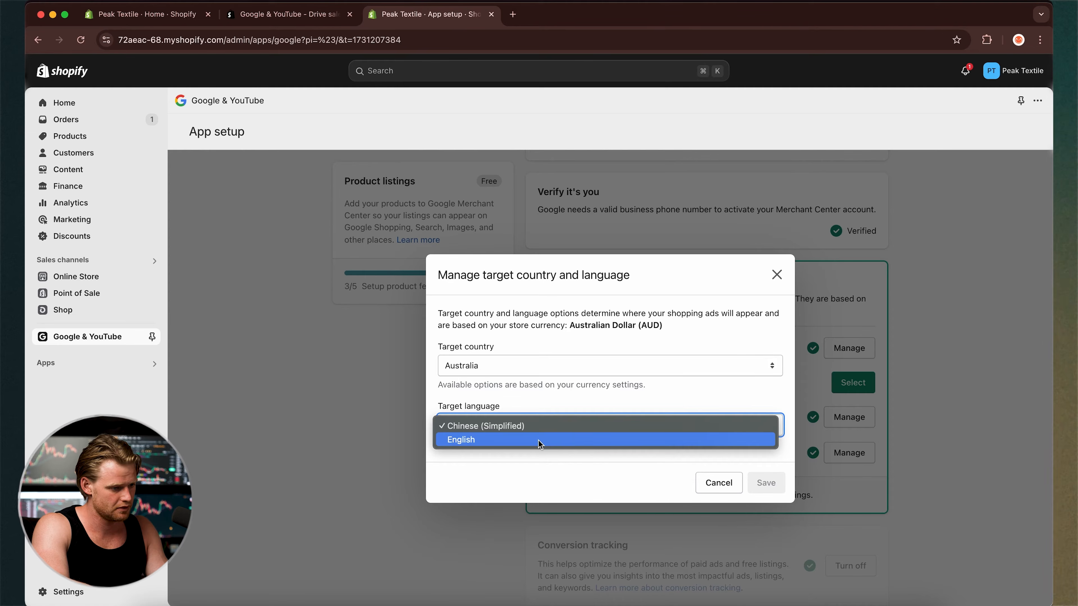
pyautogui.click(538, 440)
pyautogui.click(763, 487)
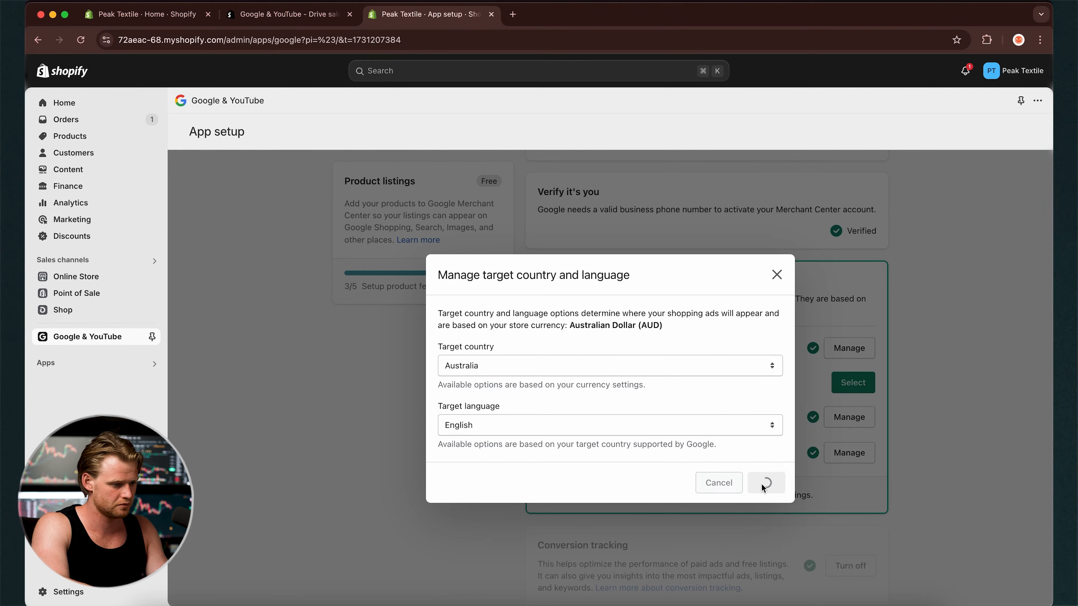
# Step: Review the conversion tracking setting, agree to Google's terms of service and complete the app setup
pyautogui.scroll(-3, 763, 489)
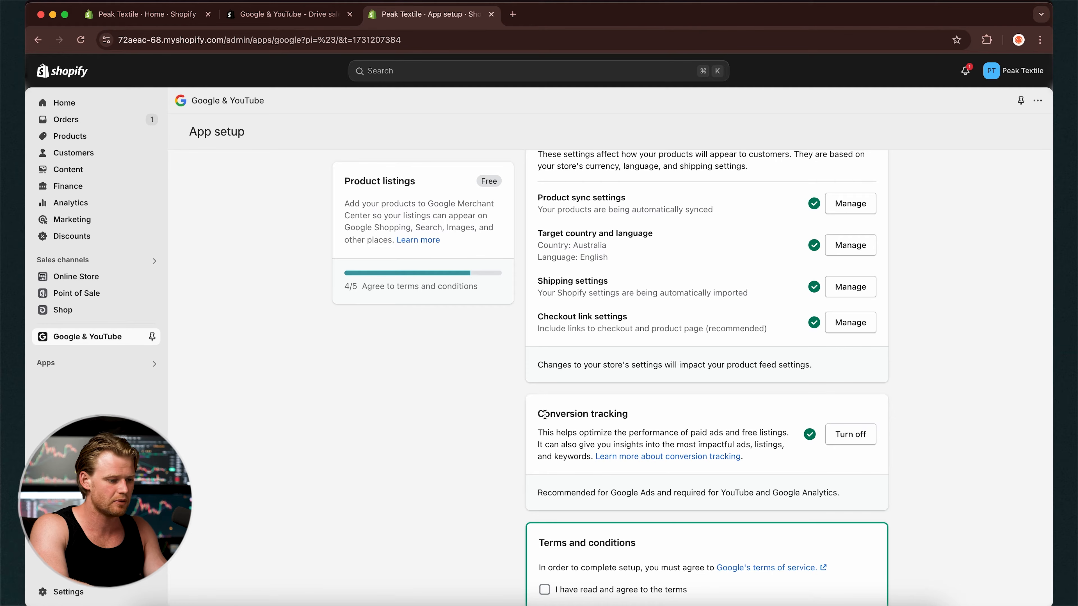
pyautogui.moveTo(538, 412); pyautogui.dragTo(591, 458)
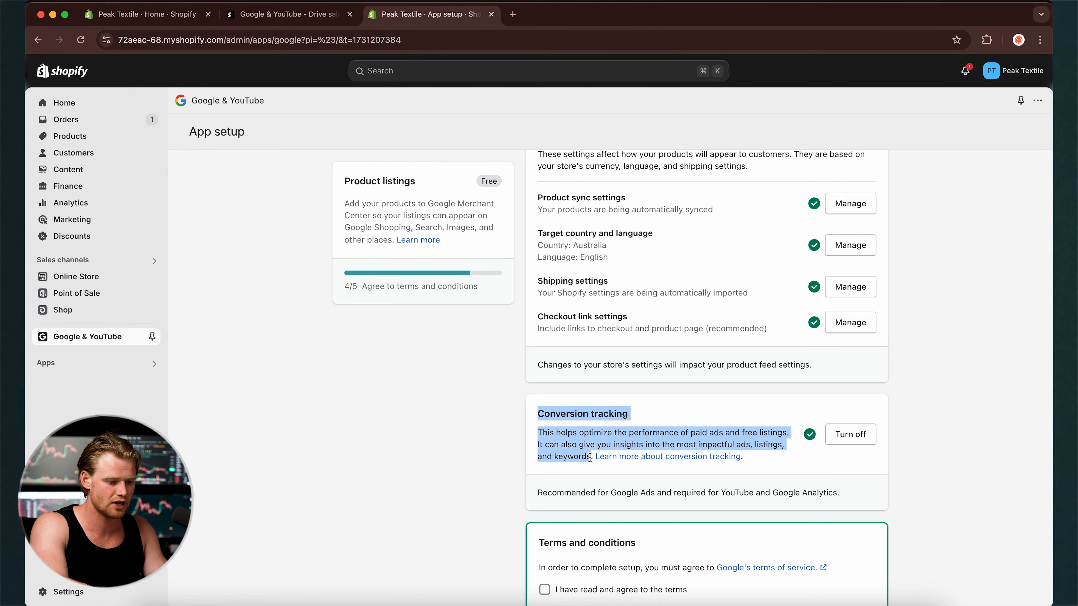
pyautogui.click(527, 466)
pyautogui.scroll(-3, 527, 465)
pyautogui.click(543, 516)
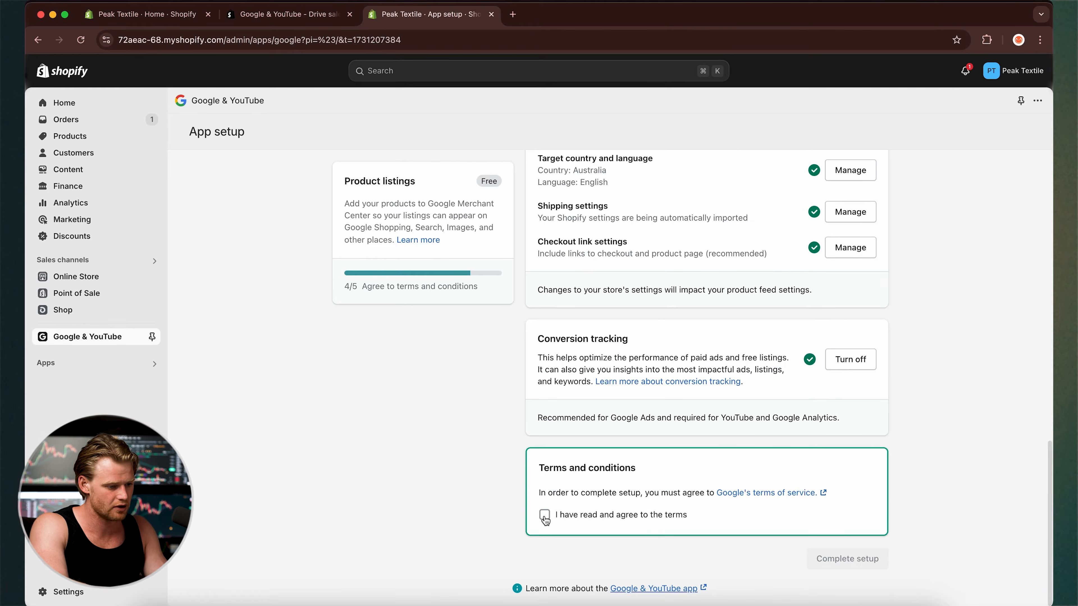
pyautogui.click(845, 559)
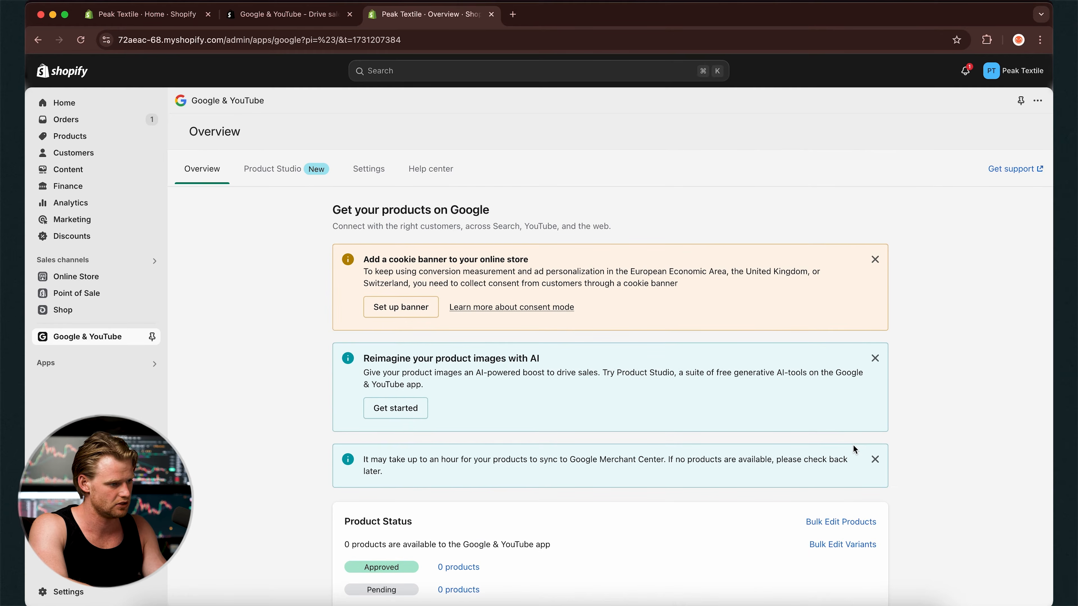
# Step: Start the Performance Max setup from the Google Ads offer and create a new Google Ads account for it
pyautogui.scroll(-14, 853, 444)
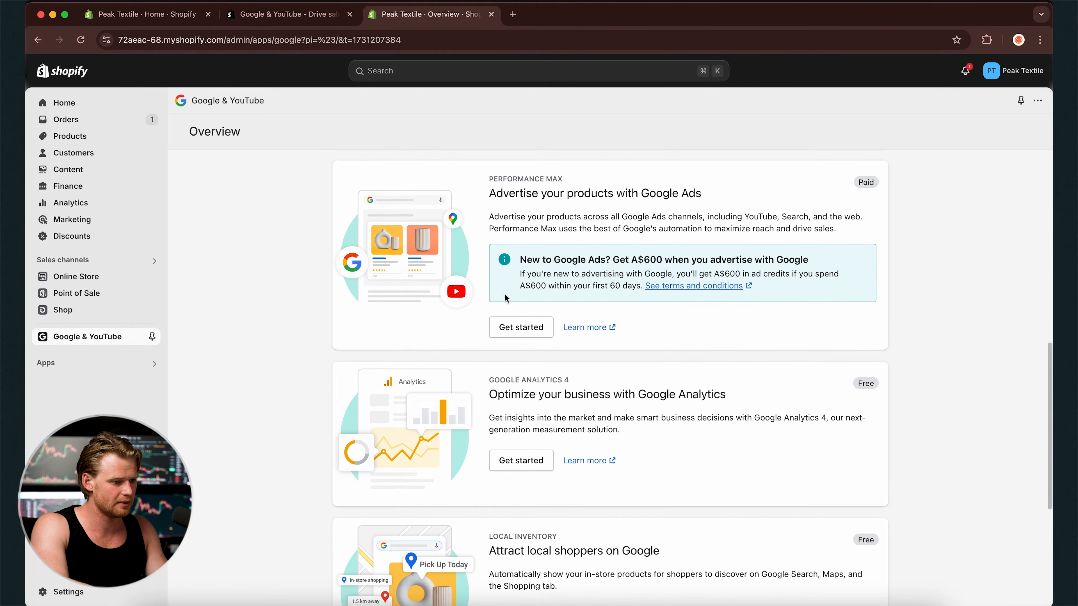
pyautogui.moveTo(495, 178); pyautogui.dragTo(720, 222)
pyautogui.click(721, 223)
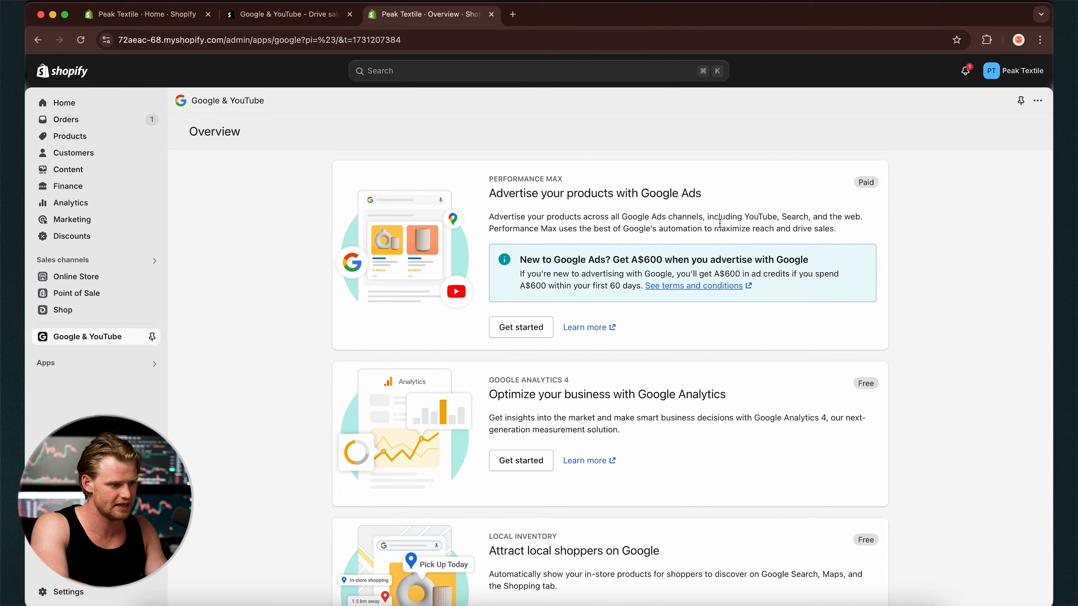
pyautogui.moveTo(791, 224); pyautogui.dragTo(511, 178)
pyautogui.click(499, 190)
pyautogui.scroll(-2, 536, 358)
pyautogui.scroll(2, 537, 358)
pyautogui.click(525, 345)
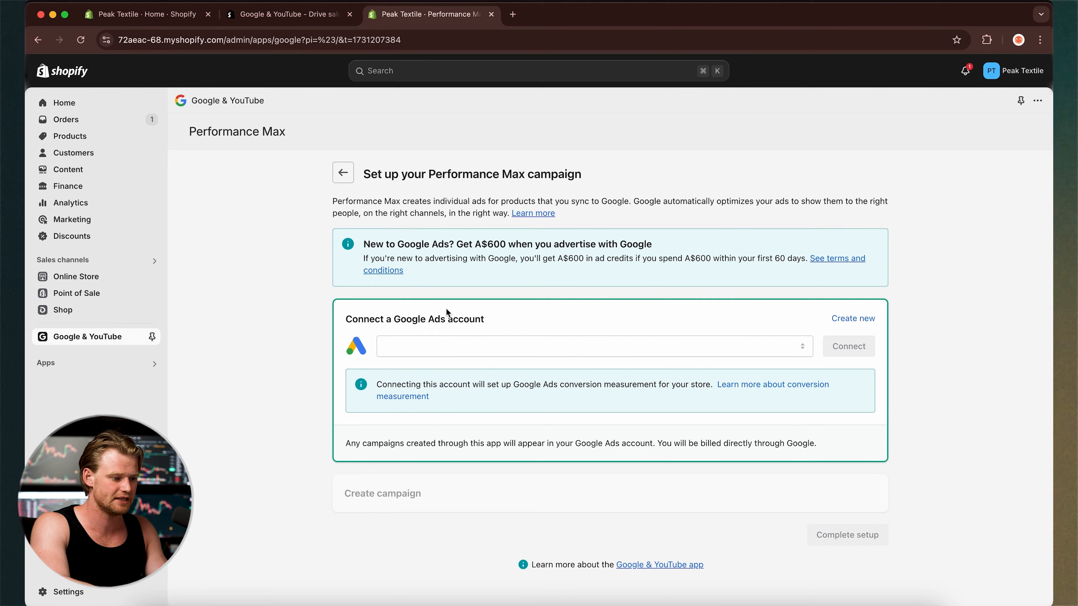
pyautogui.click(849, 321)
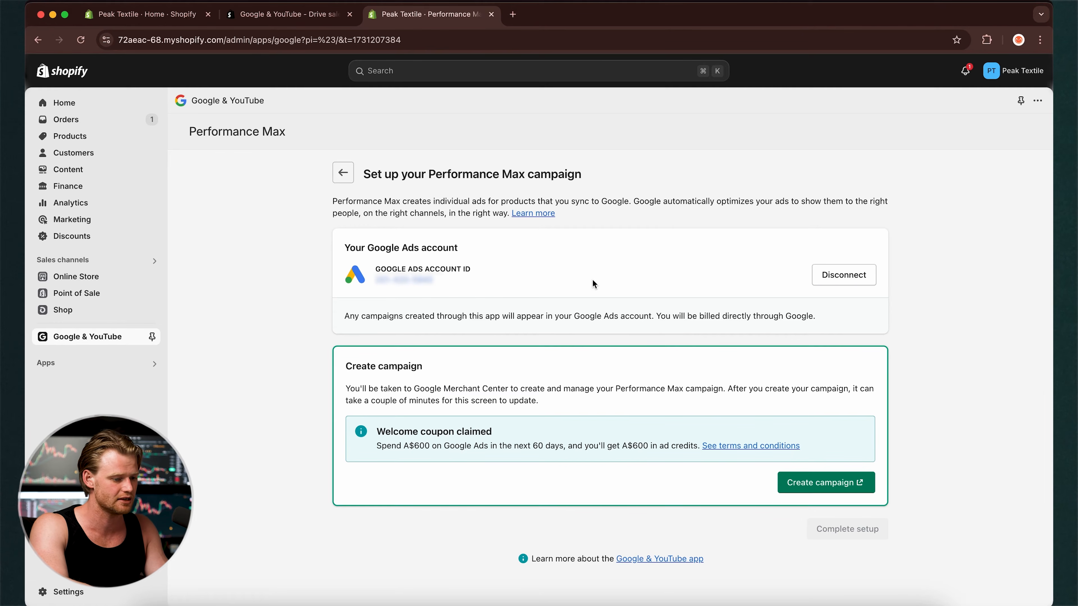
# Step: Start creating the Performance Max campaign and open the Google Ads website in a new browser tab
pyautogui.click(831, 483)
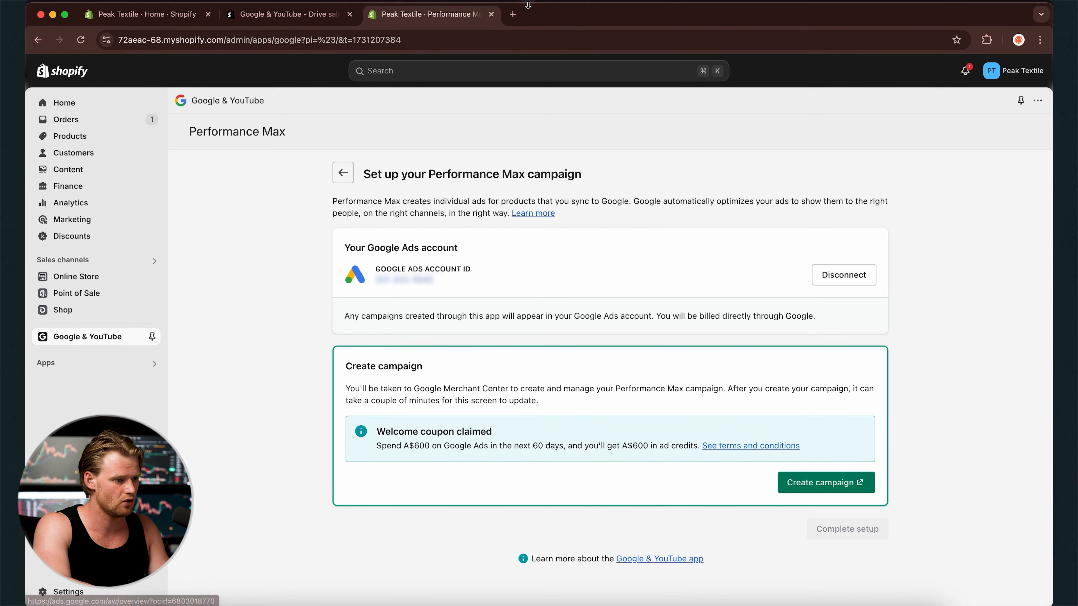
pyautogui.click(513, 15)
pyautogui.write('ads')
pyautogui.press('Delete')
pyautogui.press('Return')
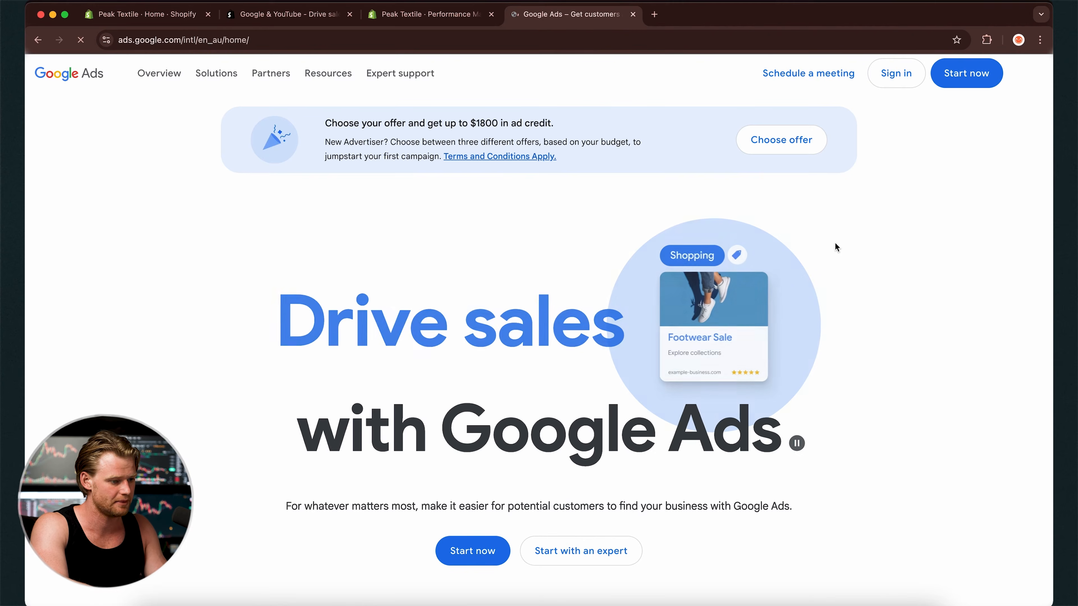
# Step: Switch the Google Ads website to the store's business Google account and sign in to Google Ads with it
pyautogui.click(903, 73)
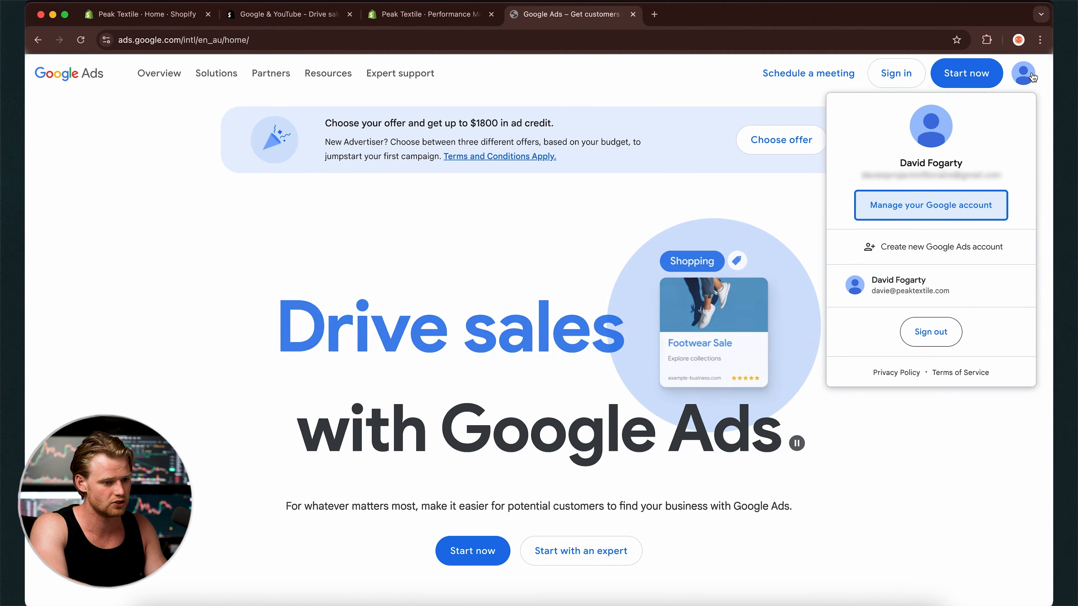
pyautogui.click(955, 284)
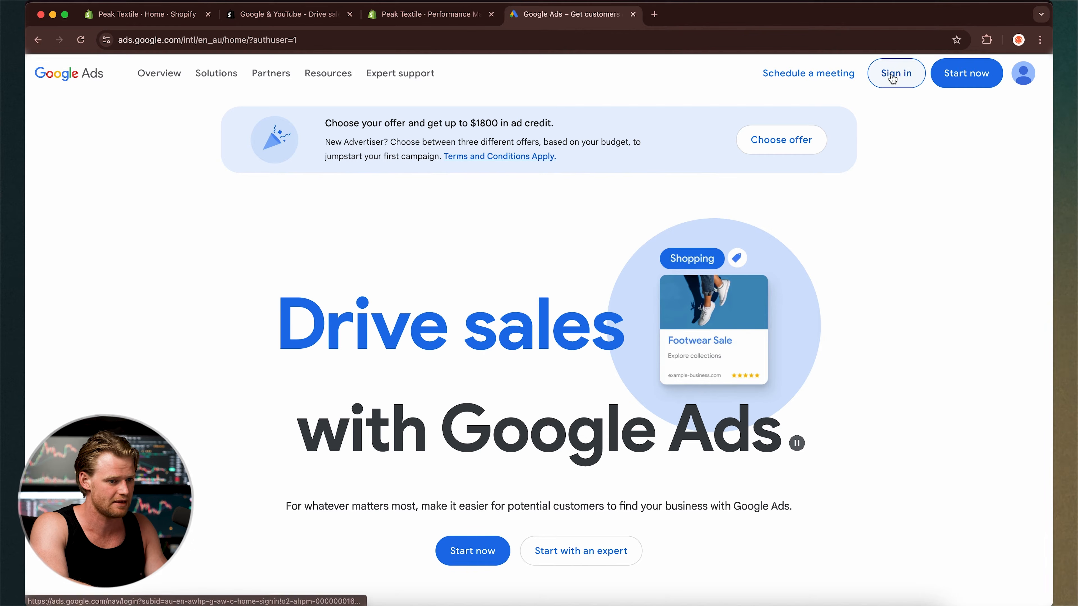
pyautogui.click(1024, 75)
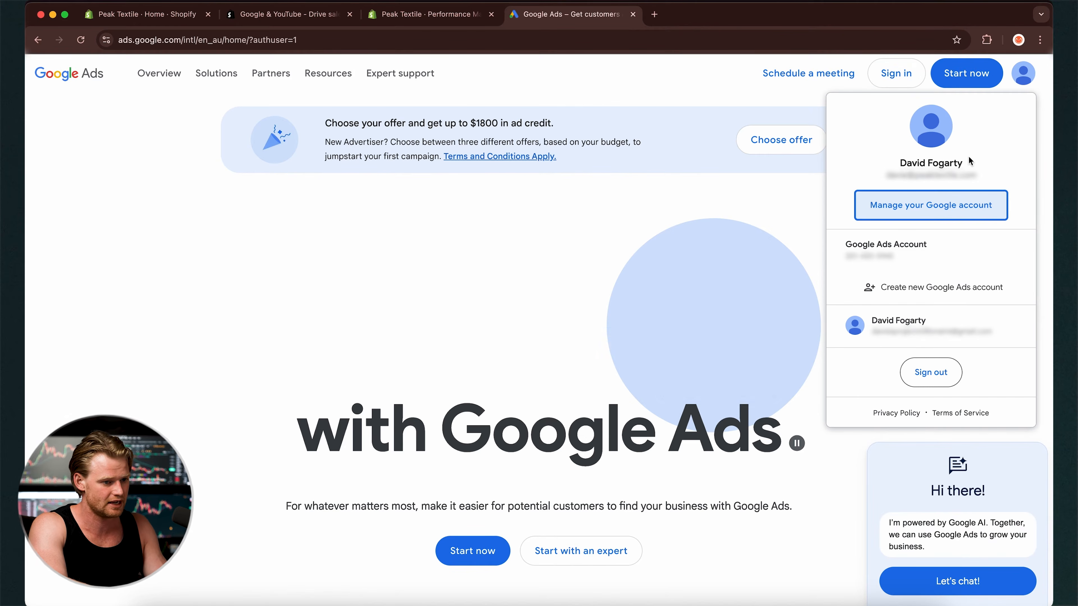
pyautogui.click(1021, 75)
pyautogui.click(897, 73)
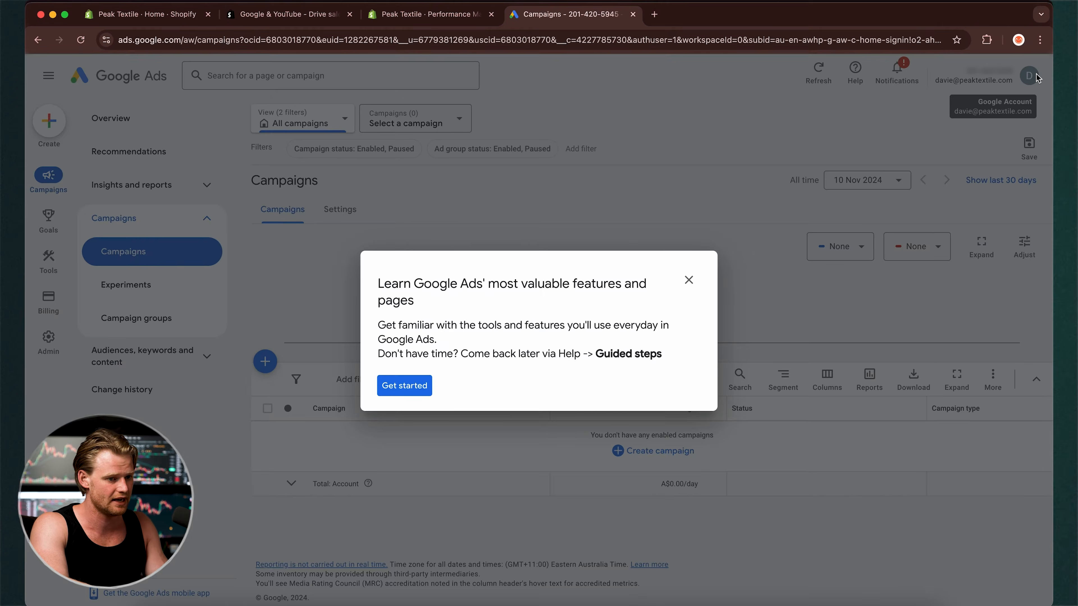
# Step: Dismiss the feature introduction and check which Google account and Google Ads account are active
pyautogui.click(1035, 79)
pyautogui.click(1036, 79)
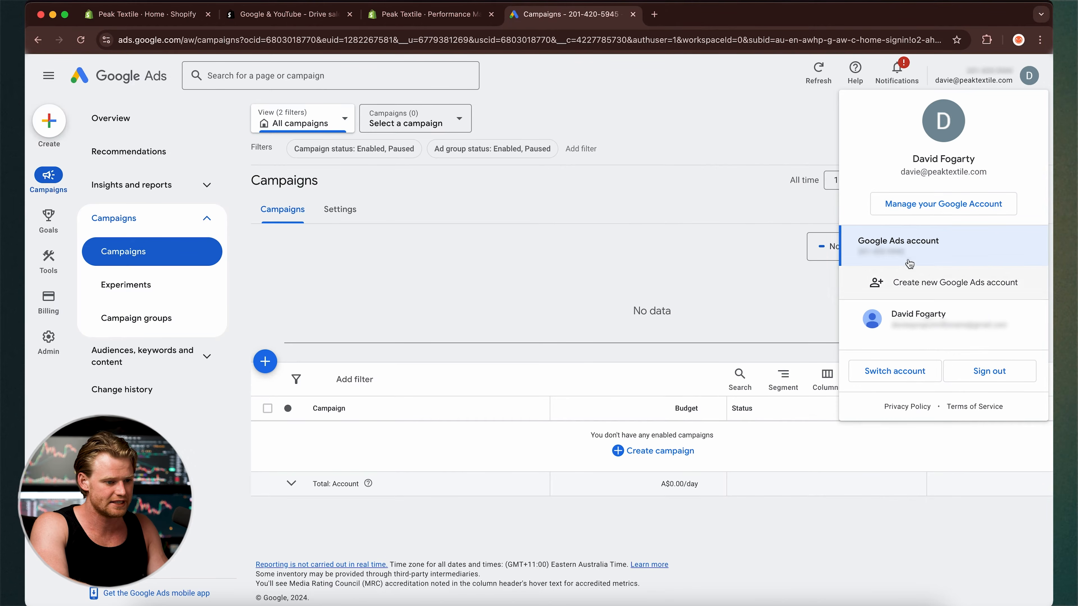
pyautogui.click(700, 242)
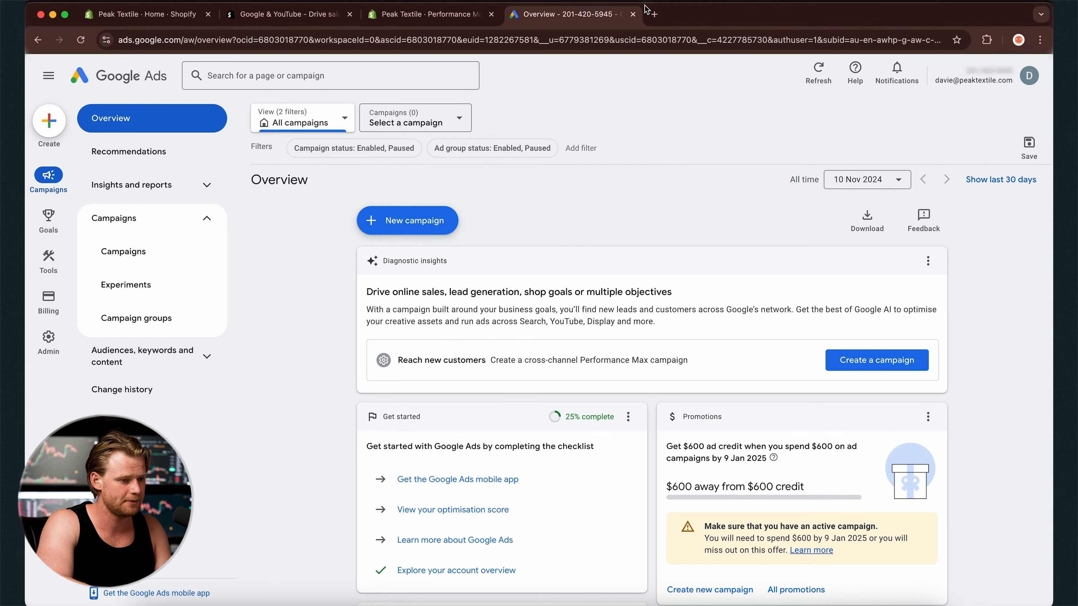
# Step: Search for "merchant centre" in a new browser tab, sign in to Google Merchant Center and get past its welcome message
pyautogui.click(654, 14)
pyautogui.write('merchant centr')
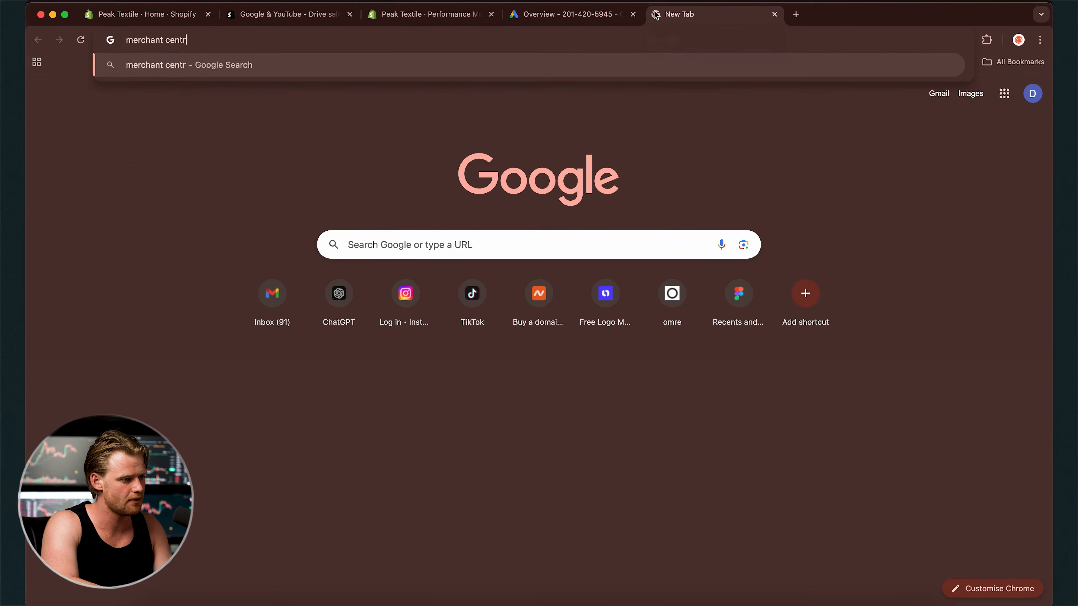
pyautogui.write('e')
pyautogui.press('Return')
pyautogui.click(306, 193)
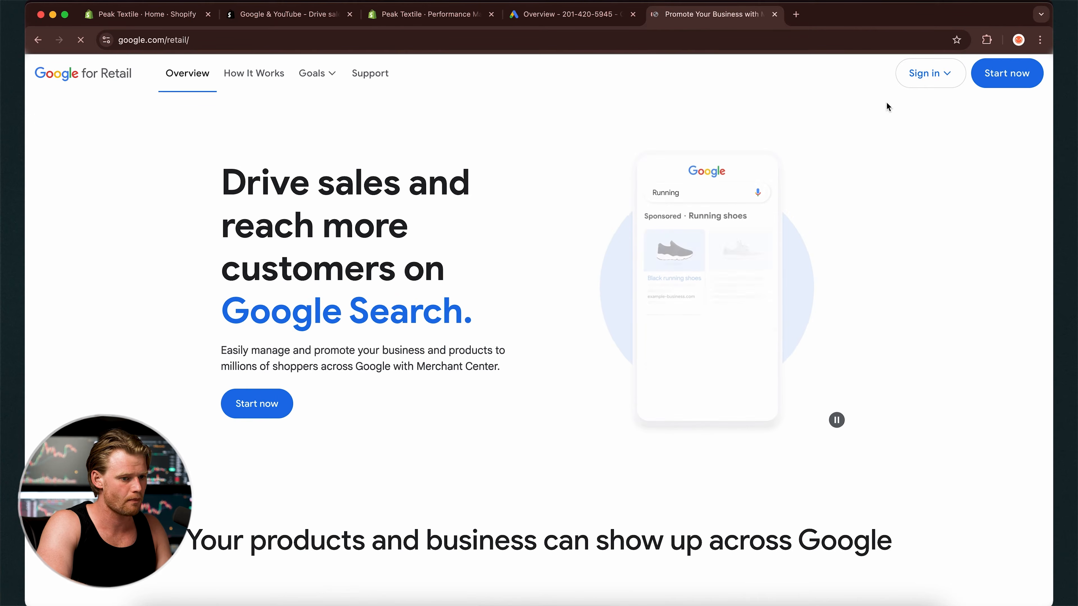
pyautogui.click(927, 73)
pyautogui.click(849, 146)
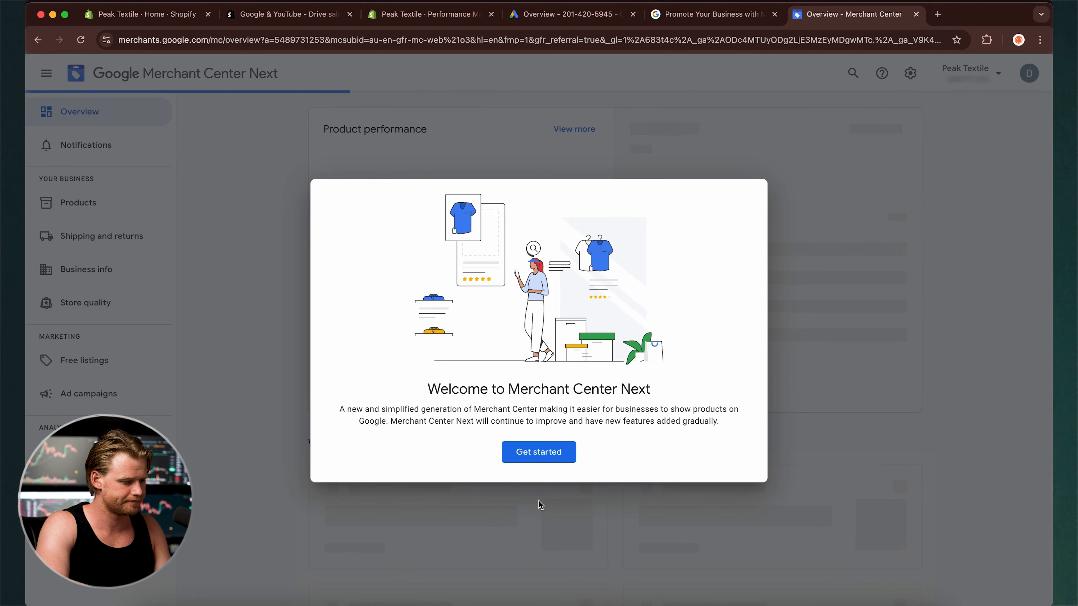
pyautogui.click(551, 456)
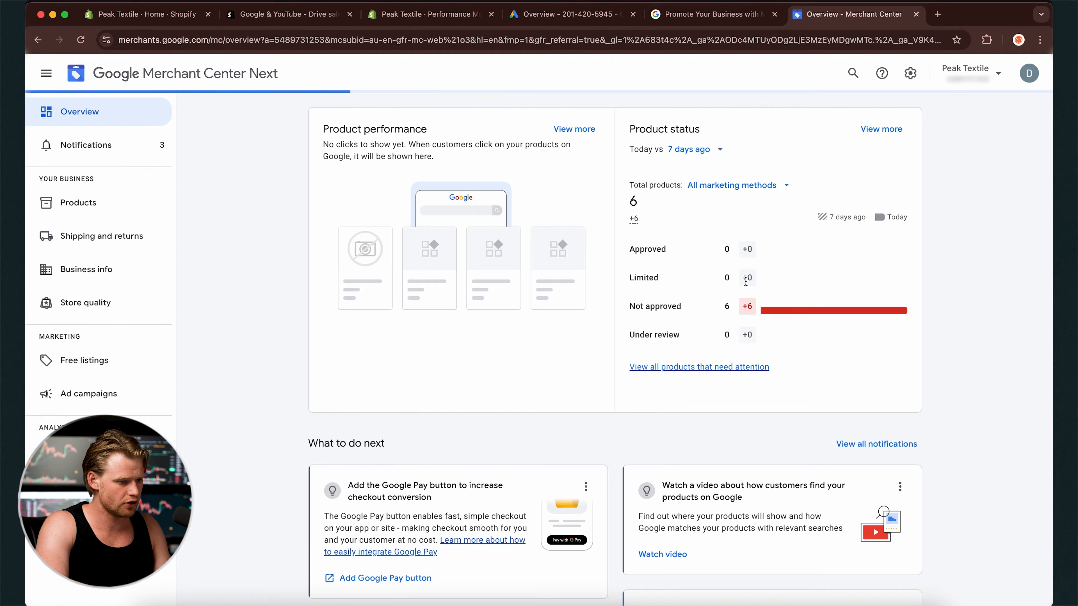
# Step: Examine the products that need attention and the fixes required to show them on Google
pyautogui.scroll(-1, 791, 317)
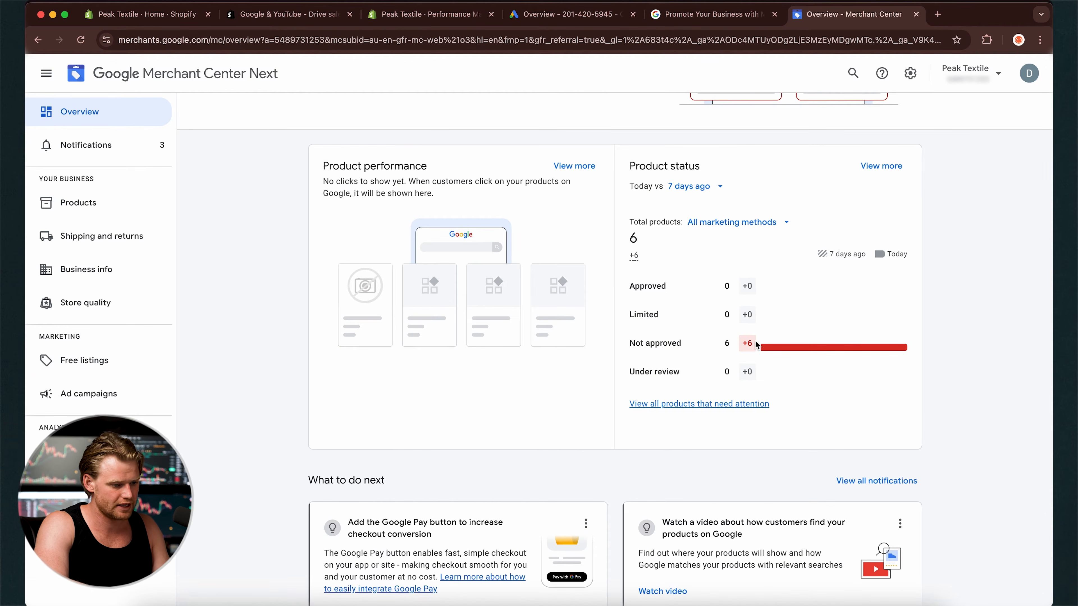
pyautogui.click(721, 404)
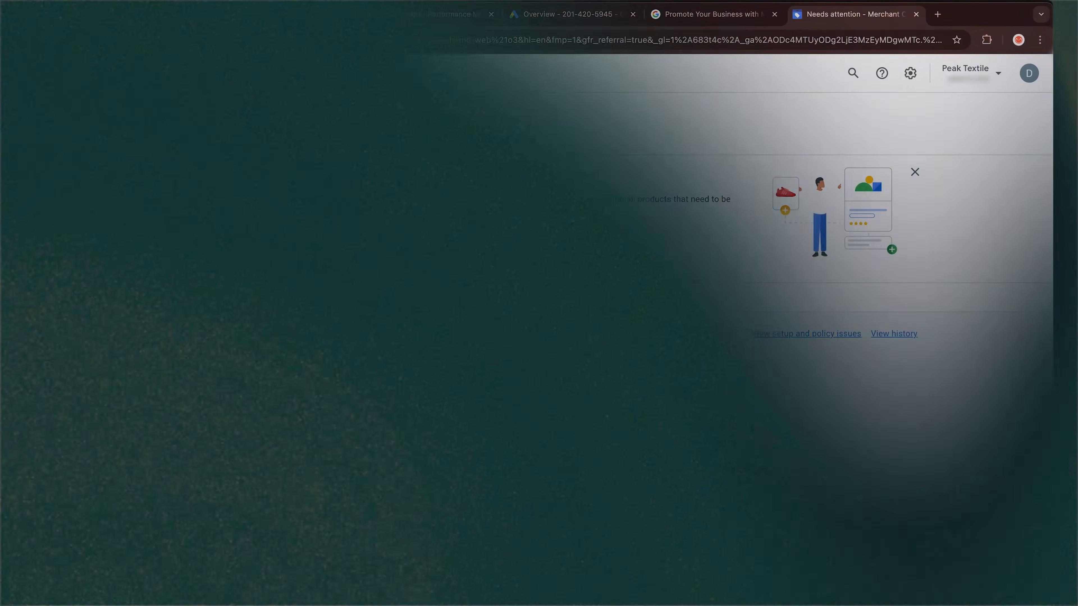
pyautogui.scroll(-3, 594, 404)
pyautogui.scroll(3, 662, 366)
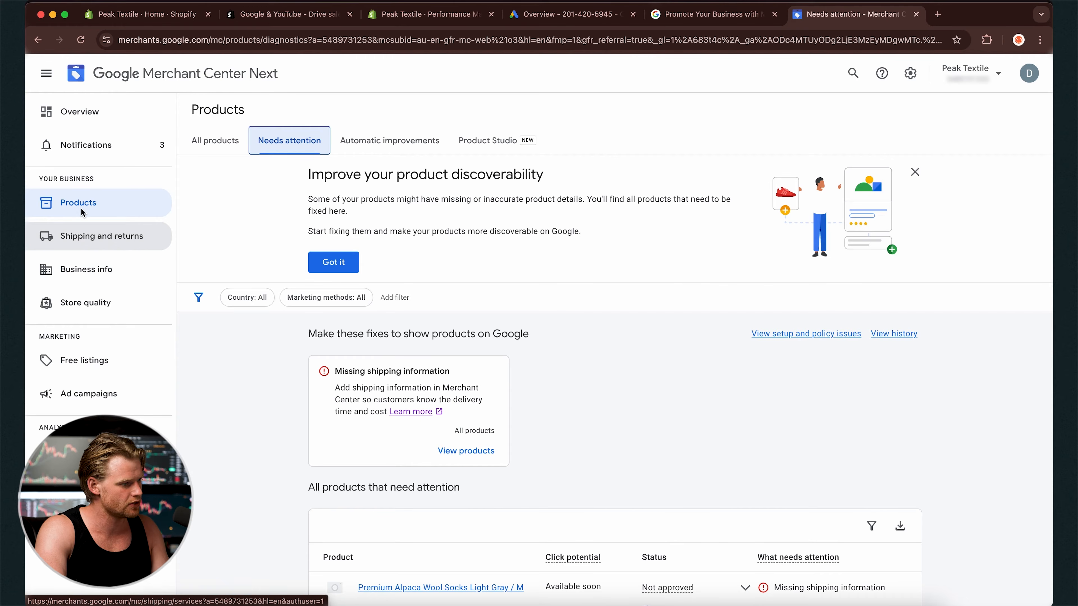
# Step: Start adding a new shipping policy in Merchant Center's shipping and returns section
pyautogui.click(911, 74)
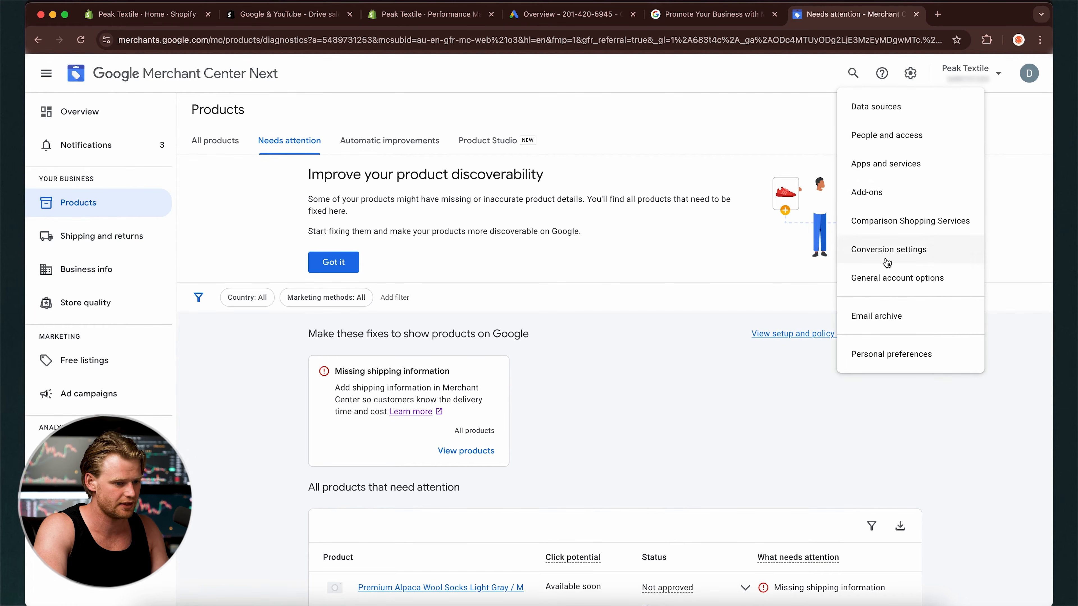
pyautogui.click(90, 239)
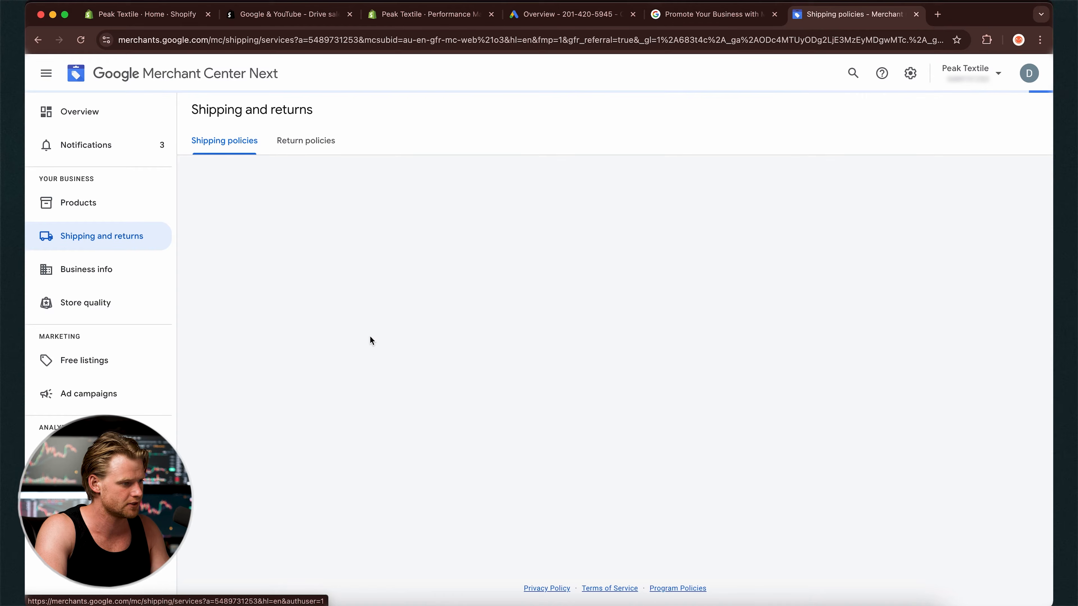
pyautogui.click(374, 275)
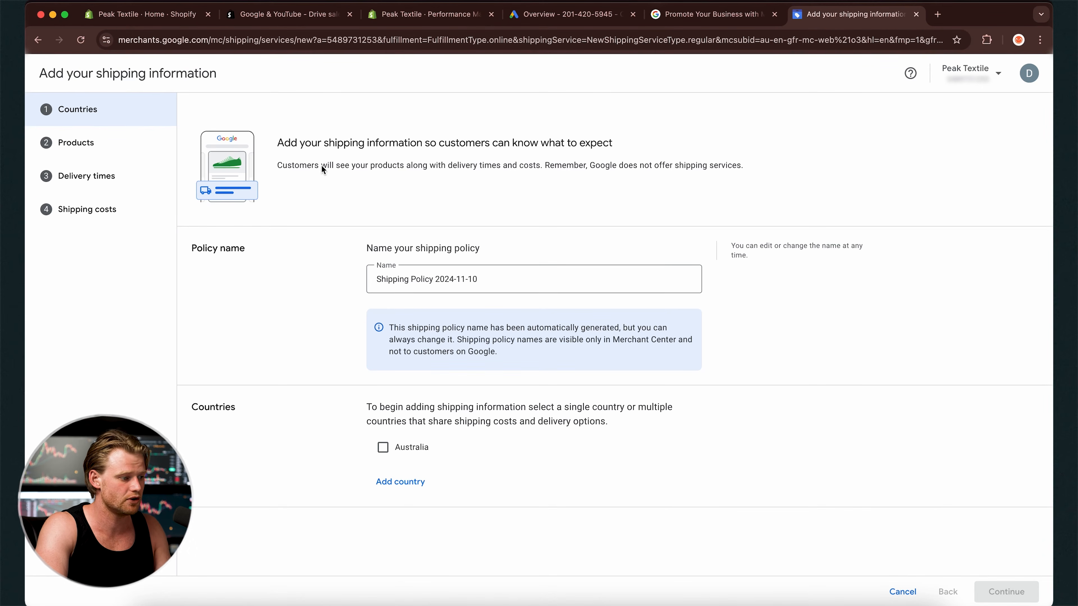
# Step: Switch to the Shopify admin and review the shipping zones and rates in the Alpaca Socks shipping profile
pyautogui.click(147, 14)
pyautogui.click(70, 592)
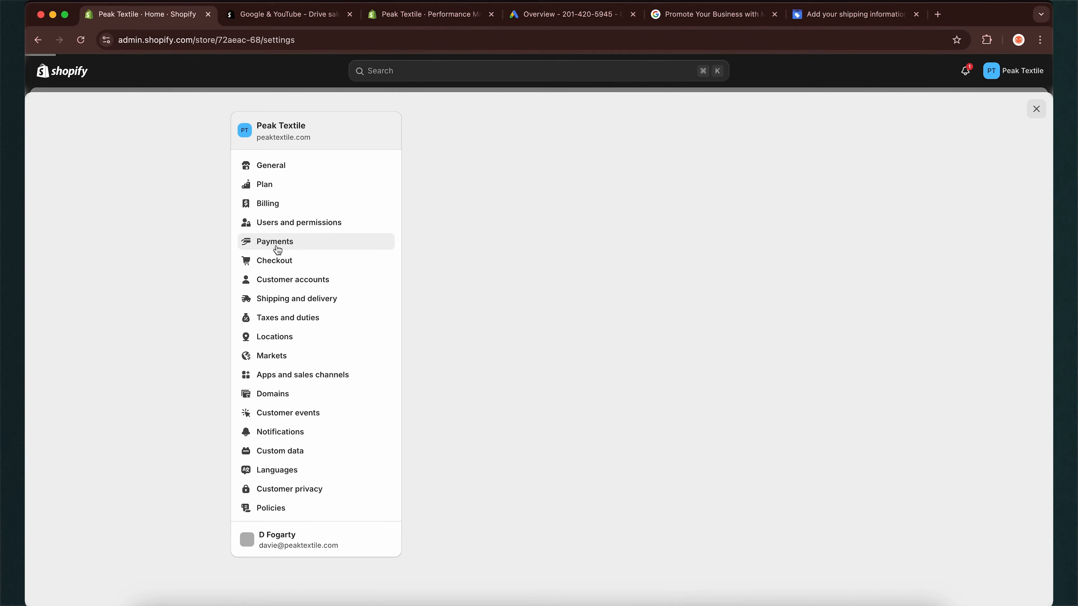
pyautogui.click(296, 303)
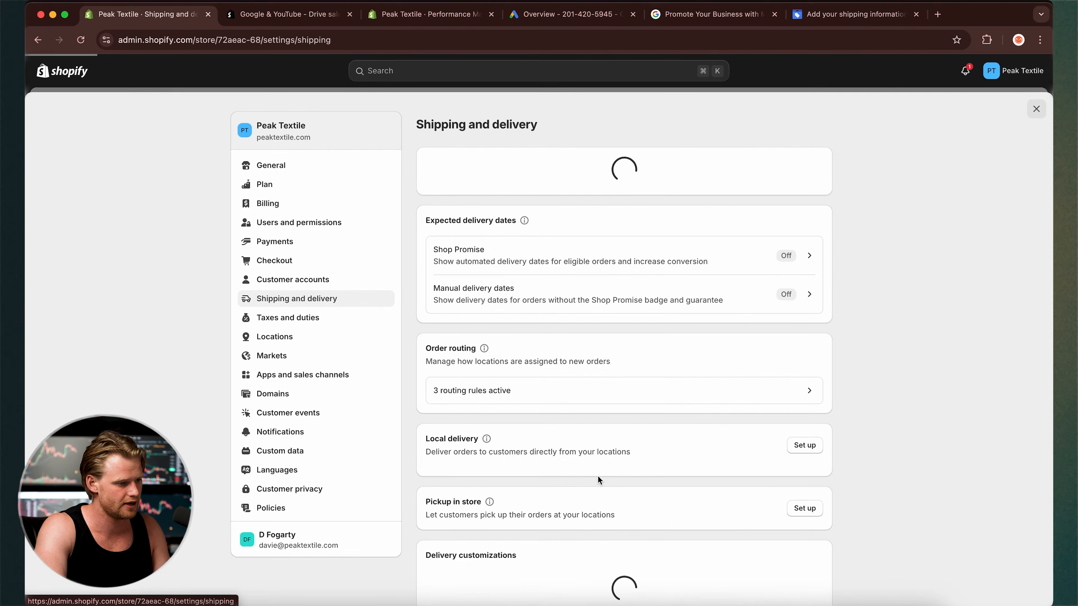
pyautogui.scroll(-1, 739, 364)
pyautogui.click(738, 364)
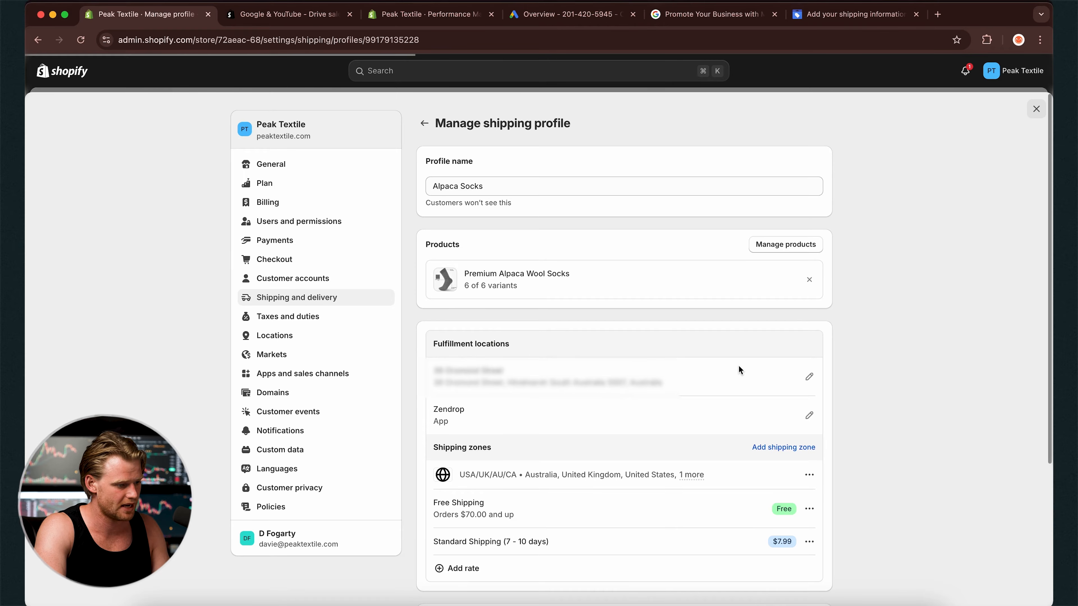
pyautogui.scroll(-1, 738, 367)
pyautogui.scroll(-1, 724, 366)
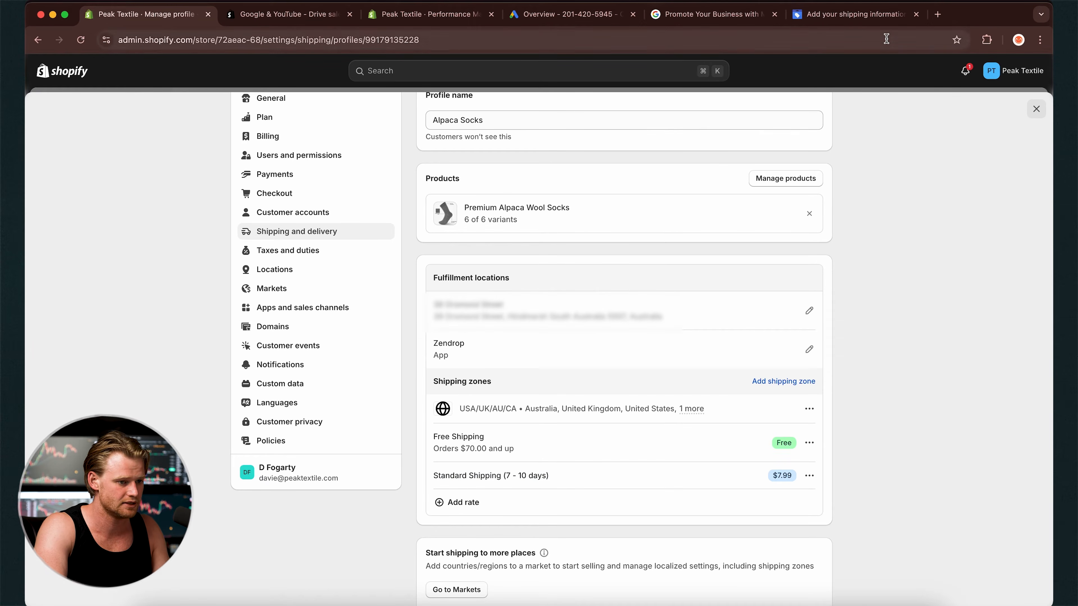
# Step: In the Merchant Center shipping policy, select Australia, United Kingdom and United States as countries and keep it applied to all products
pyautogui.click(851, 14)
pyautogui.write('unite')
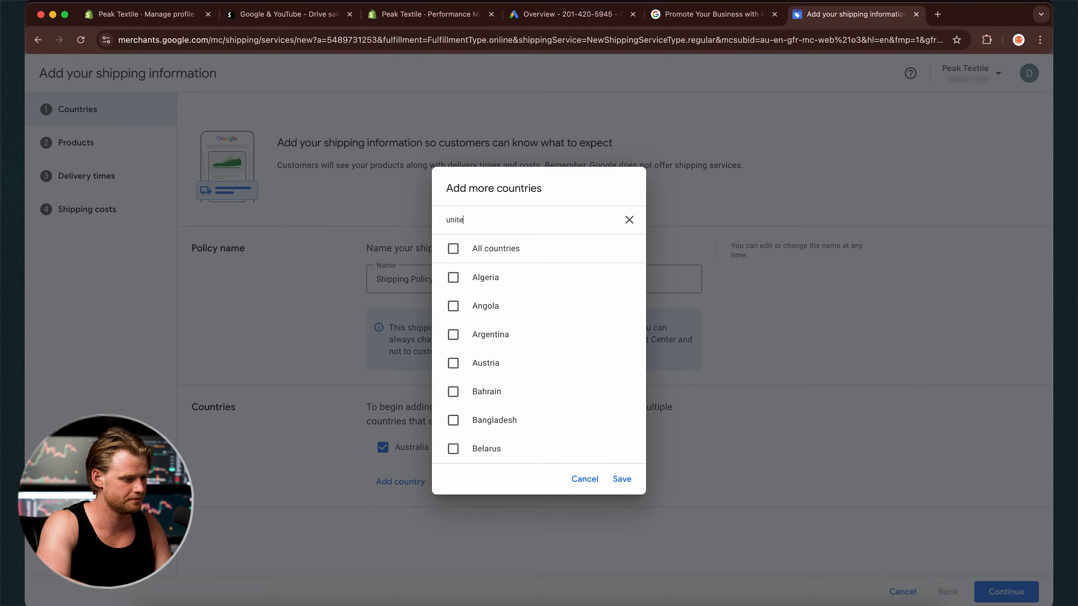
pyautogui.write('d')
pyautogui.click(454, 305)
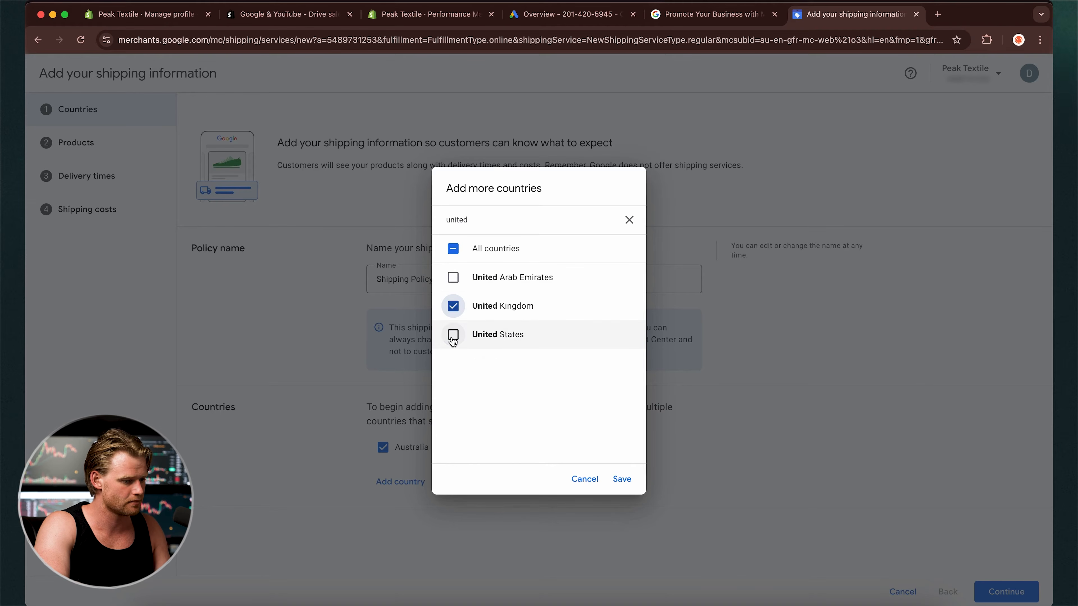
pyautogui.click(453, 335)
pyautogui.click(622, 479)
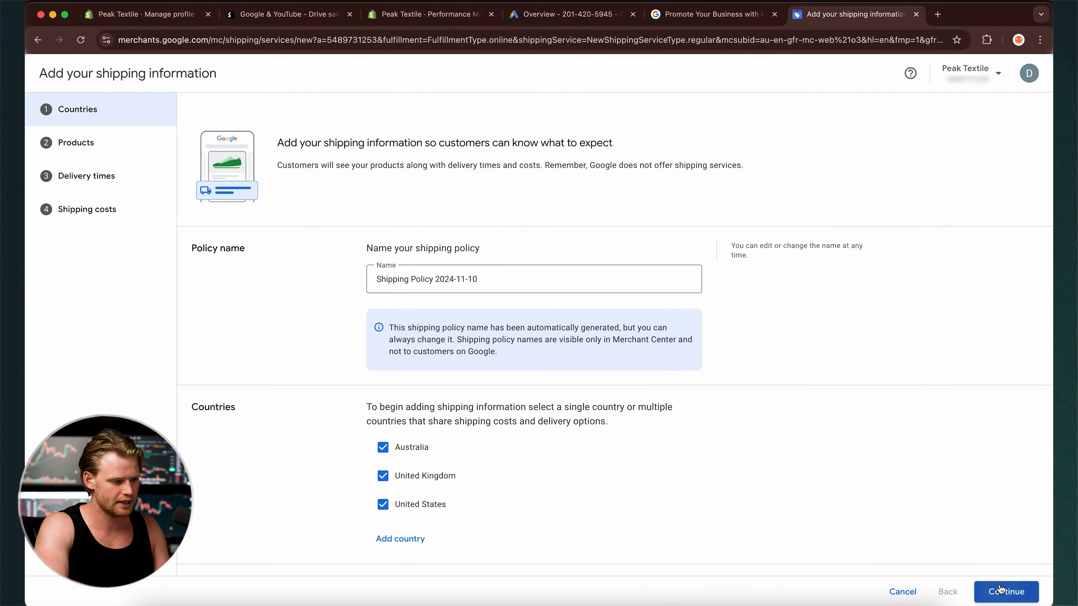
pyautogui.click(1007, 591)
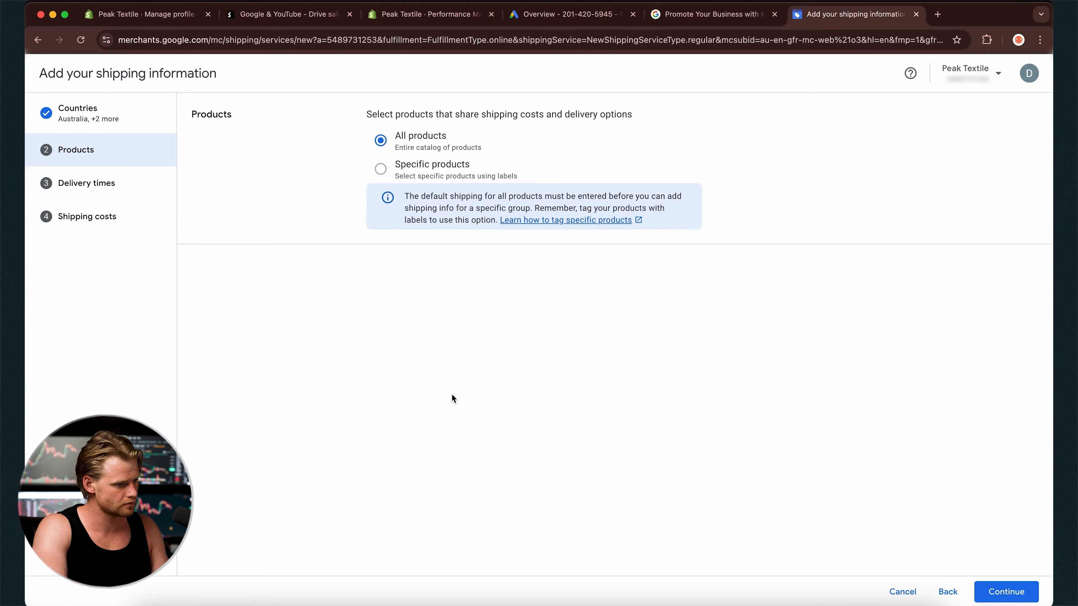
pyautogui.click(982, 594)
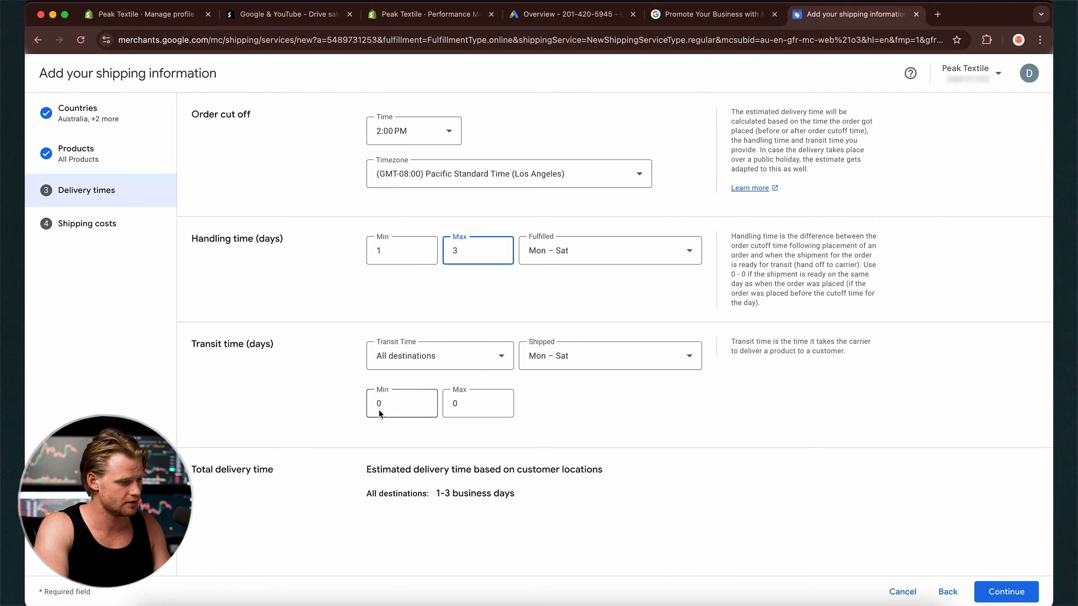
# Step: Set the handling time to 1–2 days and the transit time for all destinations to 6–8 days
pyautogui.press('BackSpace')
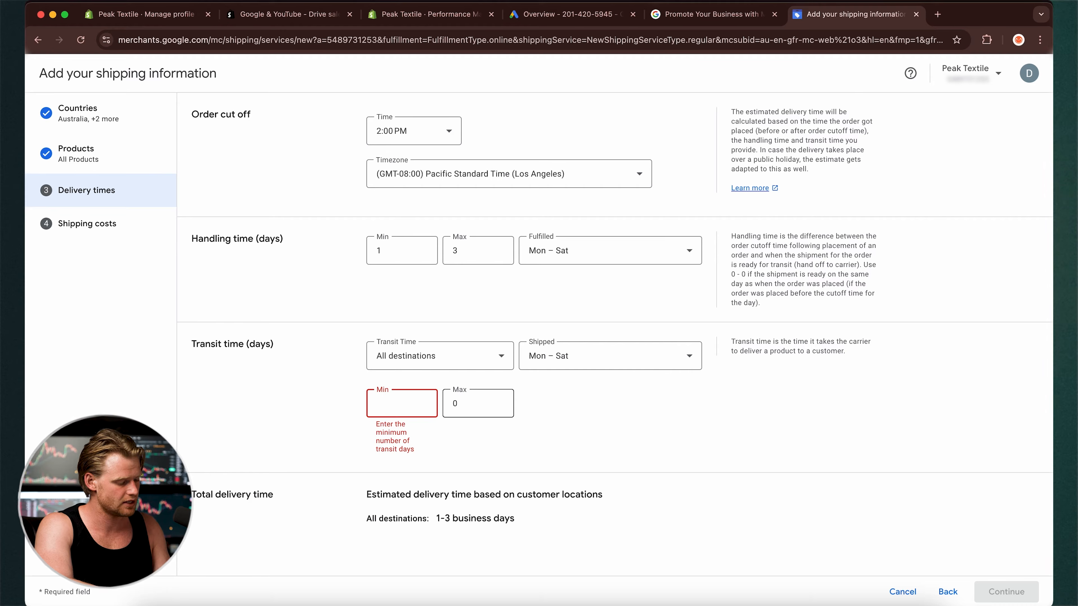
pyautogui.write('6')
pyautogui.click(474, 404)
pyautogui.press('BackSpace')
pyautogui.write('8')
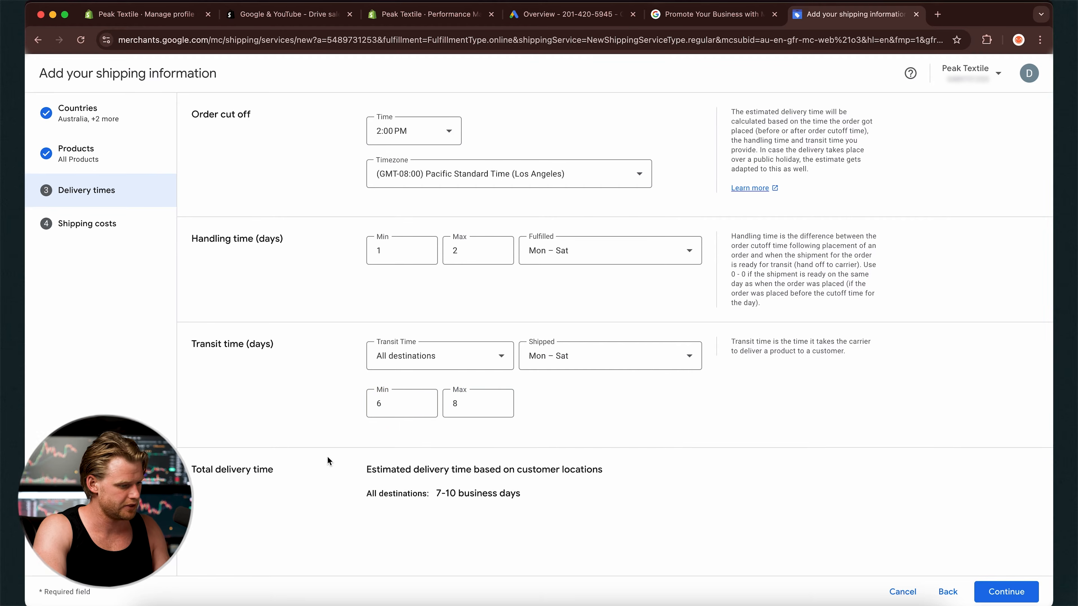
pyautogui.moveTo(530, 493); pyautogui.dragTo(331, 469)
pyautogui.click(332, 470)
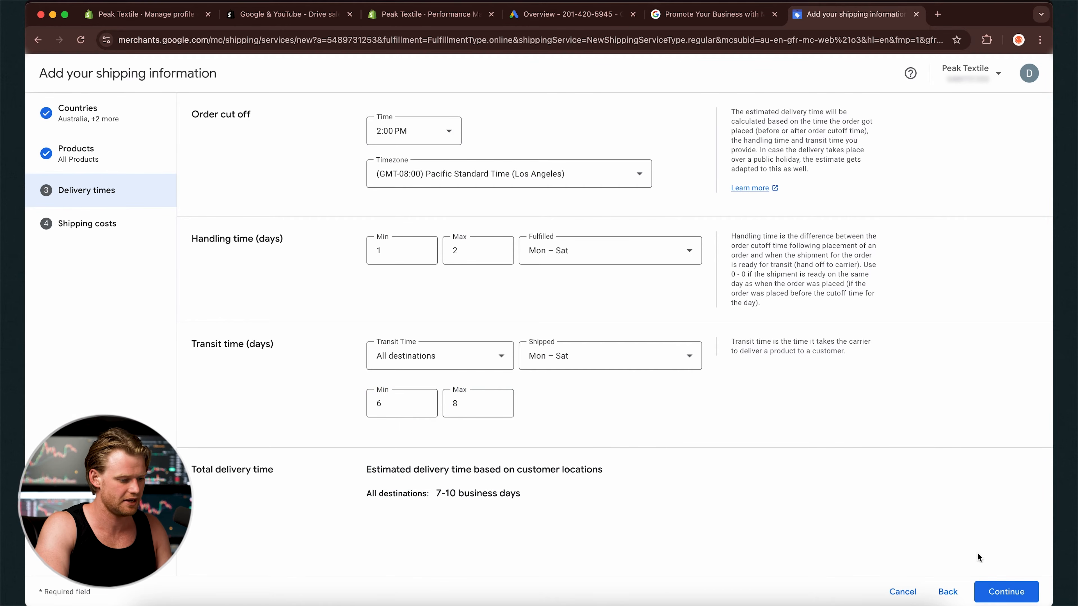
# Step: Continue to the shipping costs, choose a flat rate, and save and finish the shipping policy
pyautogui.click(1014, 595)
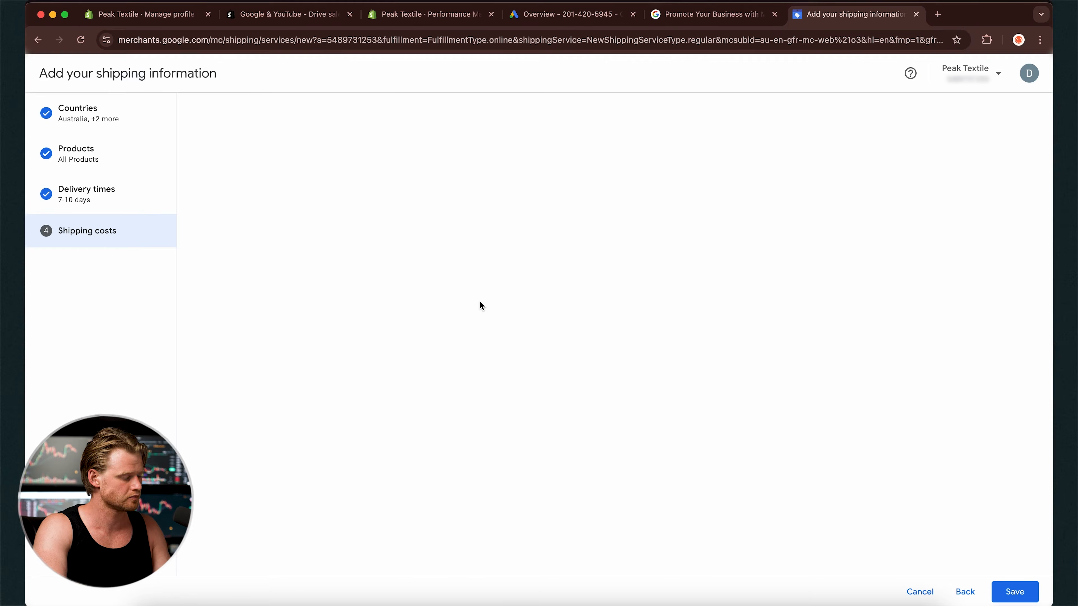
pyautogui.click(378, 289)
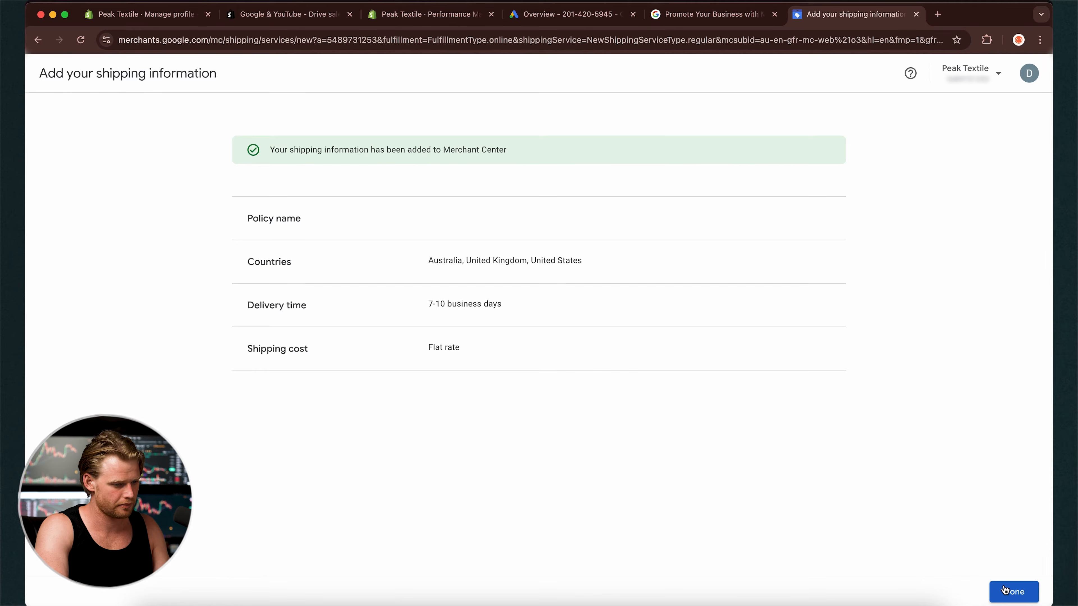
pyautogui.click(1004, 590)
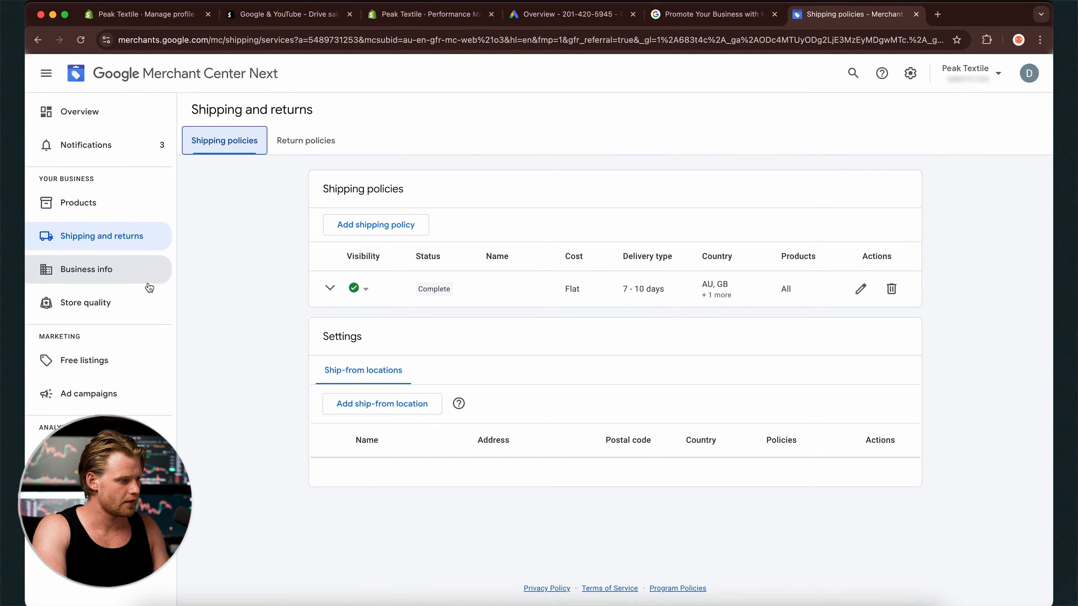
# Step: Check the product list and notifications, inspect the Light Gray / XL socks' visibility options without changing them, and open that product's details
pyautogui.click(91, 213)
pyautogui.click(84, 145)
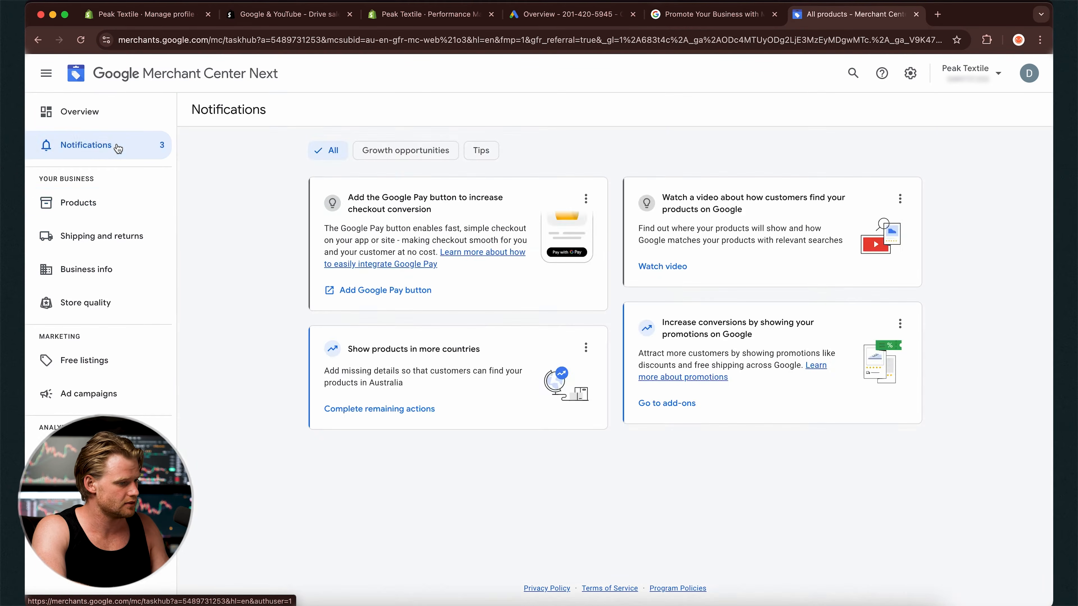
pyautogui.click(79, 203)
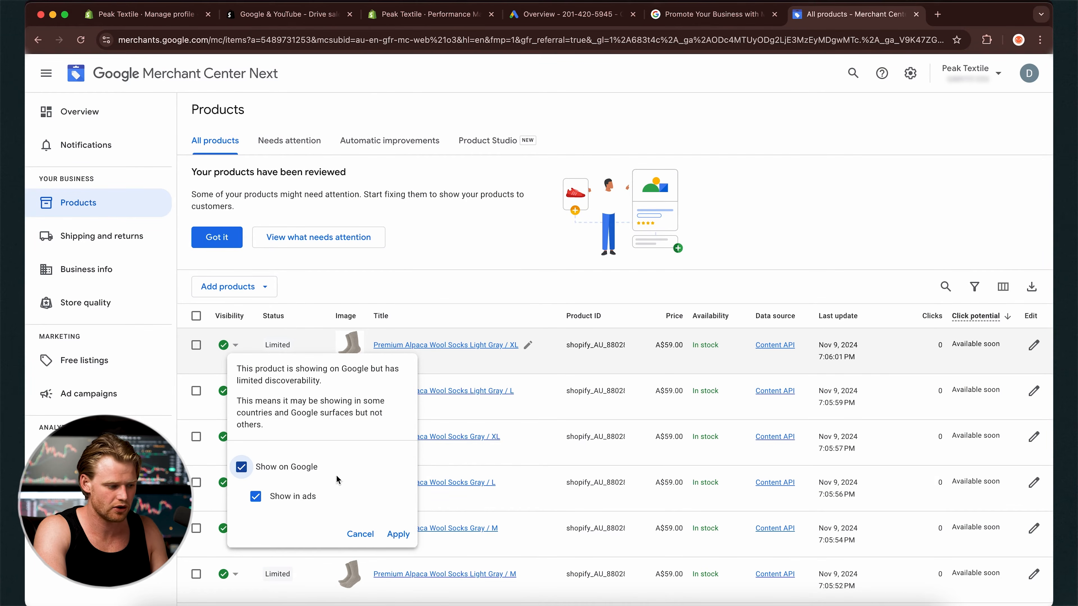
pyautogui.click(360, 536)
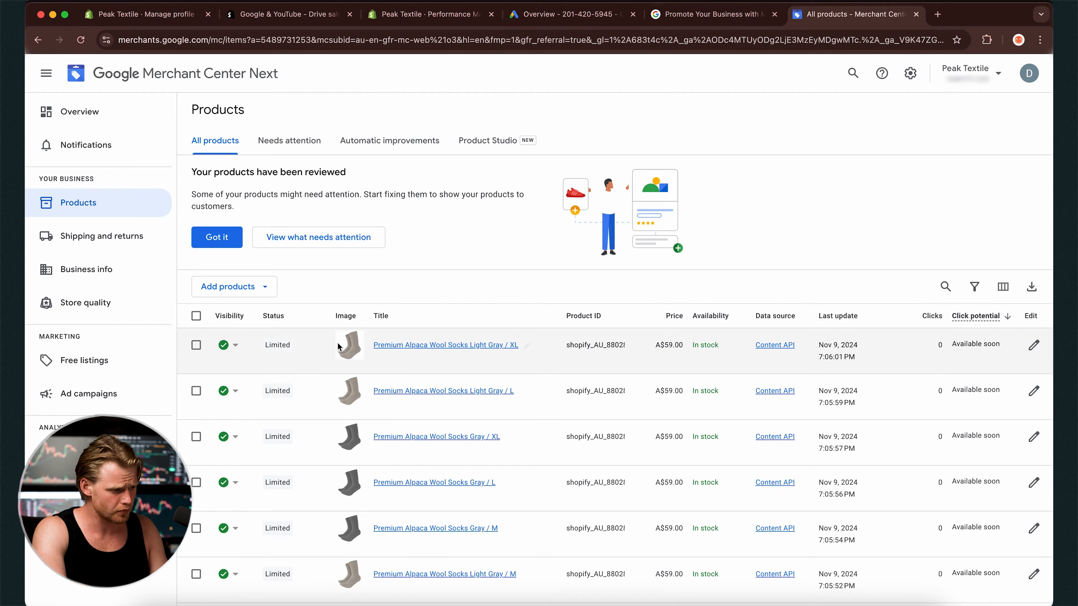
pyautogui.click(397, 347)
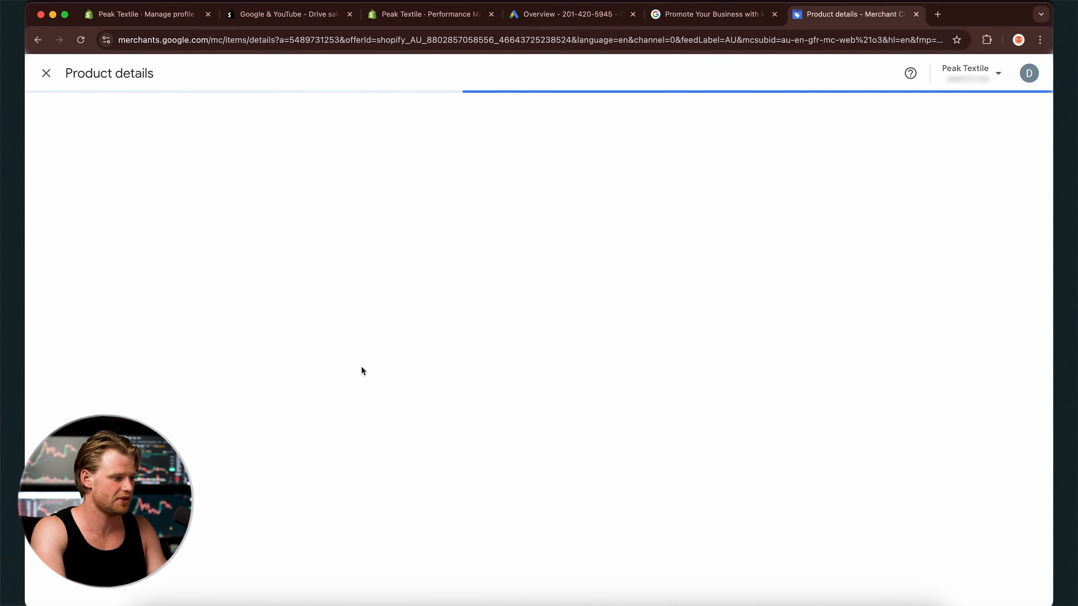
# Step: Return to the products needing attention, check the missing shipping information on the Light Gray / M socks, and open that product's fixes
pyautogui.click(38, 39)
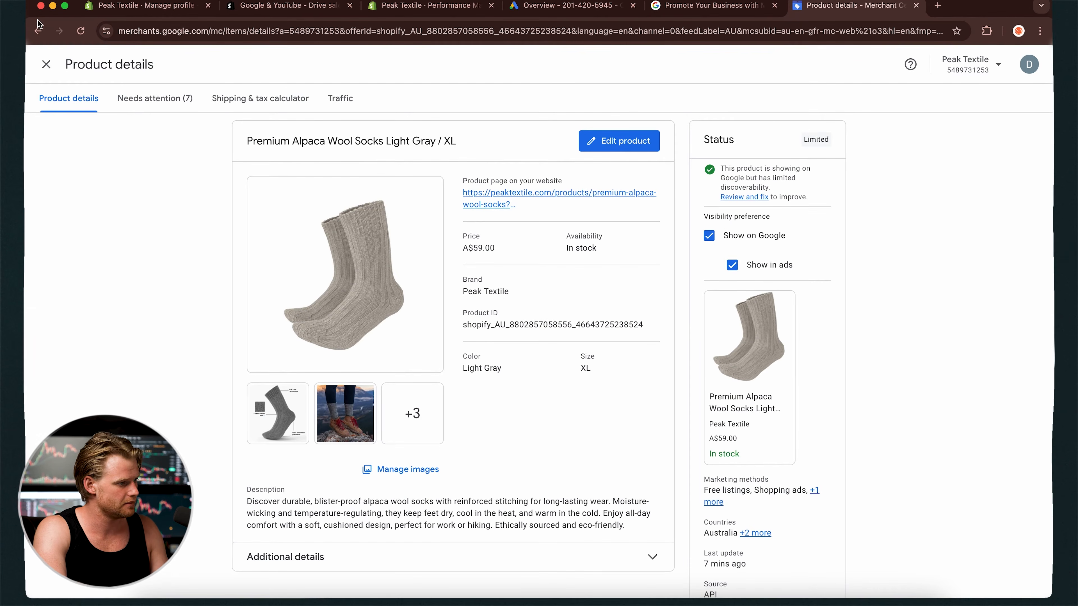
pyautogui.click(38, 39)
pyautogui.click(290, 133)
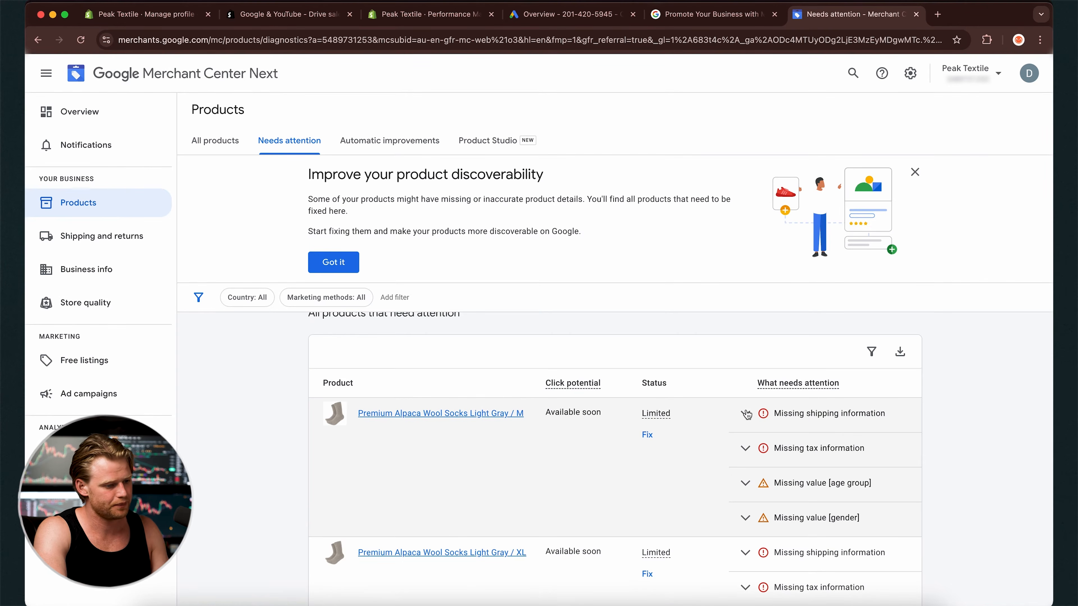
pyautogui.click(746, 415)
pyautogui.click(745, 415)
pyautogui.click(648, 434)
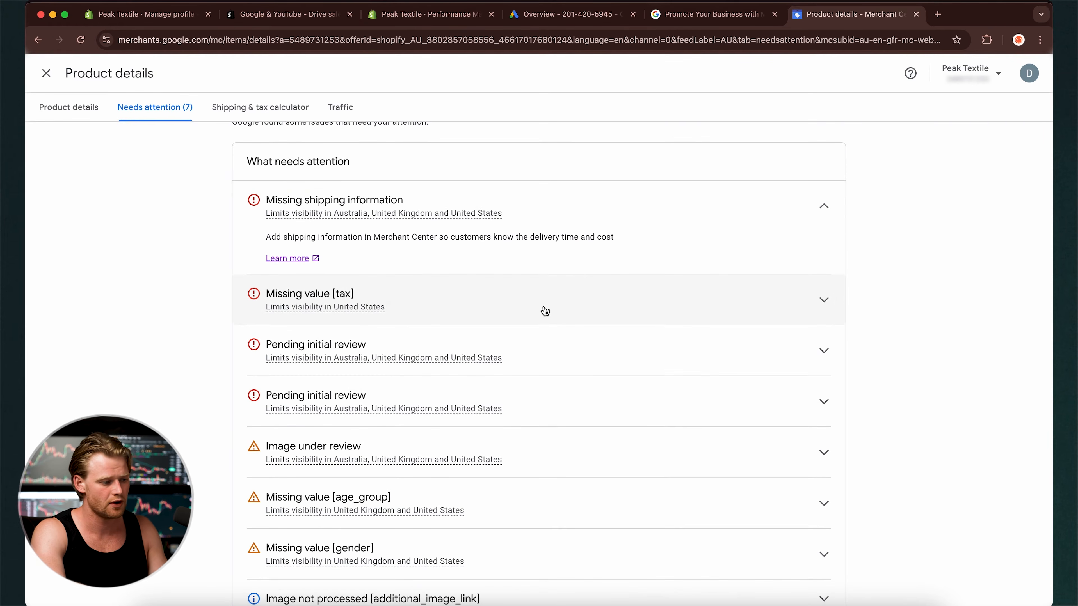
# Step: Read through the issues listed for the Light Gray / M socks, then close the product details and both Merchant Center browser tabs
pyautogui.scroll(2, 537, 535)
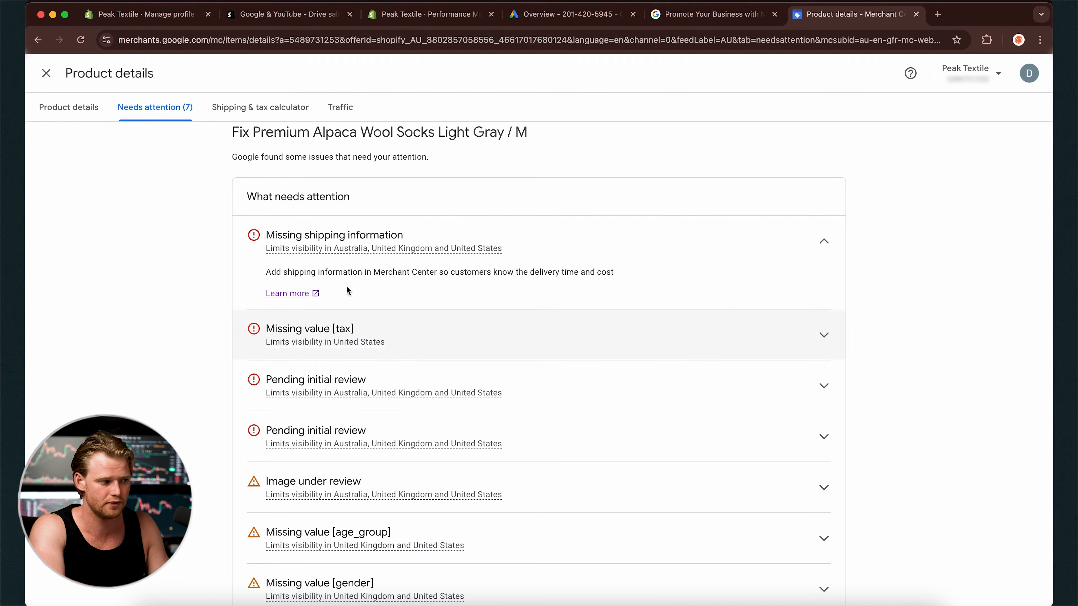
pyautogui.scroll(-2, 133, 313)
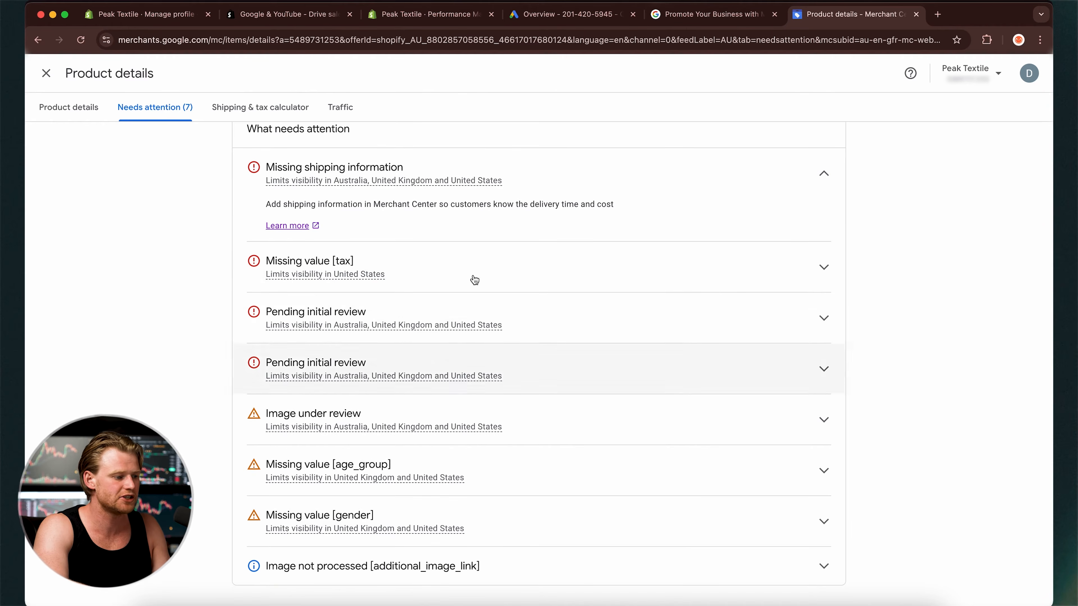
pyautogui.scroll(3, 152, 319)
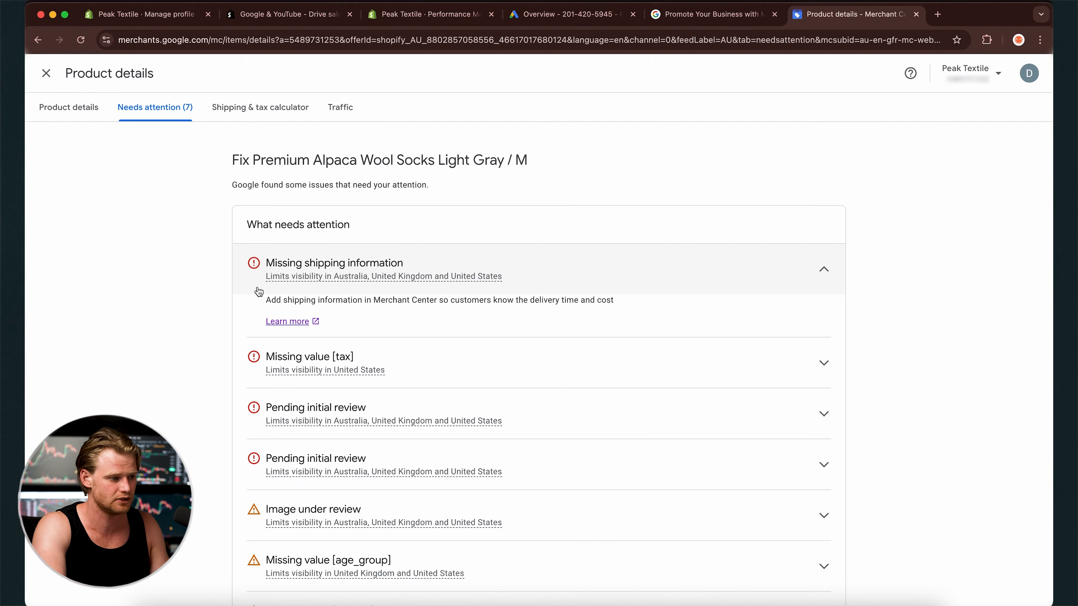
pyautogui.click(46, 73)
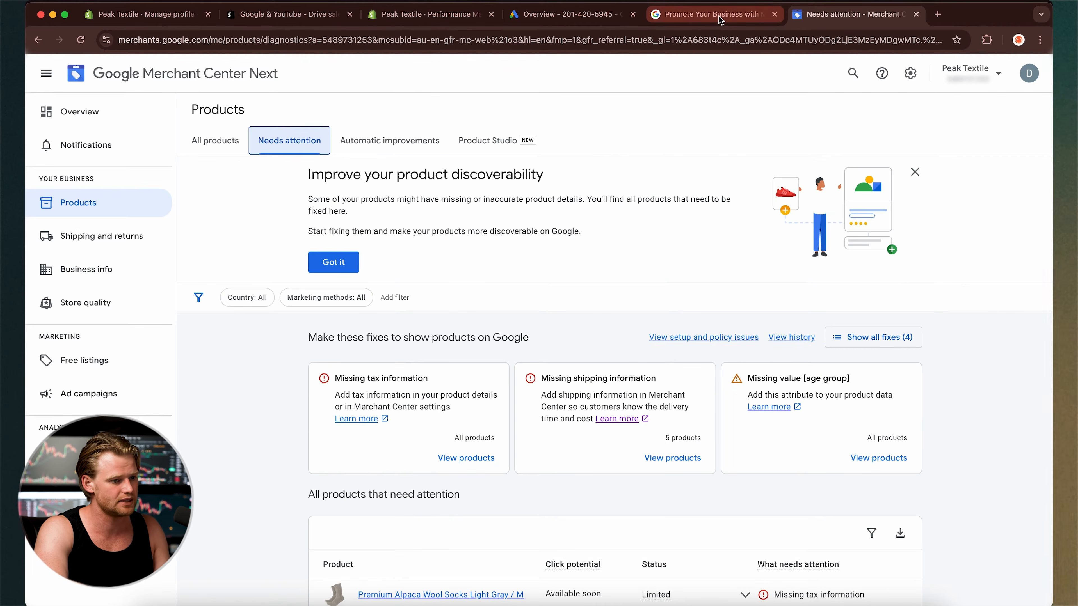
pyautogui.click(774, 15)
pyautogui.click(774, 15)
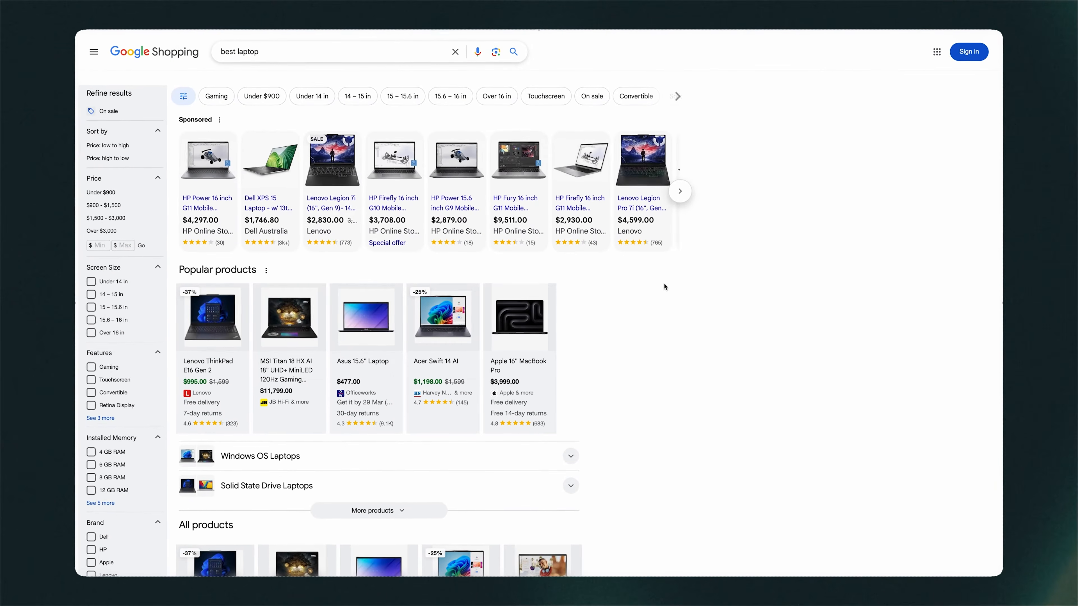
pyautogui.scroll(-5, 664, 286)
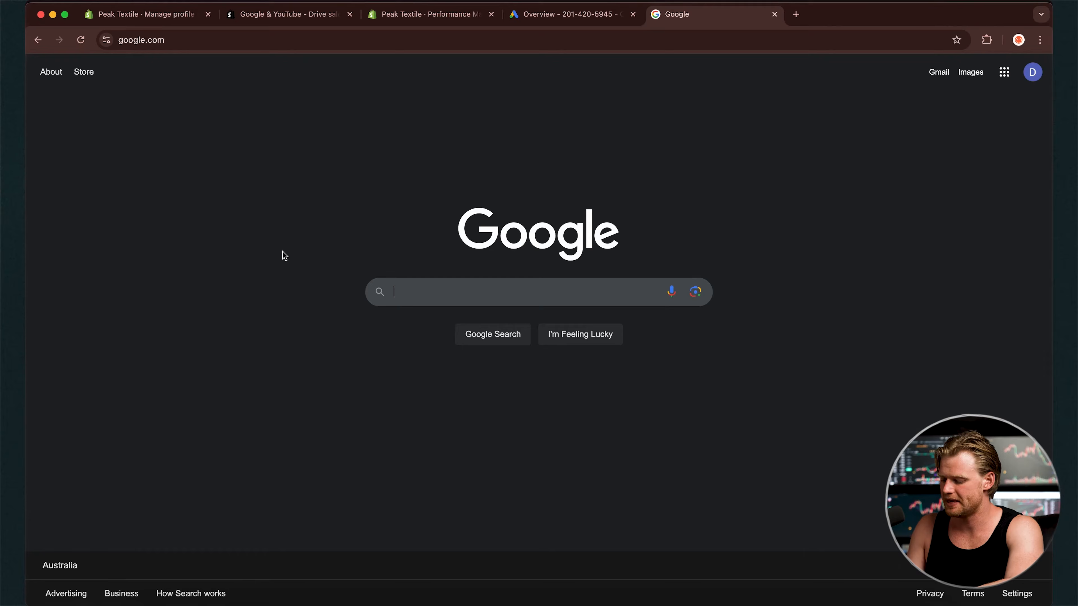
# Step: Search Google for "best plumbers", decline the precise location request, and examine the first sponsored text ad
pyautogui.write('best plumbers')
pyautogui.press('Return')
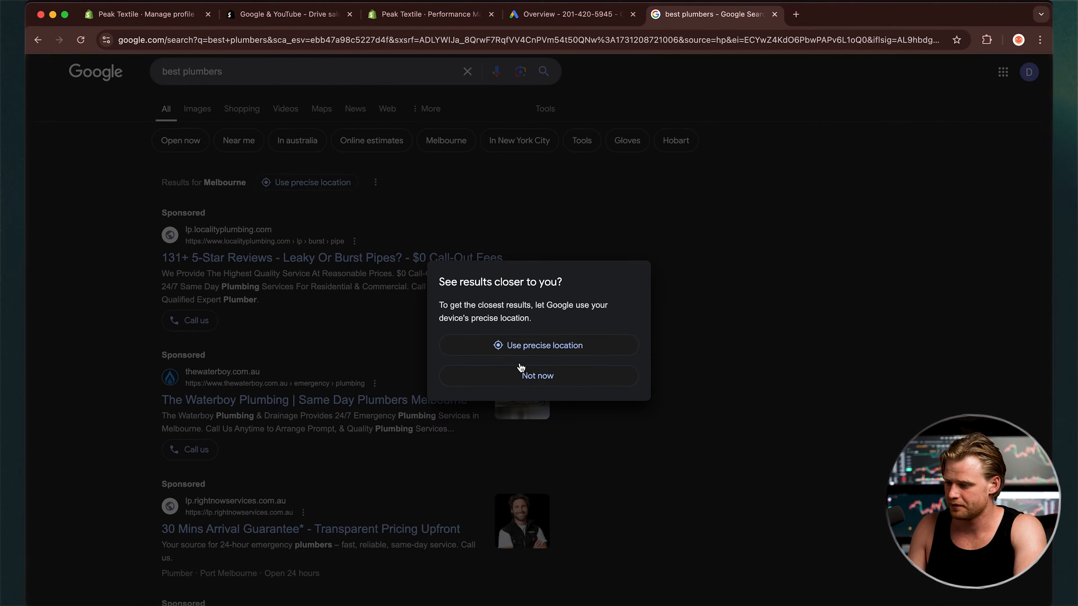
pyautogui.click(521, 367)
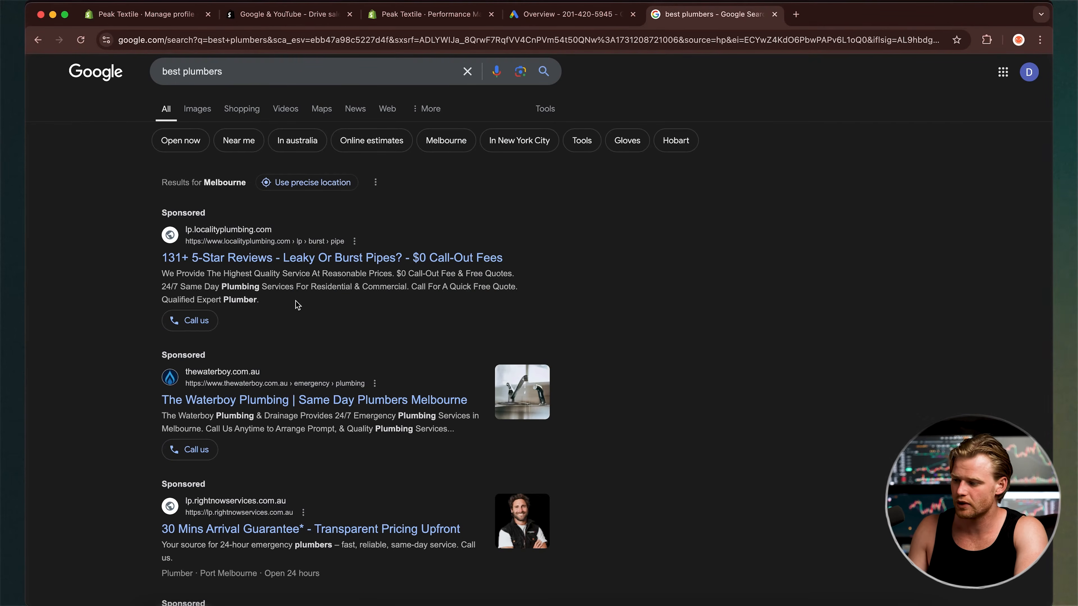
pyautogui.moveTo(296, 303); pyautogui.dragTo(170, 234)
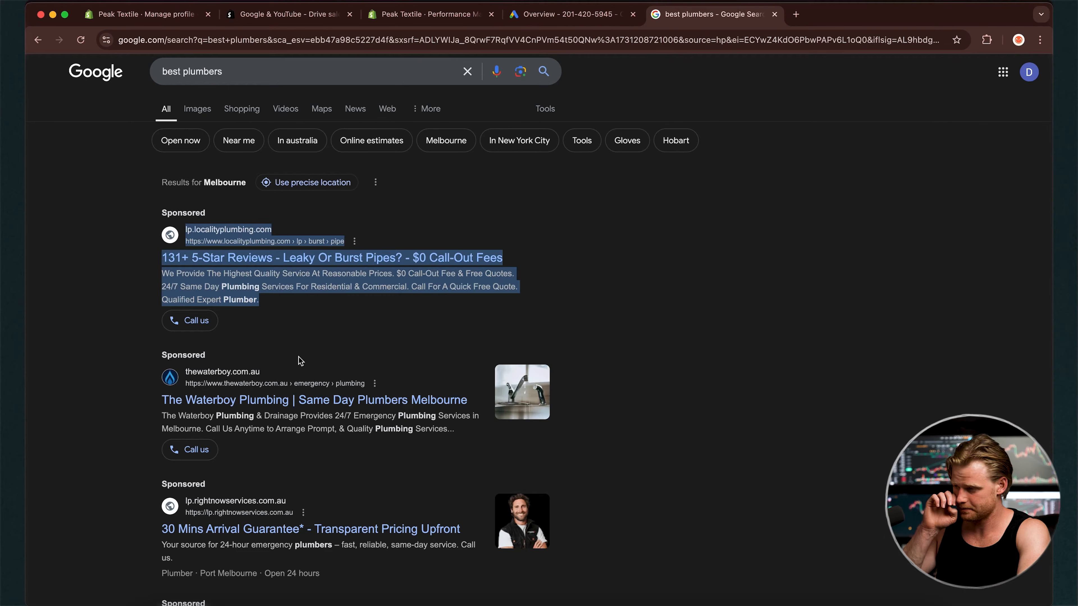
pyautogui.moveTo(300, 361); pyautogui.dragTo(176, 247)
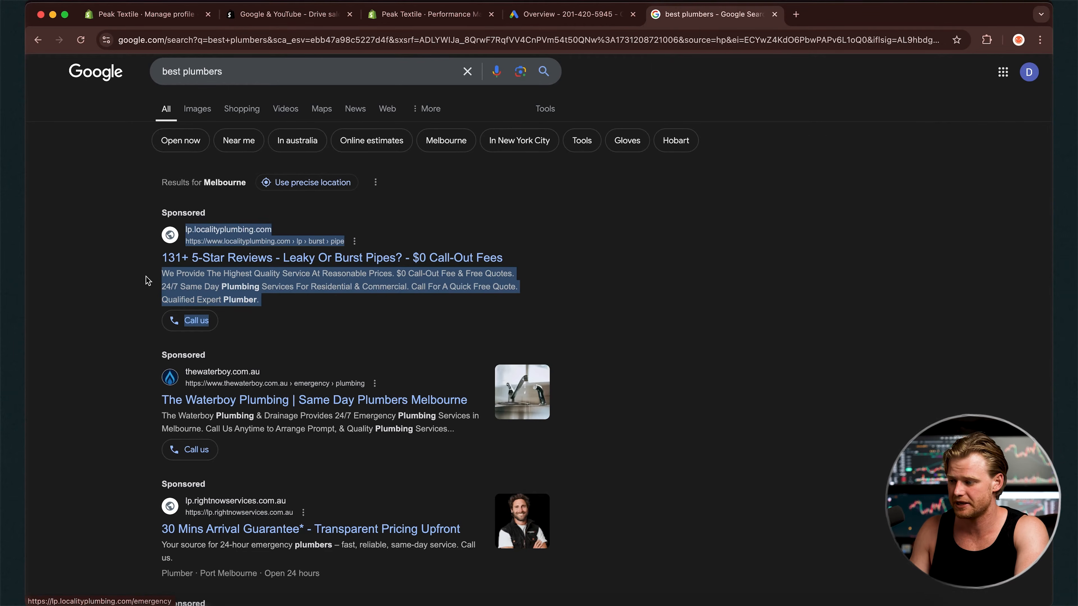
# Step: Search Google for "best socks for running" to view the shopping ads for that query
pyautogui.scroll(2, 173, 275)
pyautogui.tripleClick(257, 78)
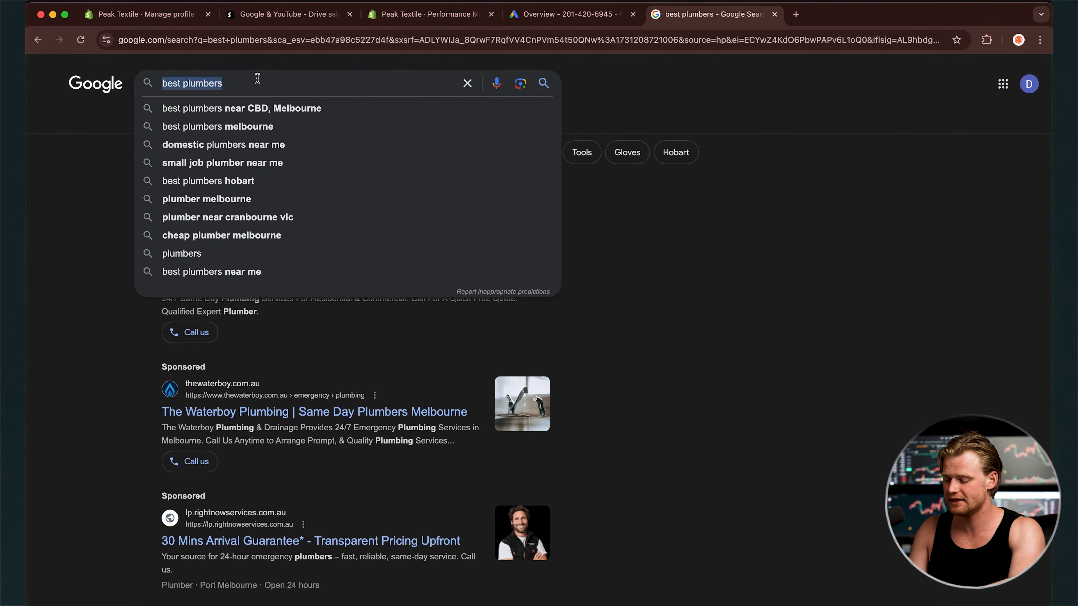
pyautogui.write('best socks for running')
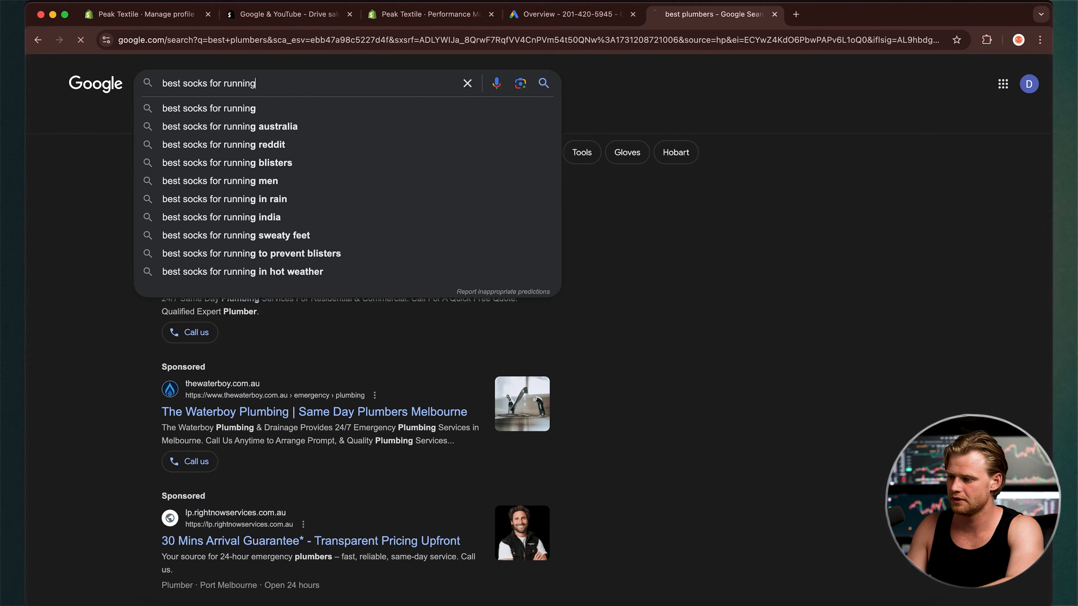
pyautogui.press('Return')
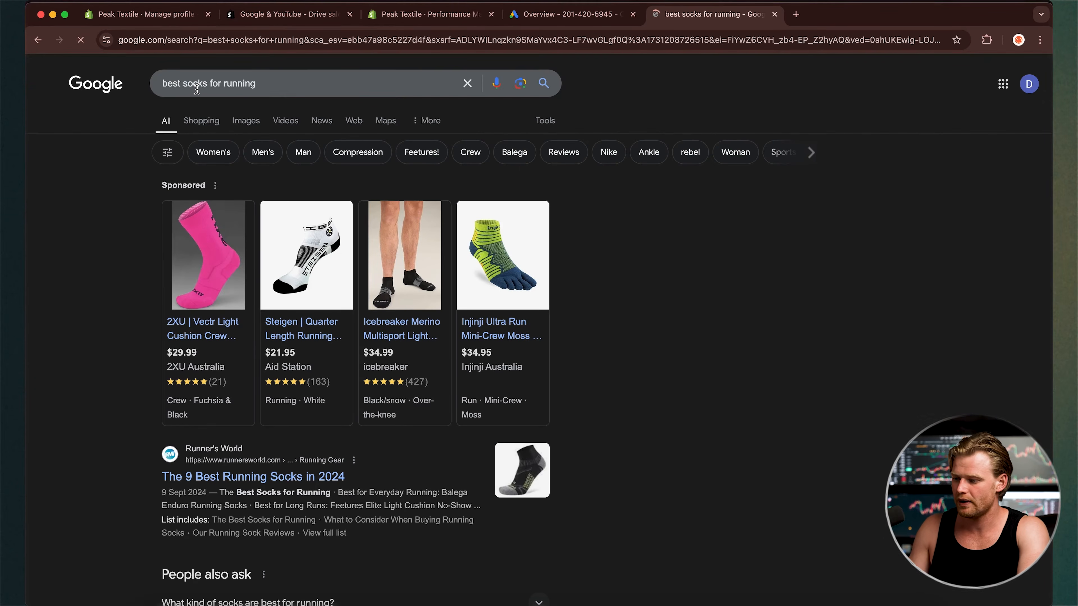
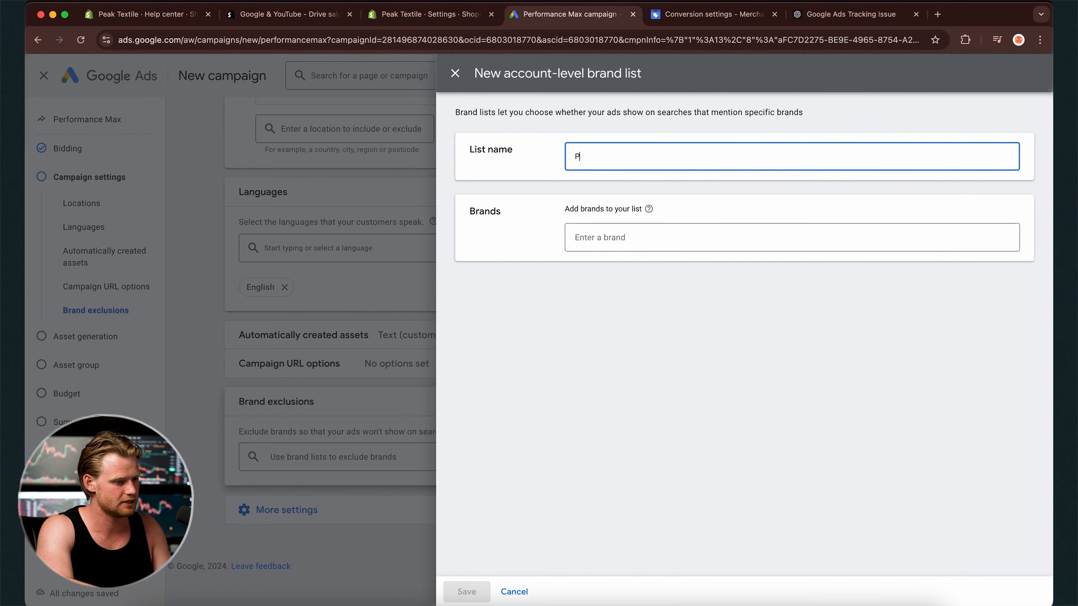
# Step: Name the new account-level brand list Peak Textile and look up peaktextile.com as the brand to add
pyautogui.press('Tab')
pyautogui.click(639, 250)
pyautogui.write('peaktextile.com')
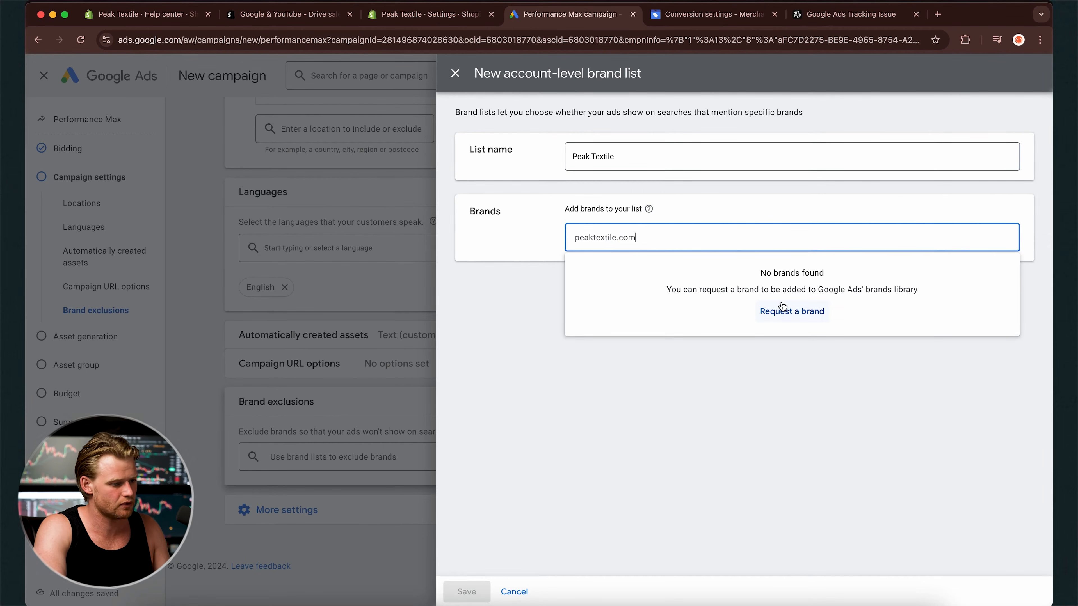
pyautogui.click(783, 309)
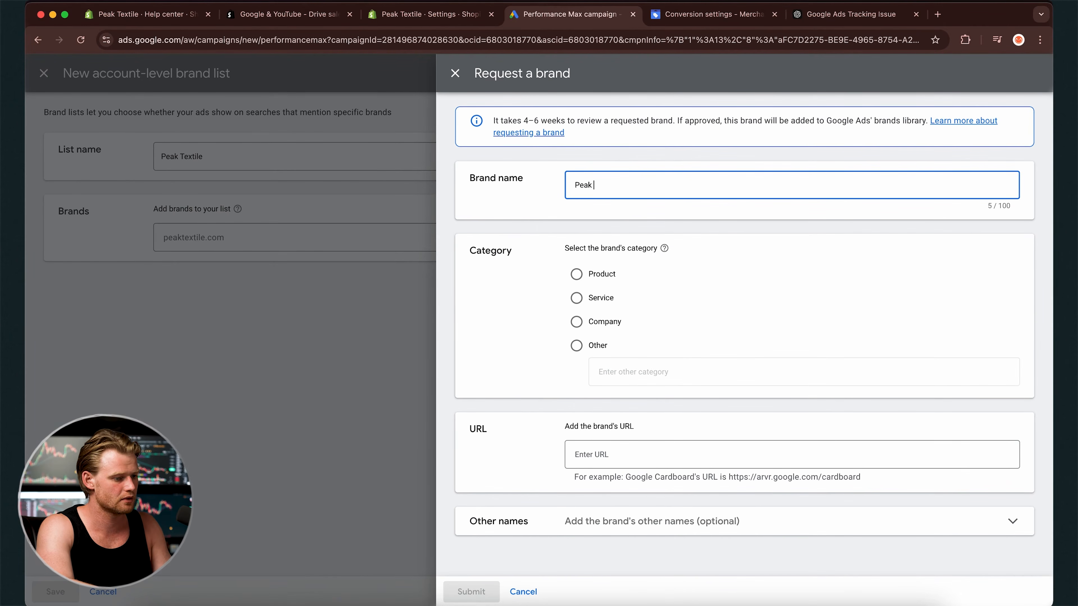
pyautogui.click(602, 275)
pyautogui.click(643, 454)
pyautogui.write('https://peaktextile.com/')
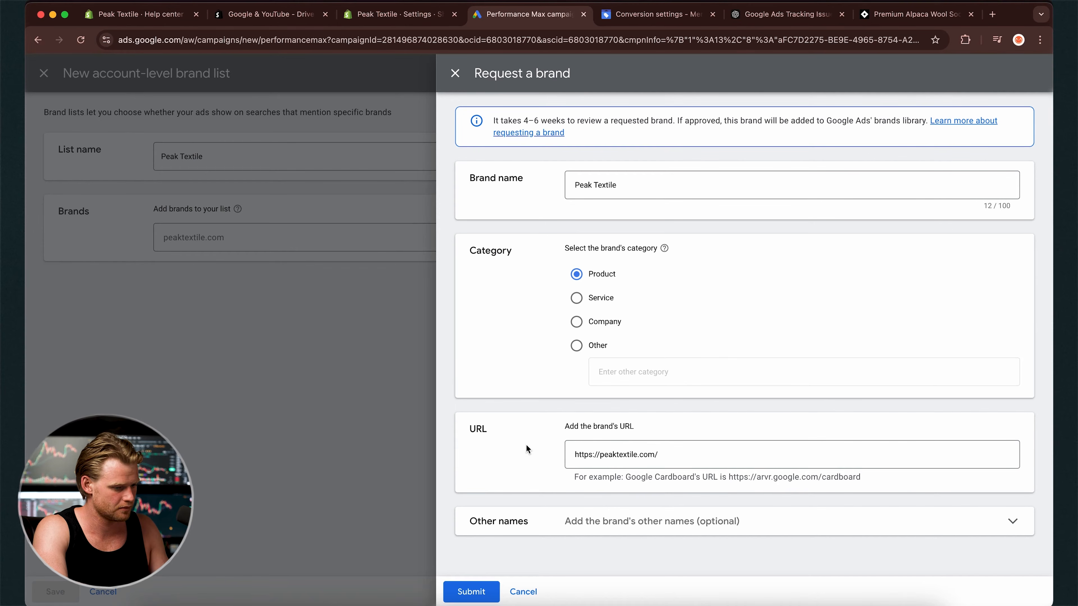
pyautogui.click(469, 592)
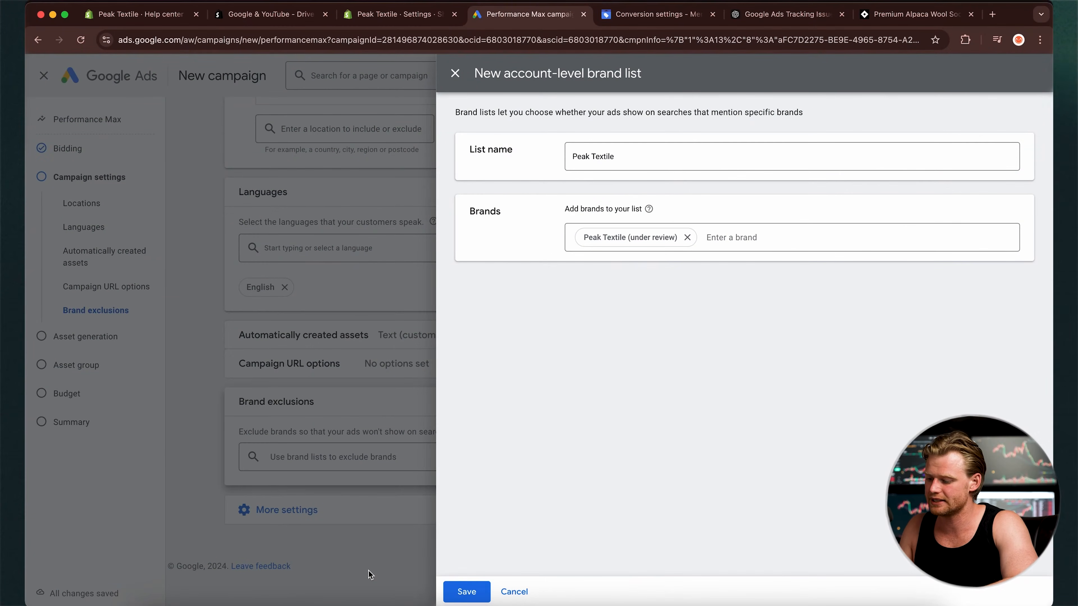
# Step: Save the Peak Textile brand list as the campaign's brand exclusion and continue to asset generation
pyautogui.click(466, 591)
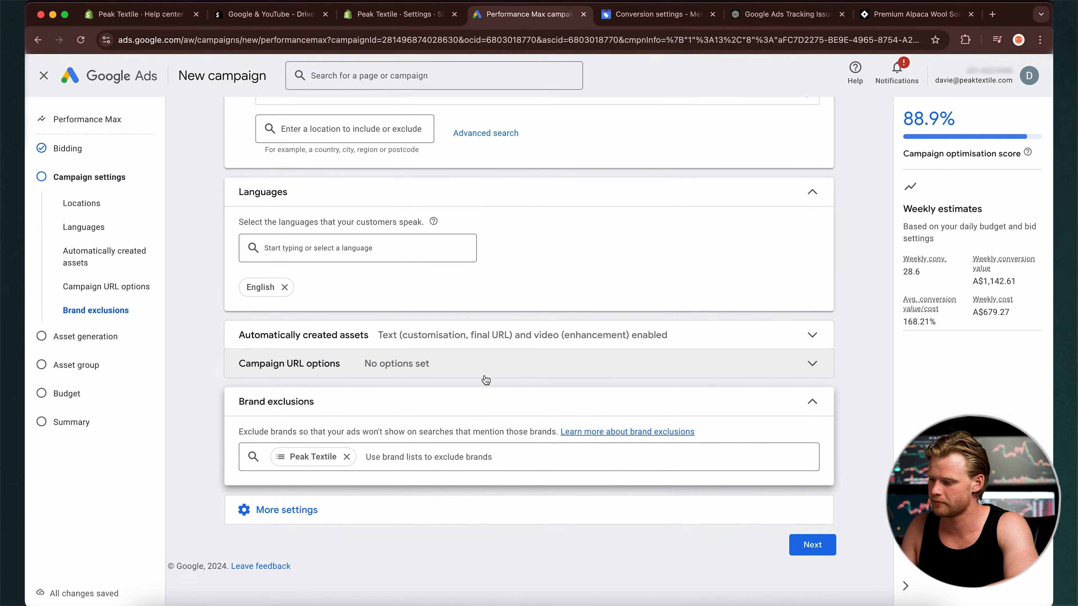
pyautogui.click(800, 544)
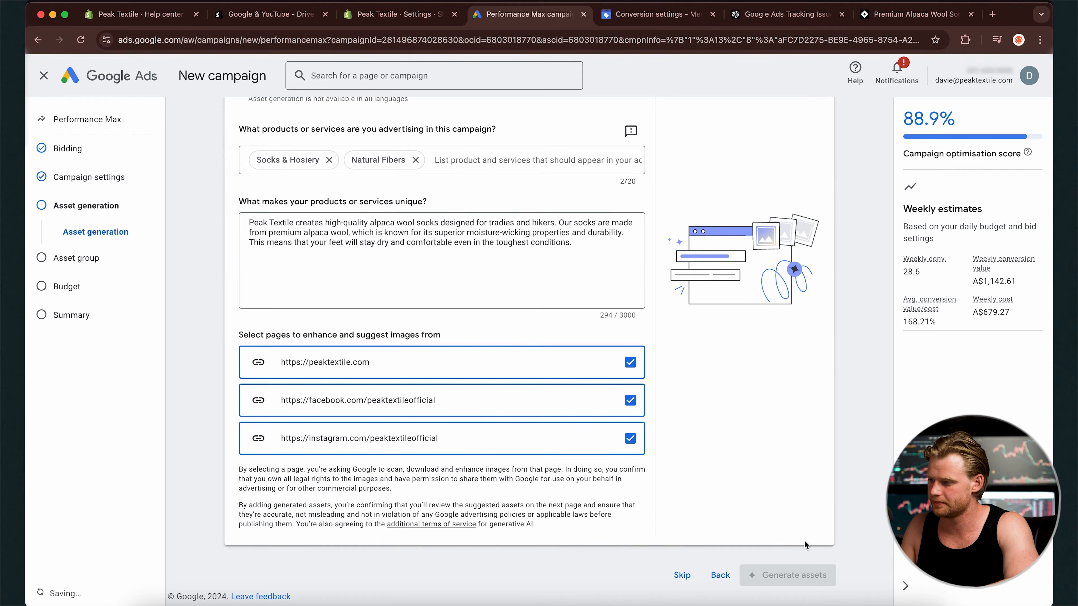
# Step: Add Hiking accessories to the products or services advertised in this campaign
pyautogui.scroll(5, 564, 369)
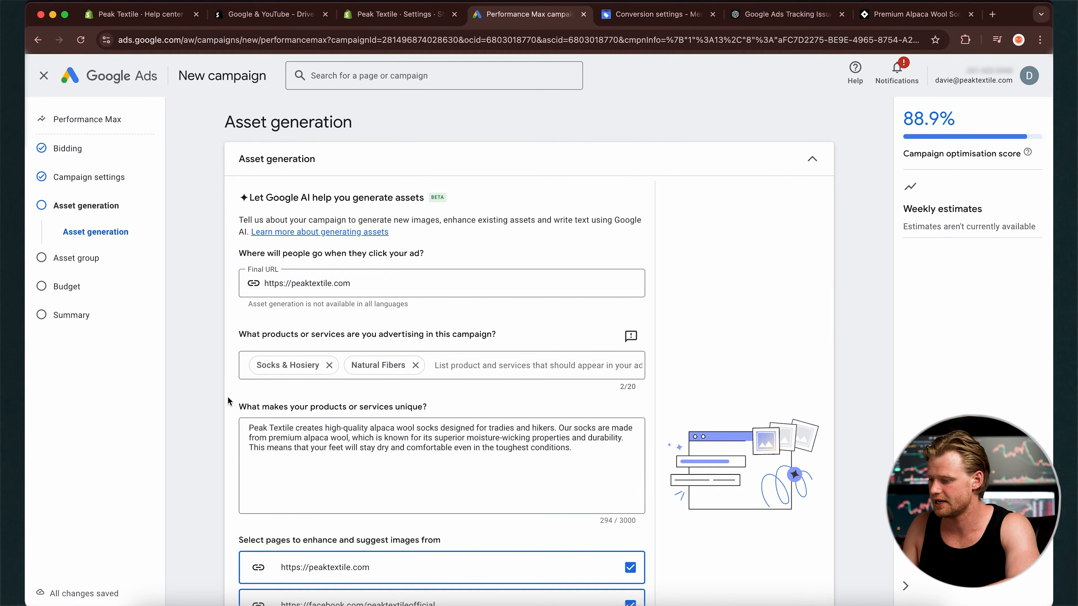
pyautogui.write('Hiking accessories')
pyautogui.press('Return')
# Step: Switch to ChatGPT and ask for PMax campaign categories that answer "What products or services are you advertising in this campaign?"
pyautogui.moveTo(512, 334); pyautogui.dragTo(311, 337)
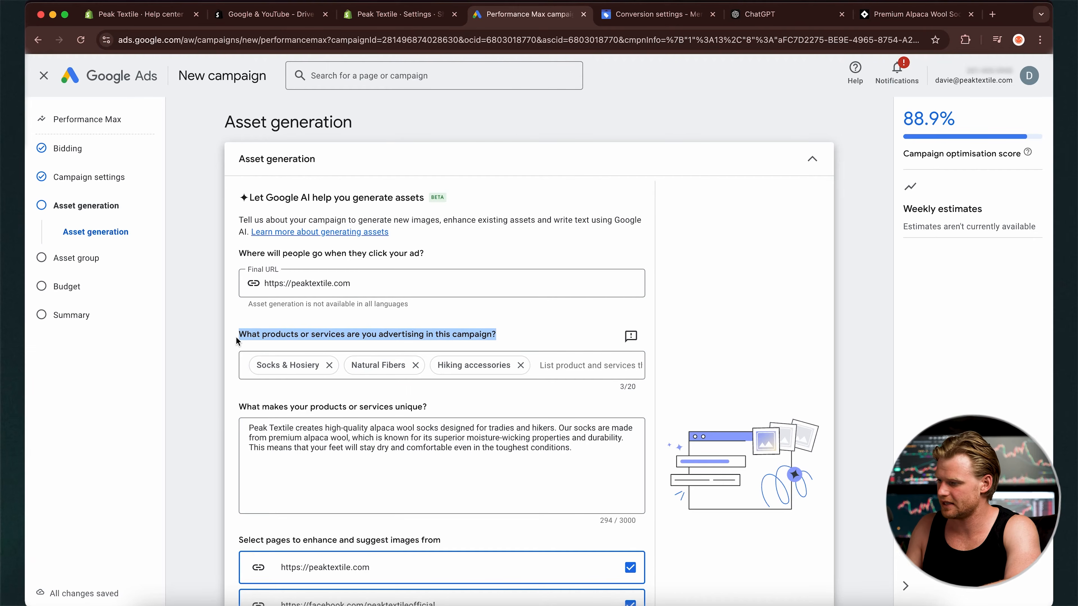
pyautogui.click(761, 15)
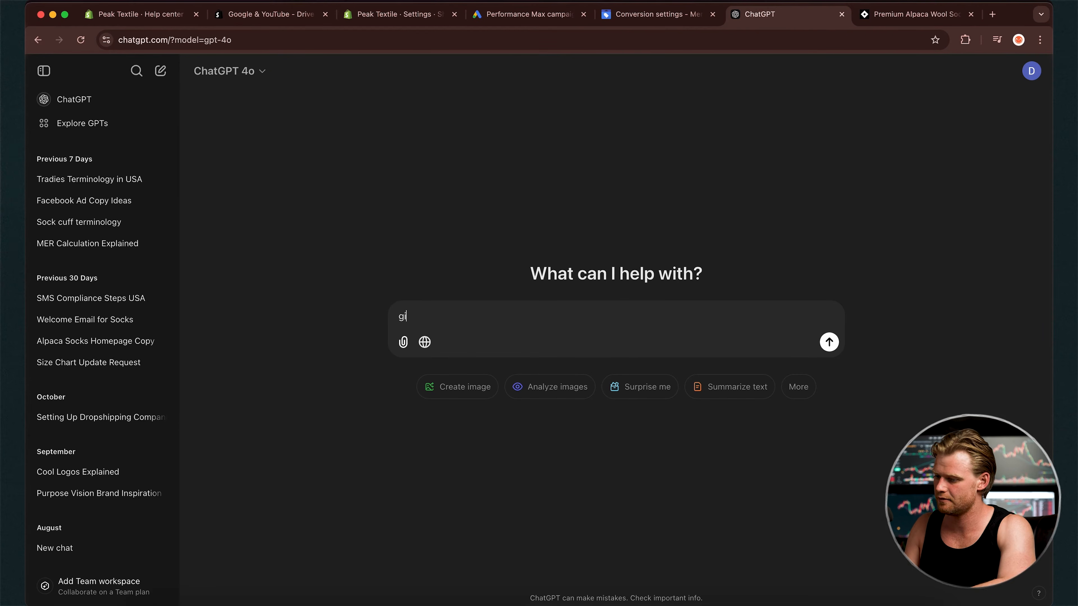
pyautogui.write('give me categories for pmax campaign that I can')
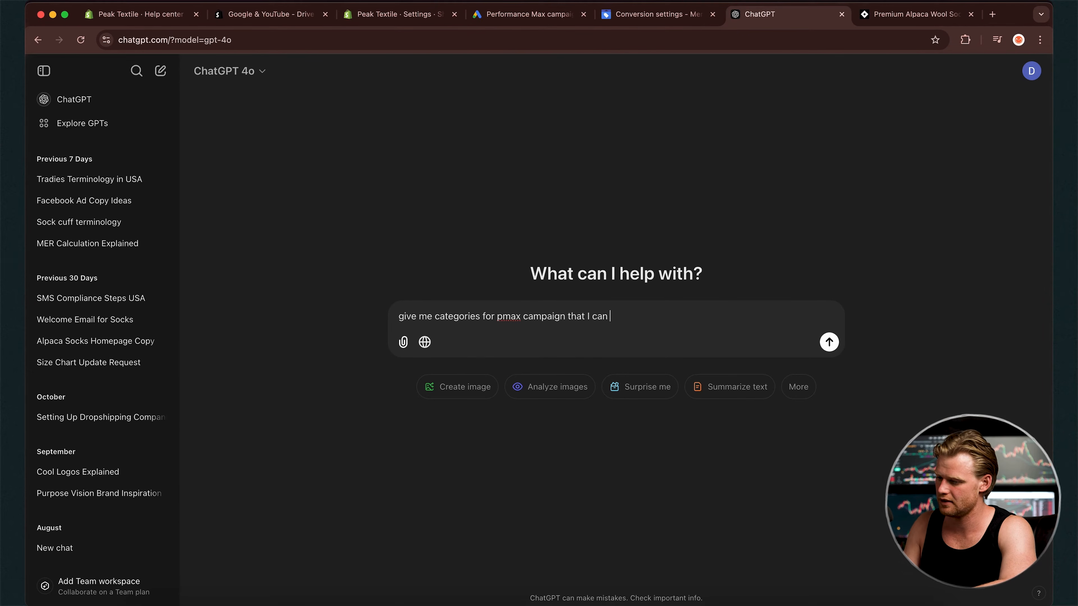
pyautogui.write('add for')
pyautogui.write('What products or services are you advertising in this campaign?')
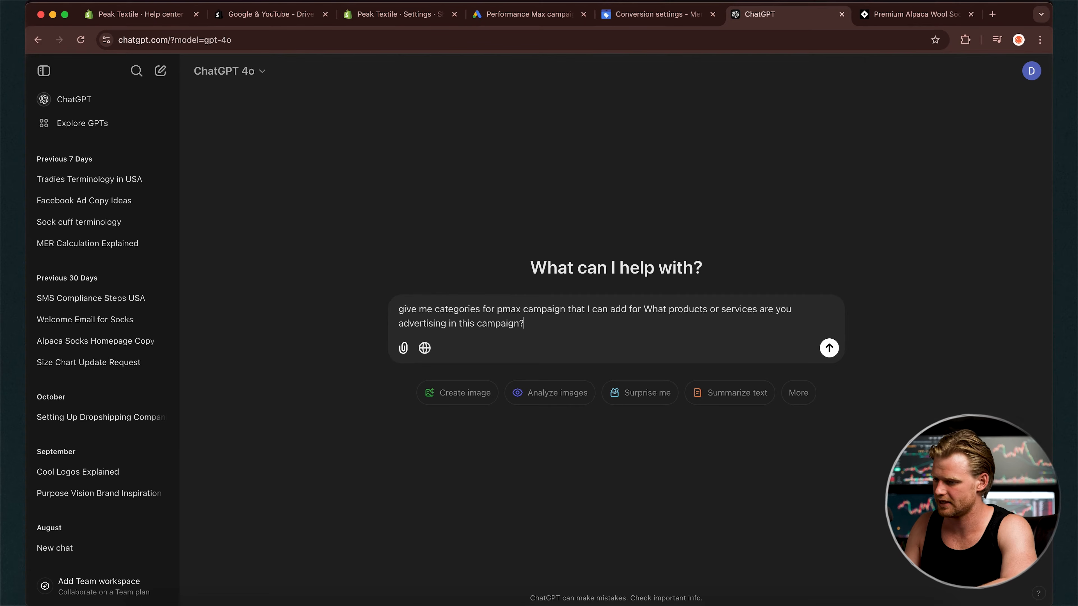
pyautogui.press('Return')
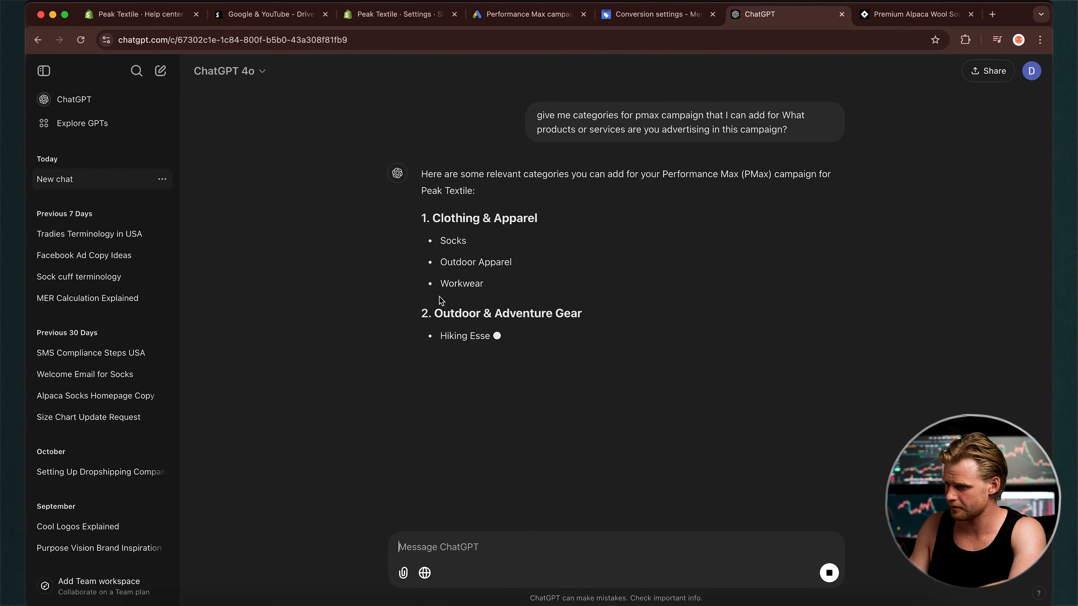
# Step: Copy Outdoor Apparel from ChatGPT's suggestions into the campaign's advertised products or services, and close the Conversion settings browser tab
pyautogui.moveTo(537, 228); pyautogui.dragTo(429, 229)
pyautogui.press('super+c')
pyautogui.click(625, 14)
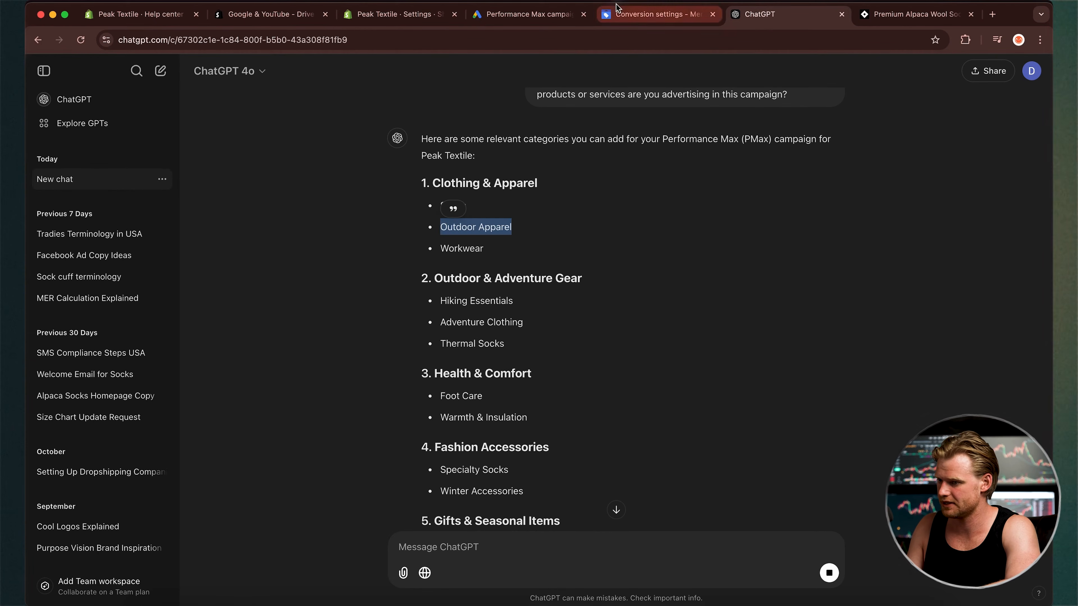
pyautogui.click(529, 16)
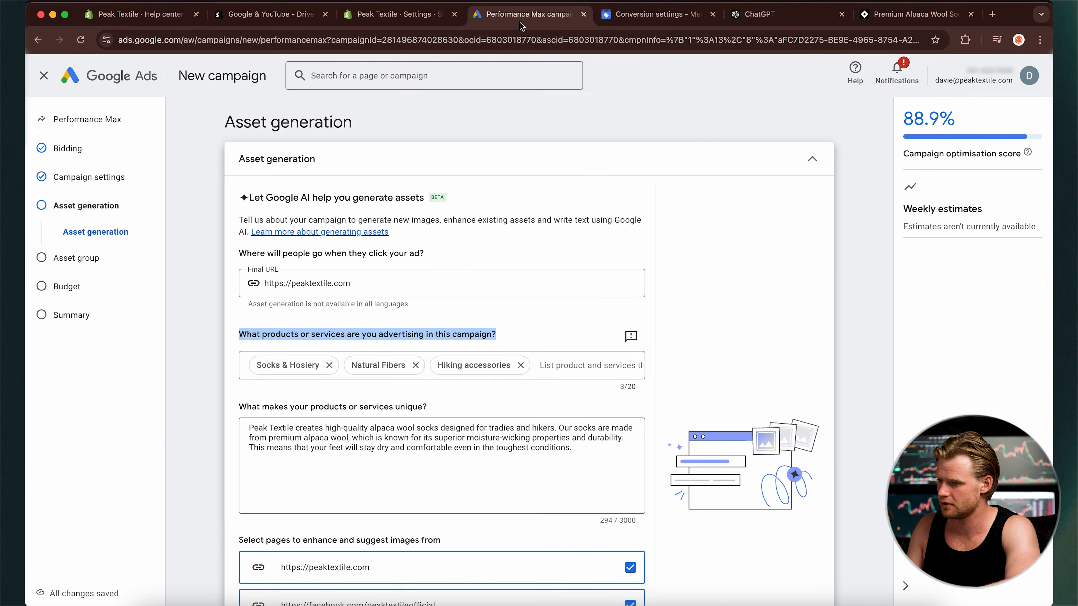
pyautogui.click(713, 15)
pyautogui.click(554, 368)
pyautogui.press('super+v')
pyautogui.press('Return')
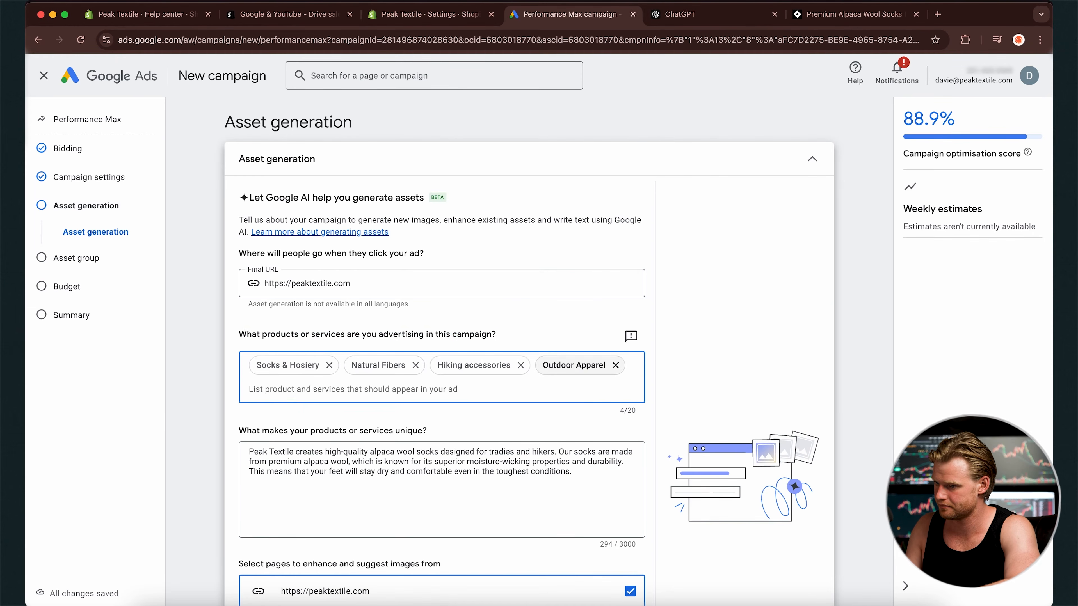
# Step: Take more categories from ChatGPT's suggestions and add Adventure Clothing, Foot Care, Specialty Socks and Workwear to the advertised products or services
pyautogui.click(717, 15)
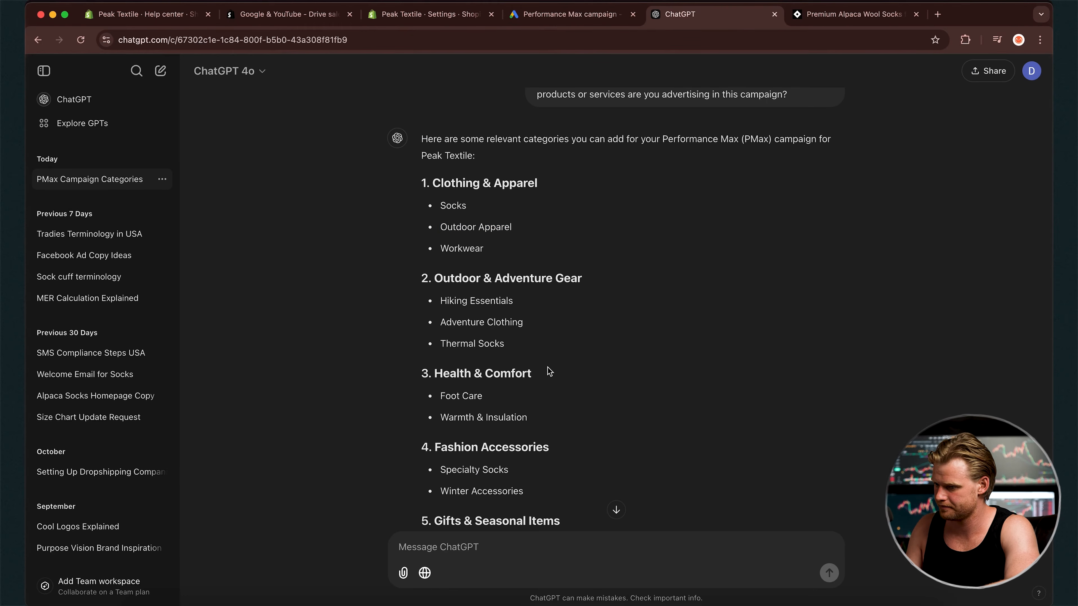
pyautogui.scroll(-3, 535, 340)
pyautogui.tripleClick(510, 260)
pyautogui.click(574, 13)
pyautogui.write('Adventure Clothing Foot Care Specialty Socks Workwear')
# Step: Review the description of what makes the products unique and the pages selected for suggesting images
pyautogui.scroll(-4, 552, 370)
pyautogui.moveTo(596, 350); pyautogui.dragTo(211, 324)
pyautogui.scroll(-1, 434, 417)
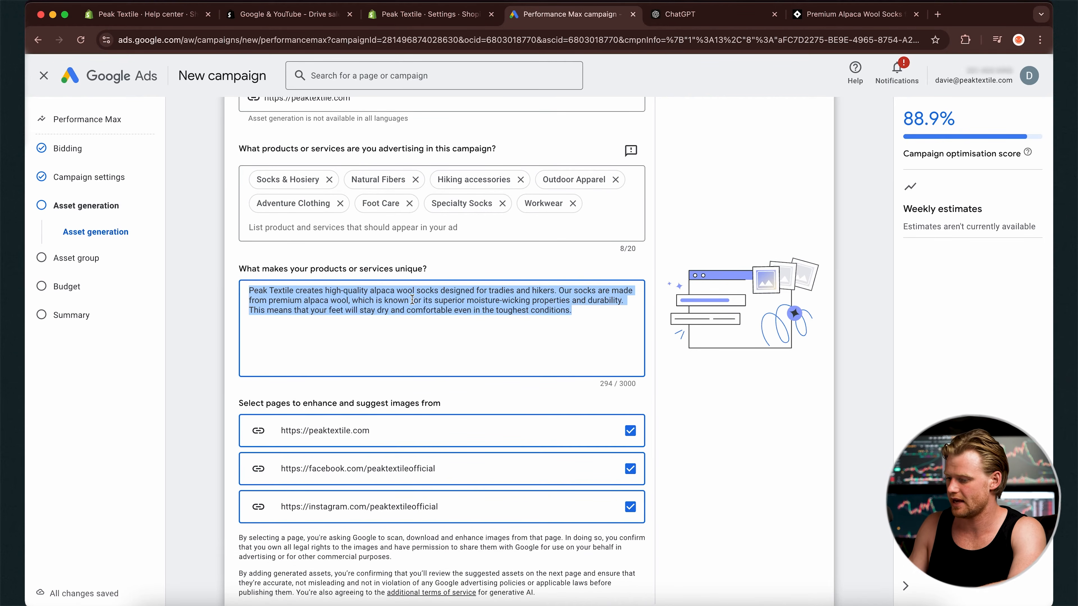
pyautogui.scroll(-2, 412, 300)
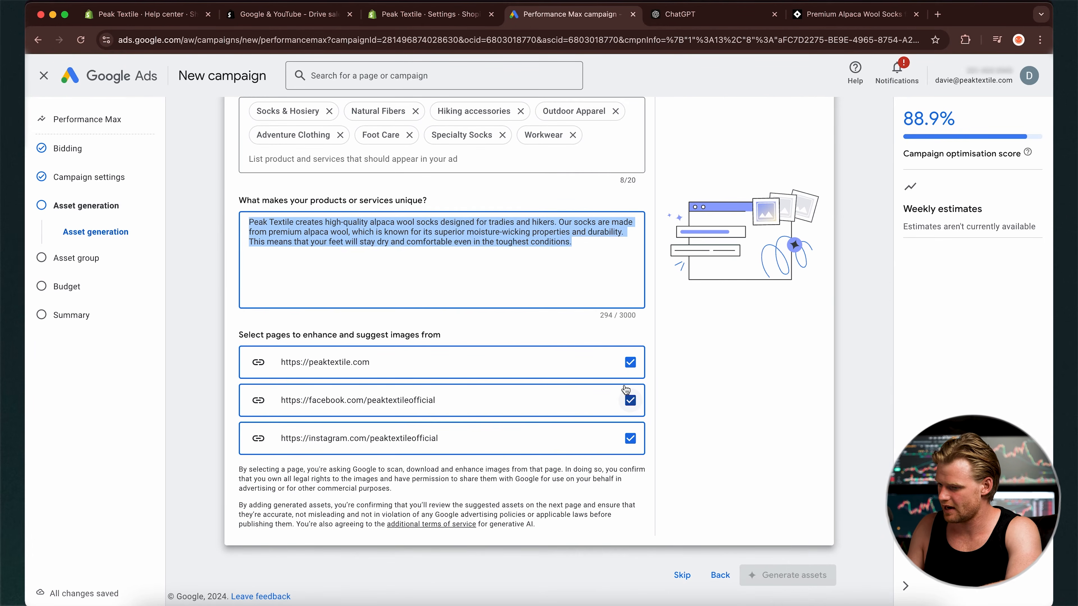
pyautogui.click(631, 401)
pyautogui.click(631, 439)
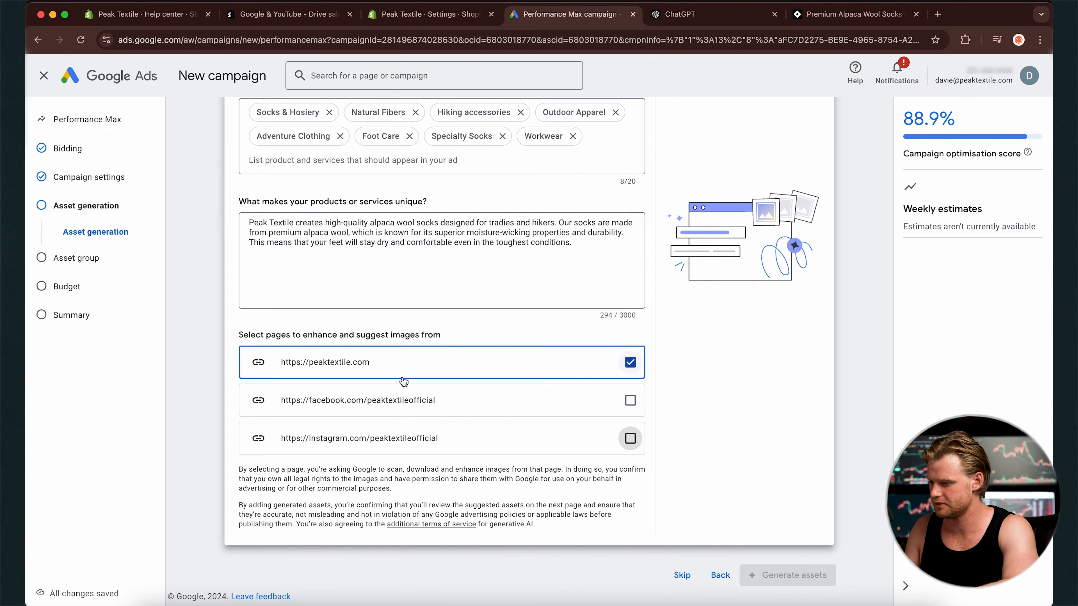
pyautogui.click(778, 575)
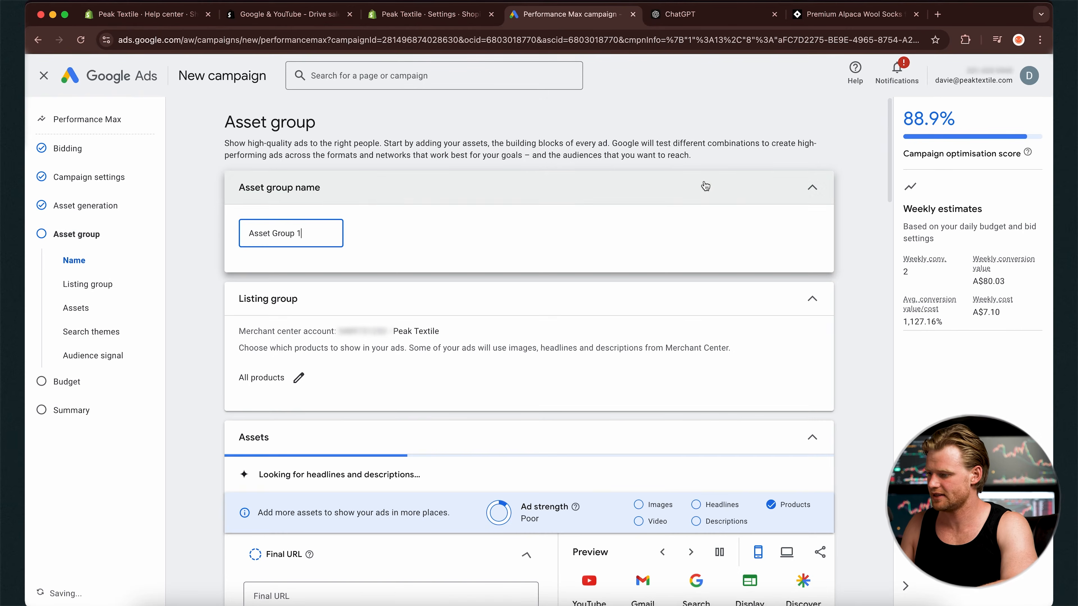
# Step: Look over the asset group's listing group, generated headlines, descriptions and suggested images
pyautogui.scroll(-2, 405, 363)
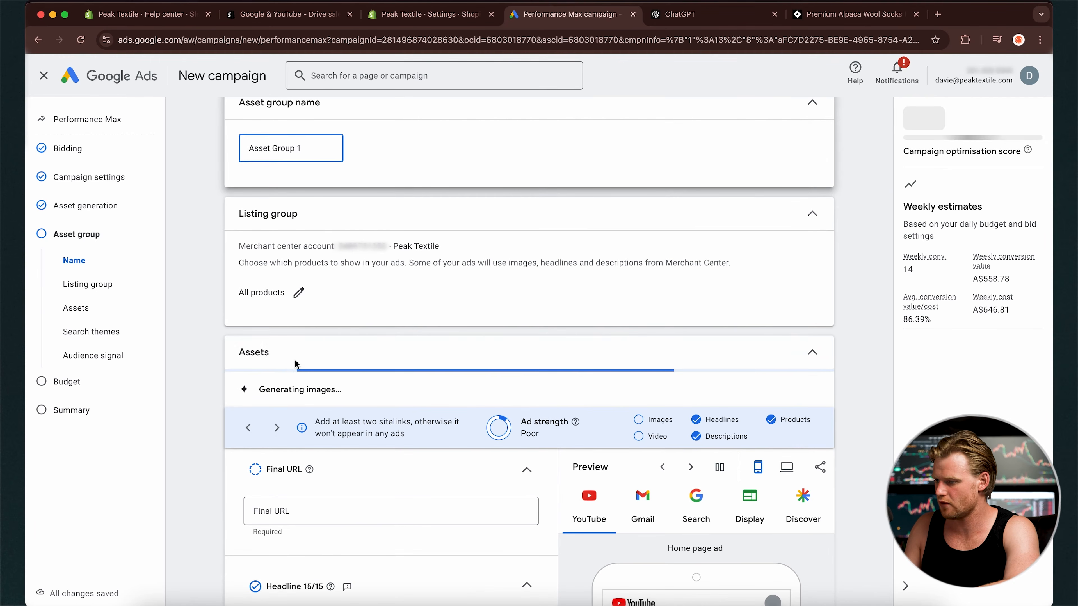
pyautogui.scroll(-1, 339, 408)
pyautogui.scroll(3, 329, 401)
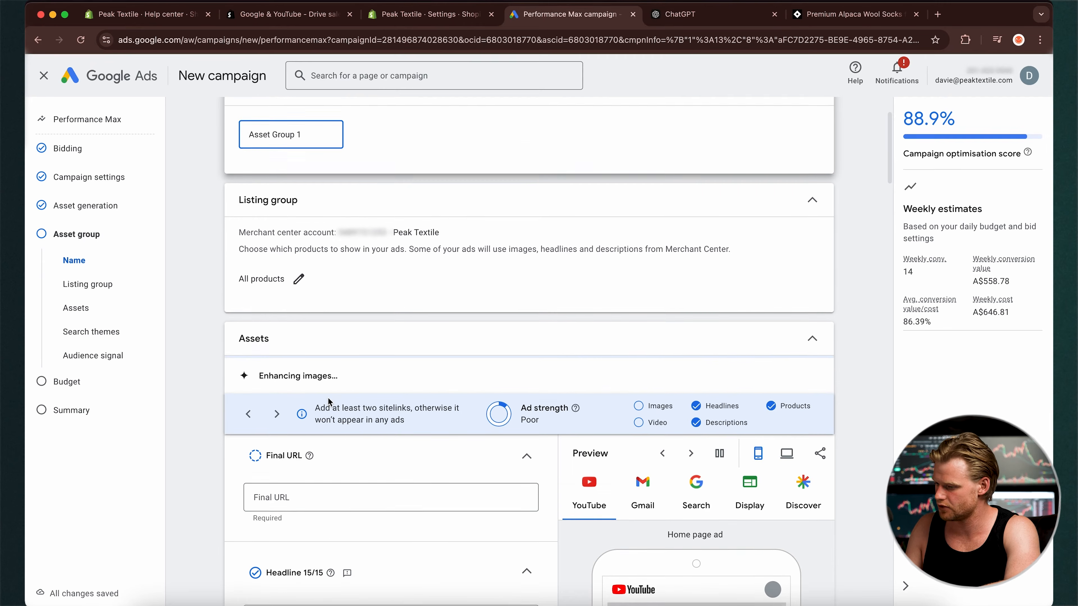
pyautogui.scroll(1, 340, 366)
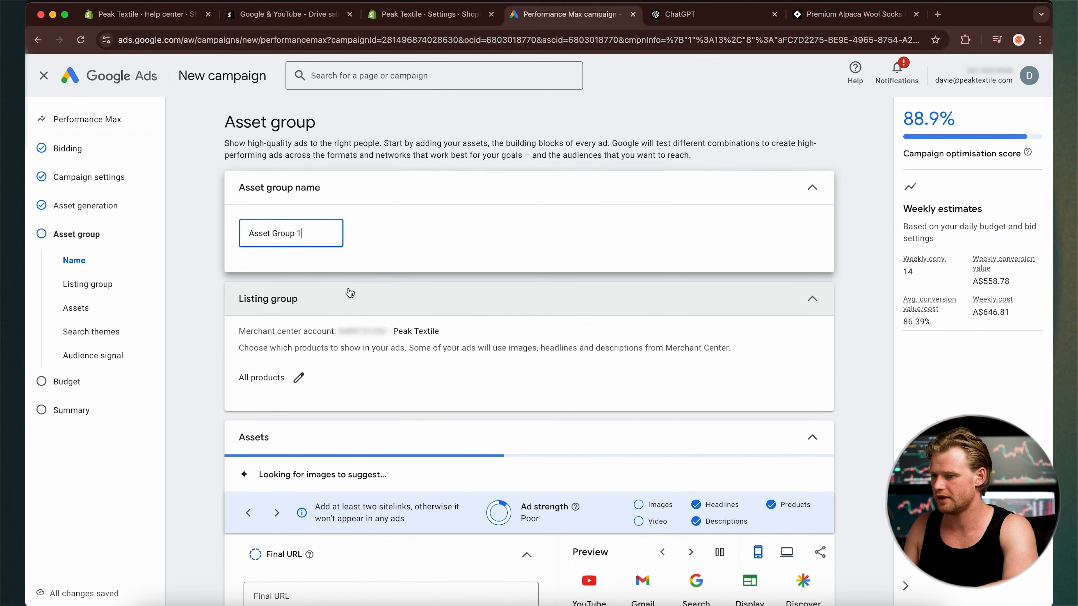
pyautogui.scroll(-10, 374, 382)
pyautogui.scroll(-12, 383, 404)
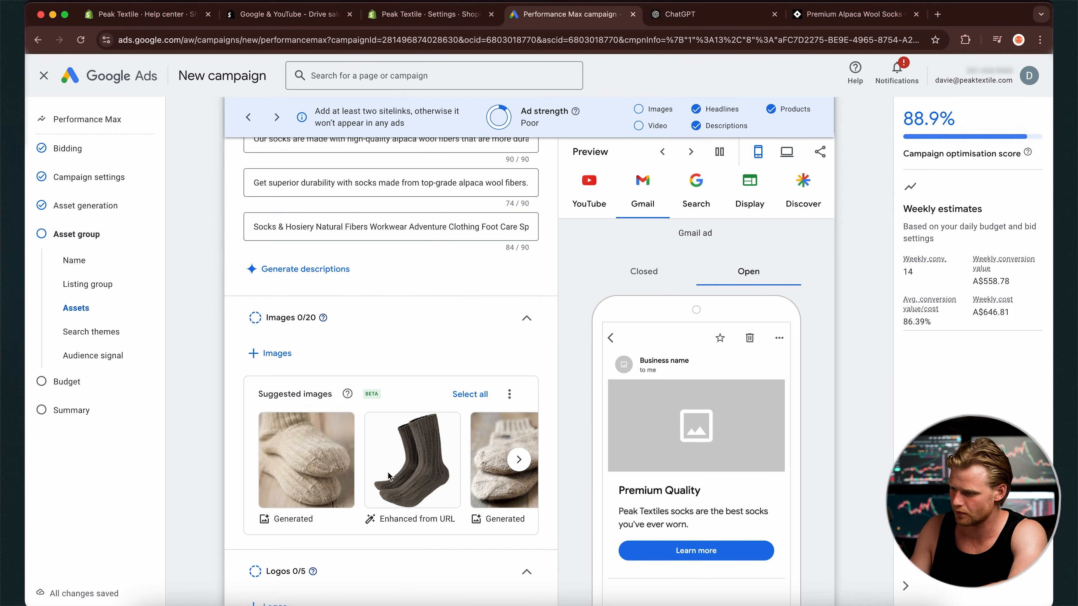
pyautogui.scroll(15, 348, 403)
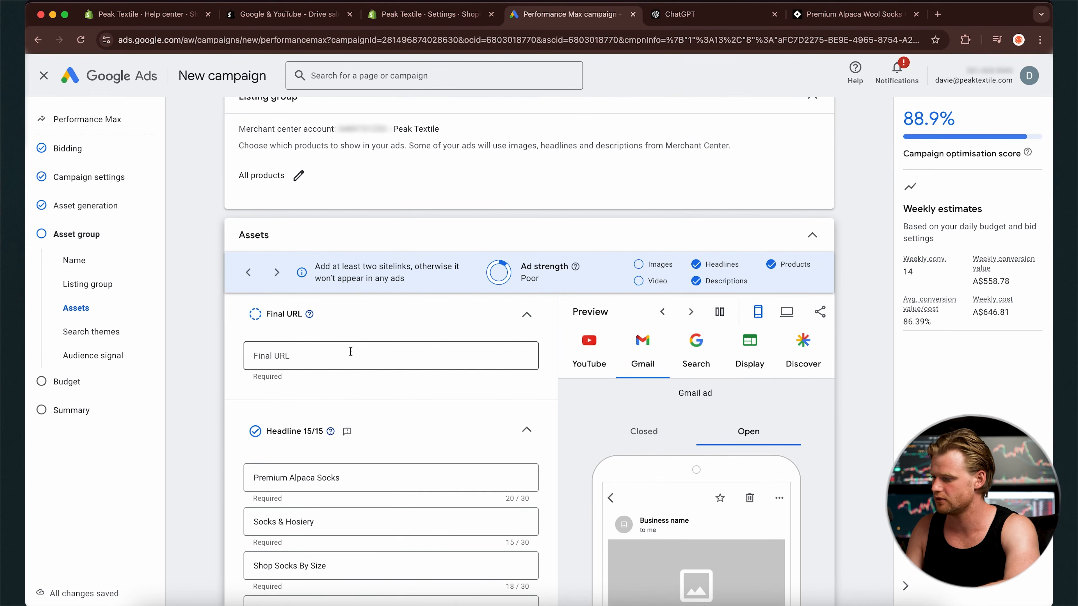
# Step: Copy the Premium Alpaca Wool Socks page address from the store and set it as the asset group's final URL
pyautogui.click(866, 13)
pyautogui.click(700, 196)
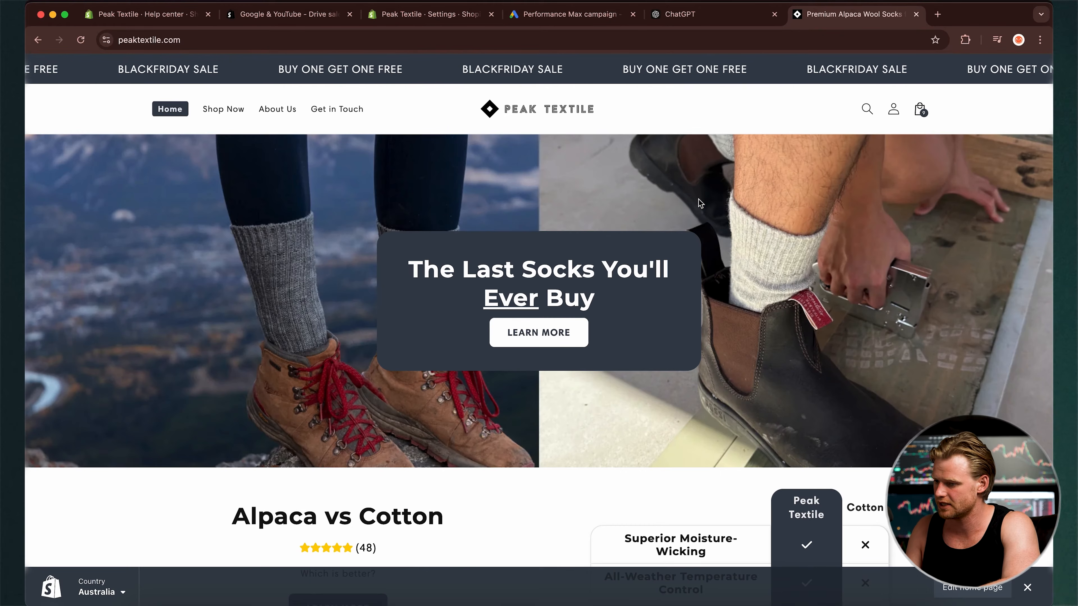
pyautogui.click(529, 332)
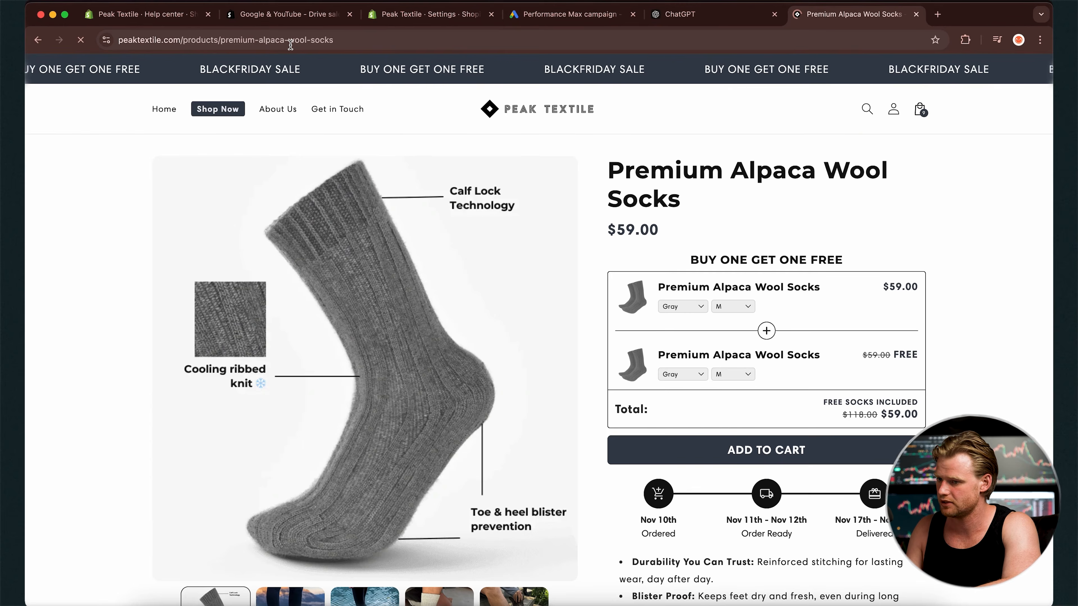
pyautogui.click(255, 40)
pyautogui.click(687, 14)
pyautogui.click(565, 15)
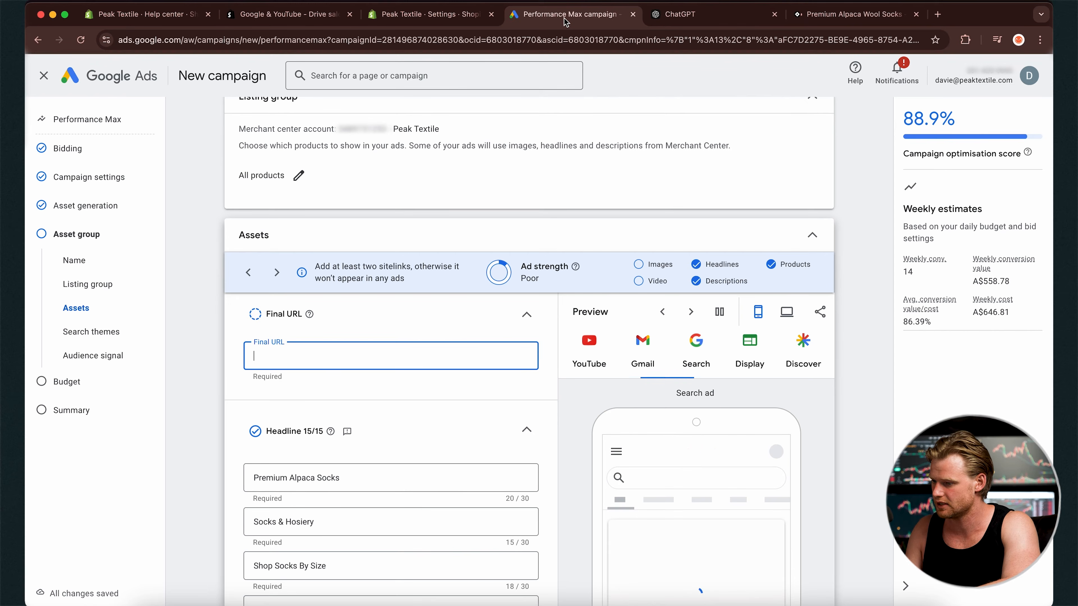
pyautogui.click(411, 405)
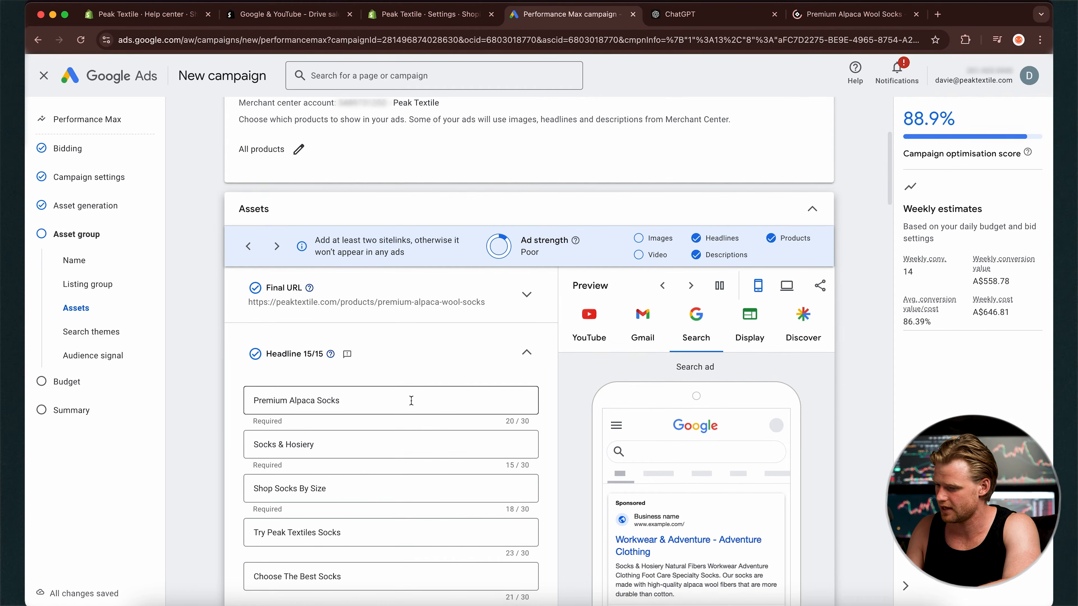
pyautogui.scroll(-3, 375, 280)
pyautogui.tripleClick(362, 325)
pyautogui.click(414, 224)
pyautogui.click(428, 223)
# Step: Open Google in an incognito window and search for "best socks"
pyautogui.click(104, 1)
pyautogui.click(121, 39)
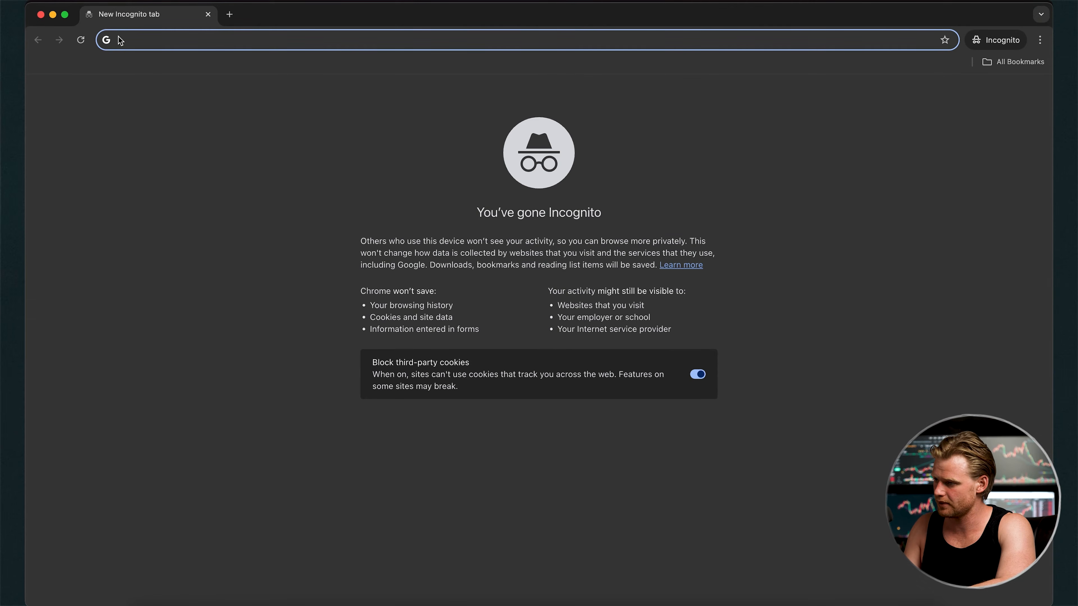
pyautogui.write('goo')
pyautogui.press('Return')
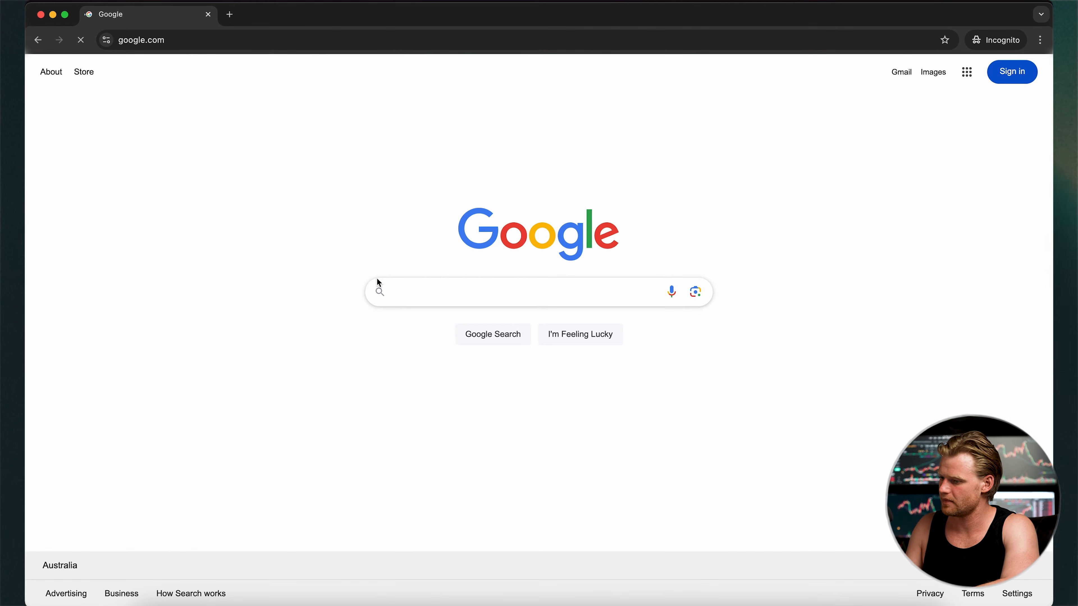
pyautogui.click(396, 291)
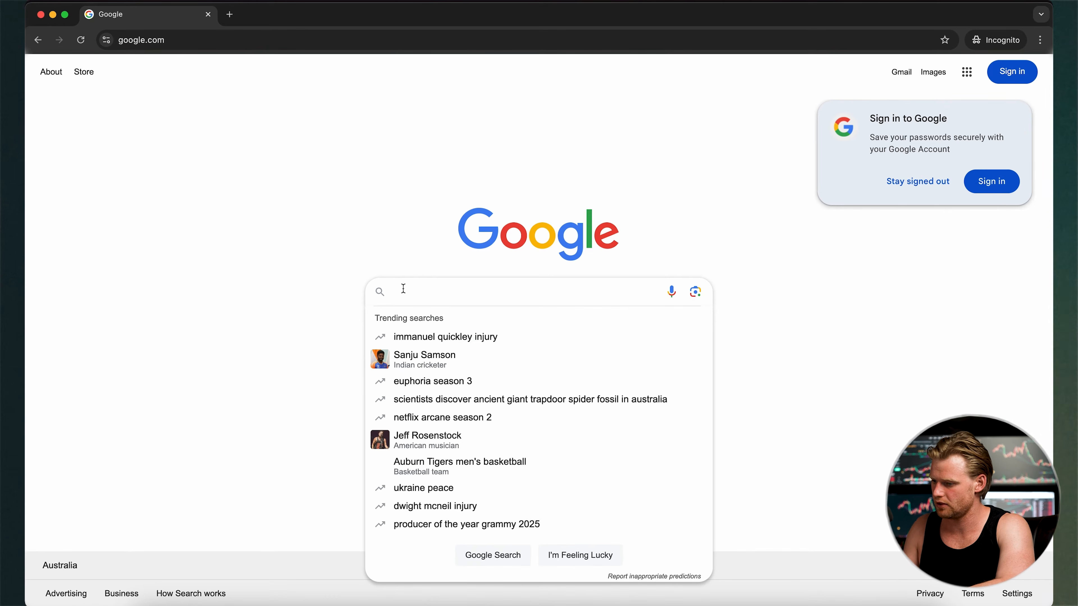
pyautogui.write('best socks')
pyautogui.press('Return')
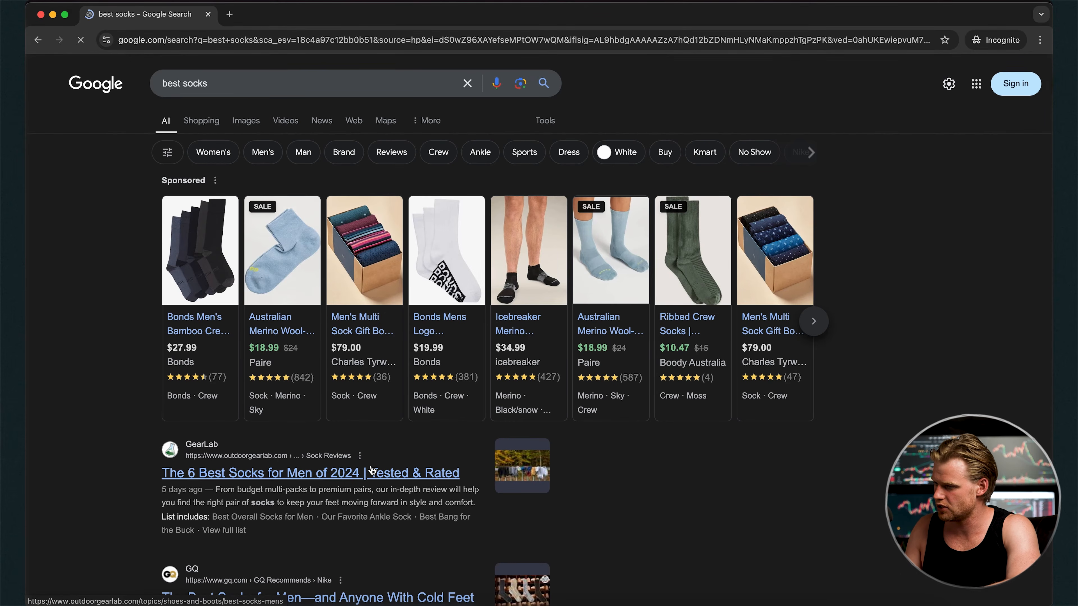
# Step: Examine the headline wording of Paire's sponsored search ad, and close the incognito tab
pyautogui.scroll(-20, 372, 470)
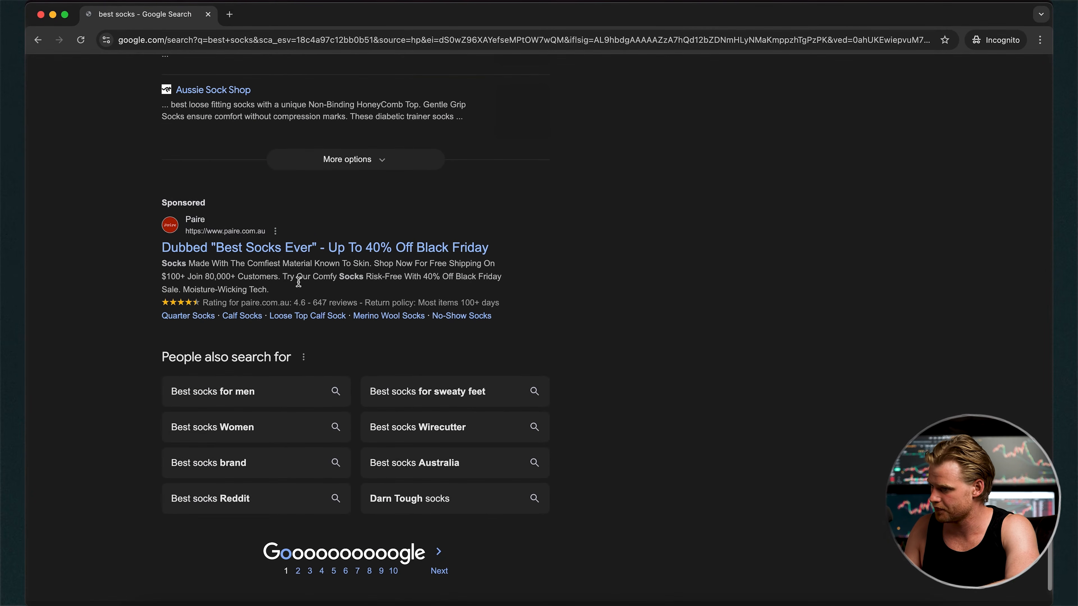
pyautogui.scroll(3, 248, 443)
pyautogui.moveTo(149, 354); pyautogui.dragTo(317, 345)
pyautogui.scroll(-1, 250, 366)
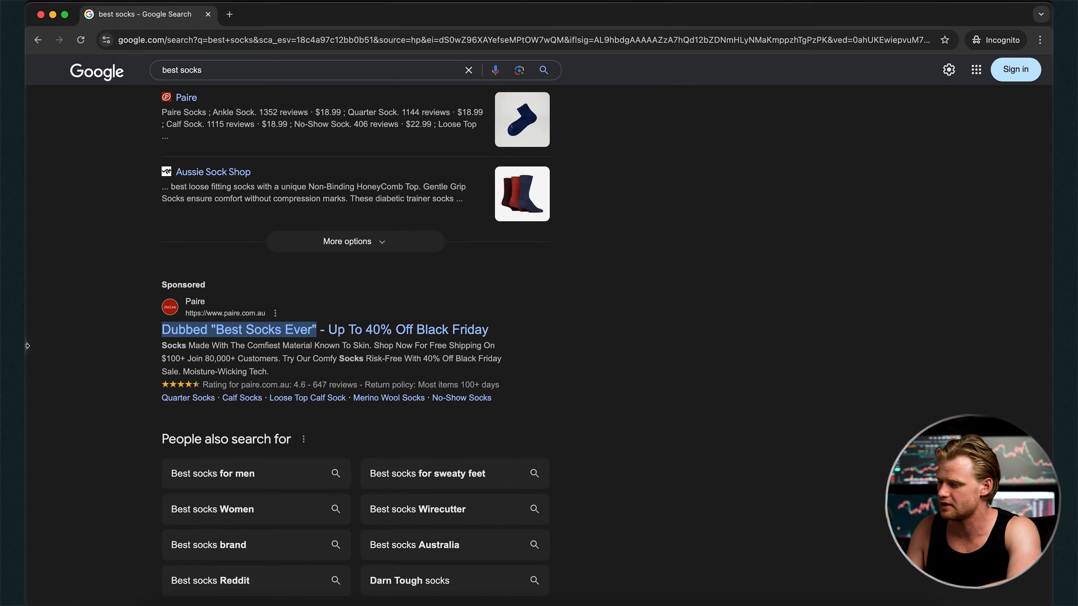
pyautogui.click(208, 15)
# Step: In a new ChatGPT chat, give the Premium Alpaca Wool Socks page address and ask for 15 creative Google headlines based on the product page
pyautogui.click(744, 14)
pyautogui.scroll(-1, 652, 335)
pyautogui.click(652, 336)
pyautogui.click(854, 15)
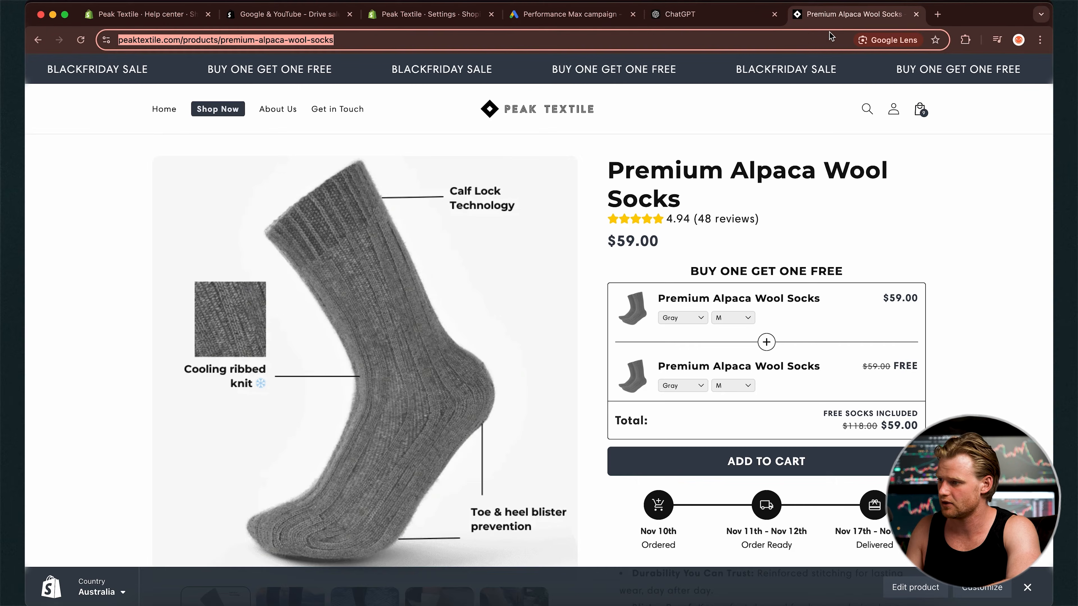
pyautogui.click(692, 15)
pyautogui.click(160, 71)
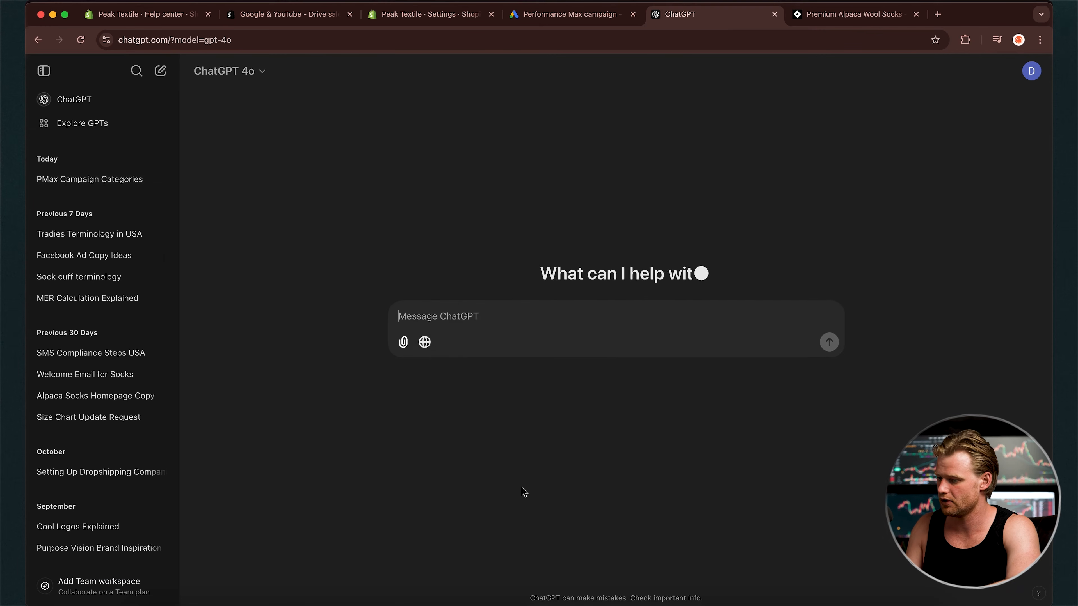
pyautogui.write('https://peaktextile.com/products/premium-alpaca-wool-socks')
pyautogui.hotkey('shift', 'Return')
pyautogui.hotkey('shift', 'Return')
pyautogui.write('Create me 15 ')
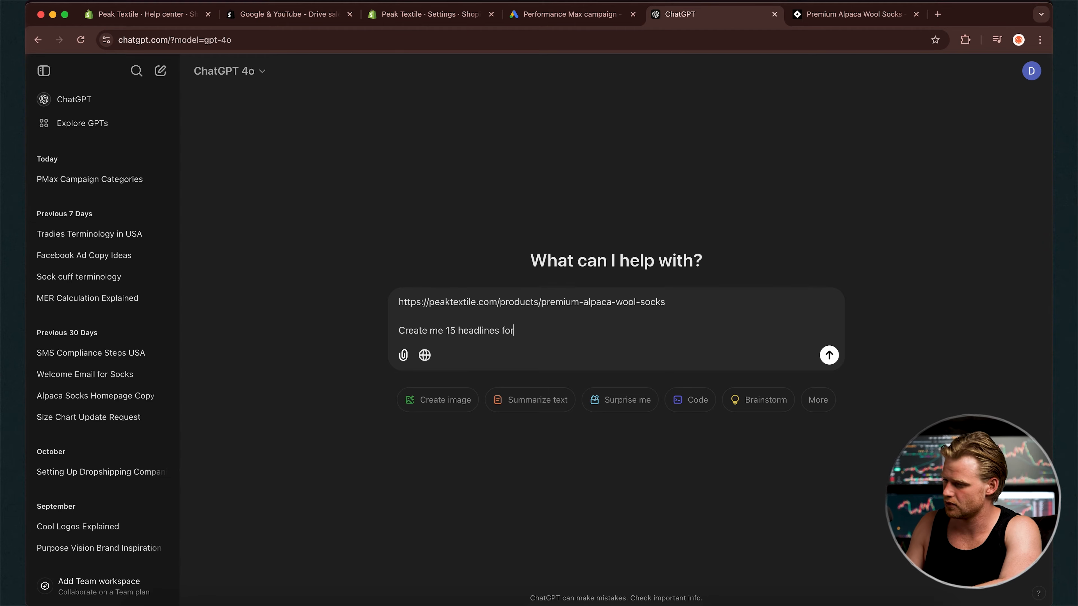
pyautogui.write('headlines for Google. Make them creative and study my product page.')
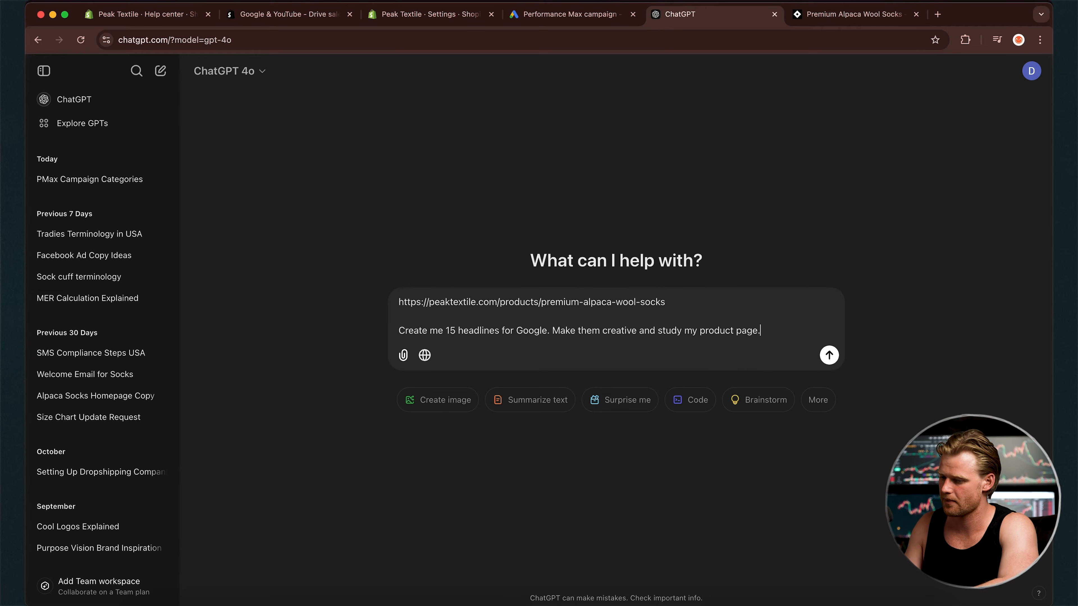
pyautogui.press('Return')
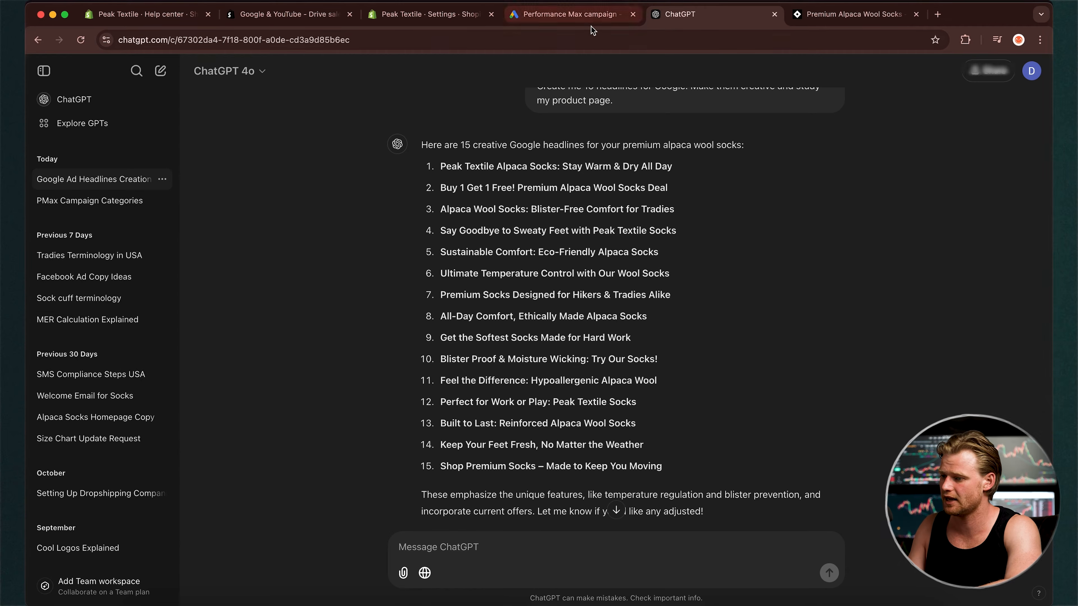
# Step: Switch to Google Ads and check the character limits of the asset group's headlines and long headlines
pyautogui.click(569, 14)
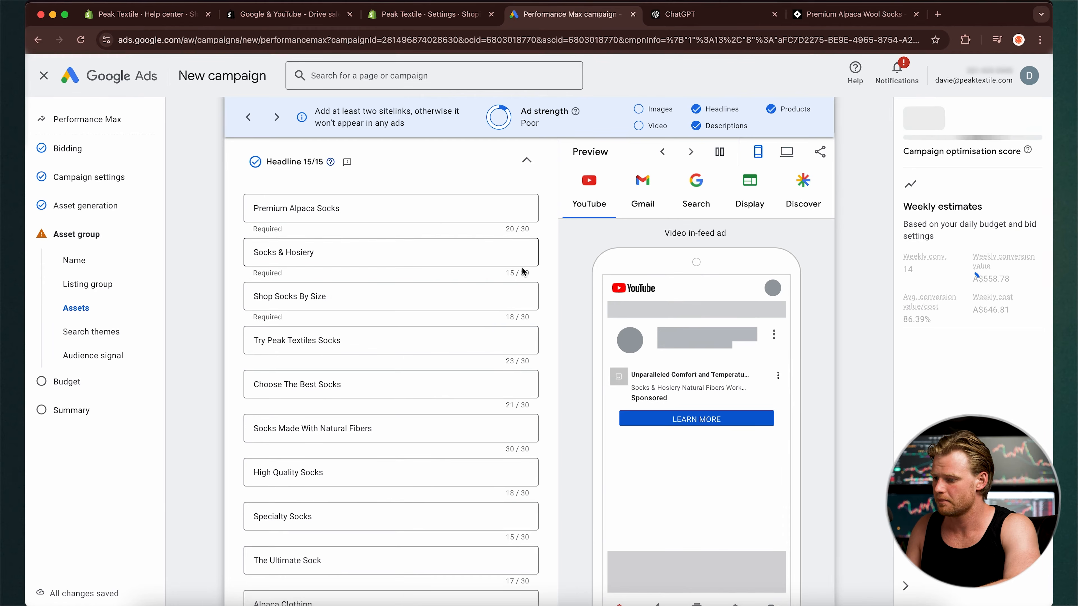
pyautogui.click(526, 229)
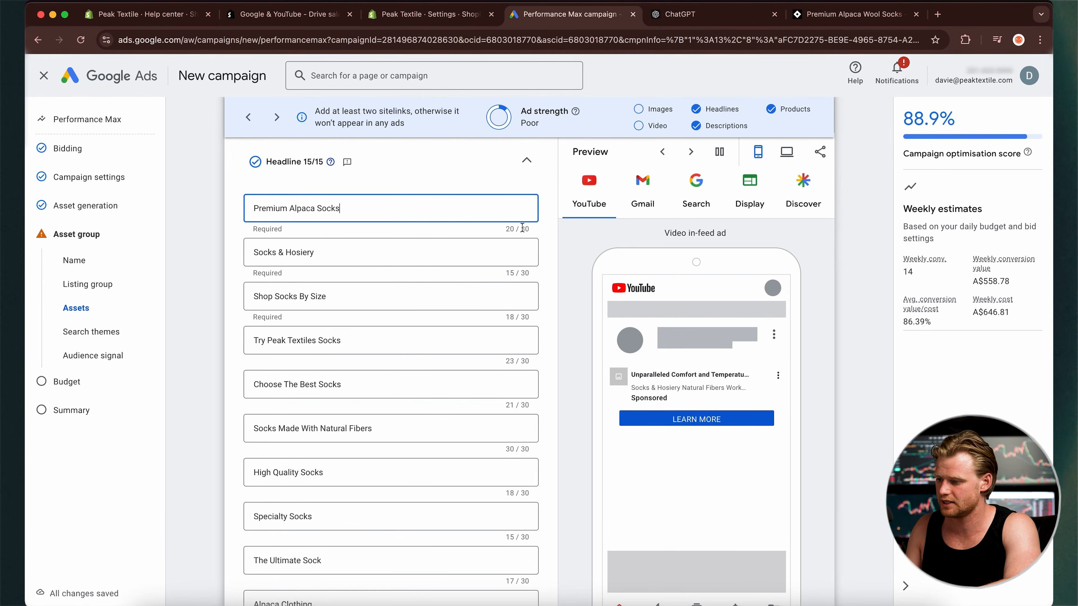
pyautogui.scroll(-2, 522, 231)
pyautogui.scroll(1, 523, 231)
pyautogui.scroll(-15, 523, 255)
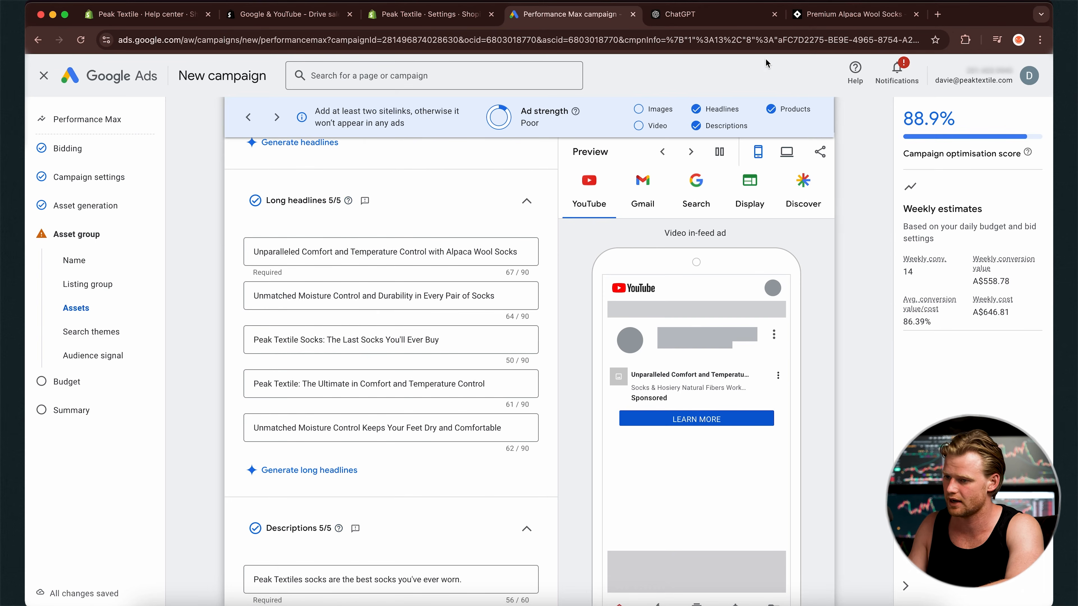
# Step: Return to ChatGPT and ask for some headlines of less than 30 characters and 15 more at less than 90 characters
pyautogui.click(845, 14)
pyautogui.click(709, 17)
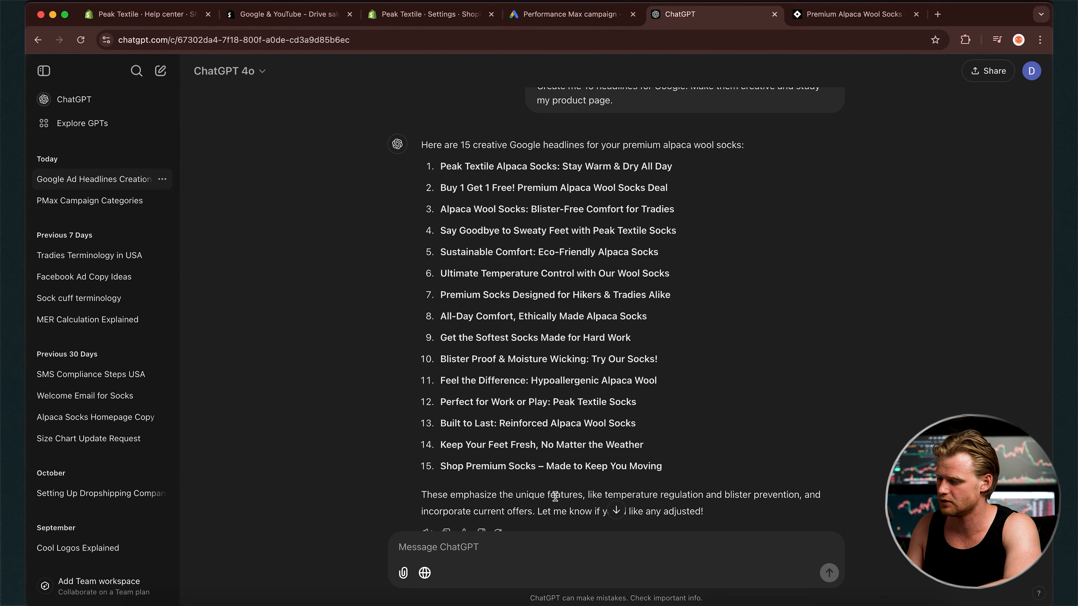
pyautogui.scroll(-1, 555, 497)
pyautogui.scroll(2, 555, 495)
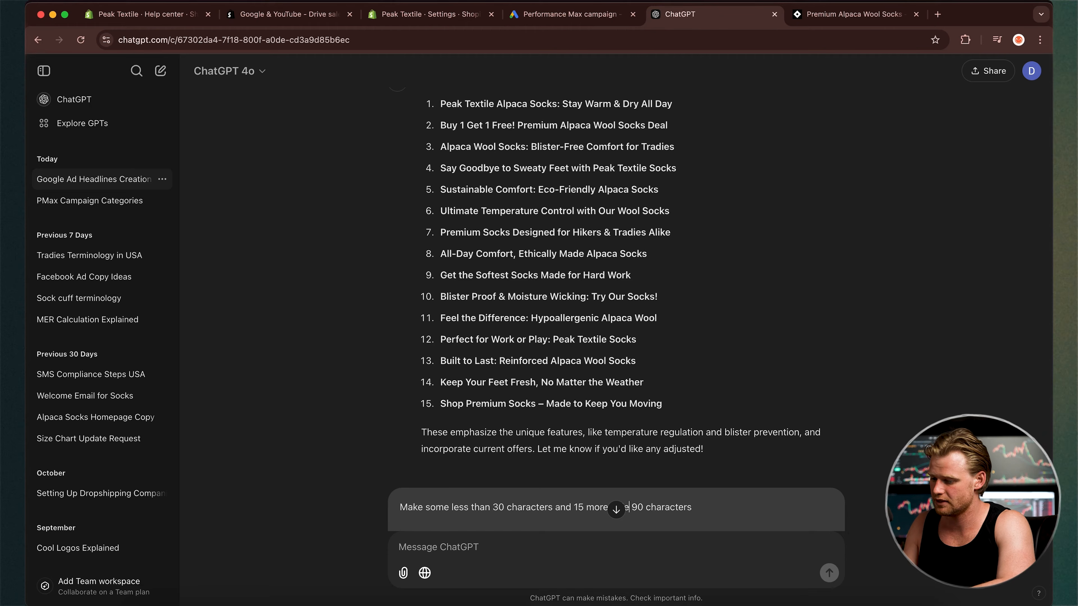
pyautogui.write('ss than')
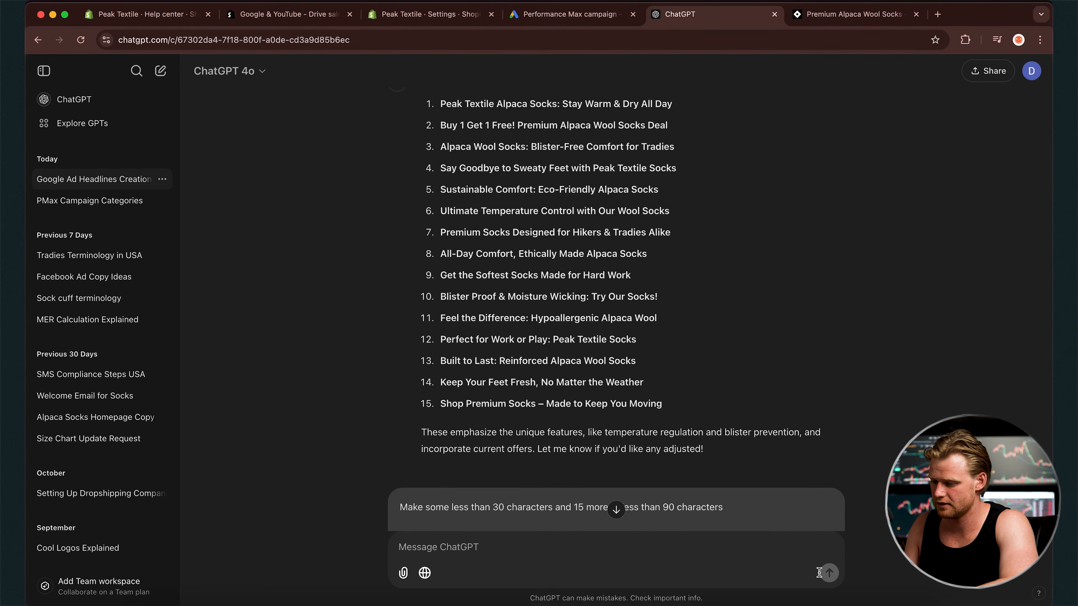
pyautogui.press('Return')
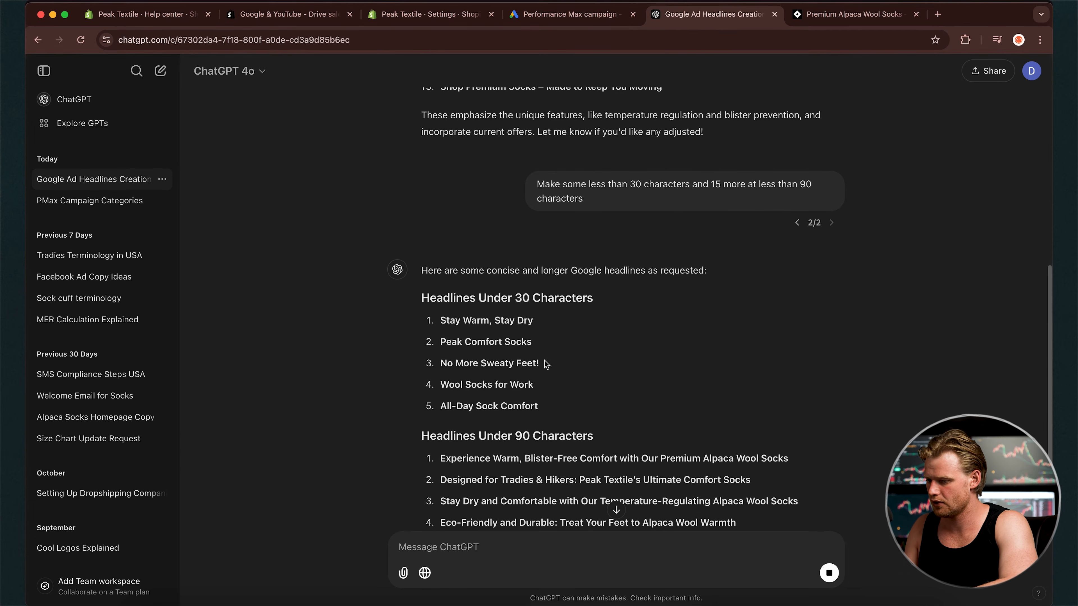
# Step: Ask ChatGPT for more headlines with "More please", and request "more under 30 characters"
pyautogui.moveTo(439, 365); pyautogui.dragTo(548, 365)
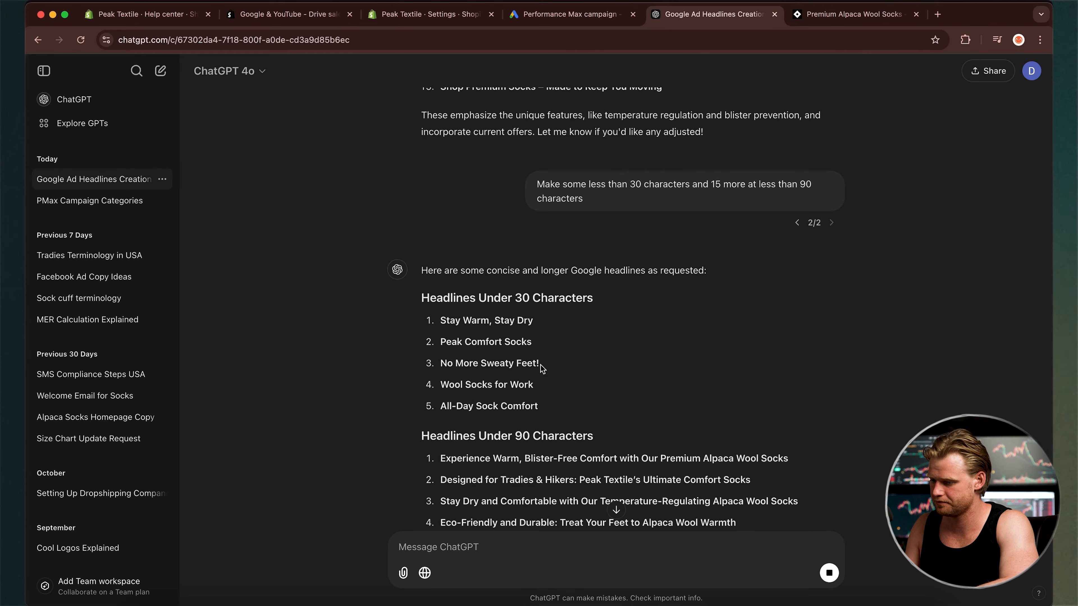
pyautogui.click(540, 510)
pyautogui.scroll(-6, 537, 499)
pyautogui.scroll(3, 522, 476)
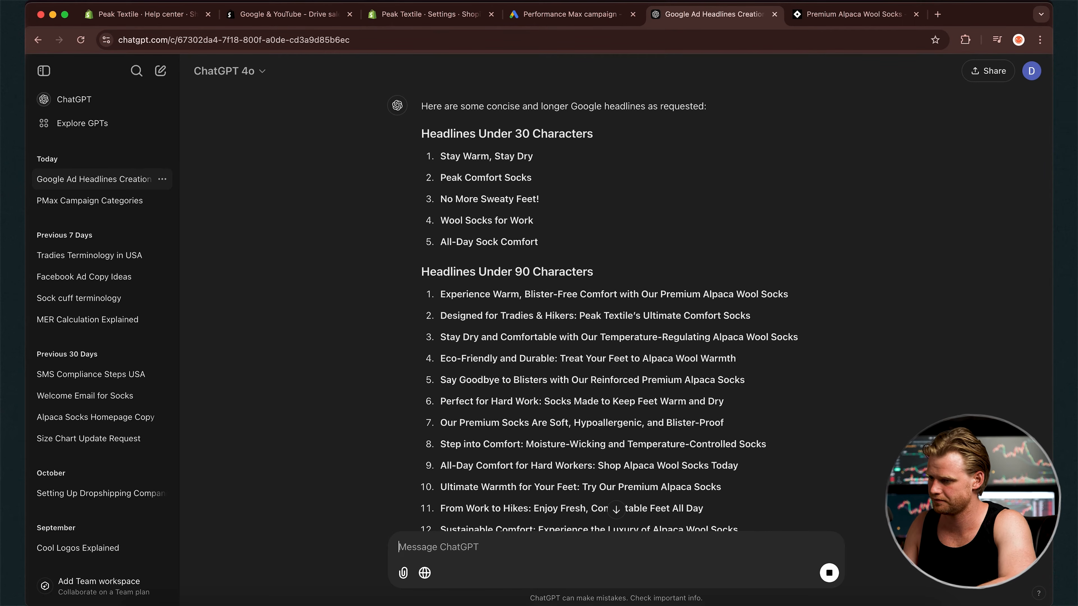
pyautogui.scroll(-7, 544, 522)
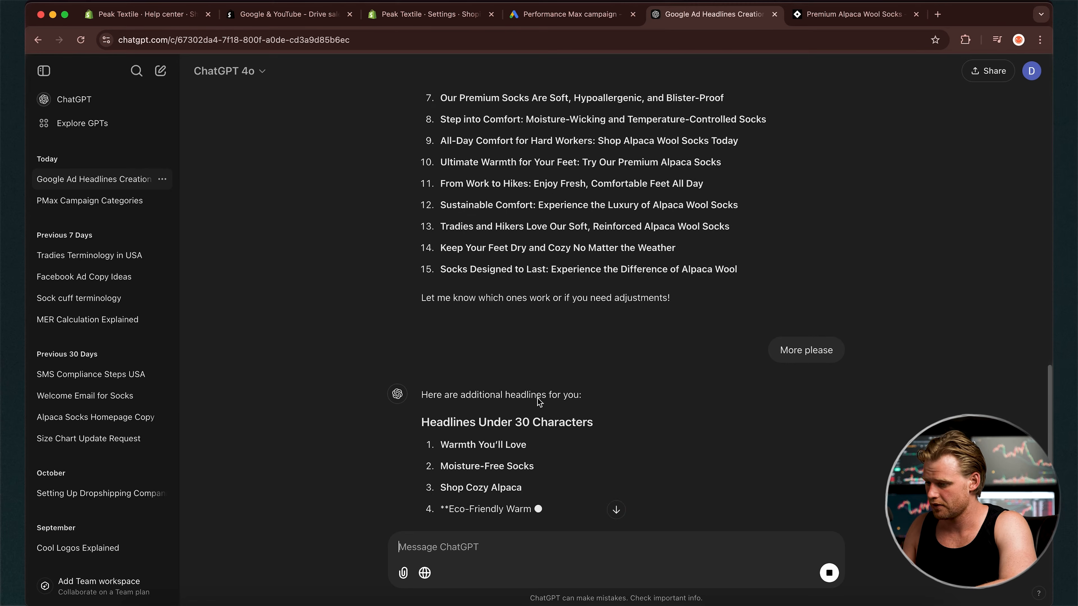
pyautogui.write('more under 30 chara')
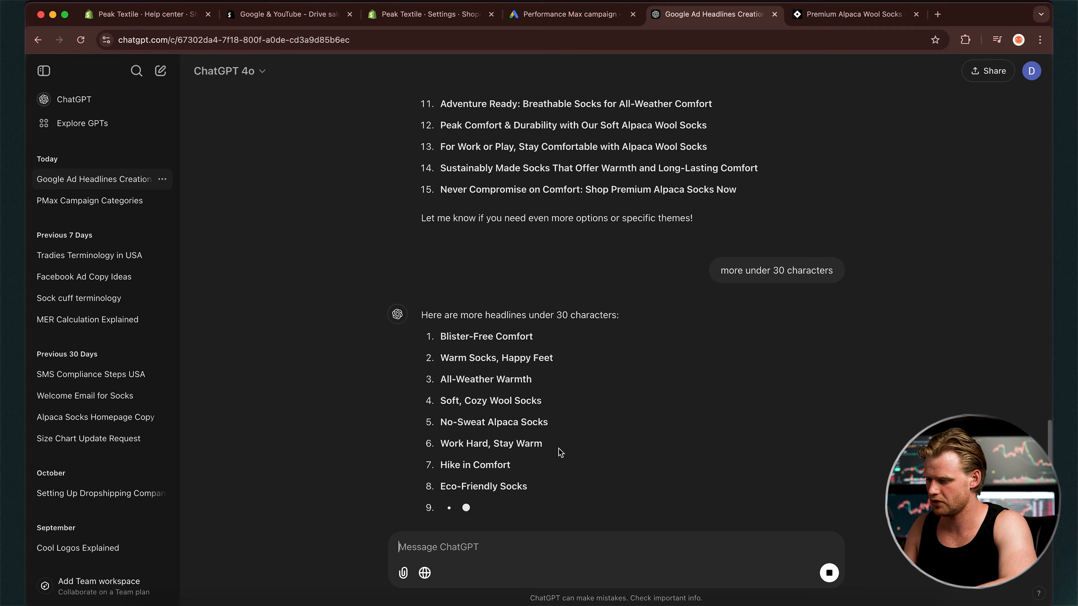
# Step: Replace the asset group's second and third headlines with ChatGPT's "No-Sweat Alpaca Socks" and "All-Weather Warmth"
pyautogui.scroll(1, 560, 453)
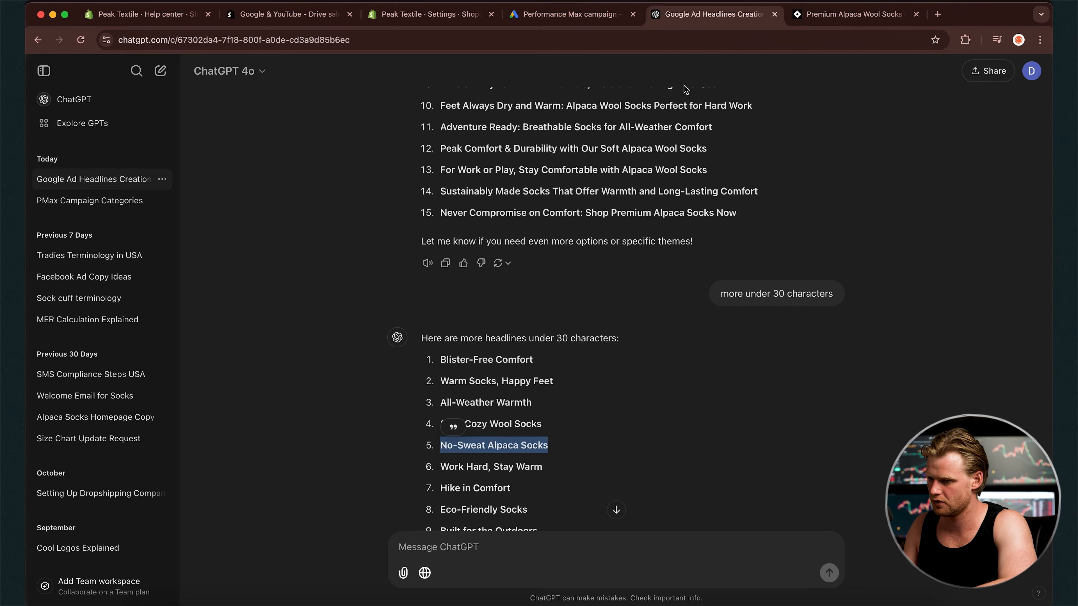
pyautogui.click(559, 18)
pyautogui.scroll(12, 388, 265)
pyautogui.scroll(5, 389, 264)
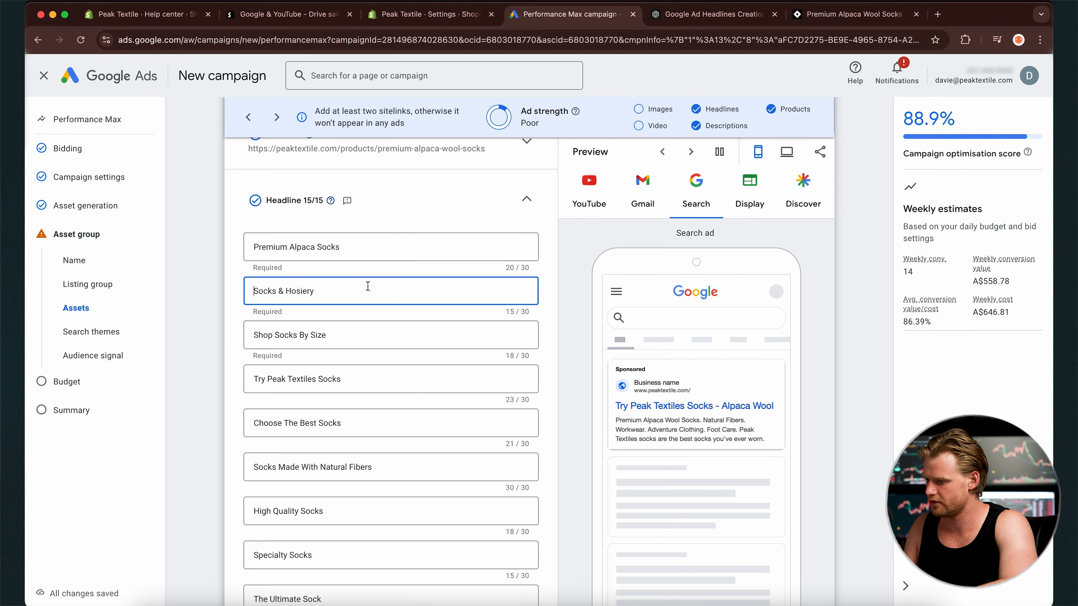
pyautogui.click(200, 322)
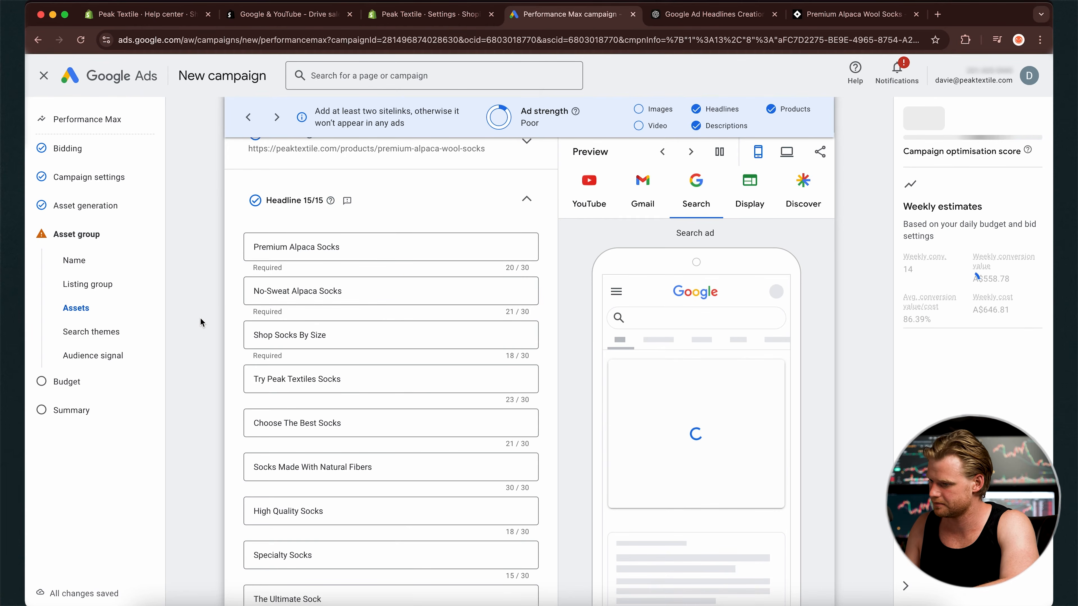
pyautogui.scroll(-3, 333, 327)
pyautogui.scroll(3, 333, 327)
pyautogui.scroll(-4, 333, 327)
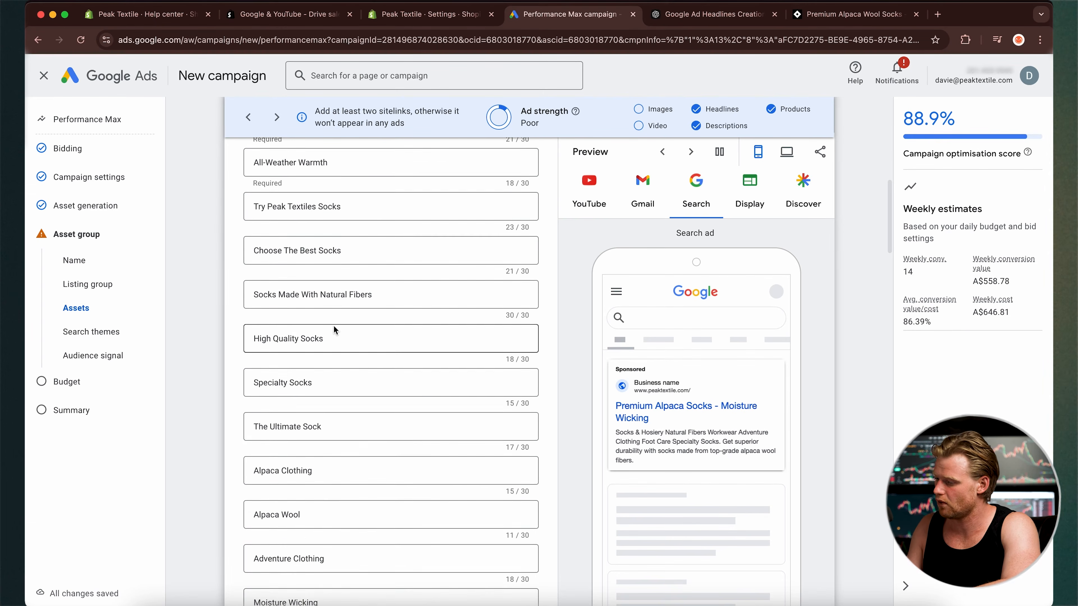
pyautogui.scroll(-1, 332, 325)
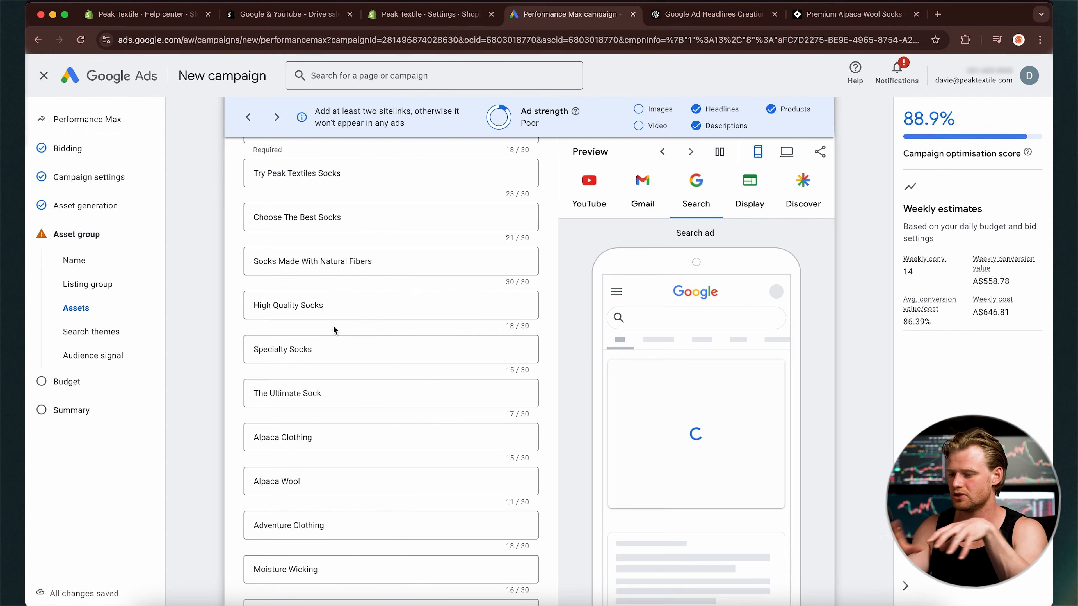
pyautogui.scroll(-1, 332, 308)
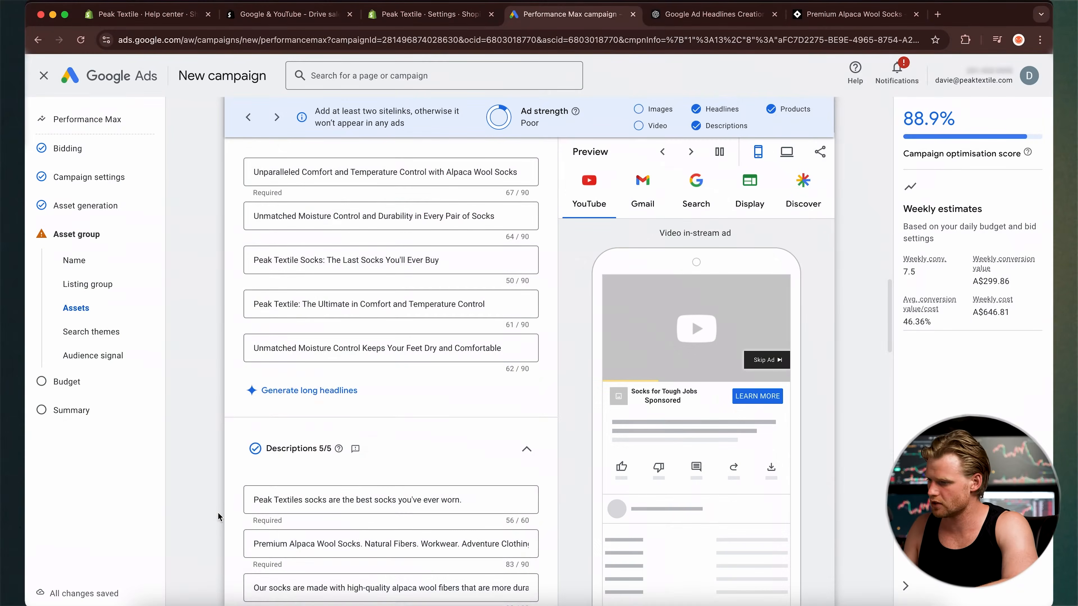
# Step: Review the long headlines and replace the last one with "Hiking or Working, Stay Blister-Free with Our Premium Alpaca Socks"
pyautogui.scroll(4, 413, 338)
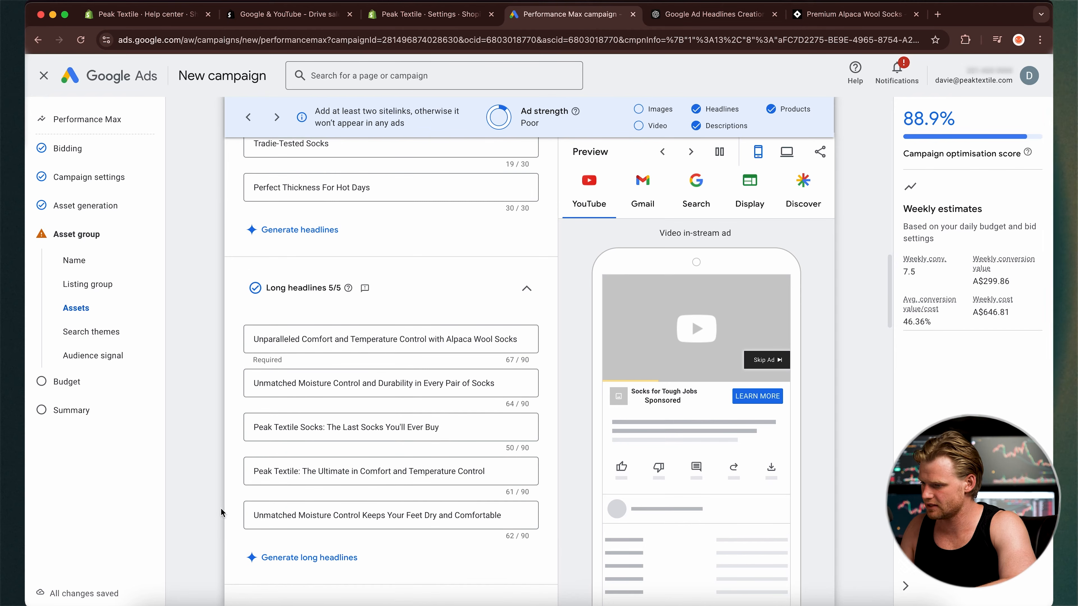
pyautogui.moveTo(376, 340); pyautogui.dragTo(471, 339)
pyautogui.scroll(-1, 459, 352)
pyautogui.click(453, 382)
pyautogui.scroll(-1, 454, 386)
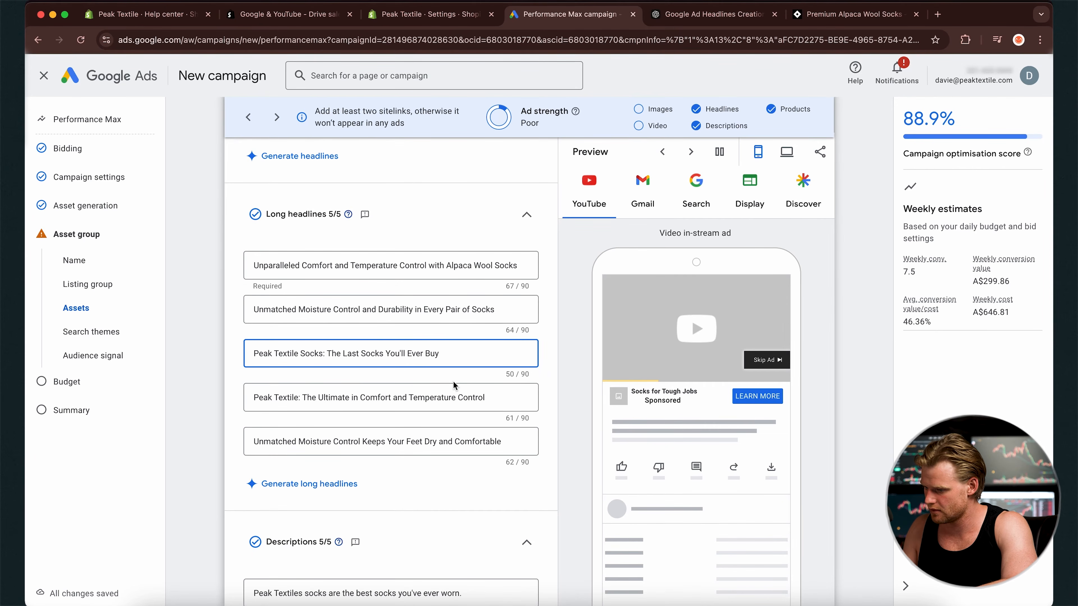
pyautogui.scroll(-3, 453, 385)
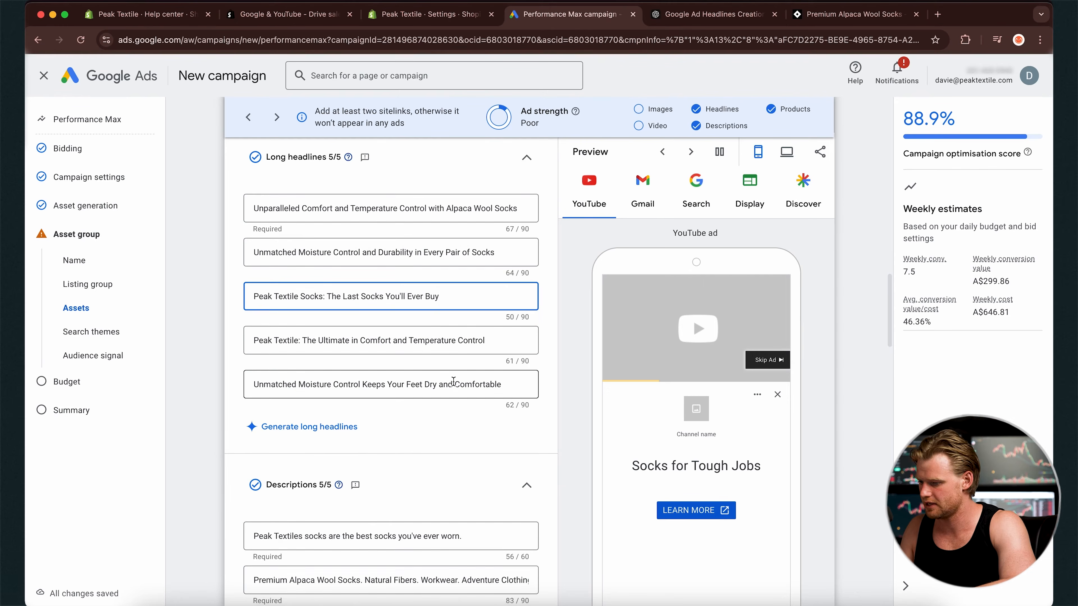
pyautogui.scroll(-10, 377, 309)
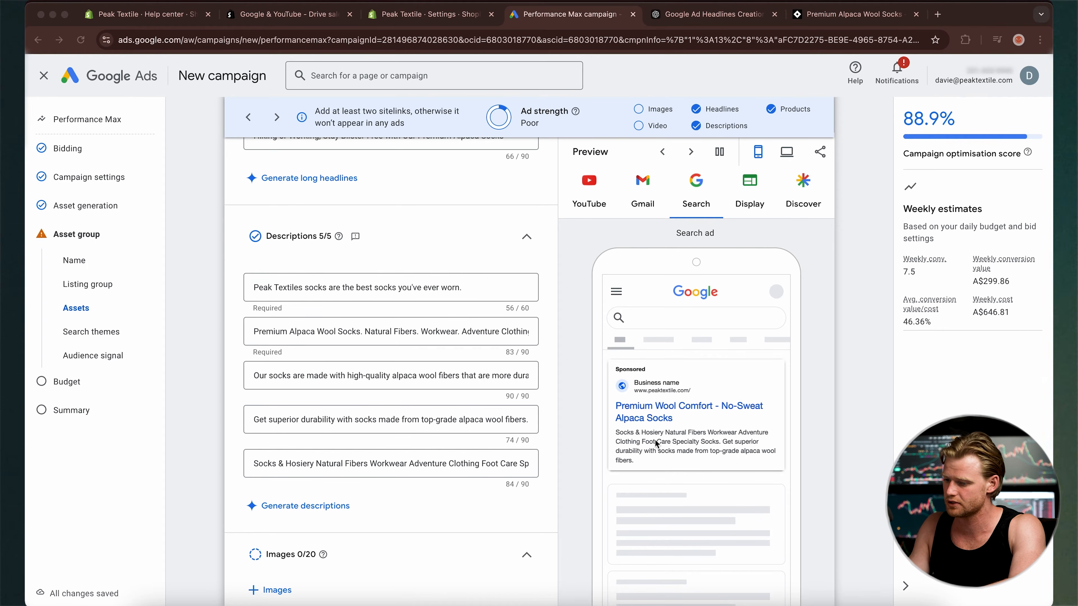
# Step: Check the asset group's existing descriptions, and ask ChatGPT "okay create descriptions for google ads"
pyautogui.scroll(-2, 387, 334)
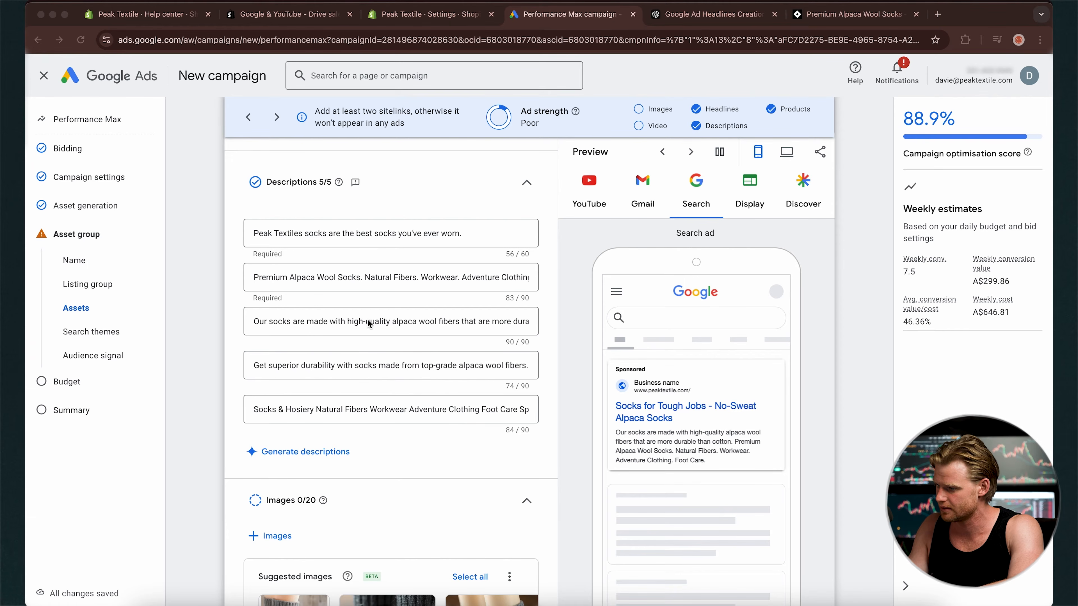
pyautogui.click(338, 277)
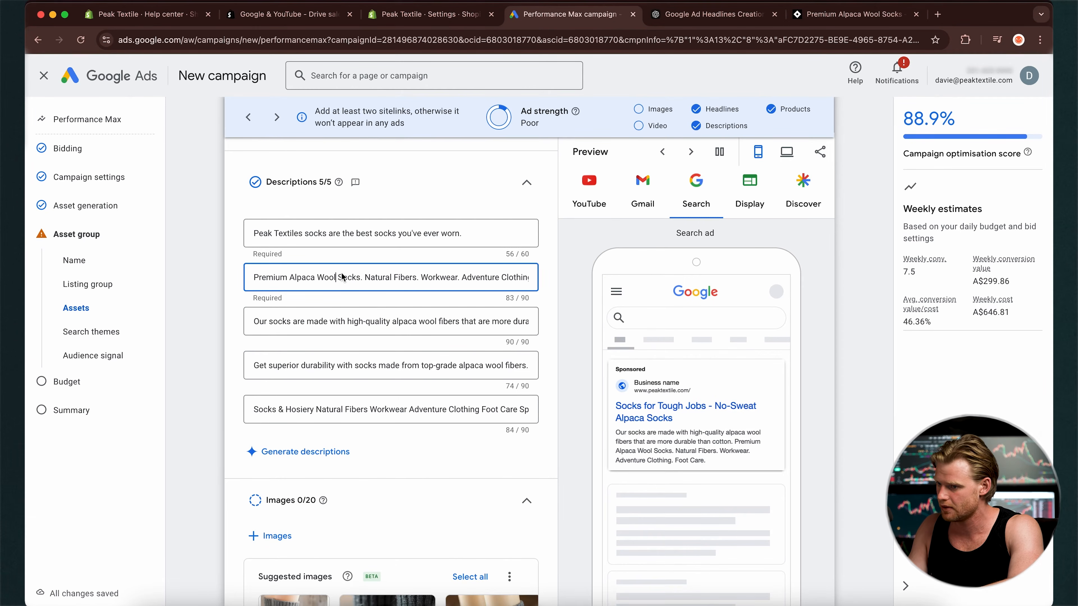
pyautogui.click(831, 17)
pyautogui.click(713, 14)
pyautogui.click(532, 554)
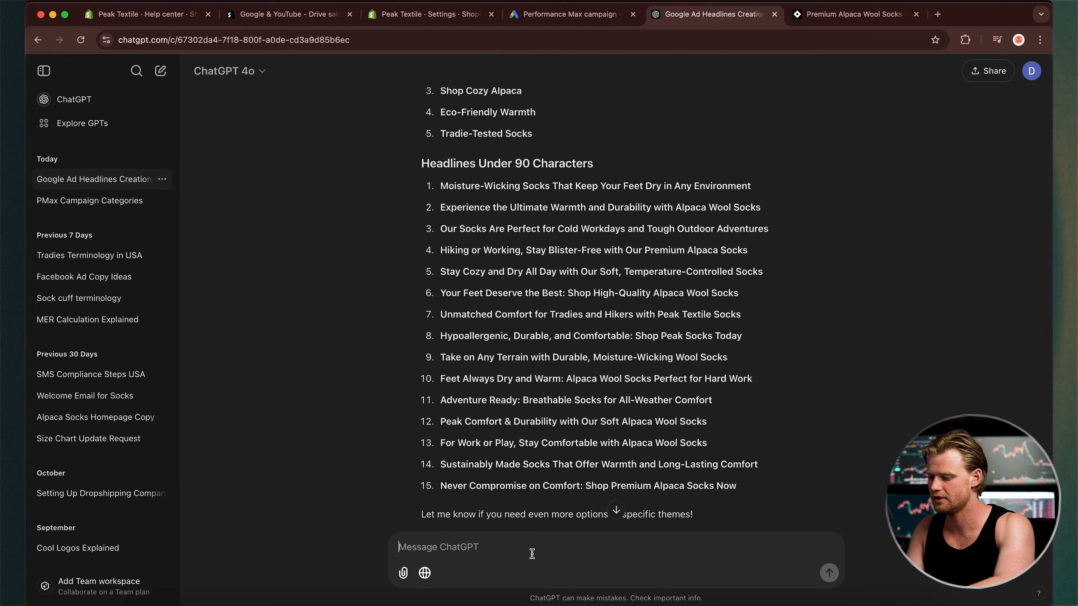
pyautogui.write('okay create')
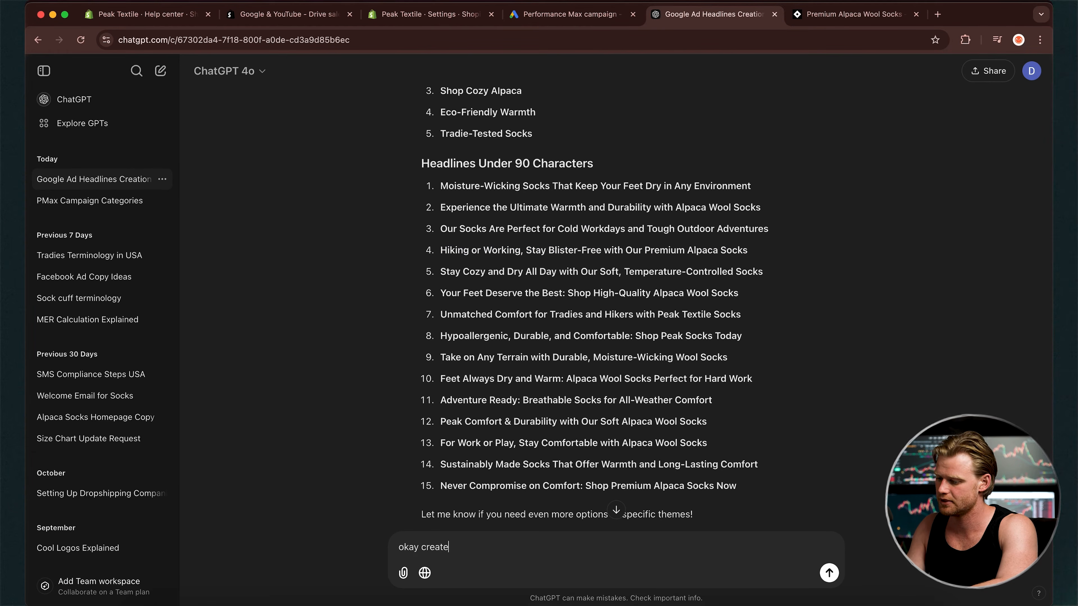
pyautogui.write(' descri')
pyautogui.write('p')
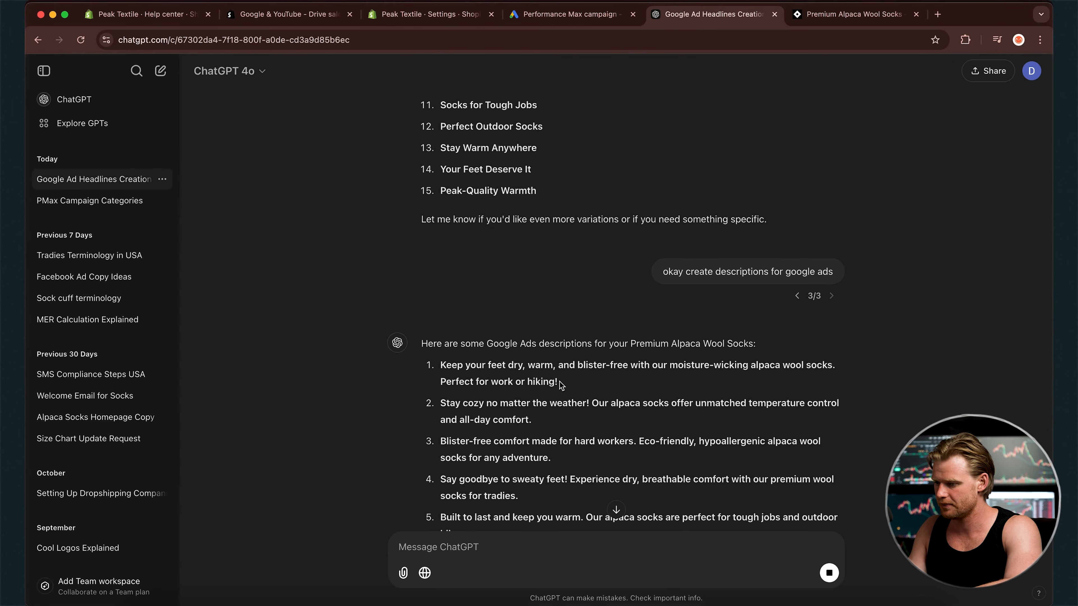
# Step: Try to use ChatGPT's first description, ending in "Perfect for work or hiking!", as the short description in Google Ads
pyautogui.moveTo(559, 382); pyautogui.dragTo(442, 367)
pyautogui.click(539, 17)
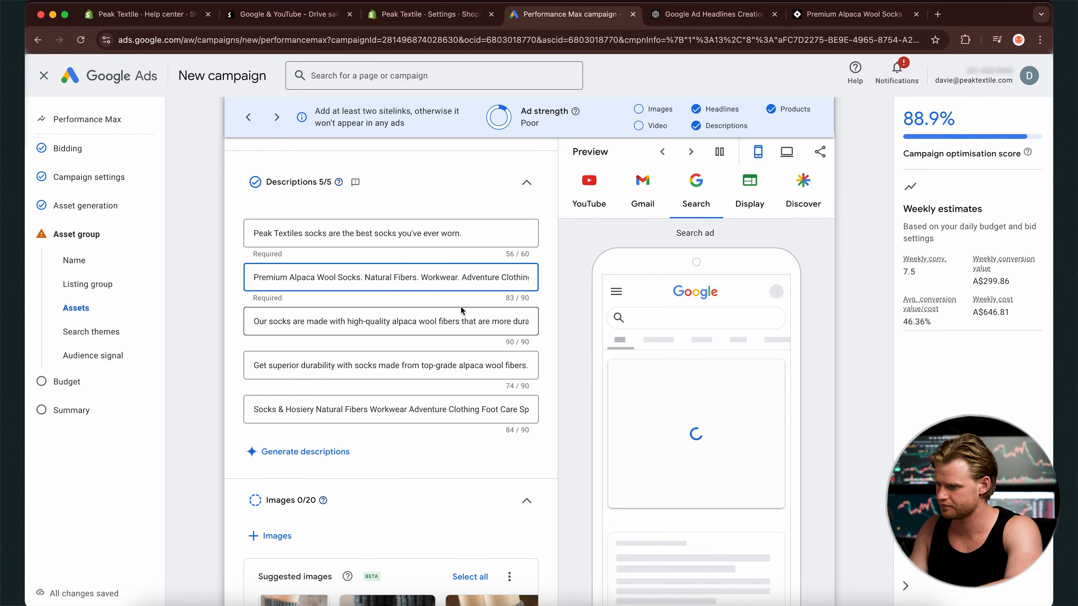
pyautogui.tripleClick(452, 233)
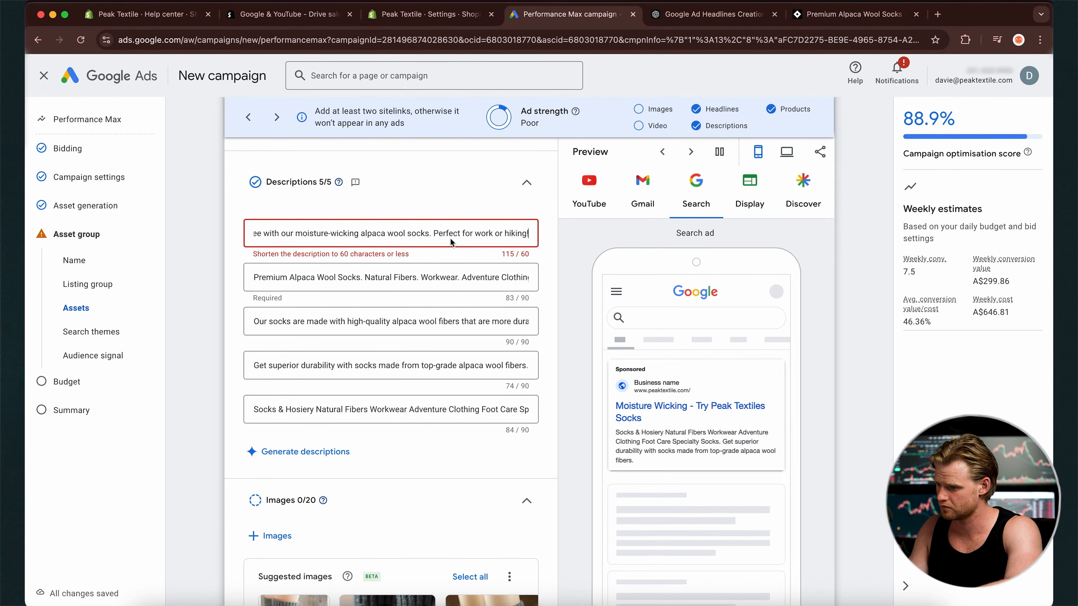
# Step: Return to ChatGPT, edit the last request to "Okay create descriptions under 90 characters" and resend it
pyautogui.hotkey('ctrl', 'Tab')
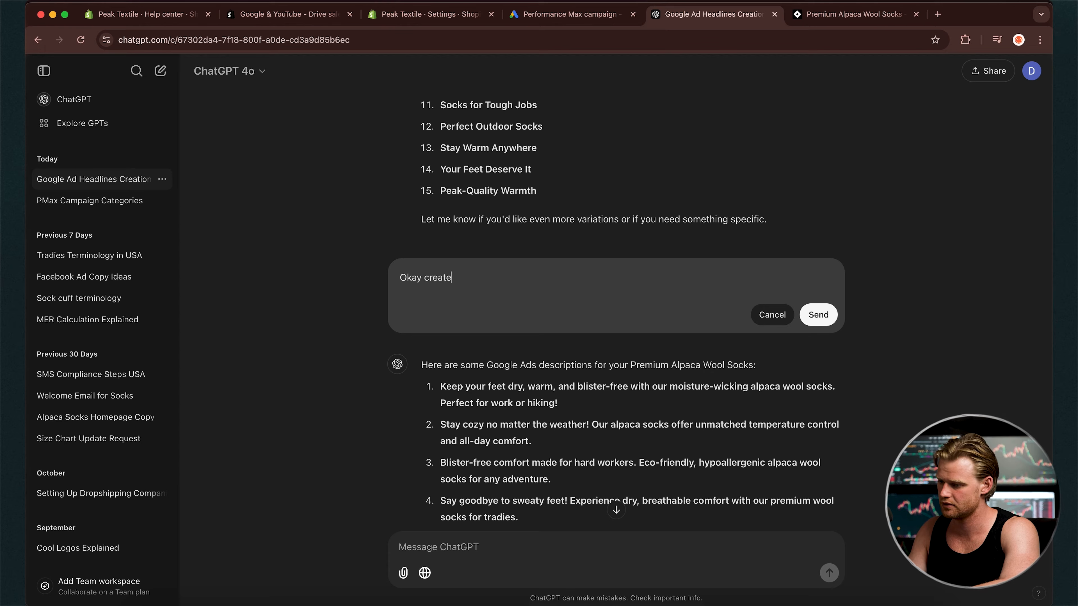
pyautogui.write('riptions under 90 characters')
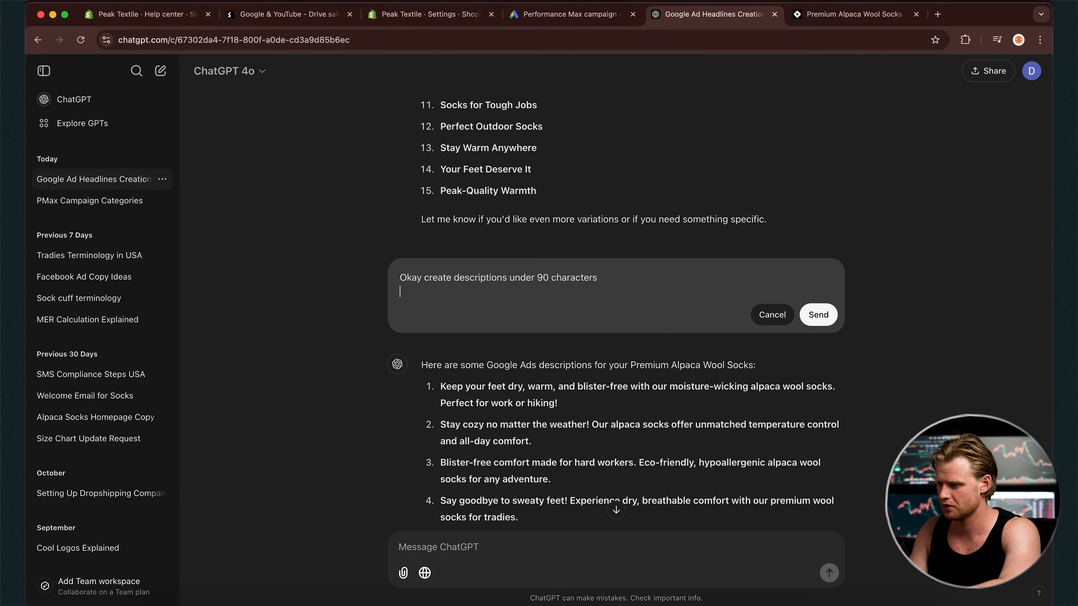
pyautogui.click(816, 313)
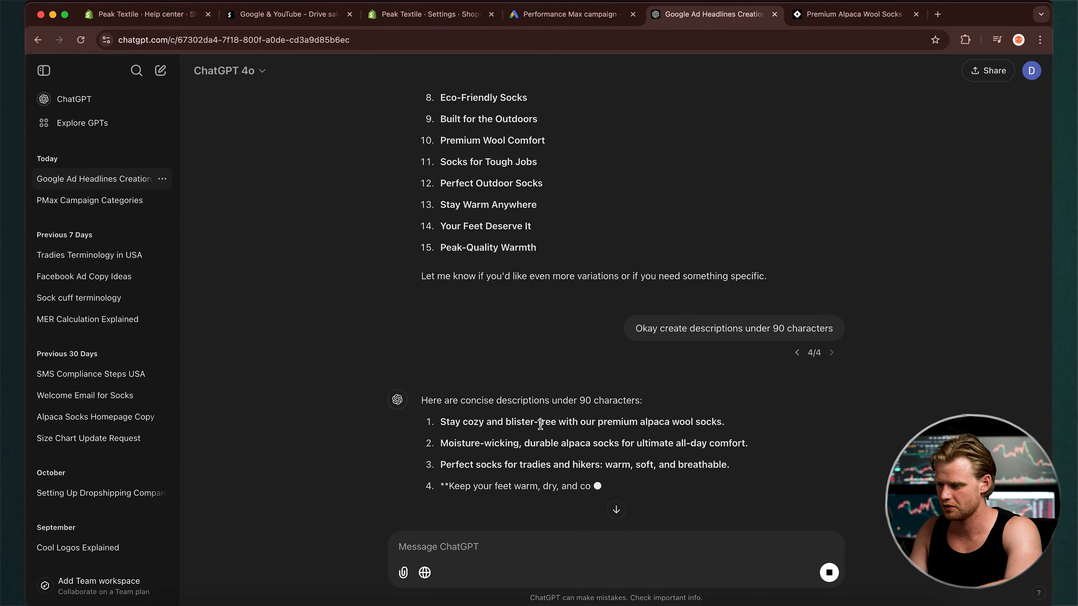
# Step: Replace the second description in Google Ads with ChatGPT's "Moisture-wicking, durable alpaca socks for ultimate all-day comfort."
pyautogui.tripleClick(748, 390)
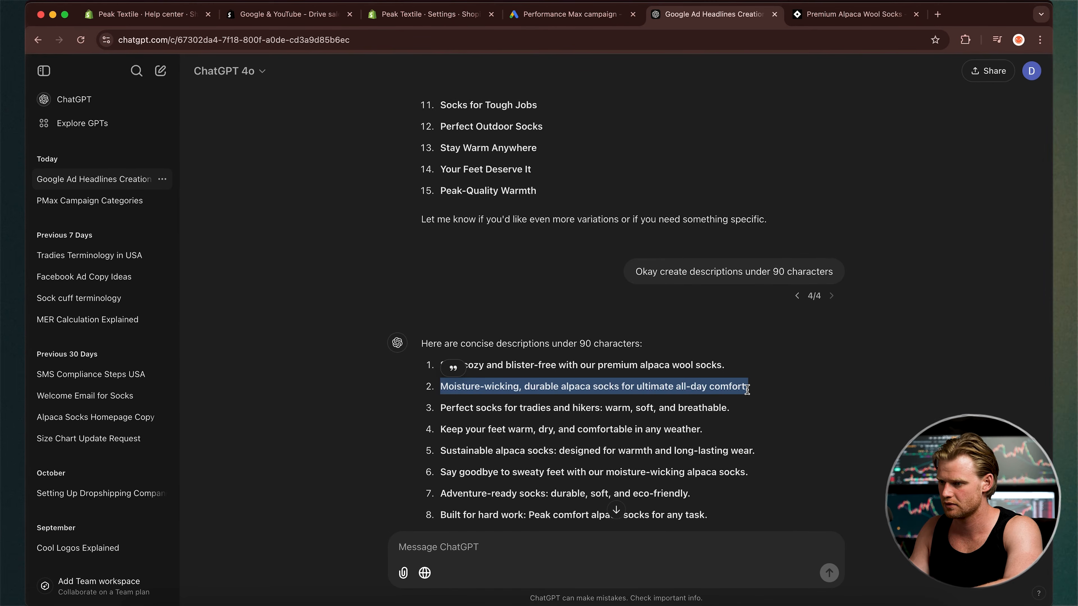
pyautogui.click(548, 23)
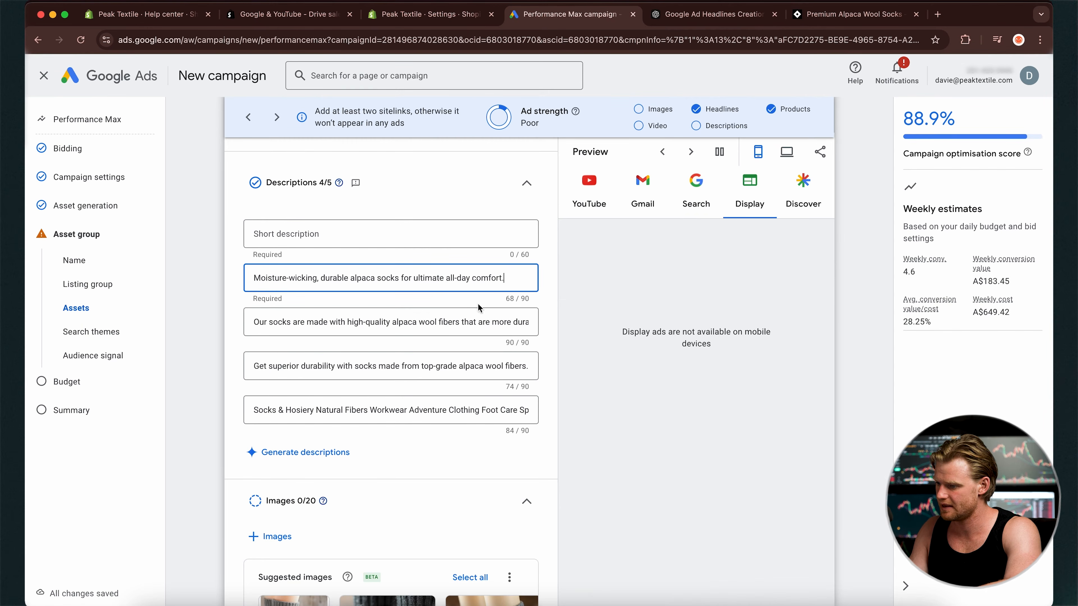
pyautogui.click(454, 316)
pyautogui.moveTo(509, 279); pyautogui.dragTo(240, 293)
pyautogui.click(239, 300)
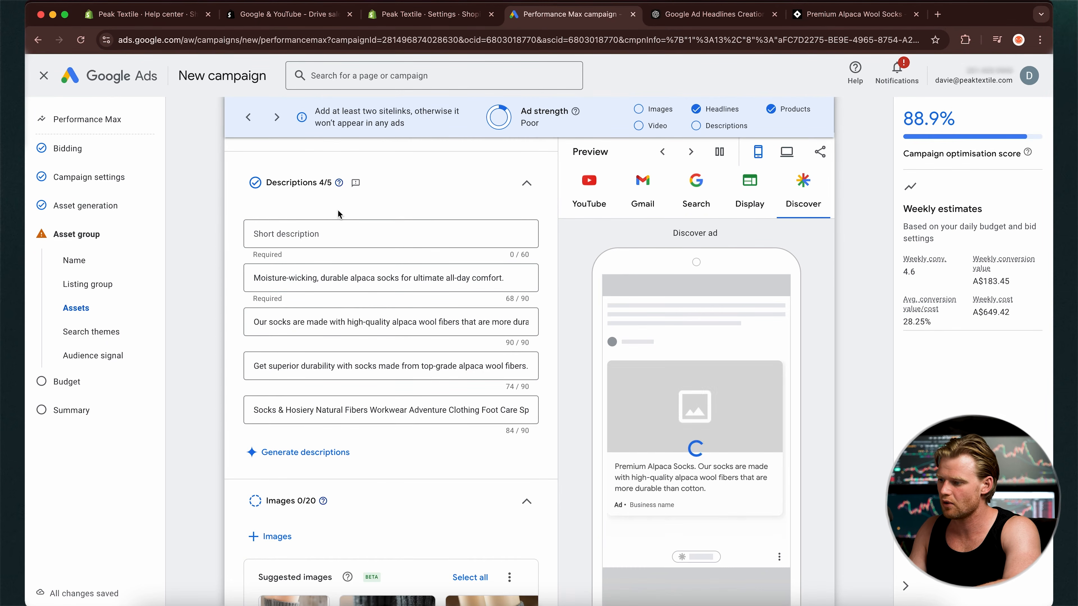
# Step: Fill the empty short description with ChatGPT's "Keep your feet warm, dry, and comfortable in any weather."
pyautogui.click(413, 233)
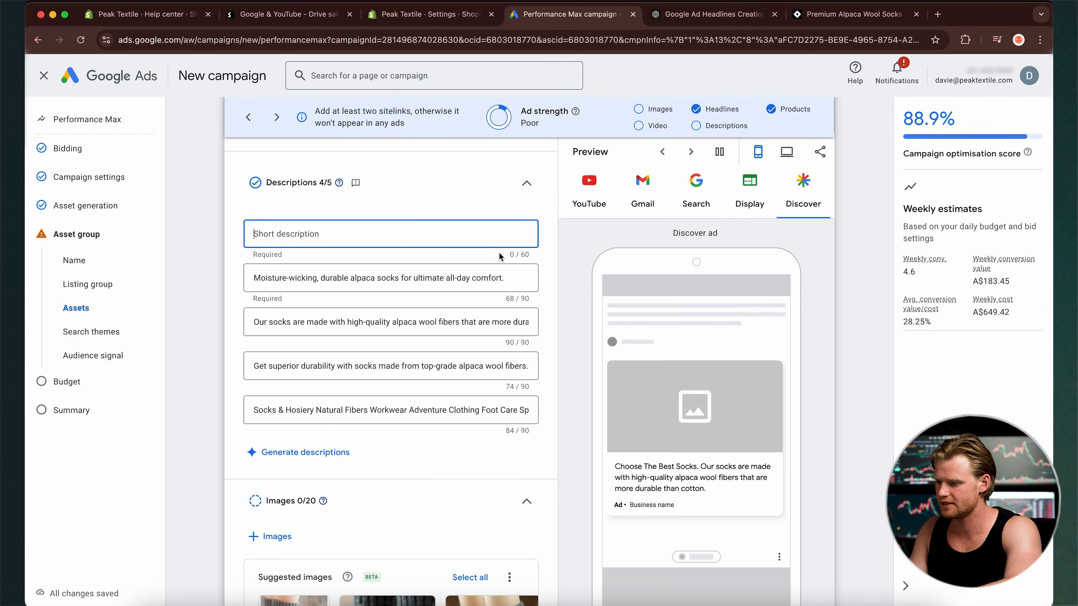
pyautogui.moveTo(251, 278); pyautogui.dragTo(490, 294)
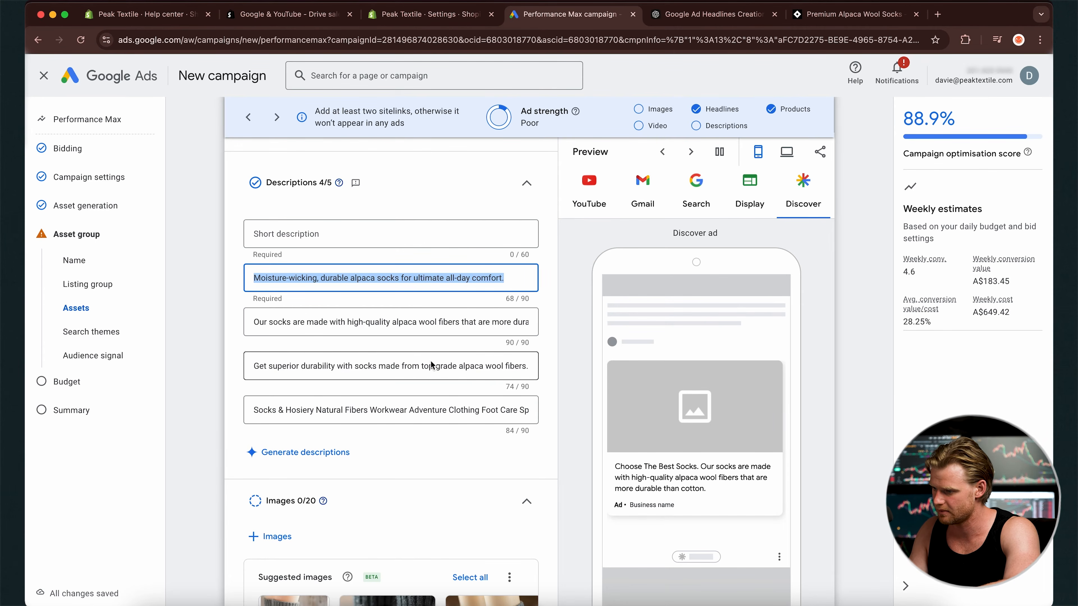
pyautogui.scroll(-1, 420, 395)
pyautogui.click(417, 387)
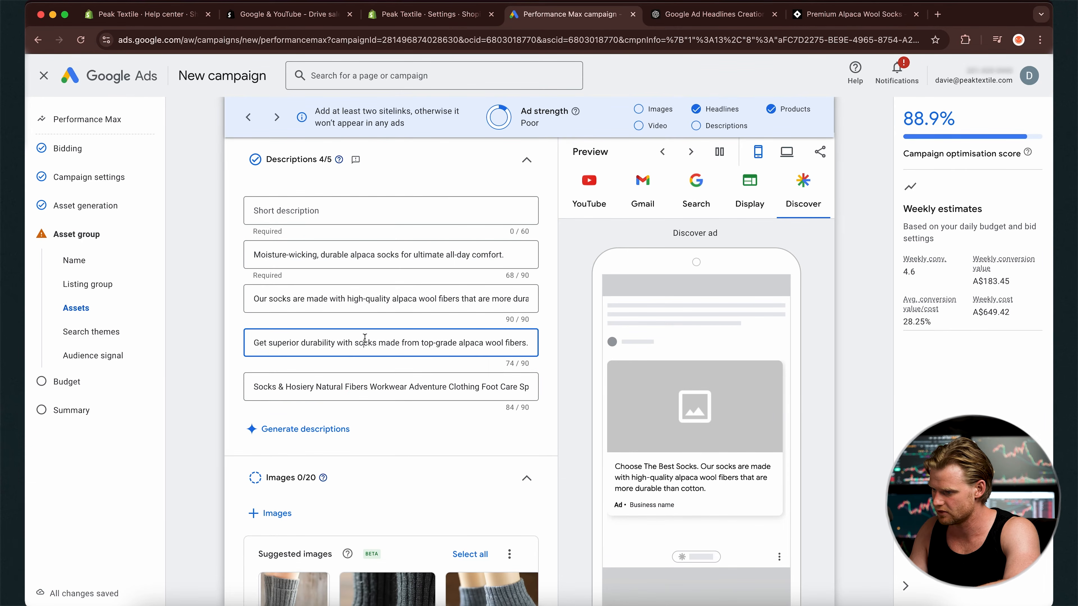
pyautogui.click(354, 387)
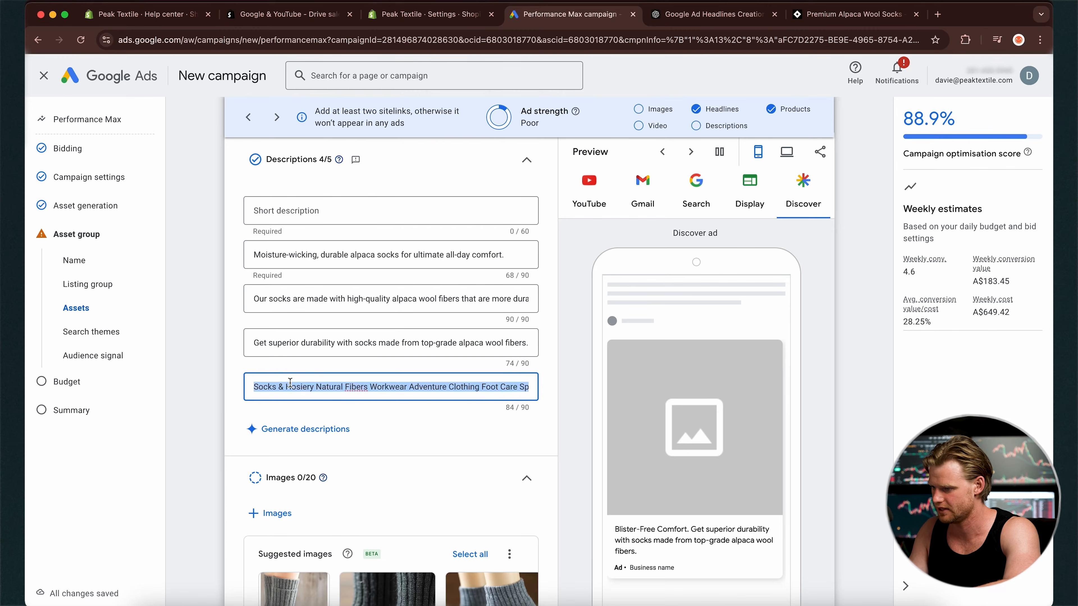
pyautogui.click(212, 409)
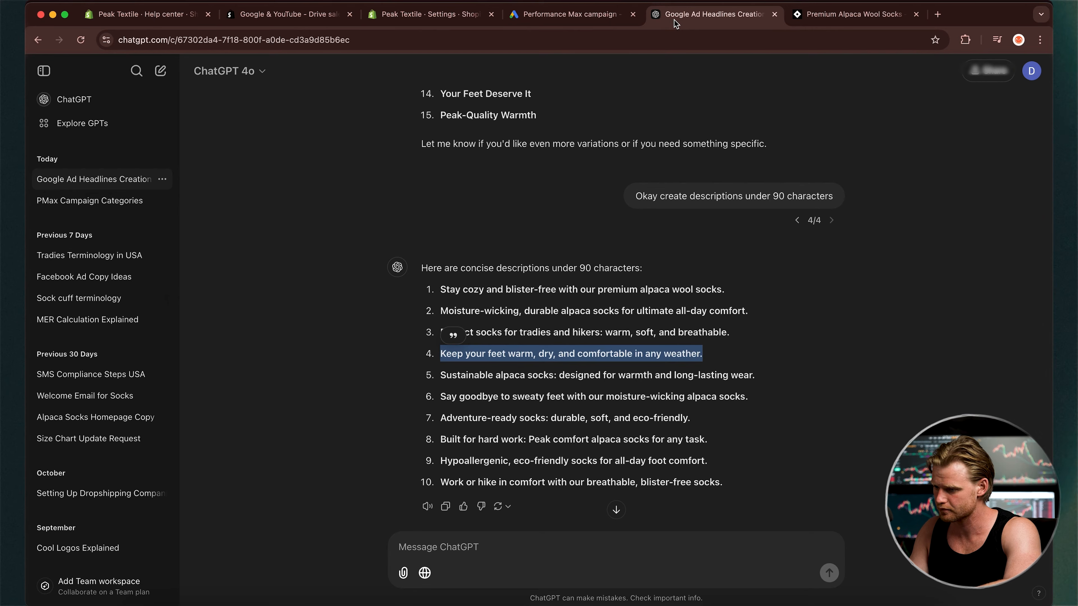
# Step: Copy ChatGPT's "Say goodbye to sweaty feet with our moisture-wicking alpaca socks." and use it as the fifth description in Google Ads
pyautogui.click(705, 14)
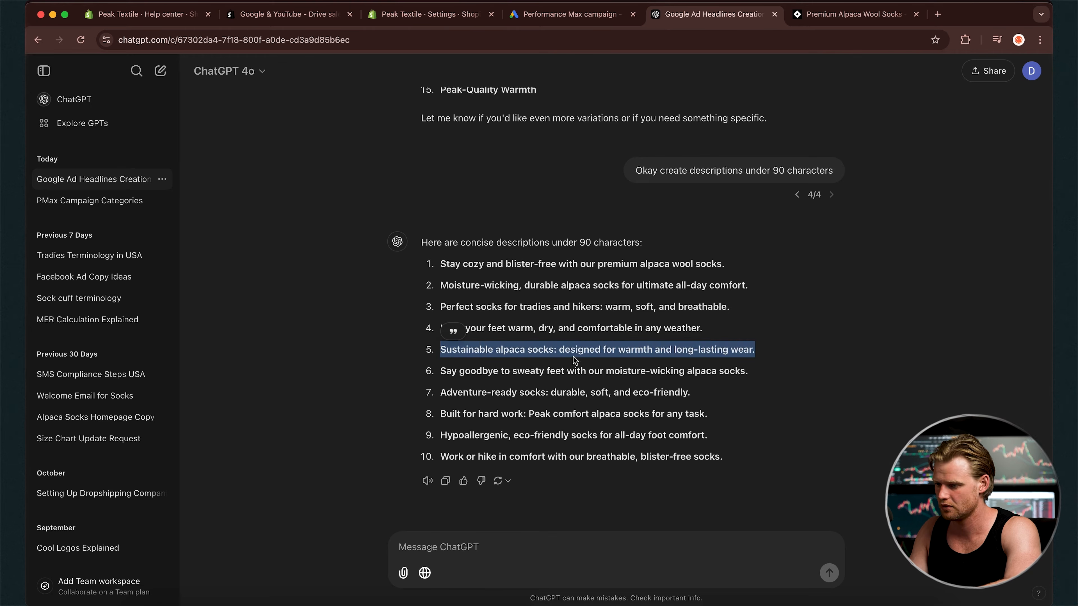
pyautogui.moveTo(751, 378); pyautogui.dragTo(434, 376)
pyautogui.press('super+c')
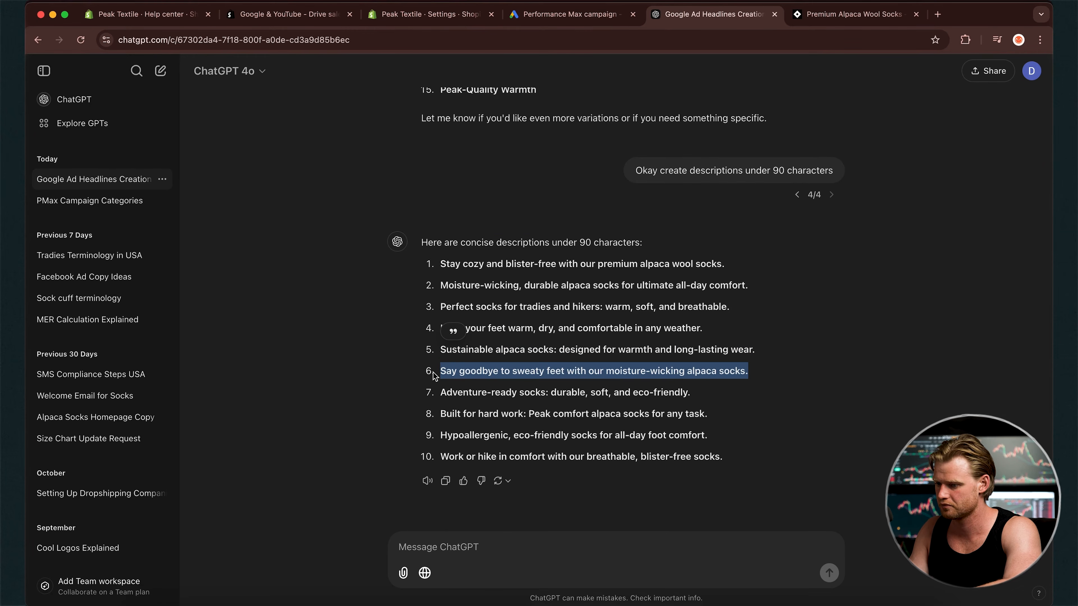
pyautogui.click(578, 14)
pyautogui.click(345, 376)
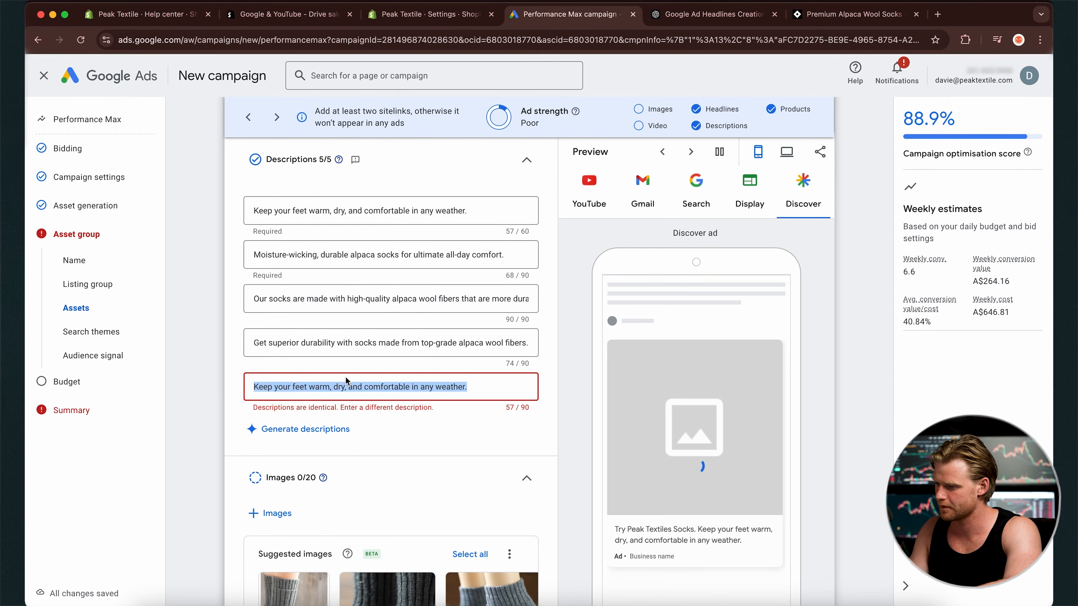
pyautogui.press('super+a')
pyautogui.press('super+v')
# Step: Examine the suggested images in the asset group's Images section
pyautogui.scroll(-3, 214, 403)
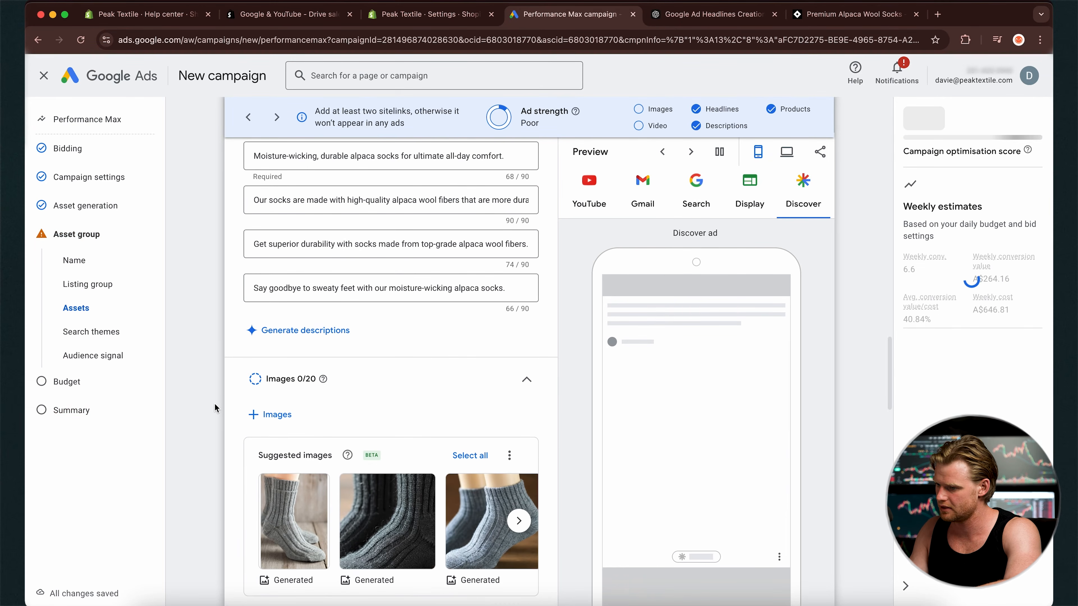
pyautogui.scroll(-3, 214, 403)
pyautogui.moveTo(298, 415)
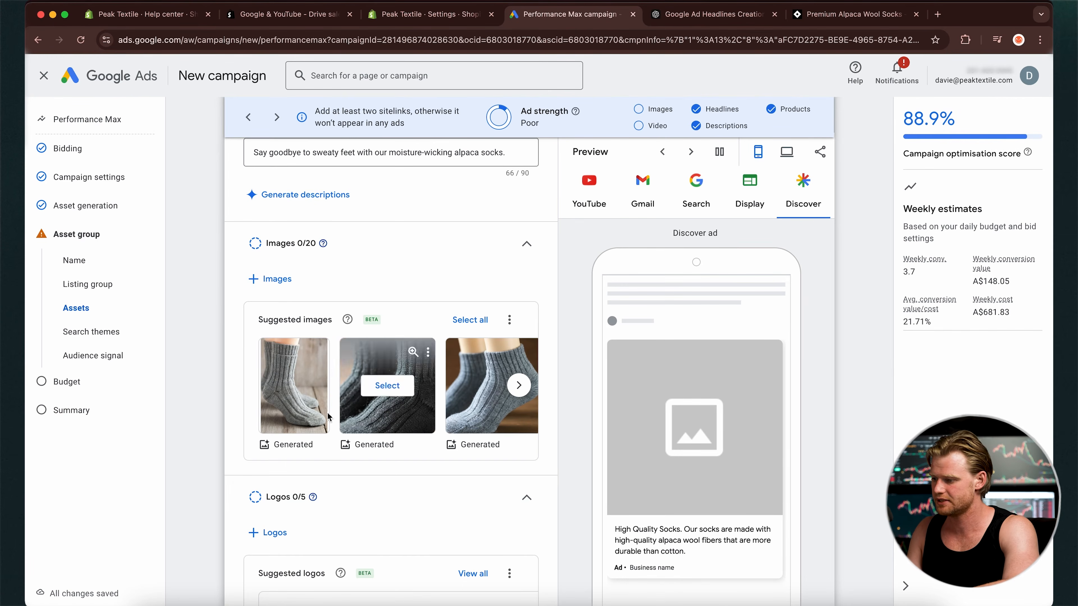
pyautogui.moveTo(474, 385)
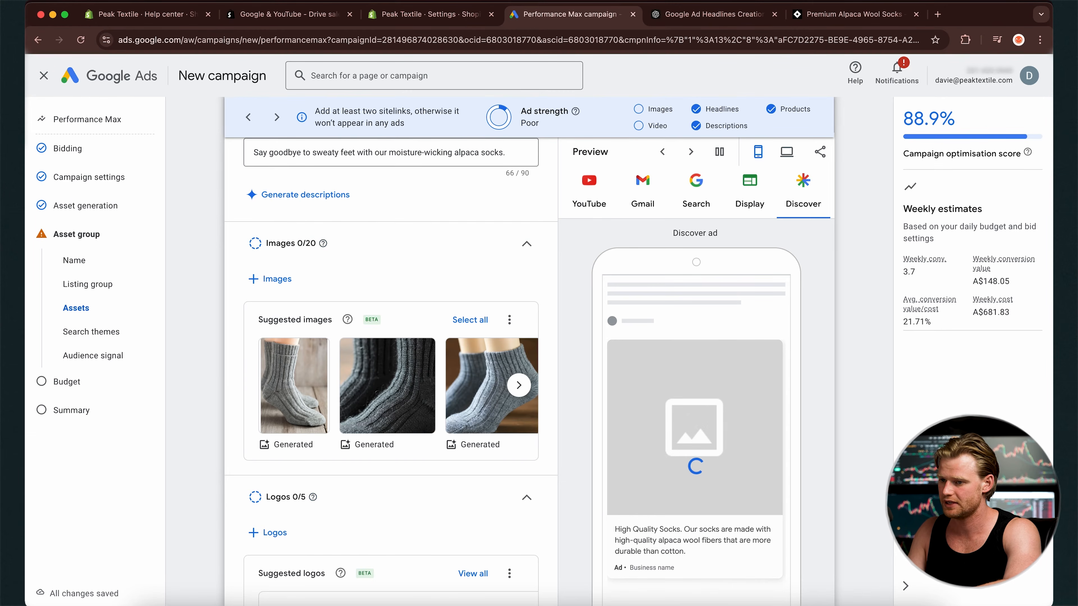
# Step: Search for "google transparency centre" in a new browser tab and open the Google Ads Transparency Center
pyautogui.click(939, 15)
pyautogui.write('google transparenc')
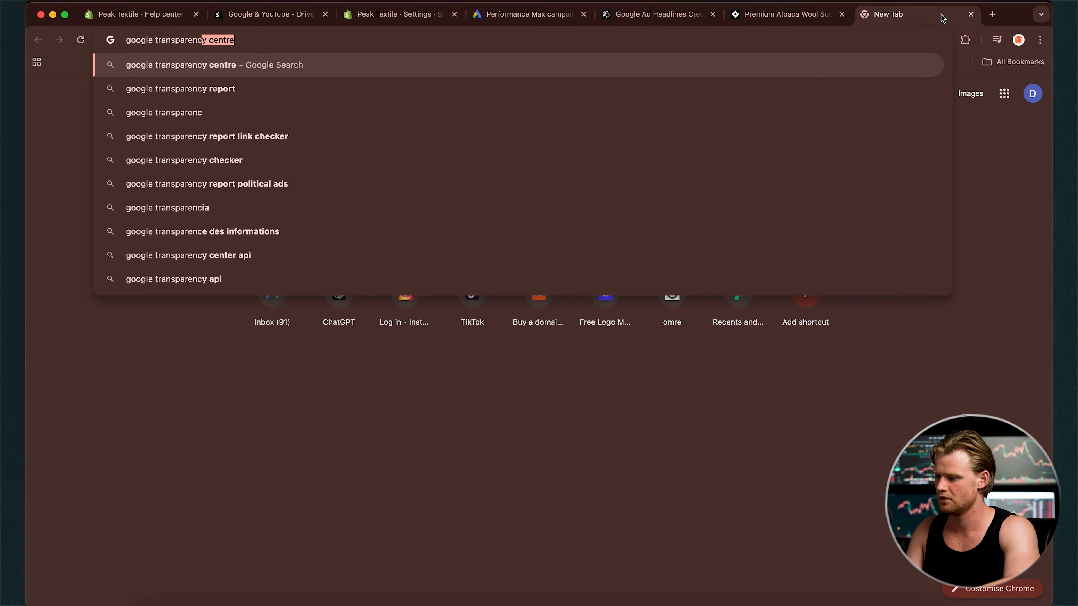
pyautogui.press('Return')
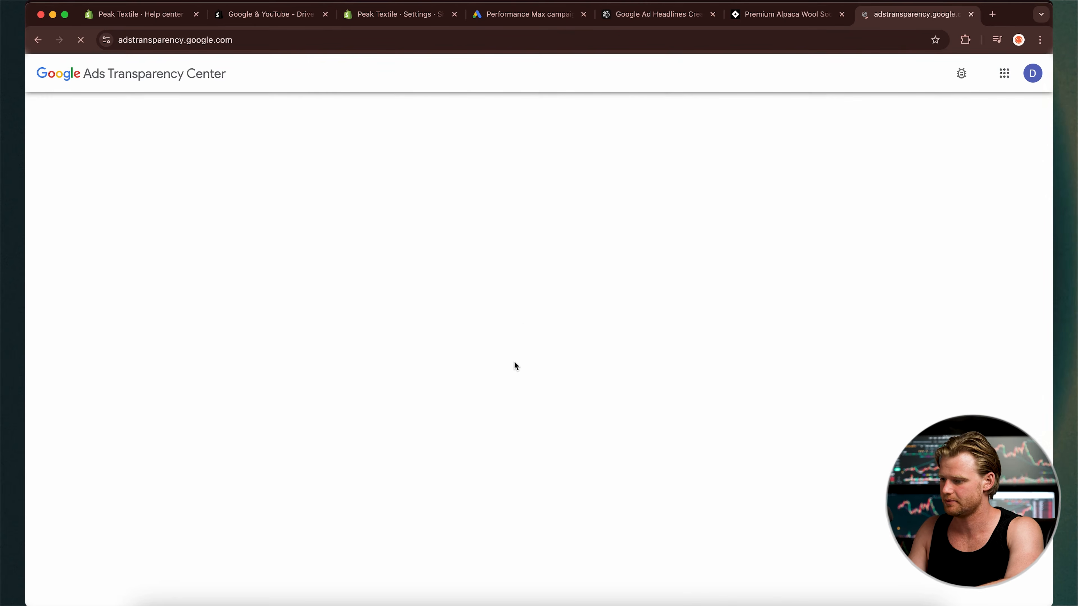
pyautogui.scroll(-8, 402, 602)
pyautogui.scroll(5, 401, 602)
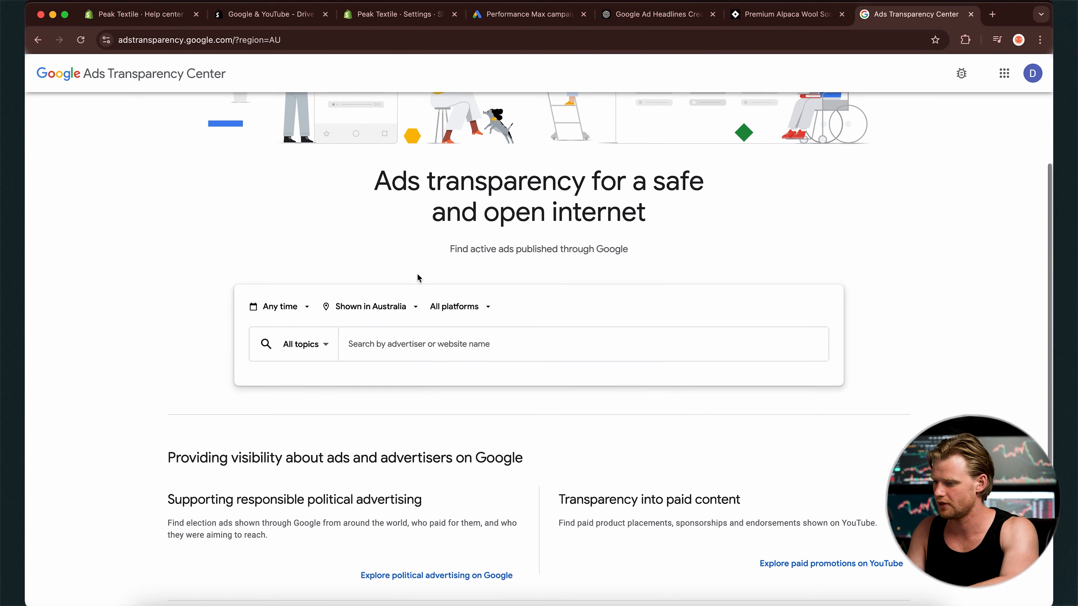
# Step: Search the Ads Transparency Center for "the oodie", choose theoodie.com and show all of its ads
pyautogui.write('the ood')
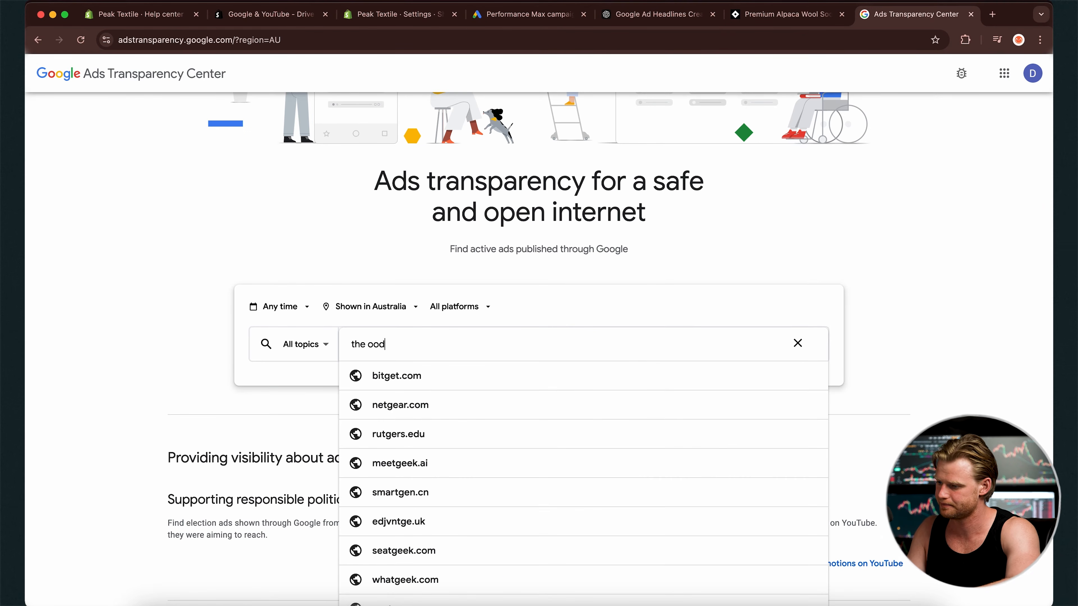
pyautogui.write('ie')
pyautogui.click(406, 372)
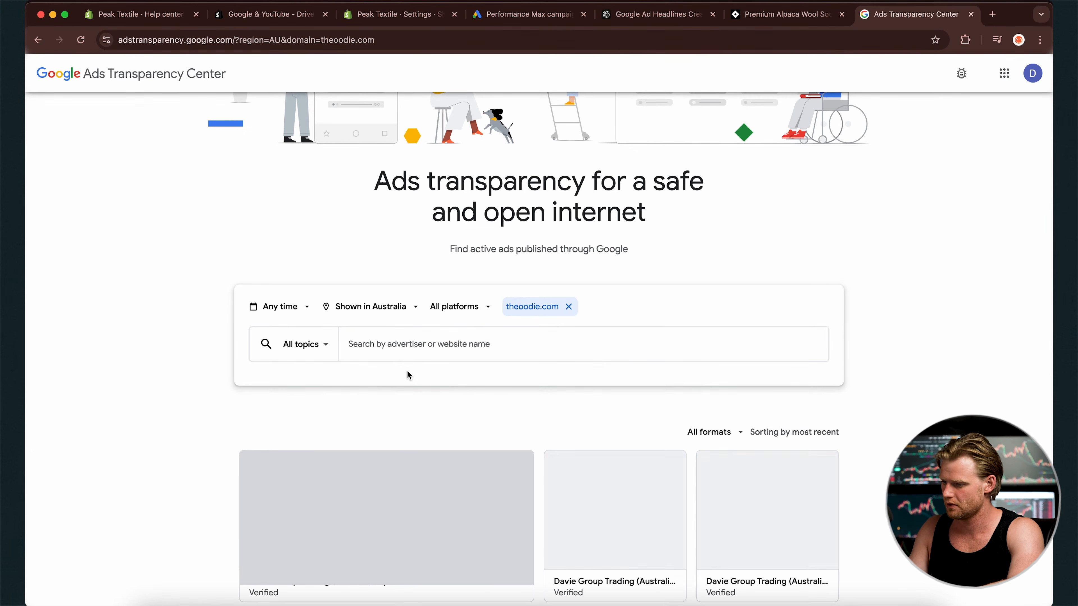
pyautogui.scroll(-5, 408, 376)
pyautogui.scroll(-3, 407, 376)
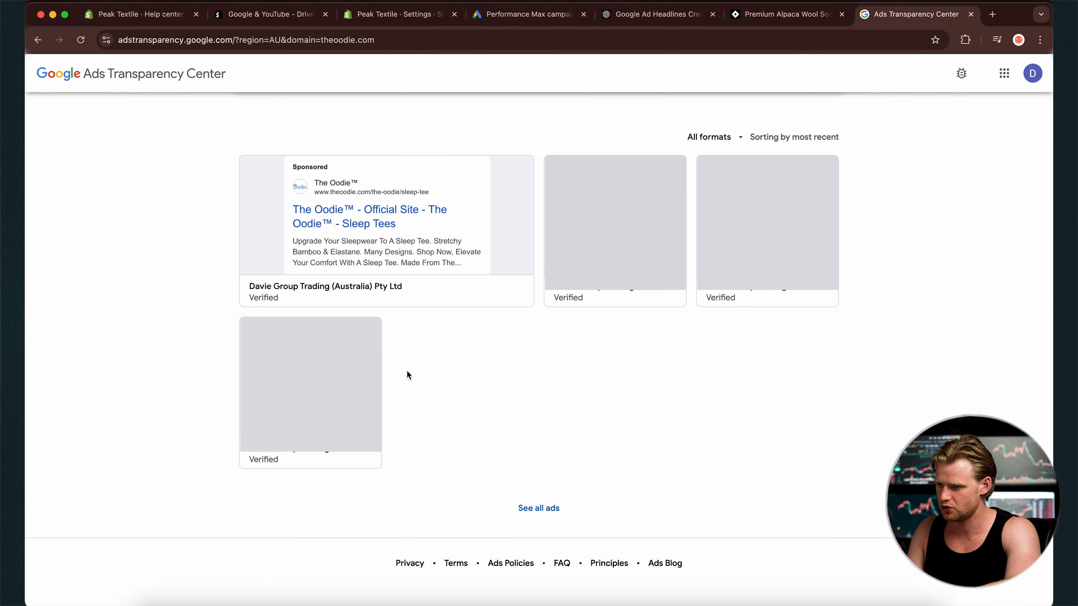
pyautogui.scroll(2, 448, 454)
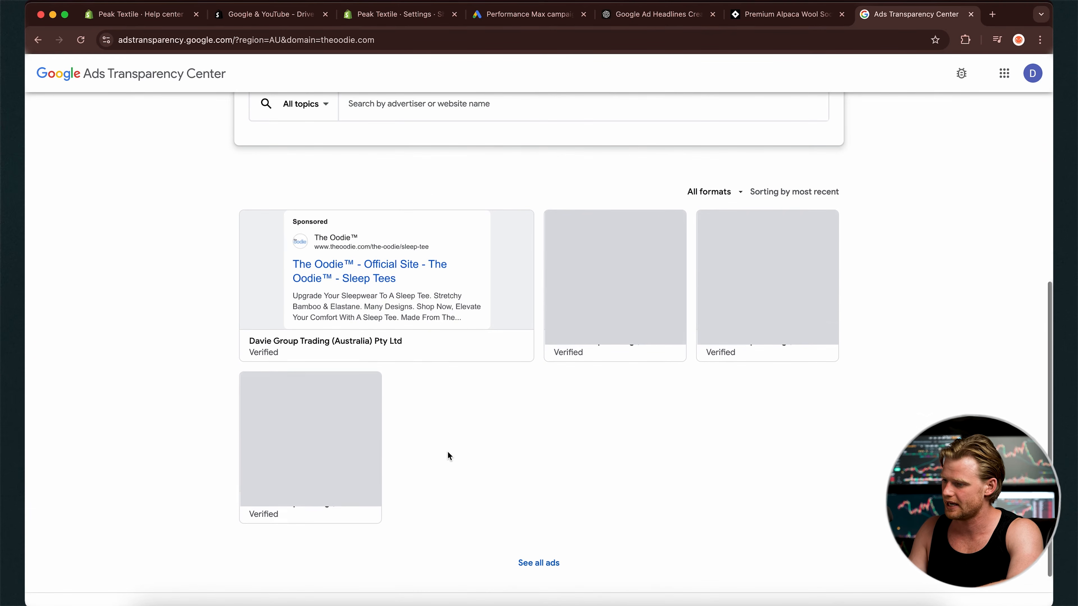
pyautogui.scroll(-2, 448, 453)
pyautogui.click(523, 509)
# Step: Examine The Oodie's image and text ads for creative styles, offers and wording to use as inspiration
pyautogui.scroll(-10, 571, 310)
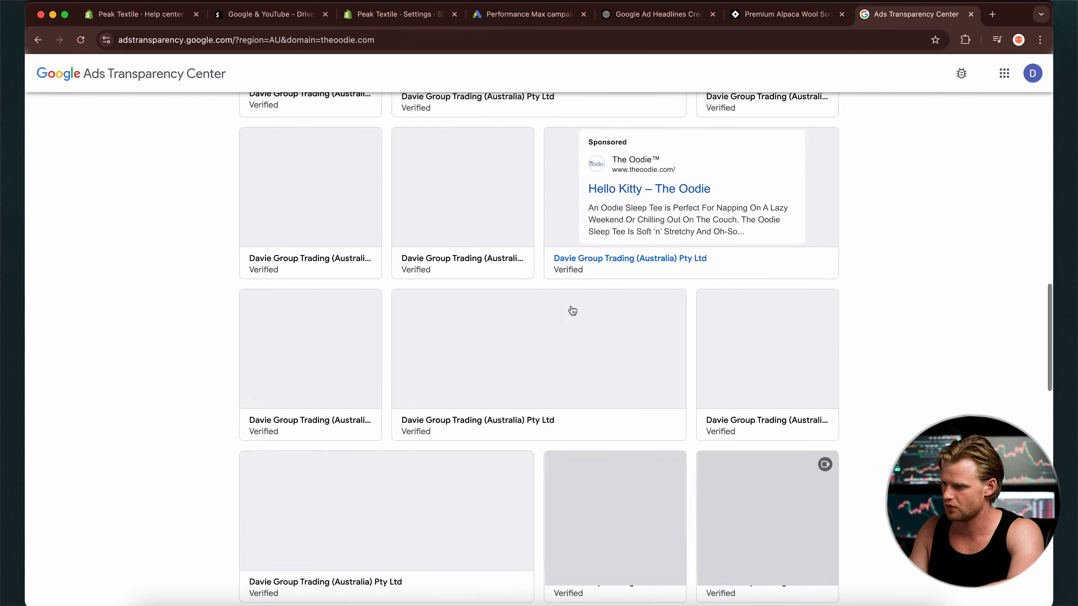
pyautogui.scroll(-1, 489, 301)
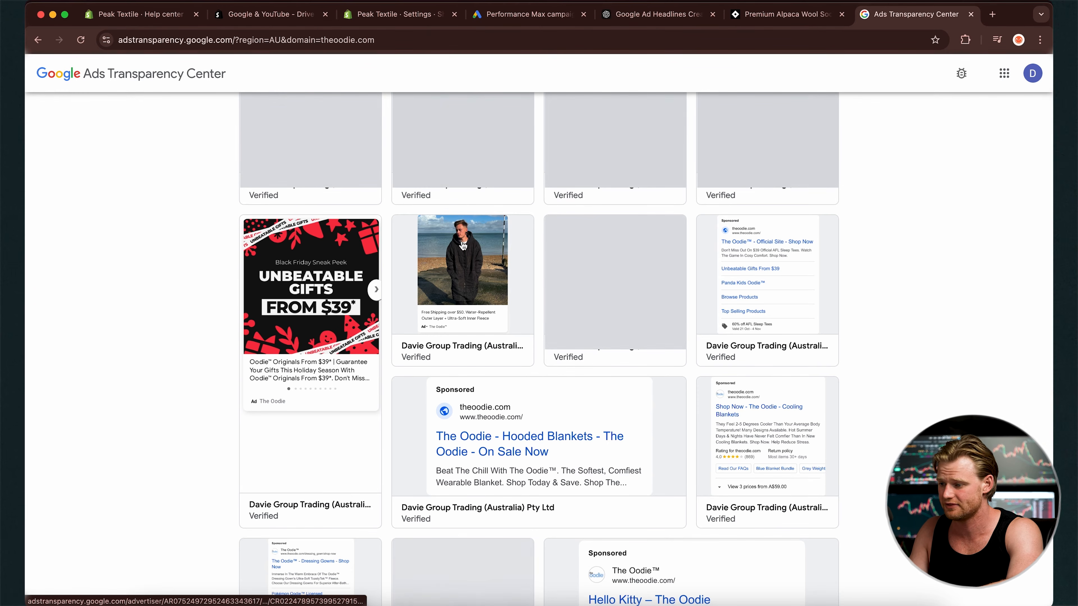
pyautogui.scroll(-10, 473, 240)
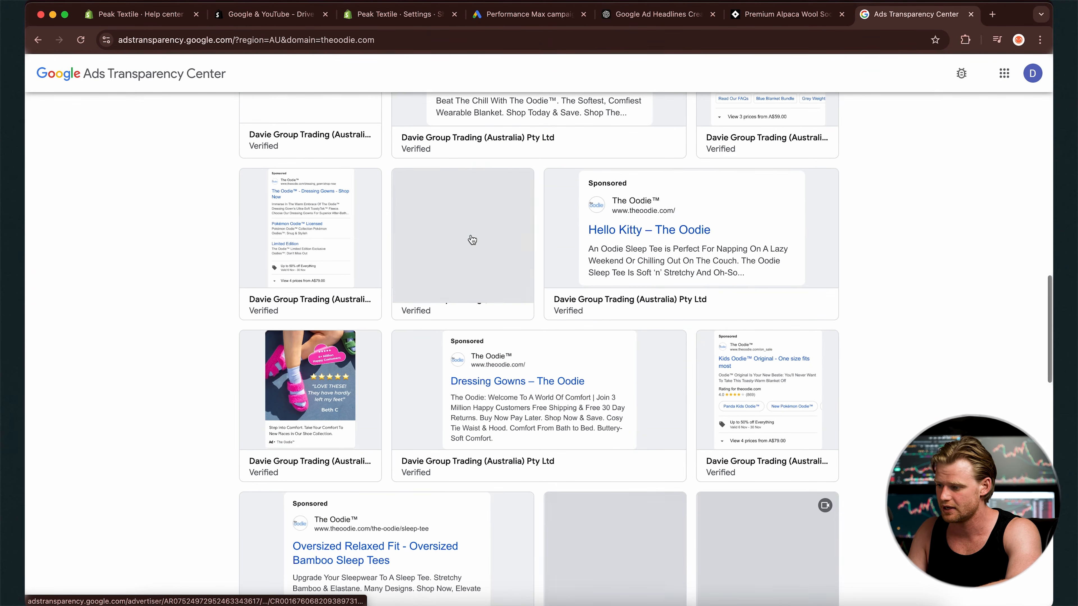
pyautogui.scroll(-20, 318, 388)
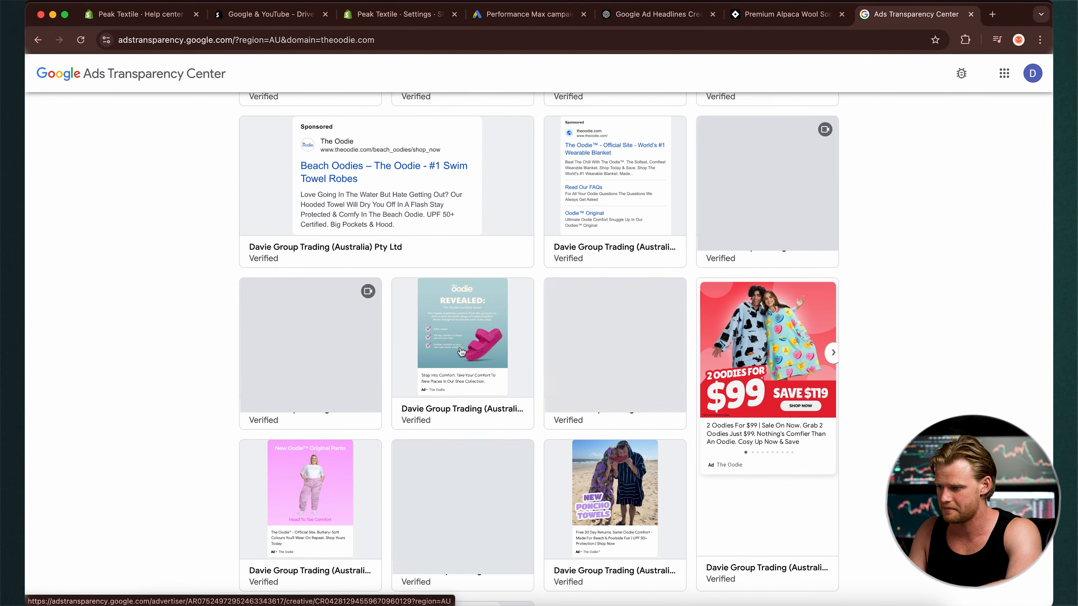
pyautogui.scroll(-5, 449, 355)
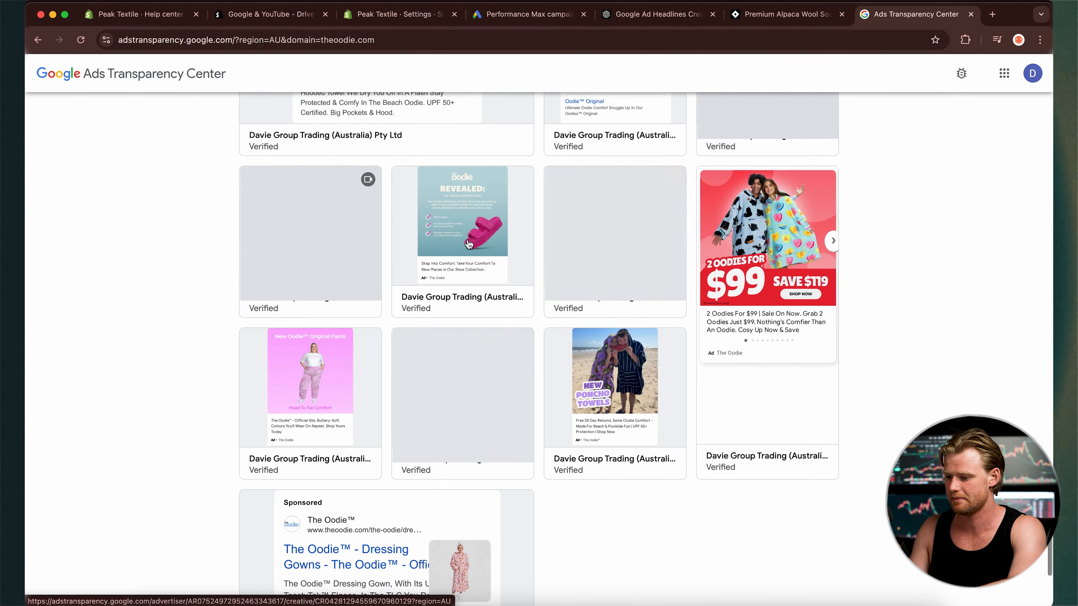
pyautogui.scroll(-4, 469, 242)
pyautogui.scroll(-6, 469, 242)
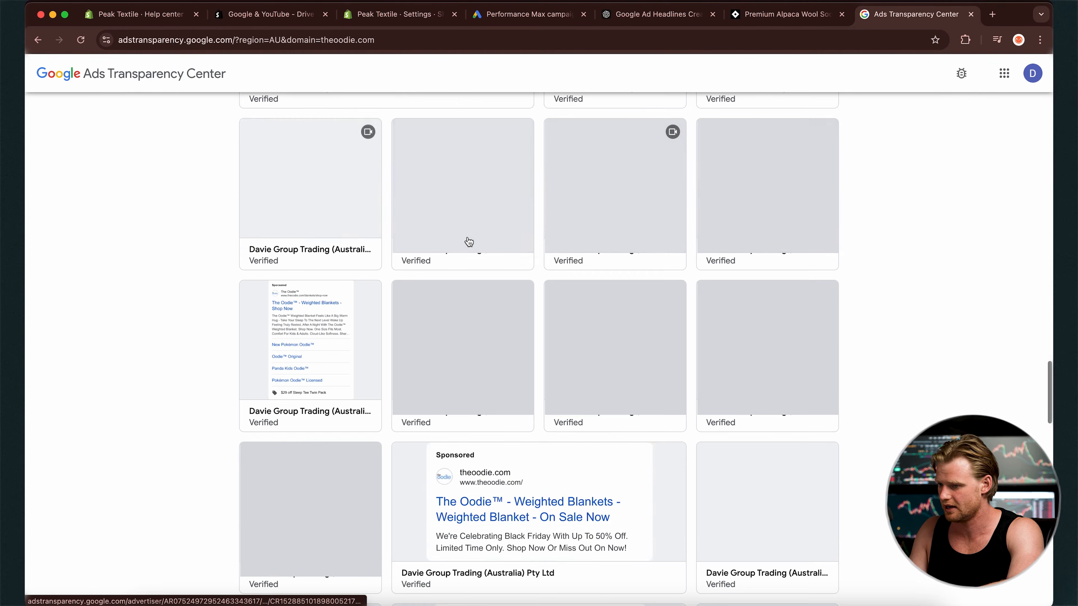
pyautogui.scroll(12, 469, 242)
pyautogui.scroll(-4, 754, 469)
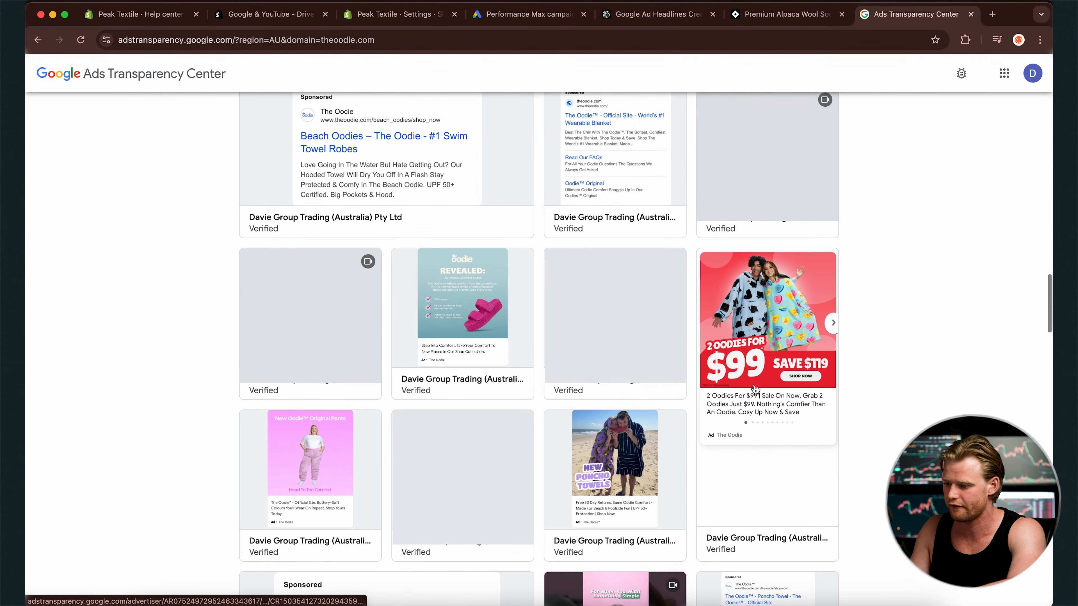
pyautogui.scroll(-10, 777, 400)
pyautogui.scroll(-1, 777, 400)
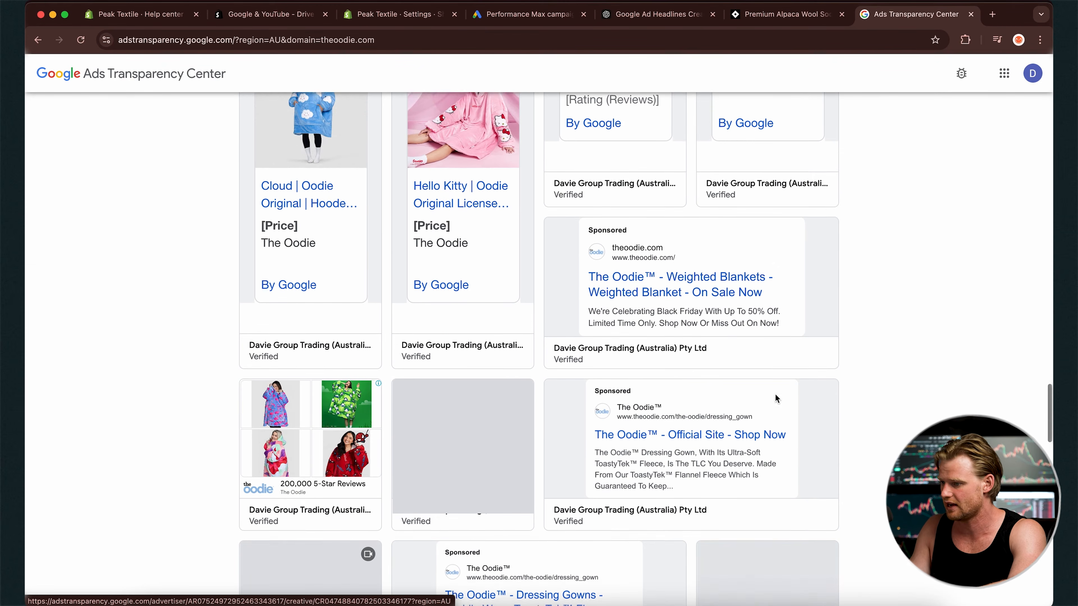
pyautogui.scroll(-12, 777, 399)
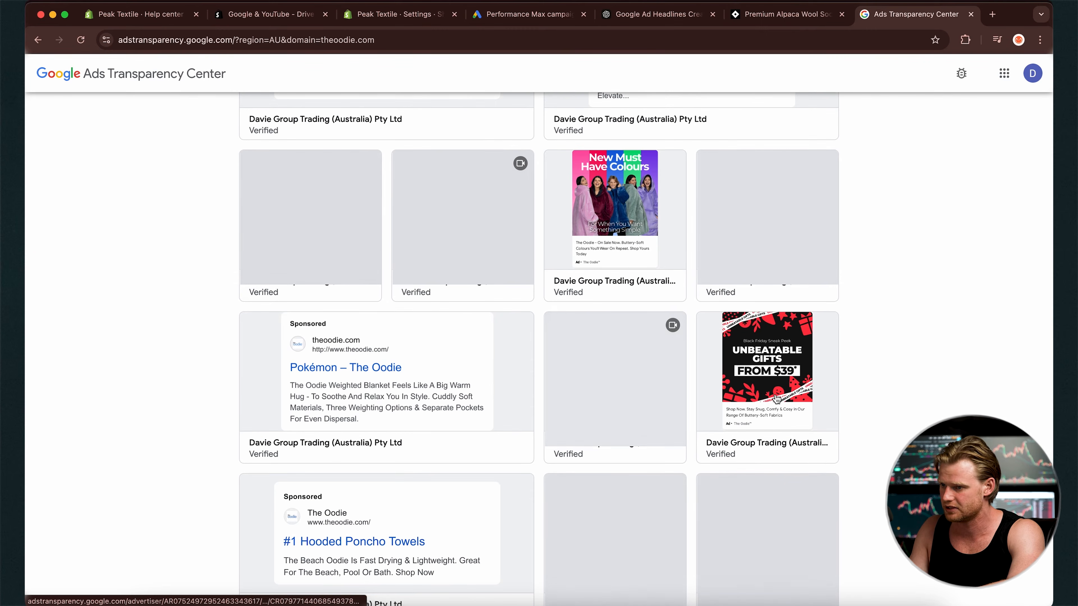
# Step: Open Canva in a new browser tab and create a blank square Instagram Post design of 1080 × 1080 px
pyautogui.click(993, 15)
pyautogui.write('can')
pyautogui.press('Return')
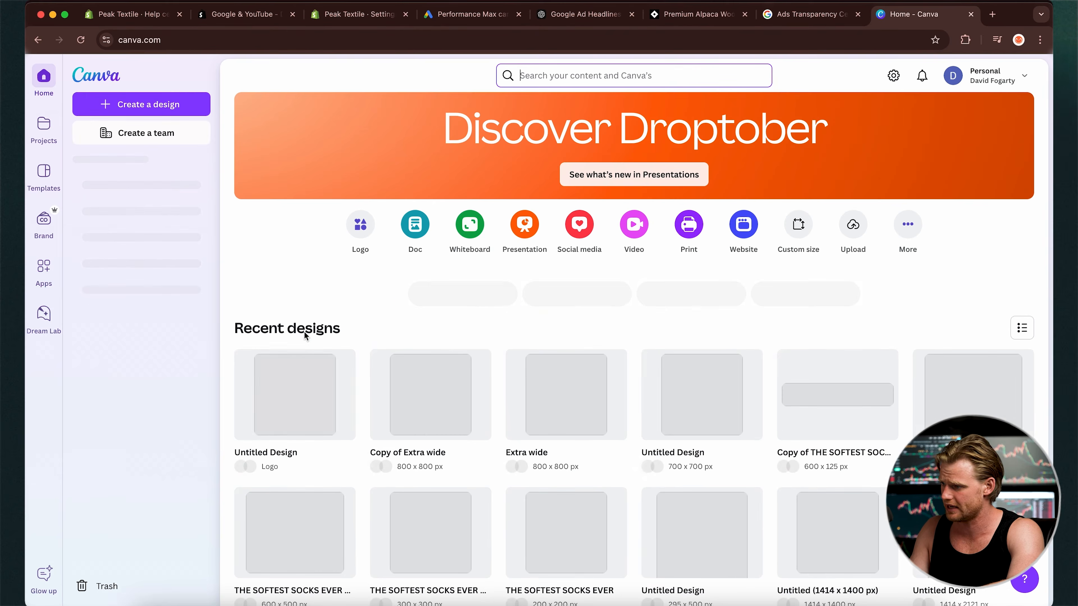
pyautogui.click(145, 104)
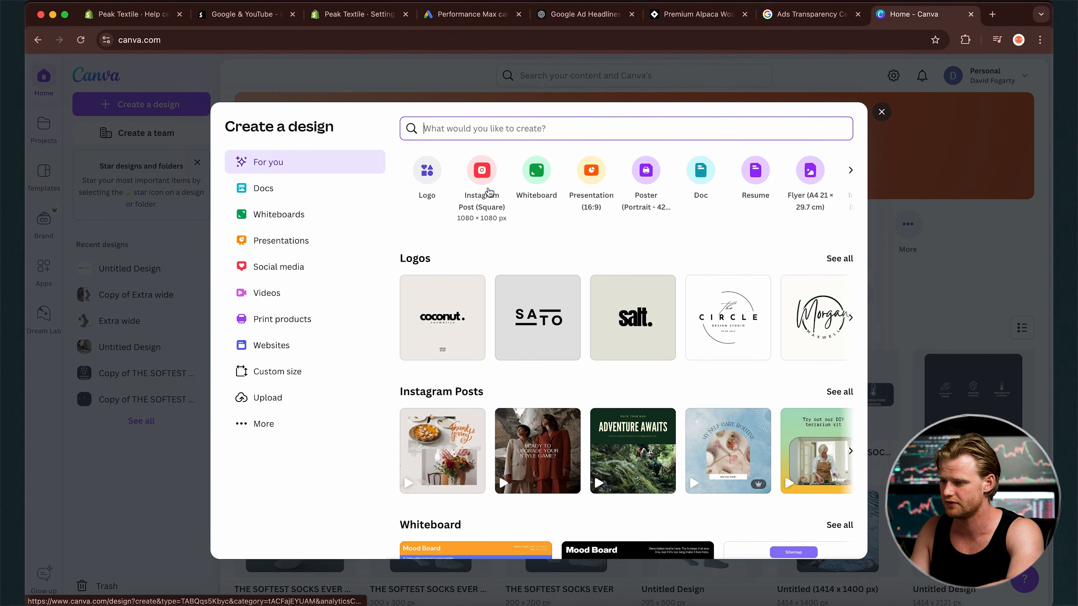
pyautogui.click(482, 178)
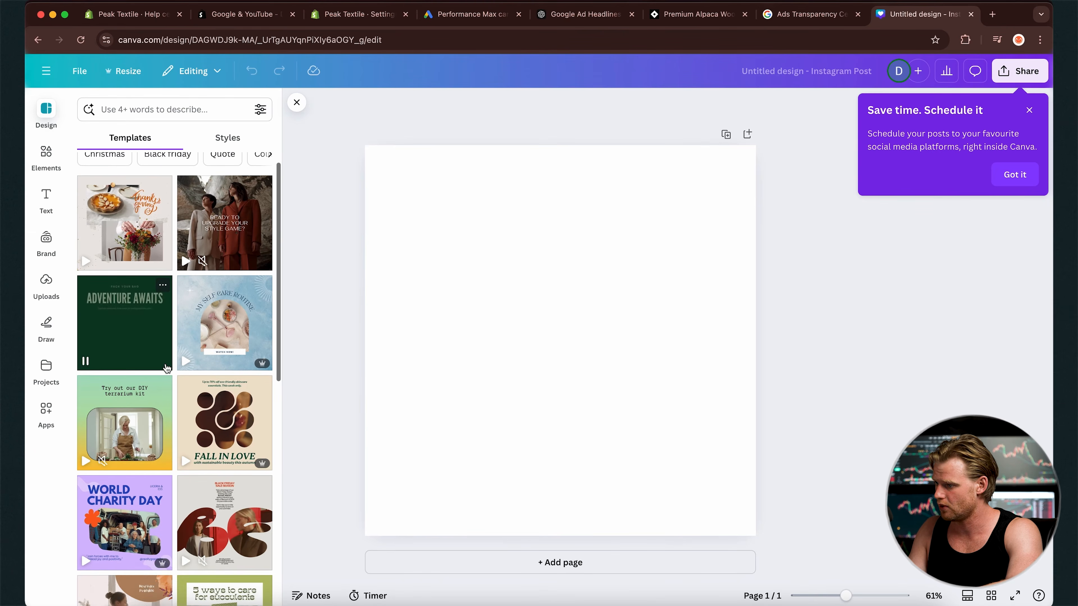
pyautogui.click(47, 289)
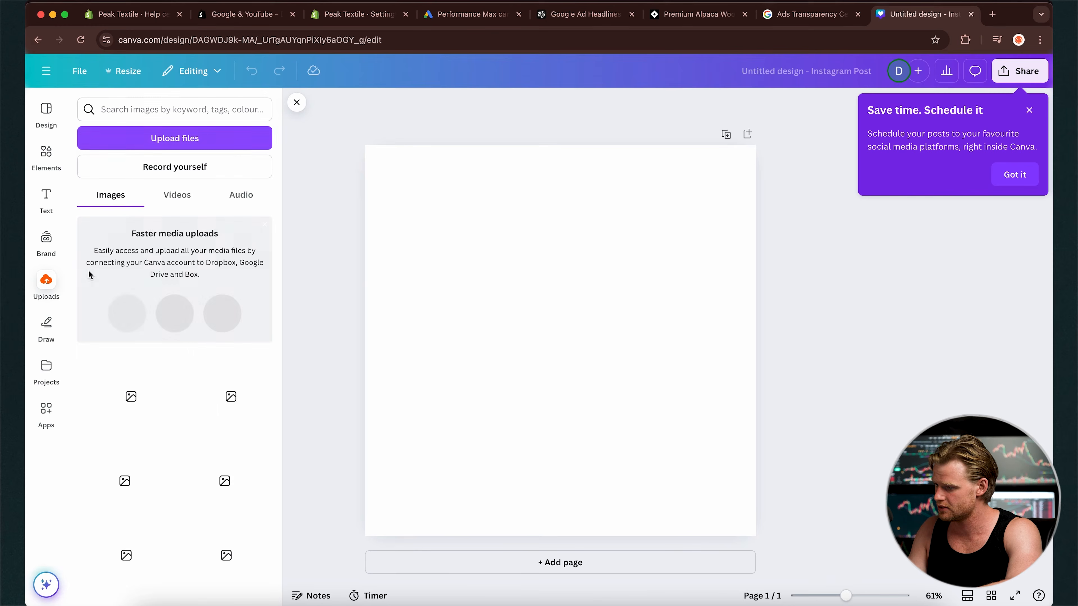
pyautogui.moveTo(115, 482); pyautogui.dragTo(552, 309)
pyautogui.moveTo(718, 399); pyautogui.dragTo(623, 299)
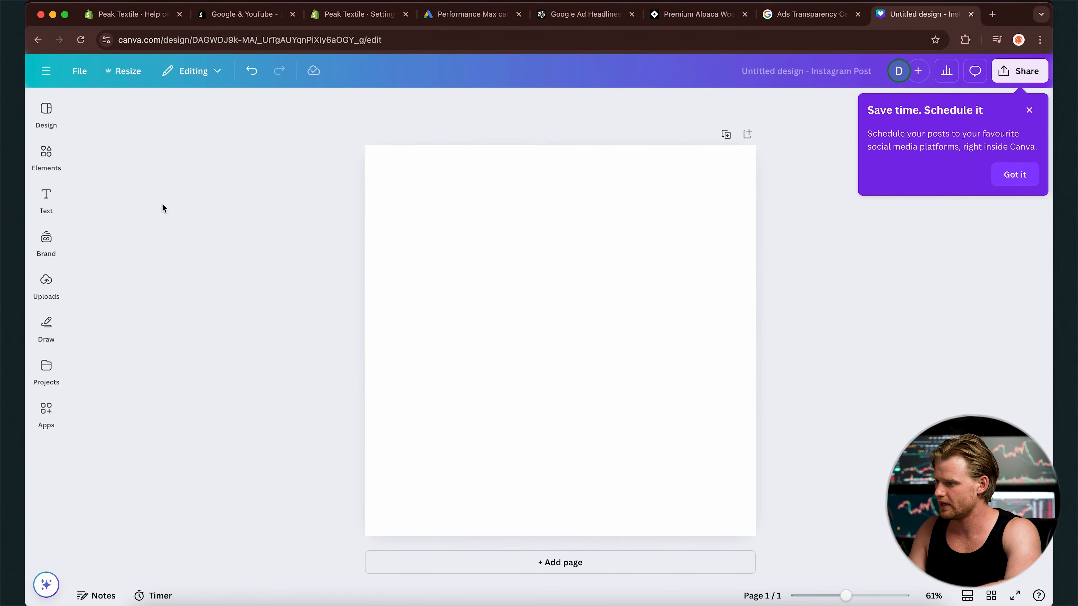
# Step: Apply the "Last Chance 60% OFF" template from the "ad" template results and look through similar designs
pyautogui.click(45, 114)
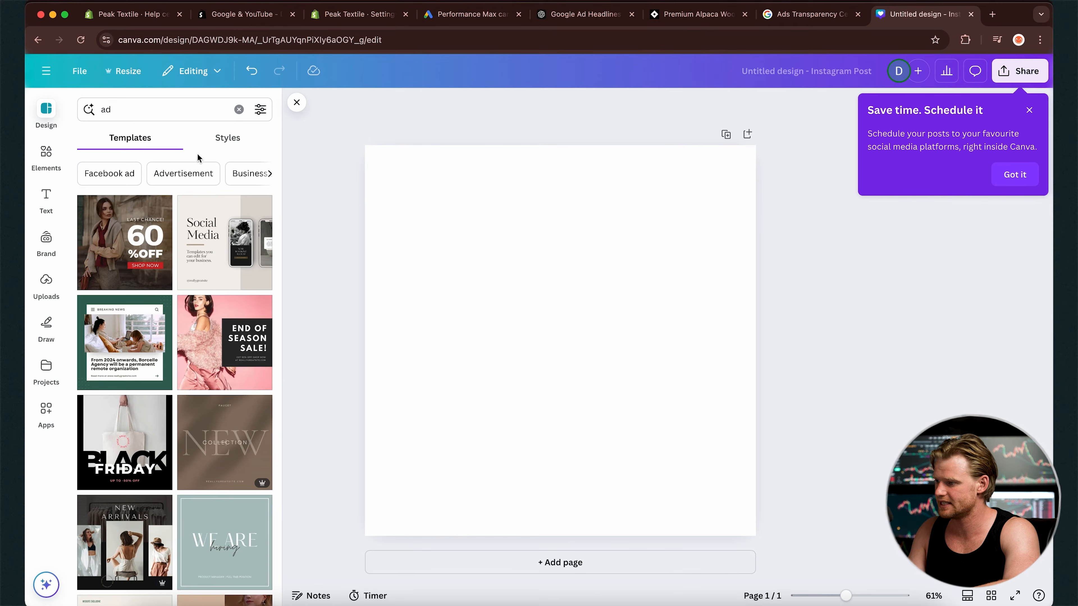
pyautogui.click(147, 109)
pyautogui.click(283, 133)
pyautogui.click(169, 109)
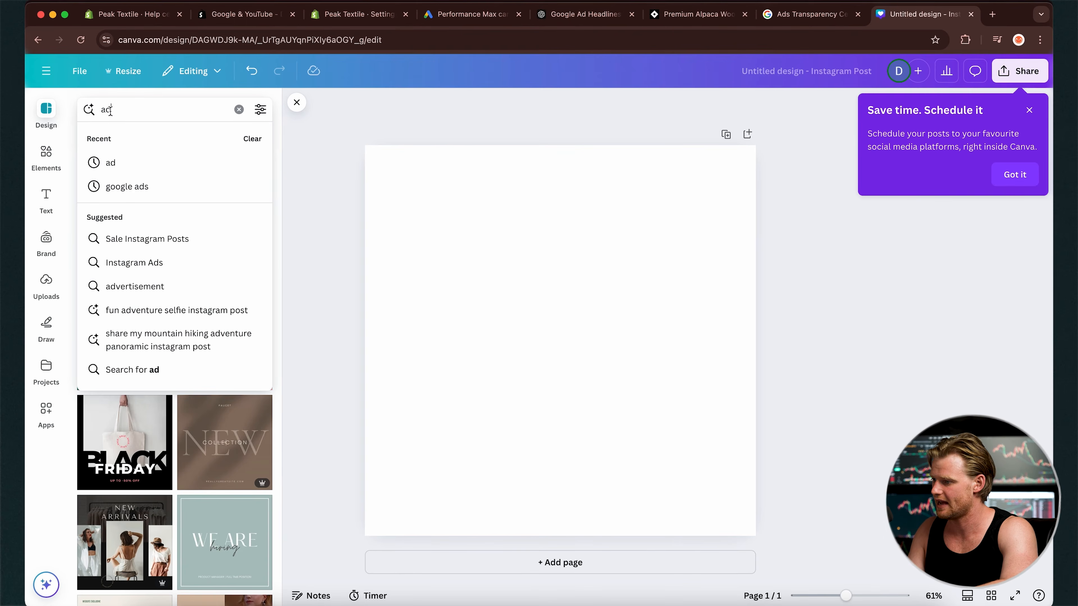
pyautogui.click(214, 401)
pyautogui.scroll(-5, 214, 397)
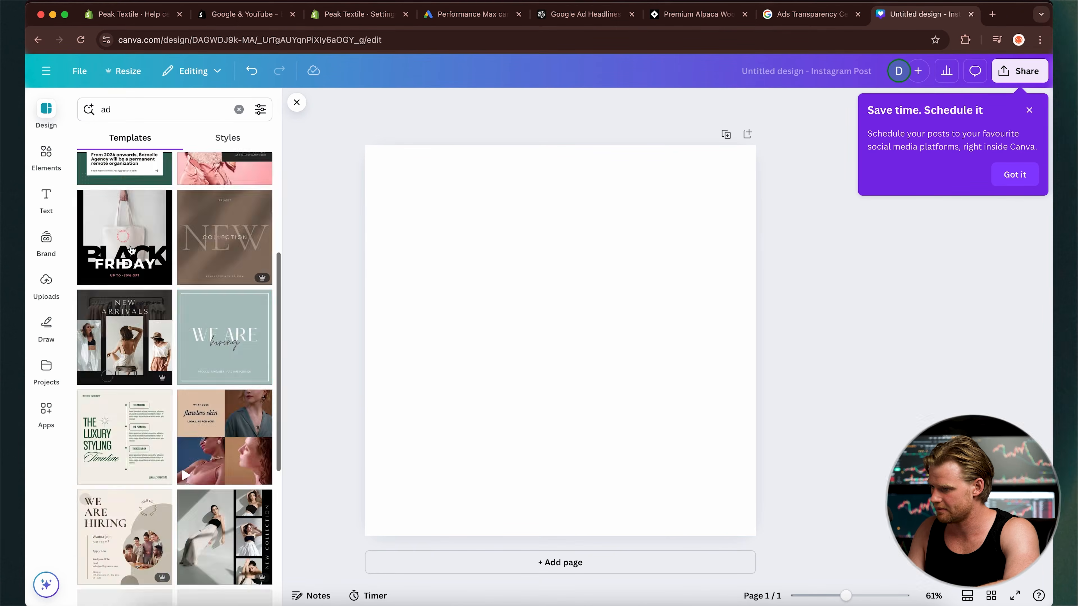
pyautogui.scroll(7, 131, 251)
pyautogui.click(131, 250)
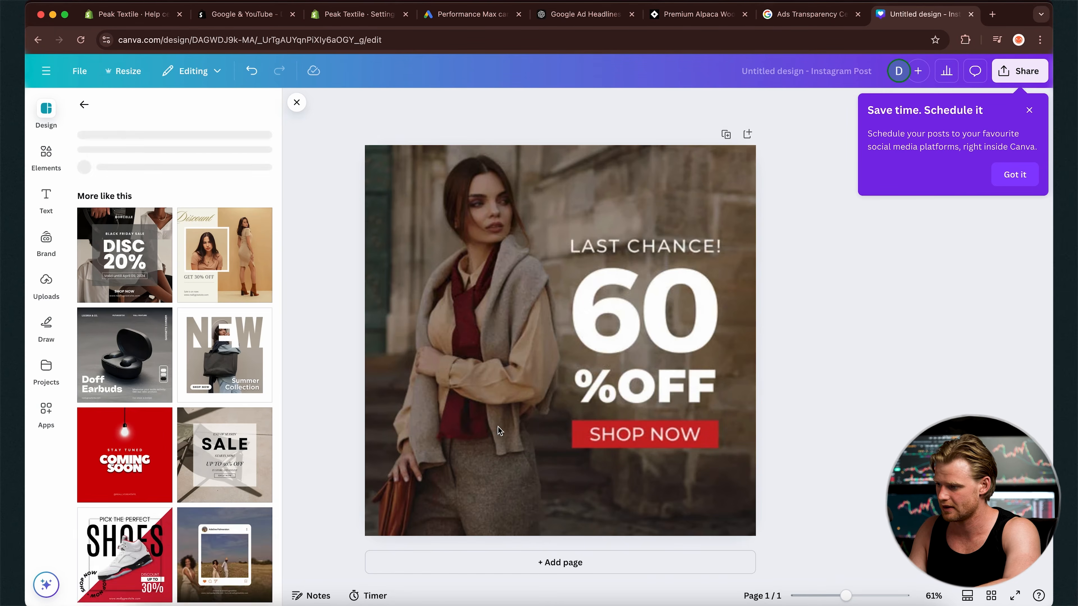
pyautogui.click(481, 415)
pyautogui.scroll(-15, 254, 426)
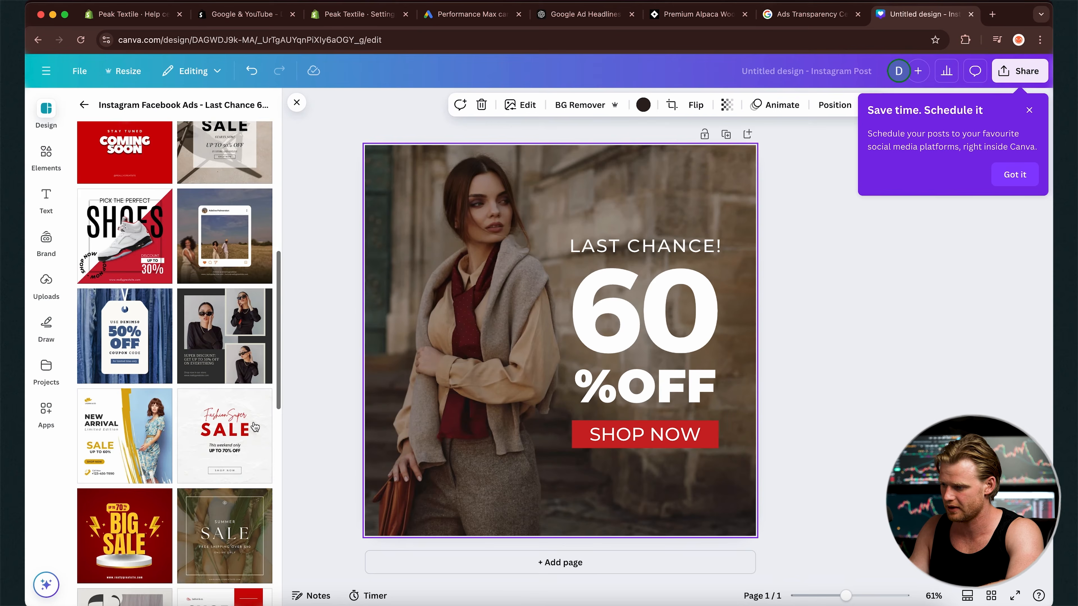
pyautogui.scroll(15, 242, 359)
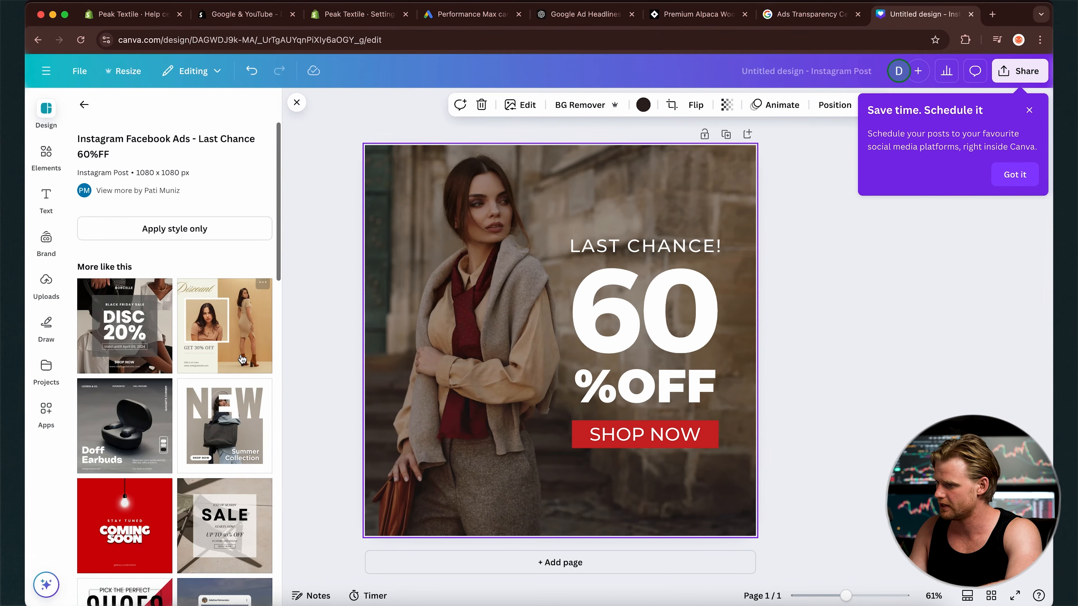
# Step: Search the design templates for "features" and apply the "Skin Mist Toner" product features template to the page
pyautogui.click(43, 123)
pyautogui.click(84, 106)
pyautogui.click(130, 120)
pyautogui.press('super+a')
pyautogui.write('features')
pyautogui.press('Return')
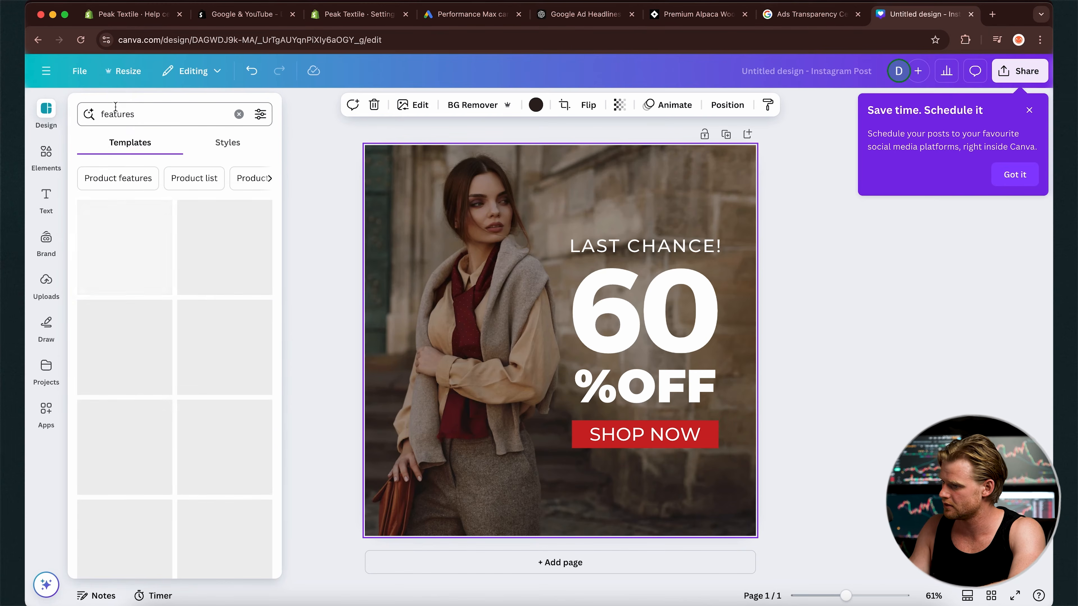
pyautogui.click(220, 322)
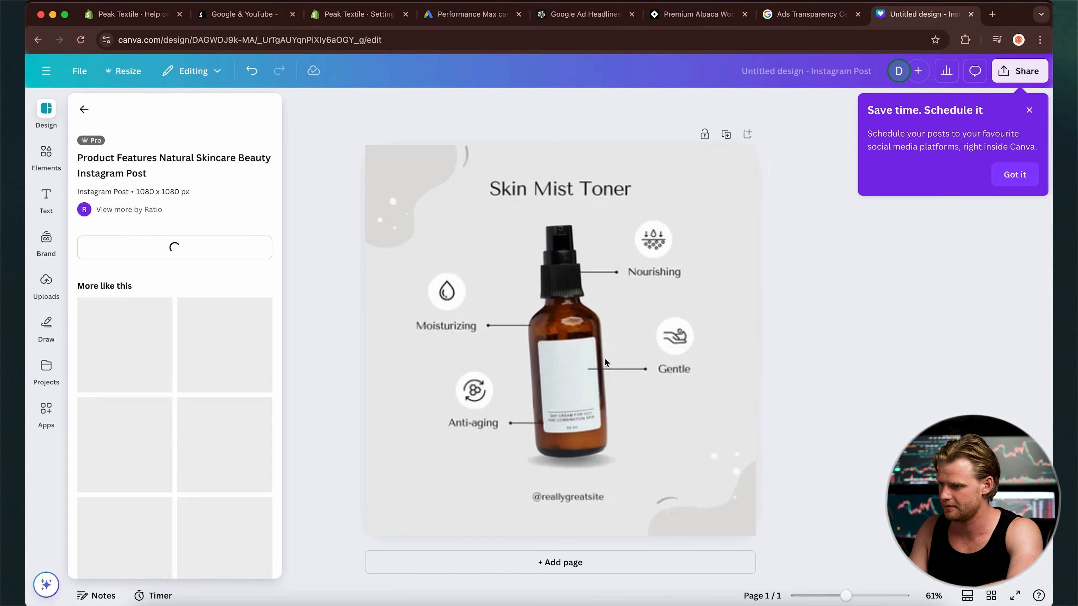
# Step: Replace the bottle in the template with the uploaded single-sock photo and remove the photo's background
pyautogui.click(562, 395)
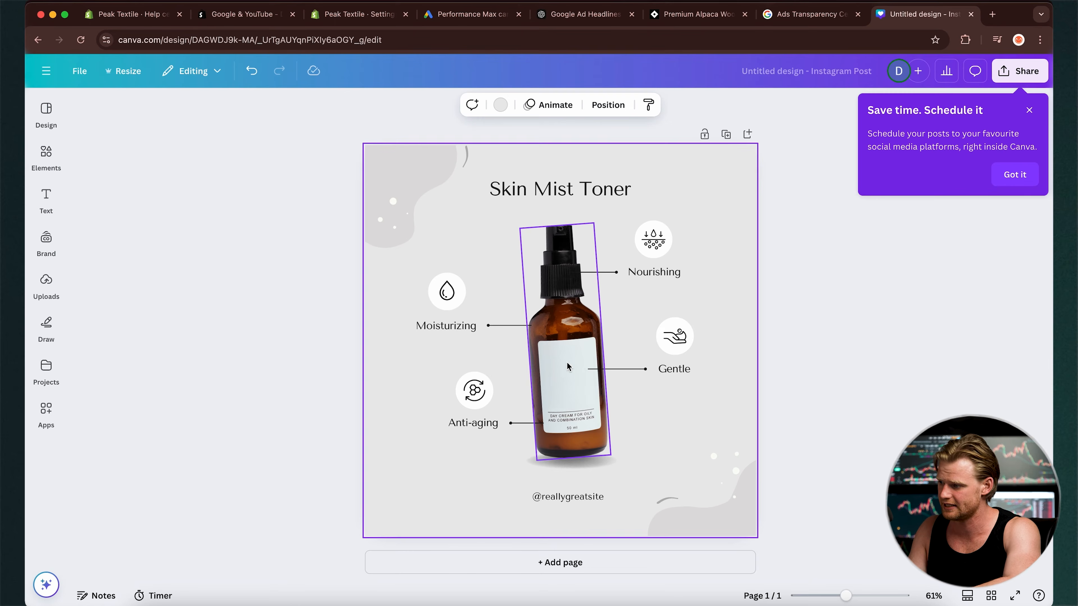
pyautogui.press('BackSpace')
pyautogui.click(46, 285)
pyautogui.moveTo(100, 497); pyautogui.dragTo(540, 257)
pyautogui.click(563, 102)
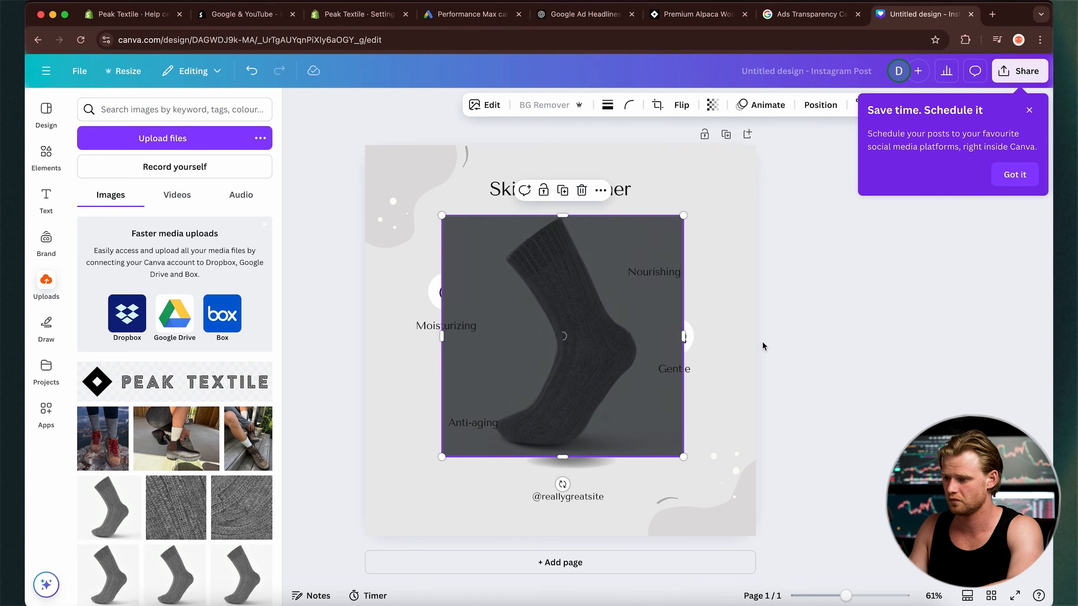
pyautogui.click(754, 330)
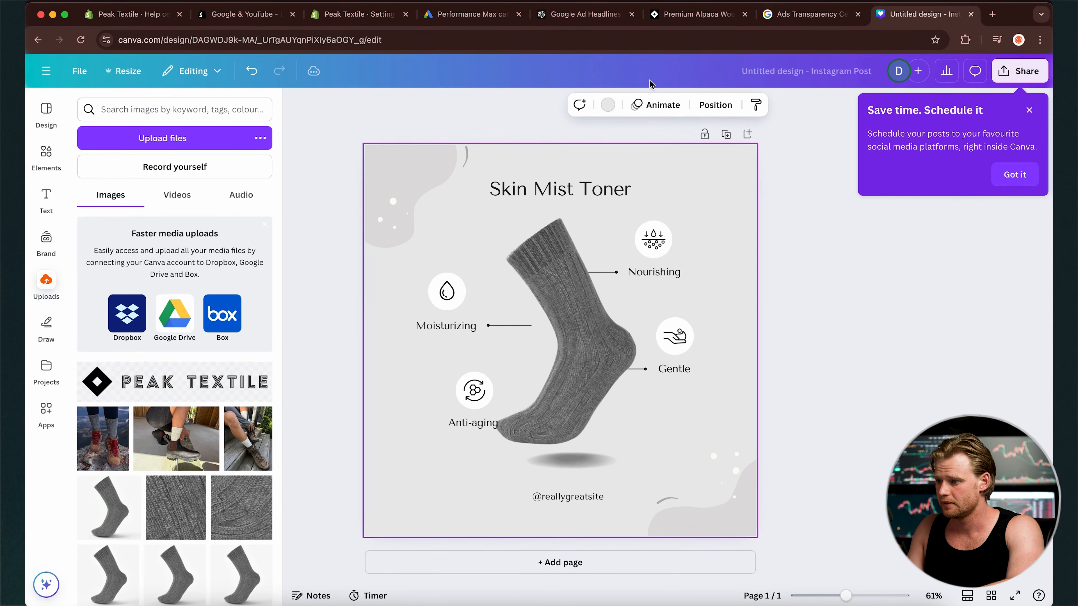
# Step: Switch to the Performance Max campaign in Google Ads and select all five suggested images based on the final URL for the asset group
pyautogui.click(471, 14)
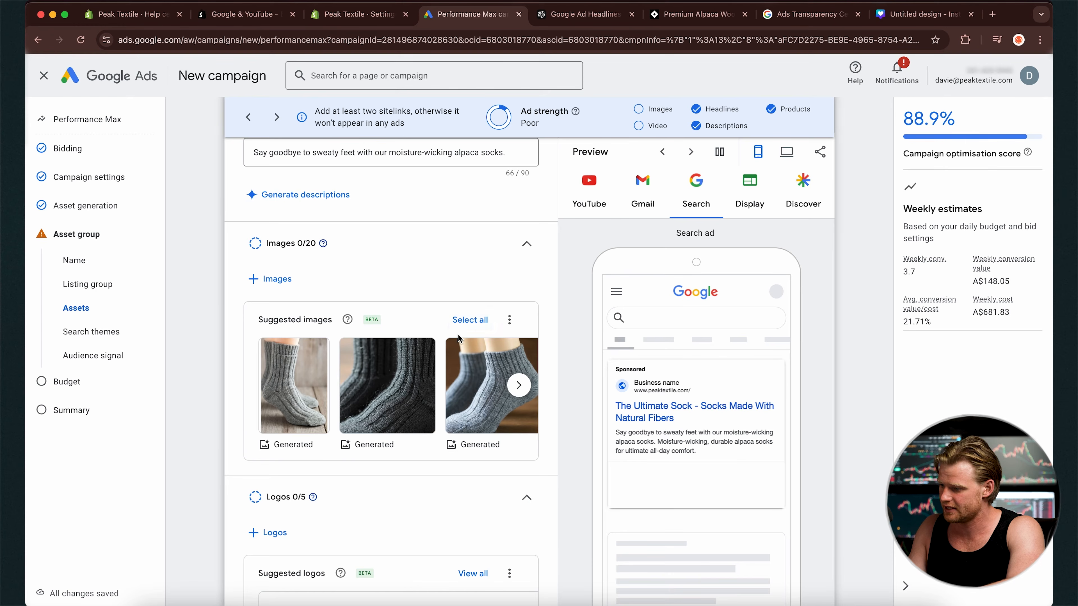
pyautogui.click(257, 279)
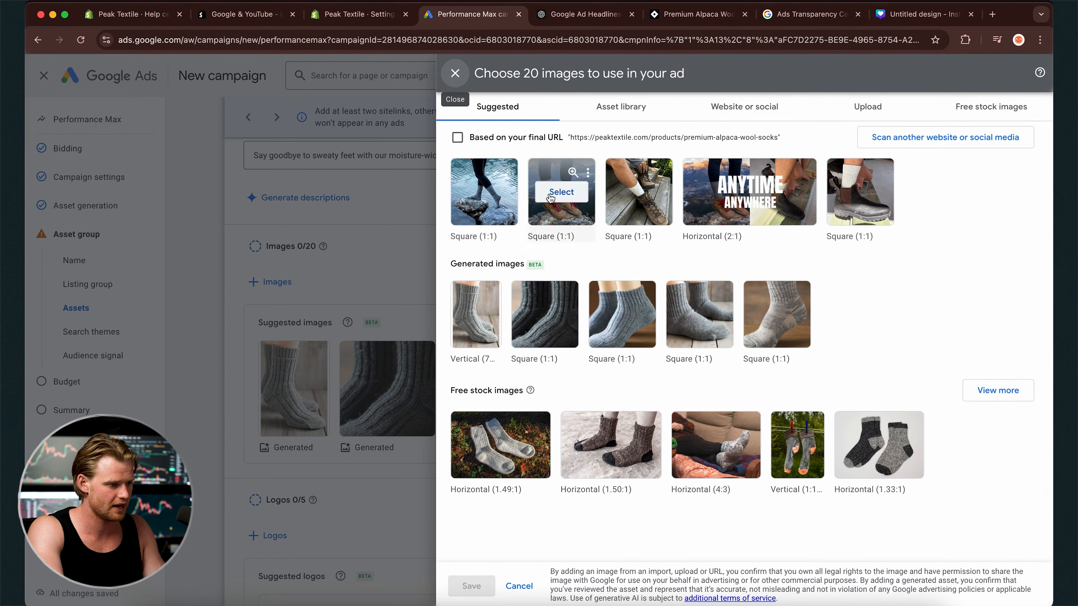
pyautogui.click(485, 192)
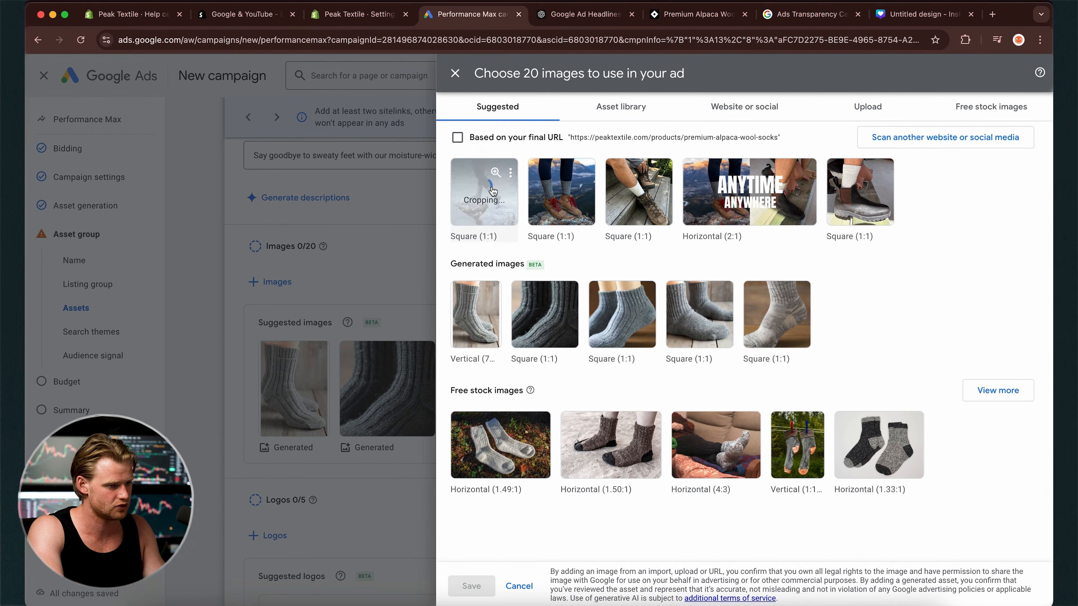
pyautogui.click(561, 194)
pyautogui.click(649, 198)
pyautogui.click(749, 191)
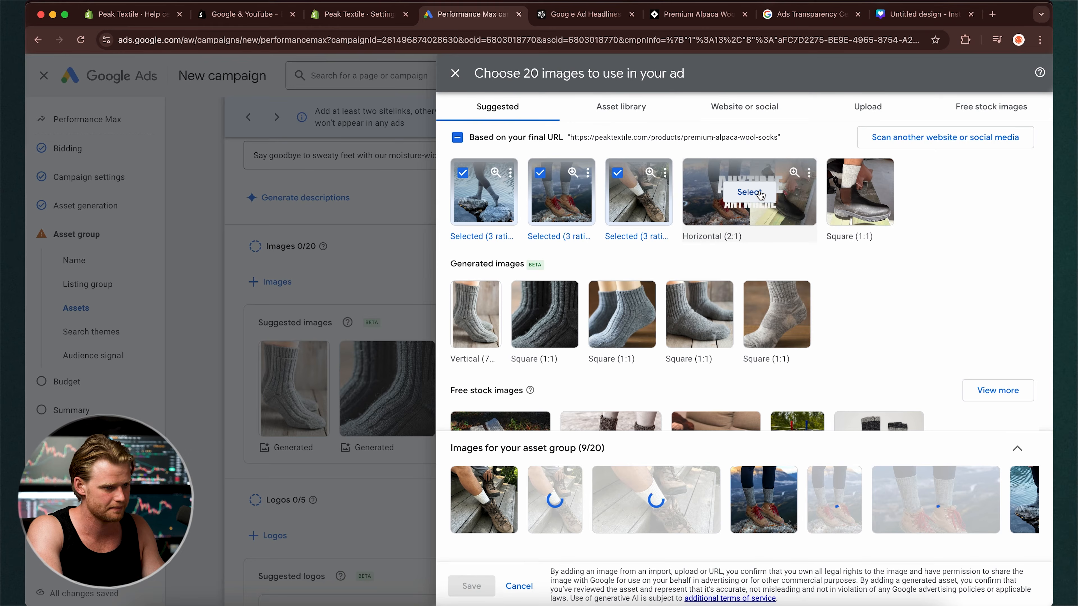
pyautogui.click(861, 192)
pyautogui.scroll(-2, 839, 302)
pyautogui.scroll(2, 839, 303)
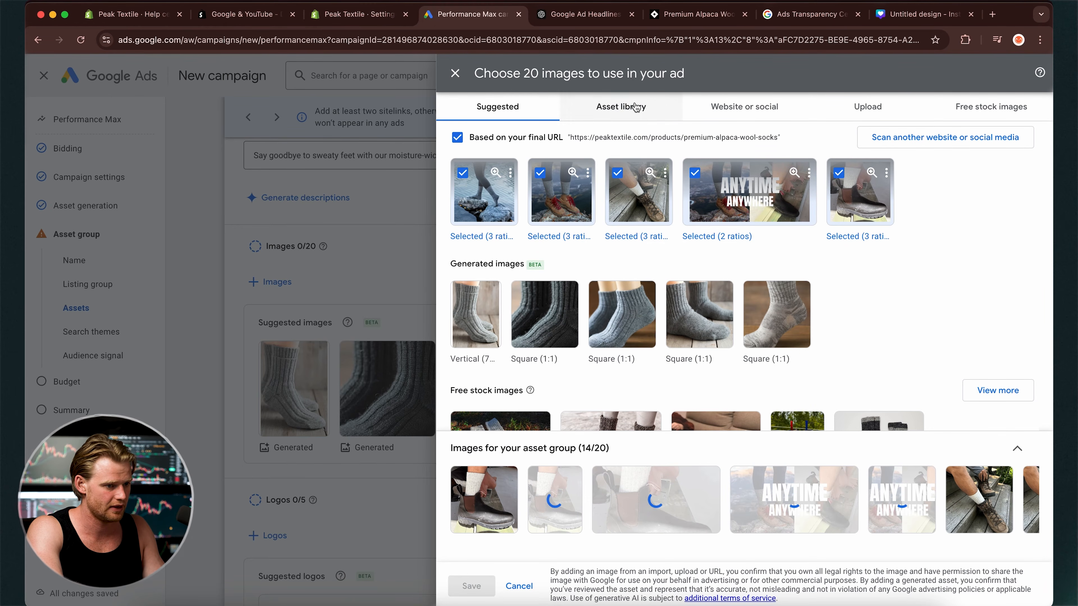
# Step: Upload "Copy of Extra wide.png" from the Peak textile ads folder to the asset group's images and check the website or social image source
pyautogui.click(844, 118)
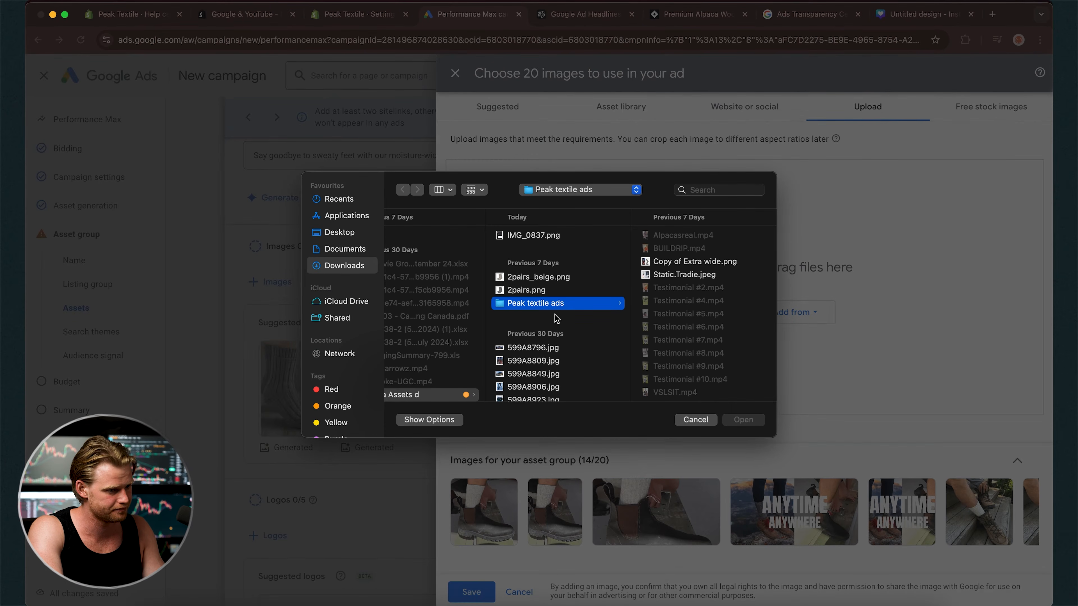
pyautogui.click(669, 275)
pyautogui.click(586, 262)
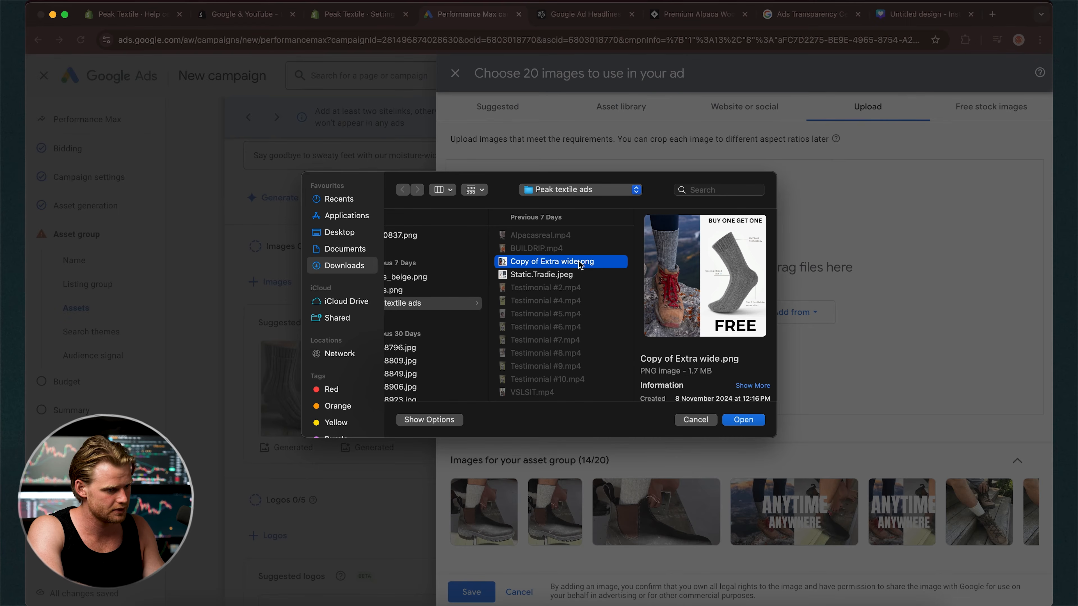
pyautogui.doubleClick(563, 262)
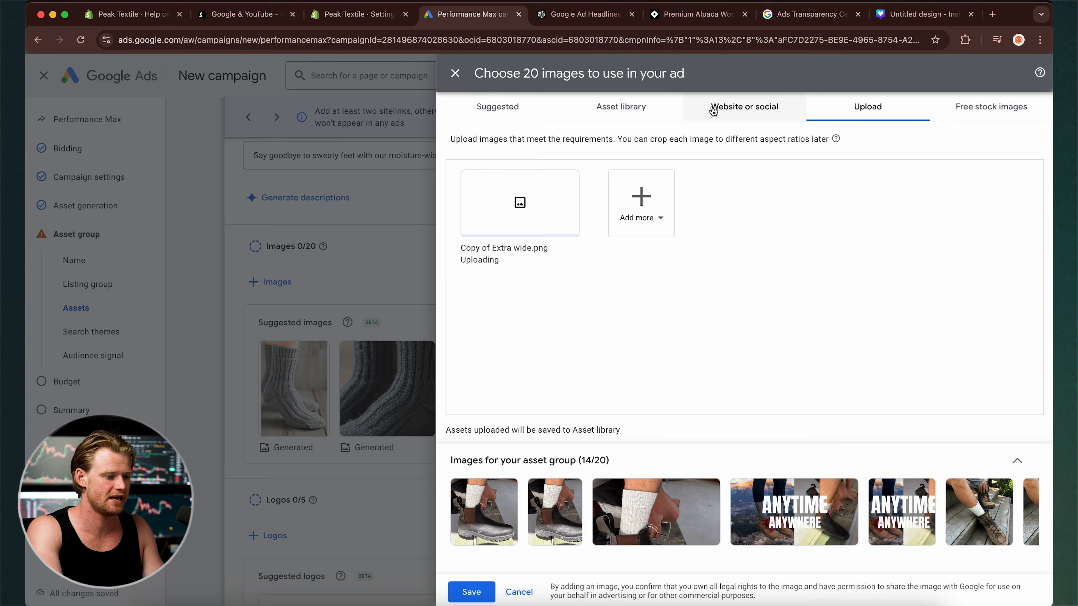
pyautogui.click(728, 116)
pyautogui.scroll(-3, 688, 297)
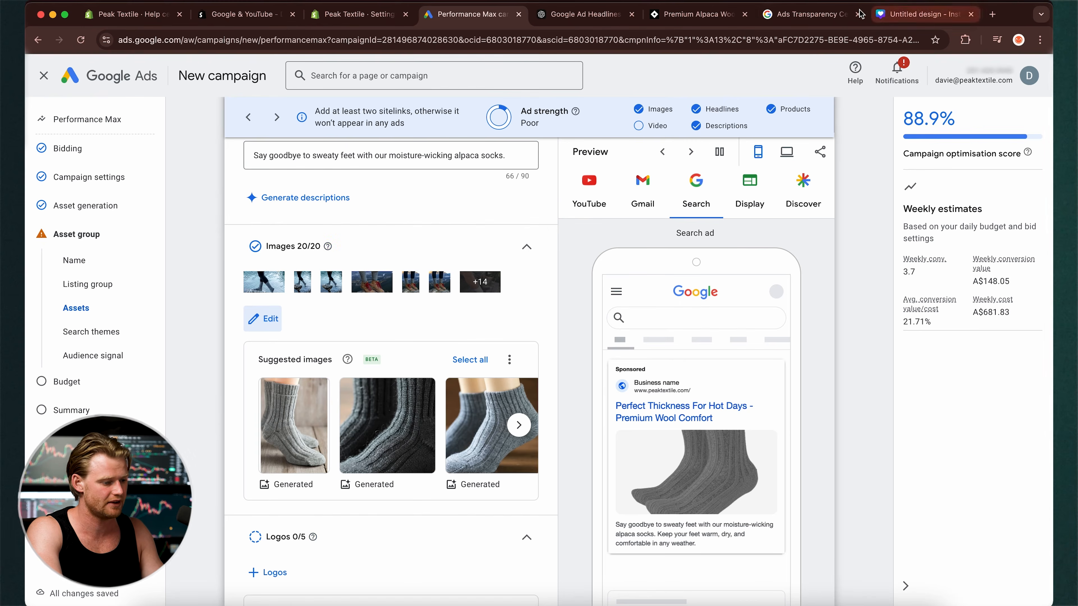
# Step: Examine The Oodie's image and text ads in the Google Ads Transparency Center for ad ideas
pyautogui.click(808, 14)
pyautogui.scroll(-10, 619, 399)
pyautogui.scroll(7, 618, 399)
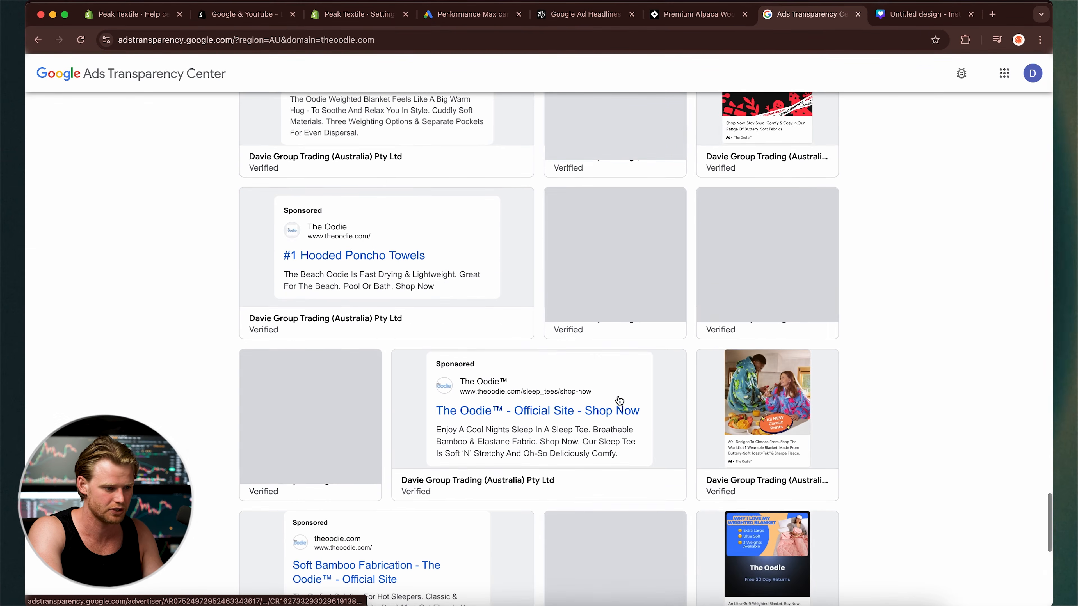
pyautogui.scroll(-2, 717, 343)
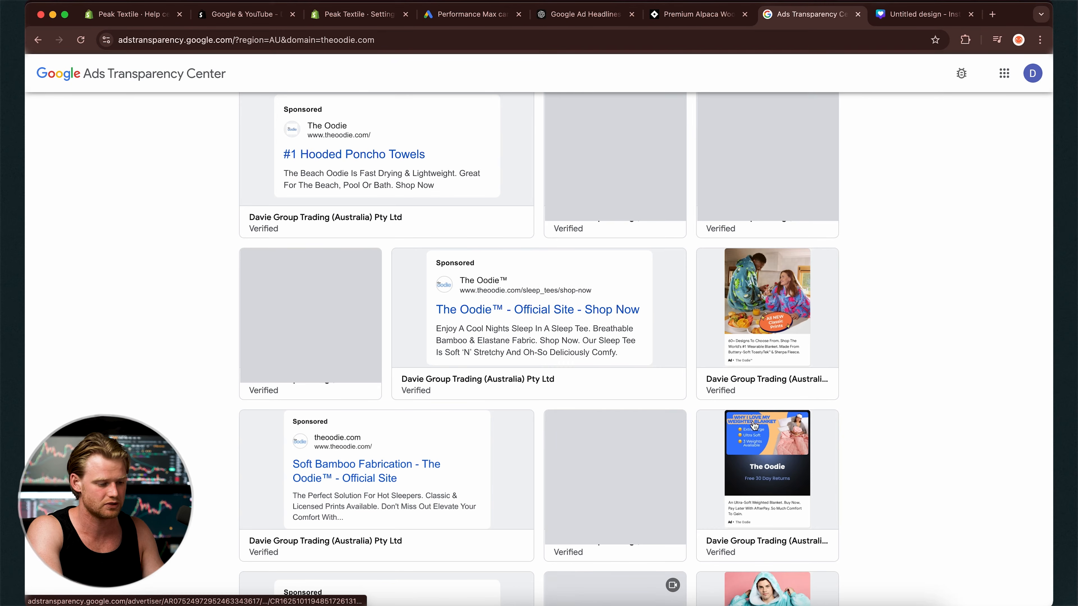
pyautogui.scroll(-10, 760, 446)
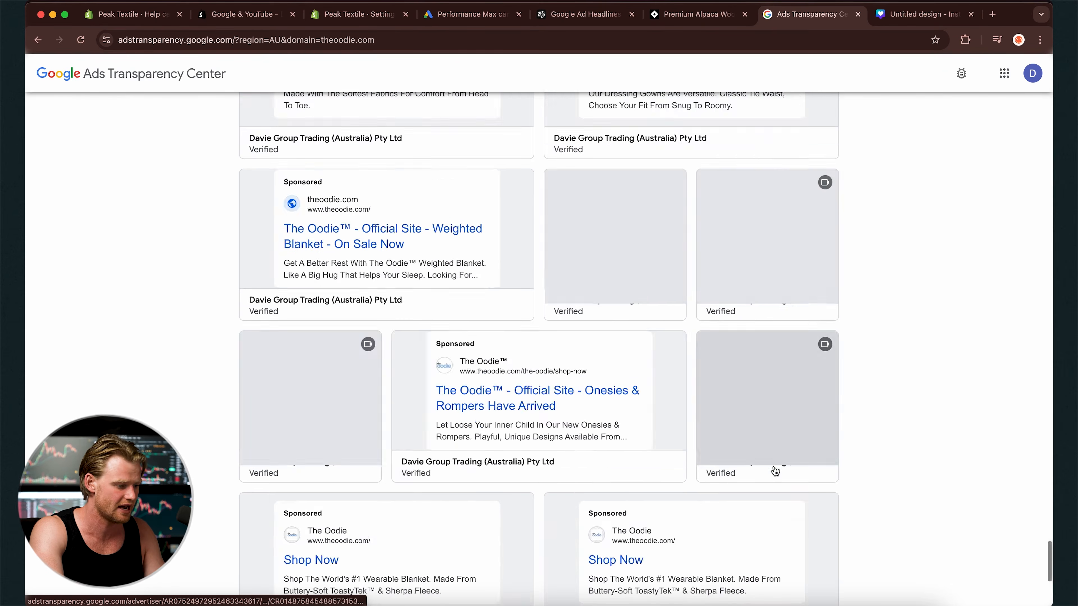
pyautogui.scroll(15, 775, 471)
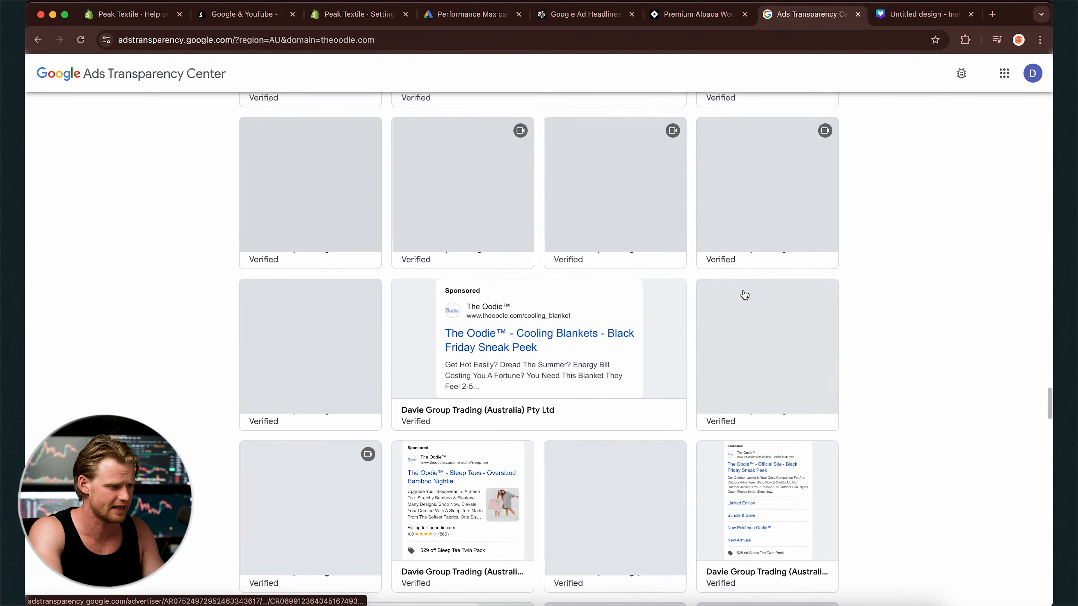
pyautogui.scroll(-3, 745, 295)
pyautogui.click(696, 14)
pyautogui.click(590, 15)
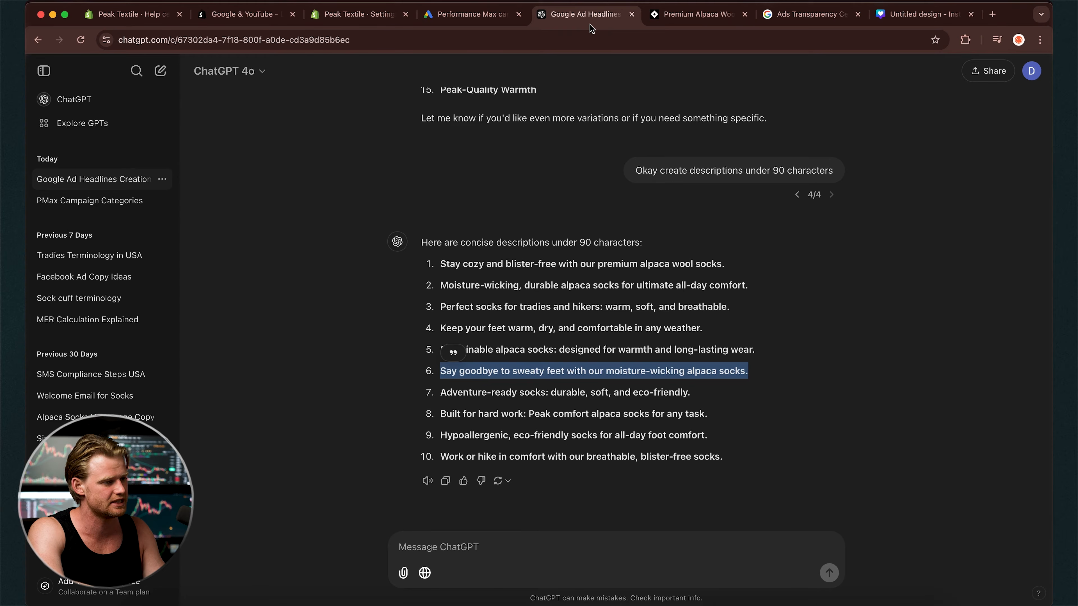
# Step: Return to the Performance Max campaign and upload "Black logo - no background.png" from the png folder as an asset group logo
pyautogui.click(467, 15)
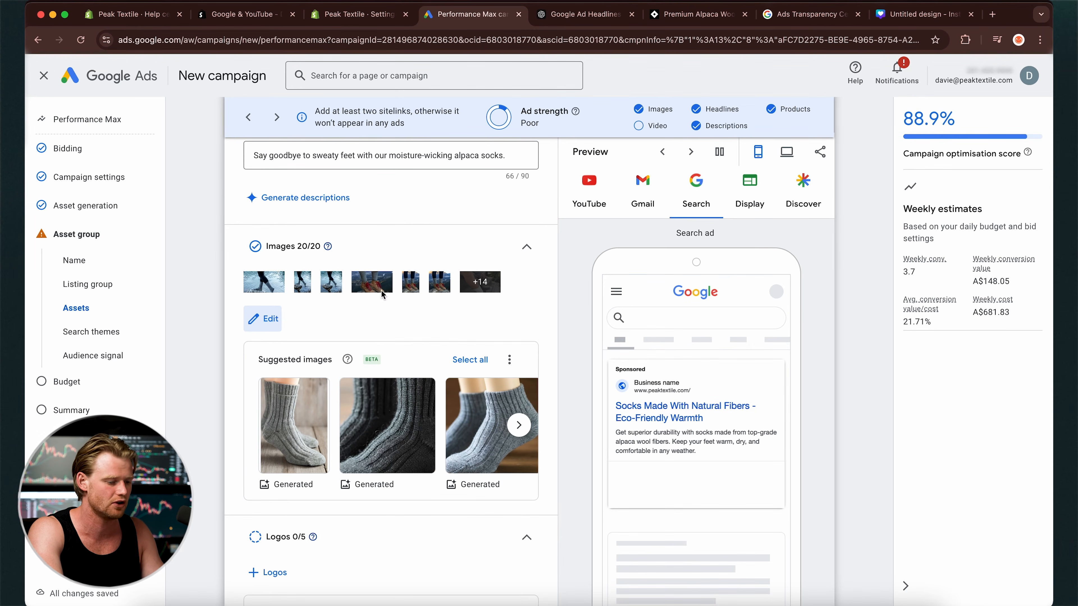
pyautogui.scroll(-6, 387, 308)
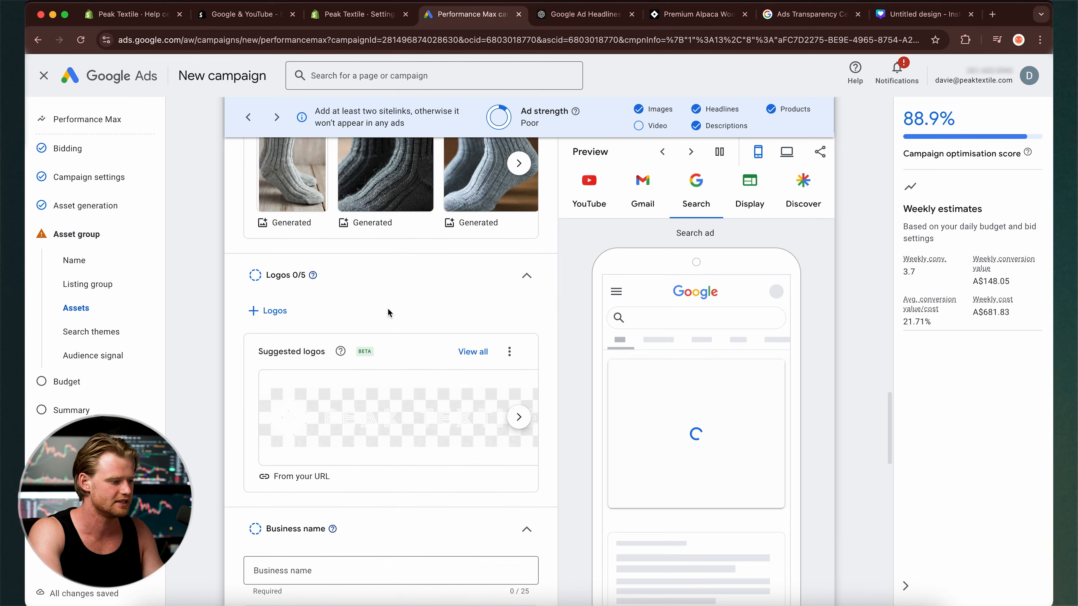
pyautogui.scroll(-3, 388, 313)
pyautogui.scroll(1, 377, 466)
pyautogui.moveTo(372, 351)
pyautogui.scroll(-1, 383, 351)
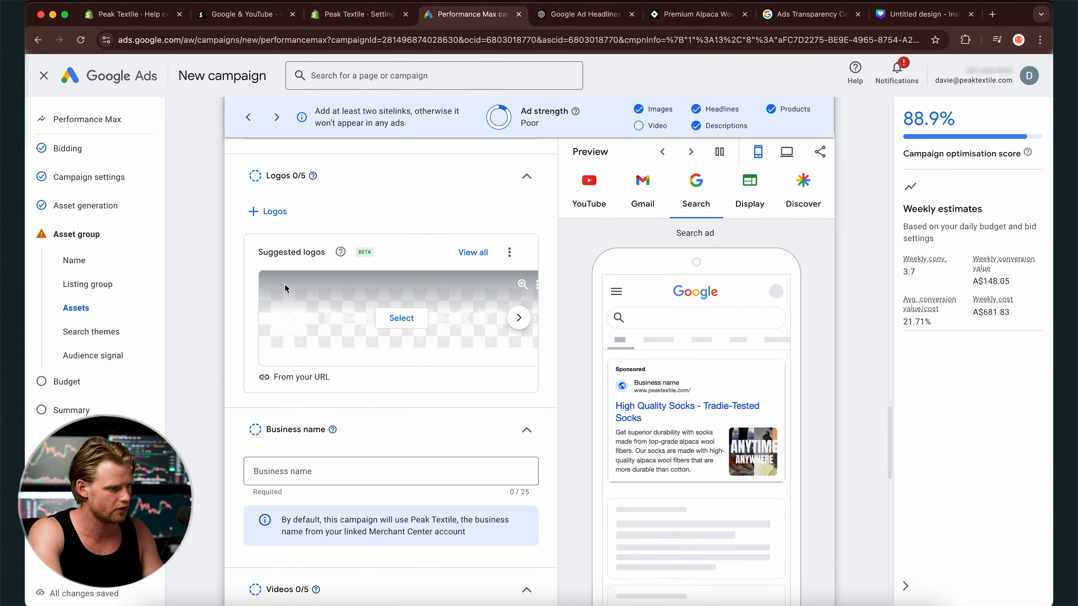
pyautogui.scroll(1, 389, 227)
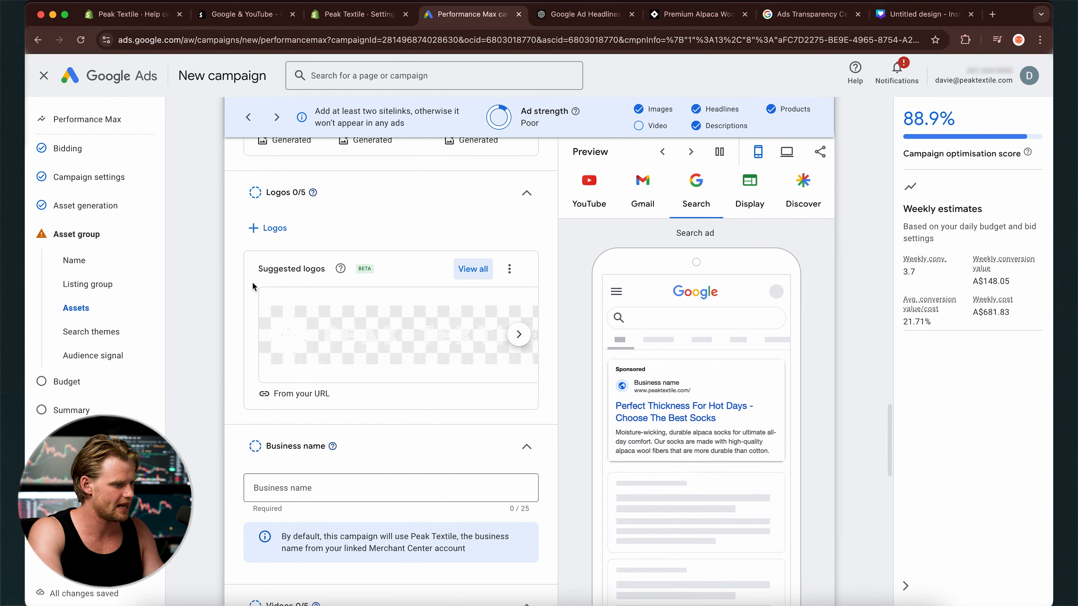
pyautogui.click(266, 231)
pyautogui.click(954, 107)
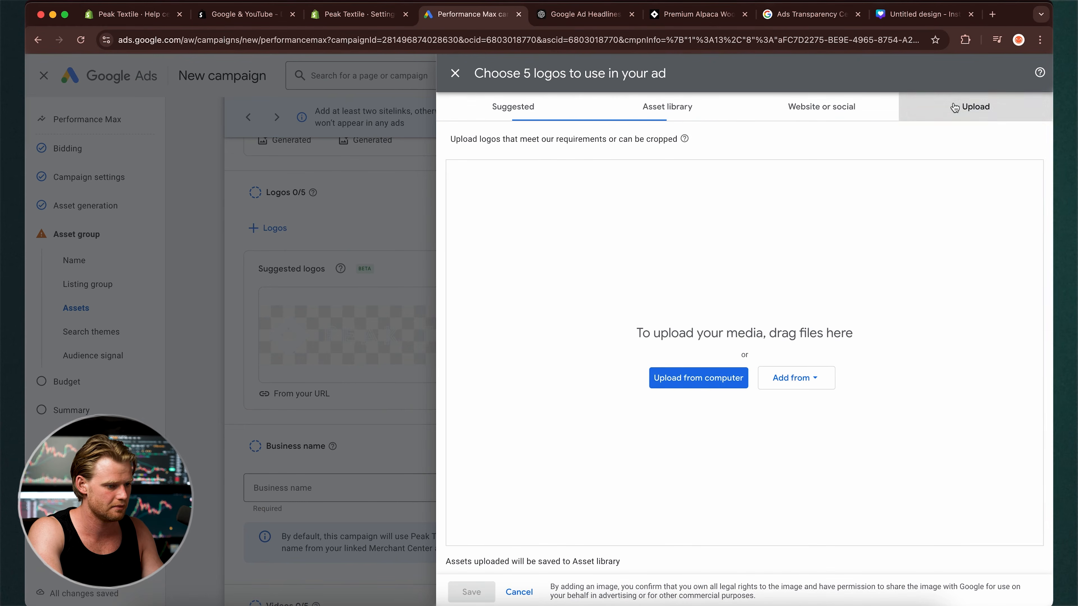
pyautogui.click(698, 380)
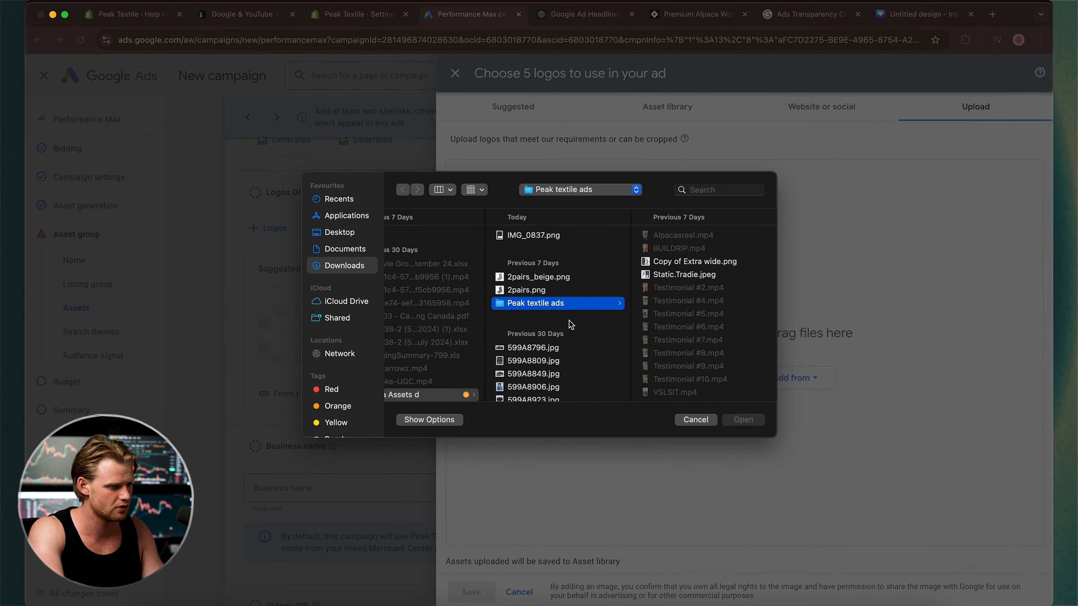
pyautogui.scroll(-3, 693, 337)
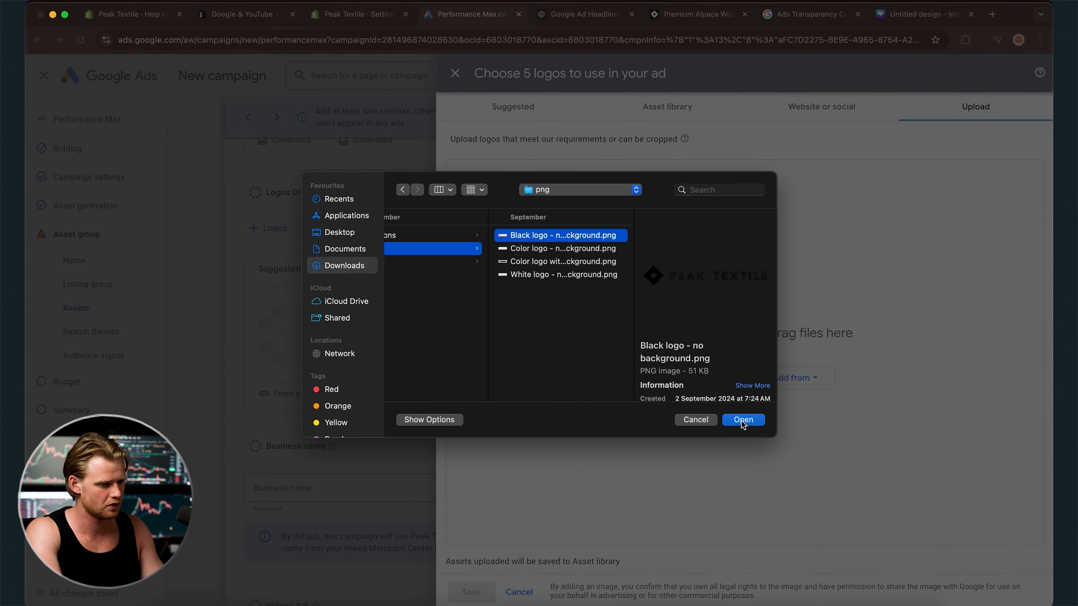
pyautogui.click(743, 422)
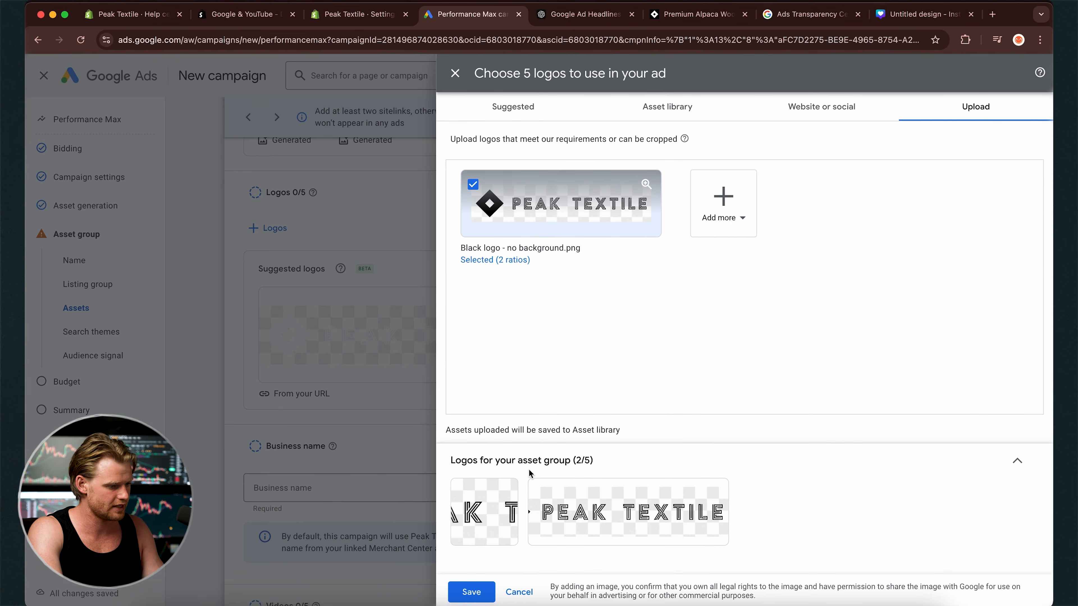
pyautogui.moveTo(511, 501)
pyautogui.click(494, 523)
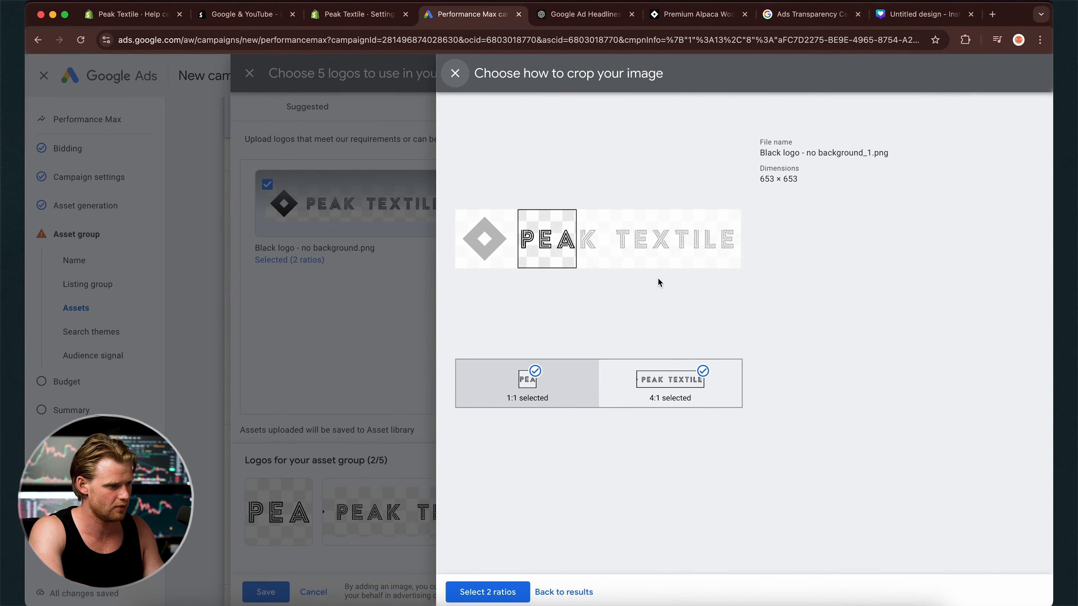
pyautogui.moveTo(527, 235)
pyautogui.mouseDown()
pyautogui.moveTo(465, 235)
pyautogui.moveTo(526, 236)
pyautogui.mouseUp()
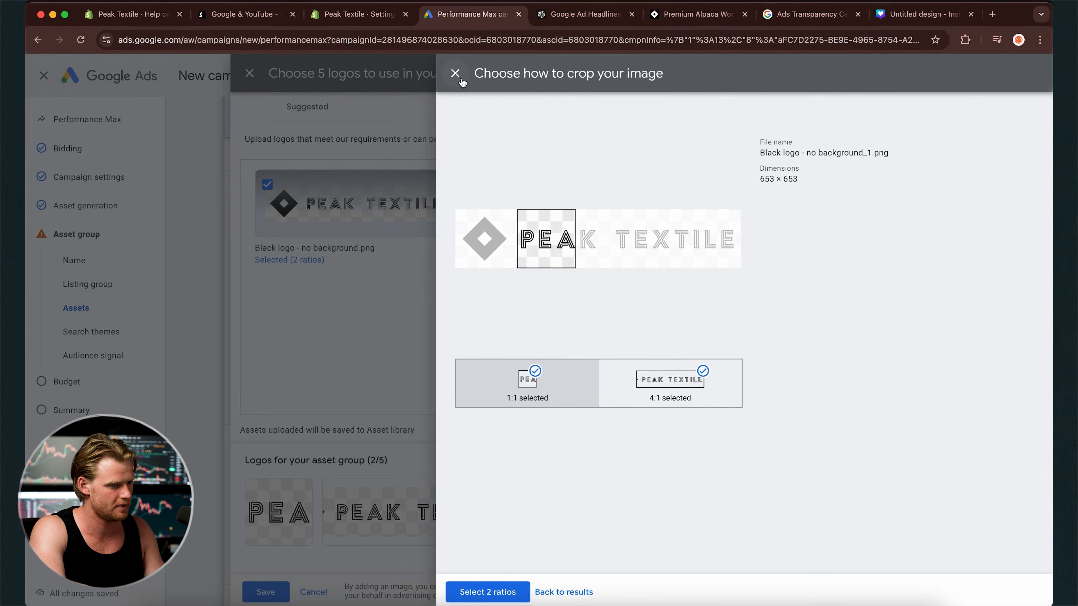
pyautogui.click(457, 69)
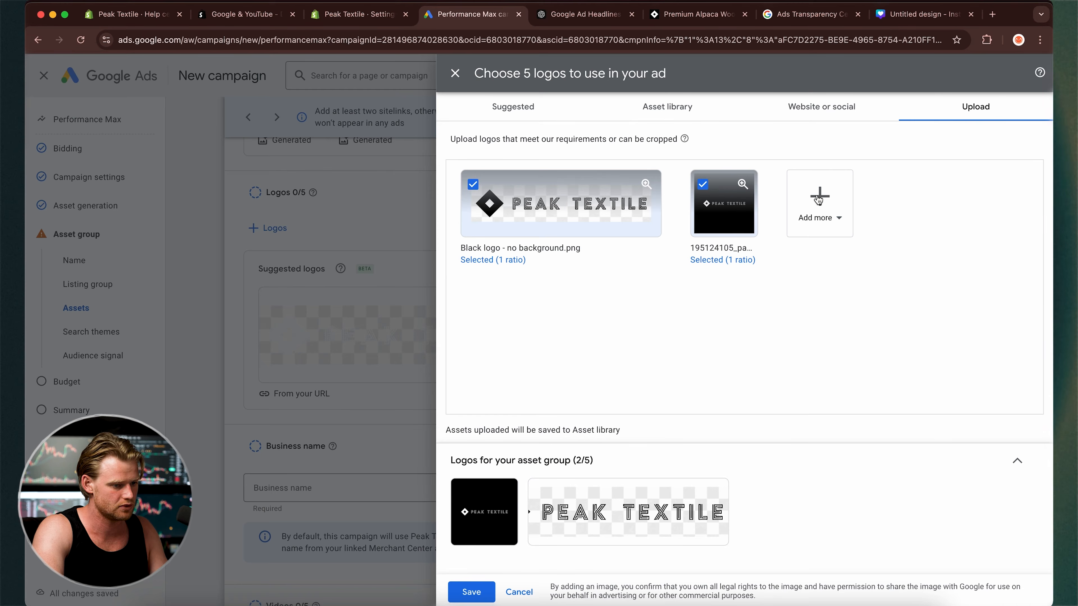
# Step: Add "Color logo - no background.png" from the For Web png folder to the asset group's logos
pyautogui.click(820, 208)
pyautogui.click(835, 244)
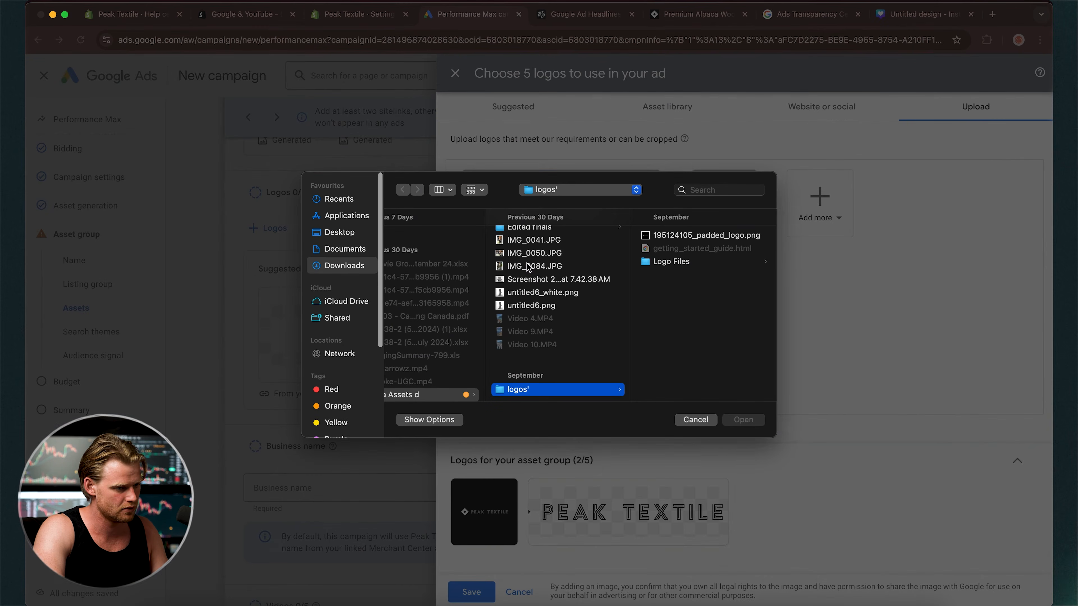
pyautogui.click(662, 263)
pyautogui.click(659, 236)
pyautogui.click(610, 249)
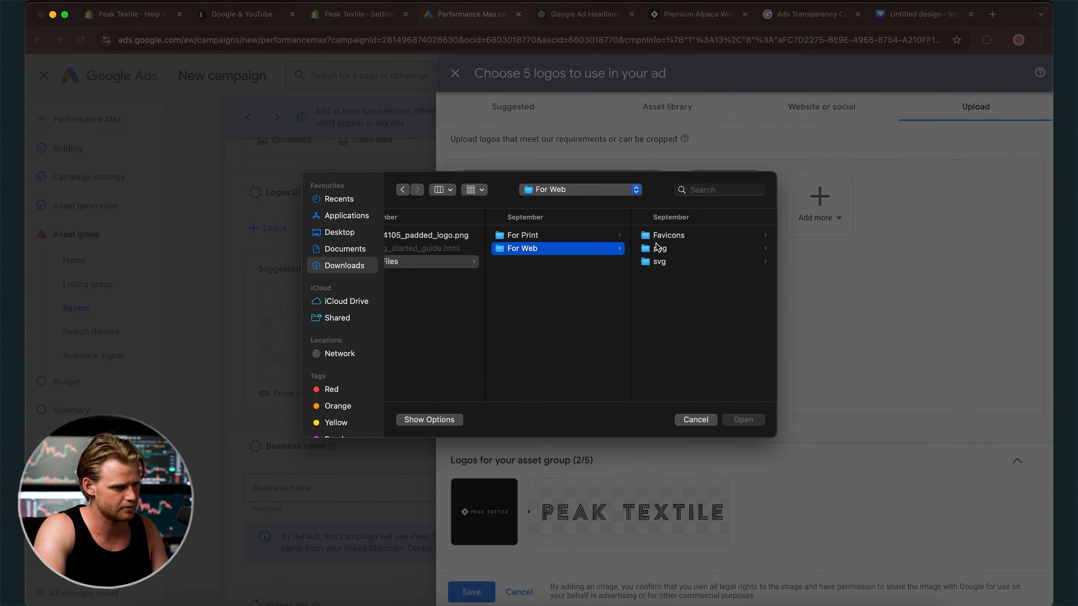
pyautogui.click(676, 250)
pyautogui.doubleClick(681, 262)
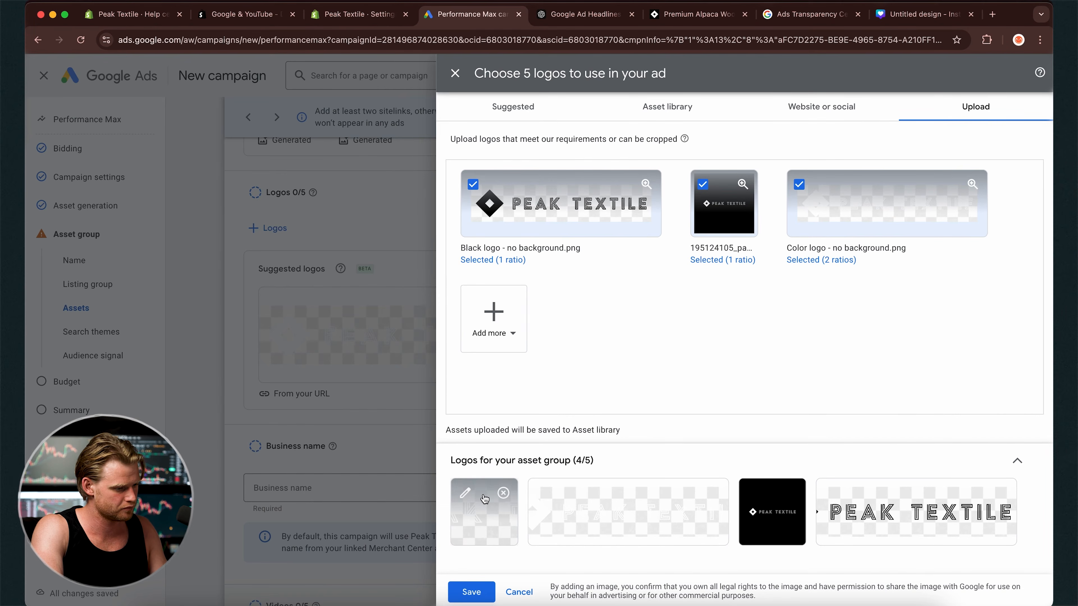
# Step: Move the color logo's square crop to the start of the logo and save the asset group's logo selection
pyautogui.click(466, 493)
pyautogui.moveTo(561, 239); pyautogui.dragTo(454, 240)
pyautogui.click(487, 593)
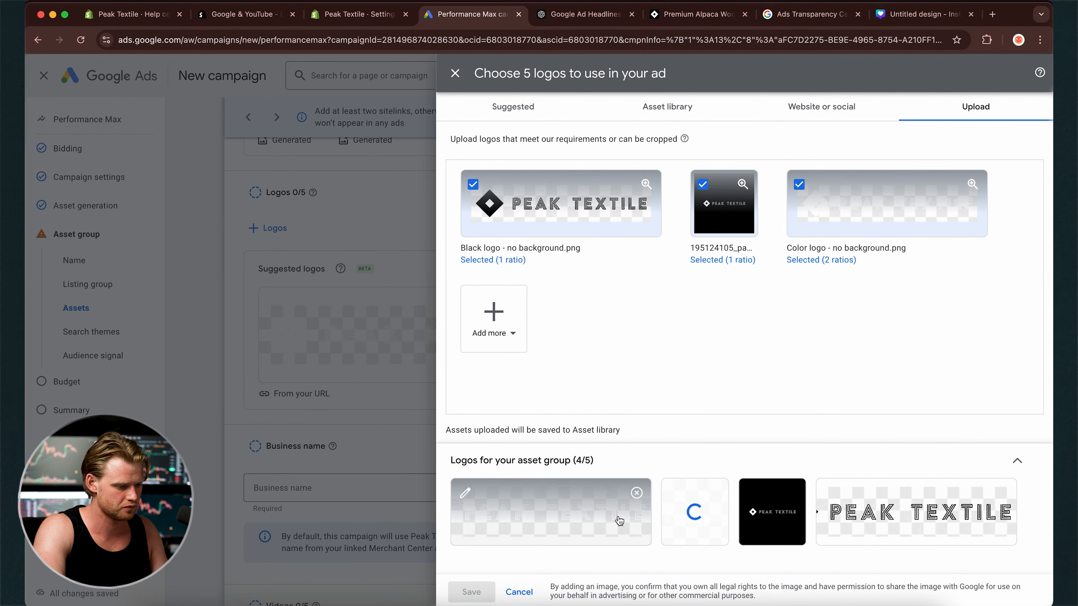
pyautogui.click(471, 592)
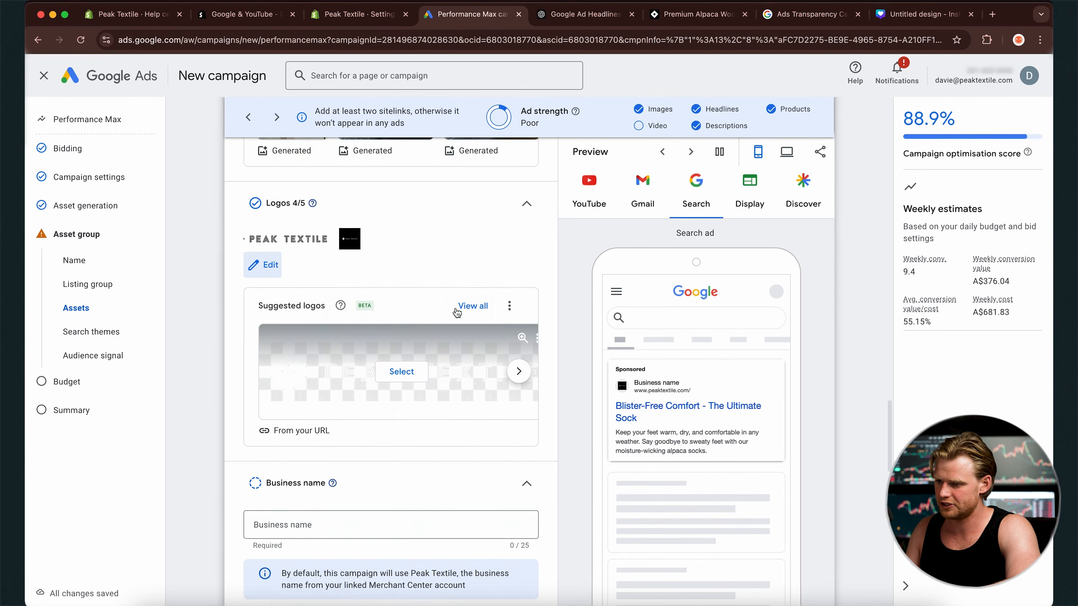
# Step: Preview how the ad looks in Gmail with the selected images and logos
pyautogui.scroll(2, 702, 307)
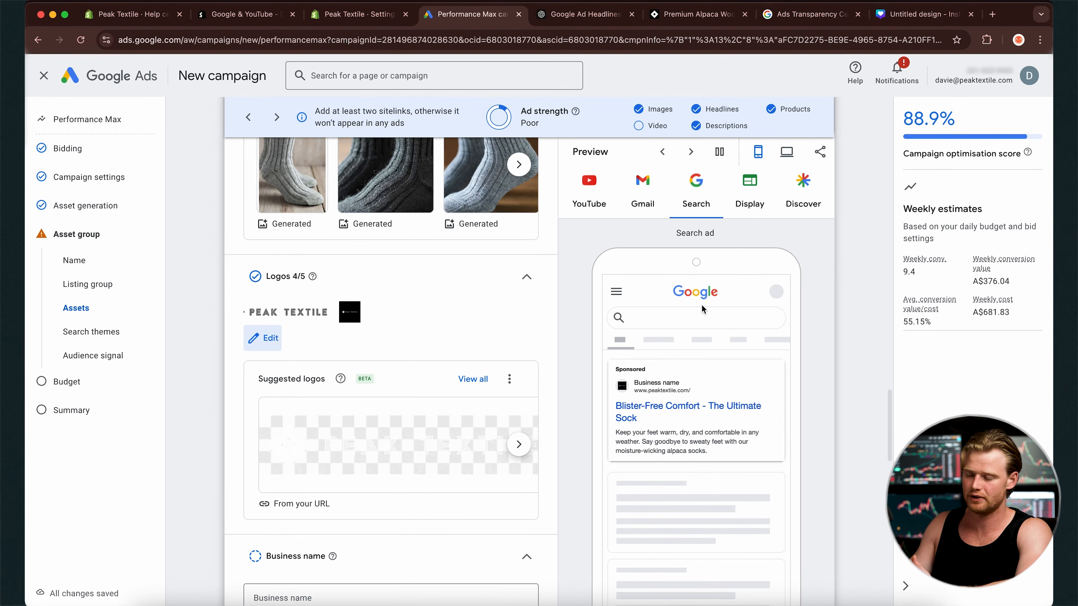
pyautogui.scroll(6, 702, 304)
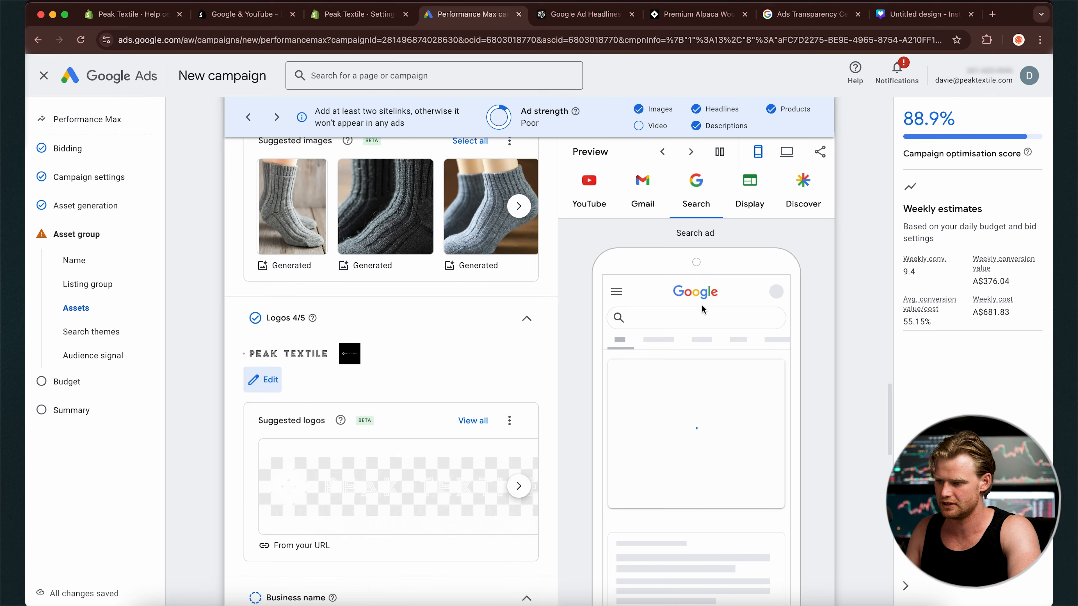
pyautogui.scroll(3, 749, 170)
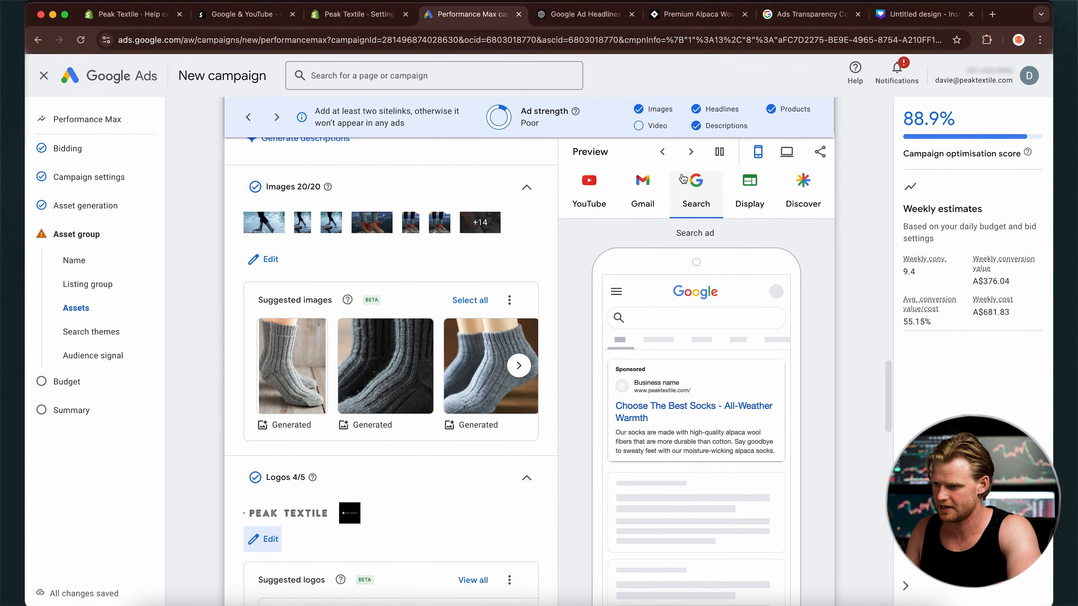
pyautogui.scroll(1, 682, 179)
pyautogui.click(641, 181)
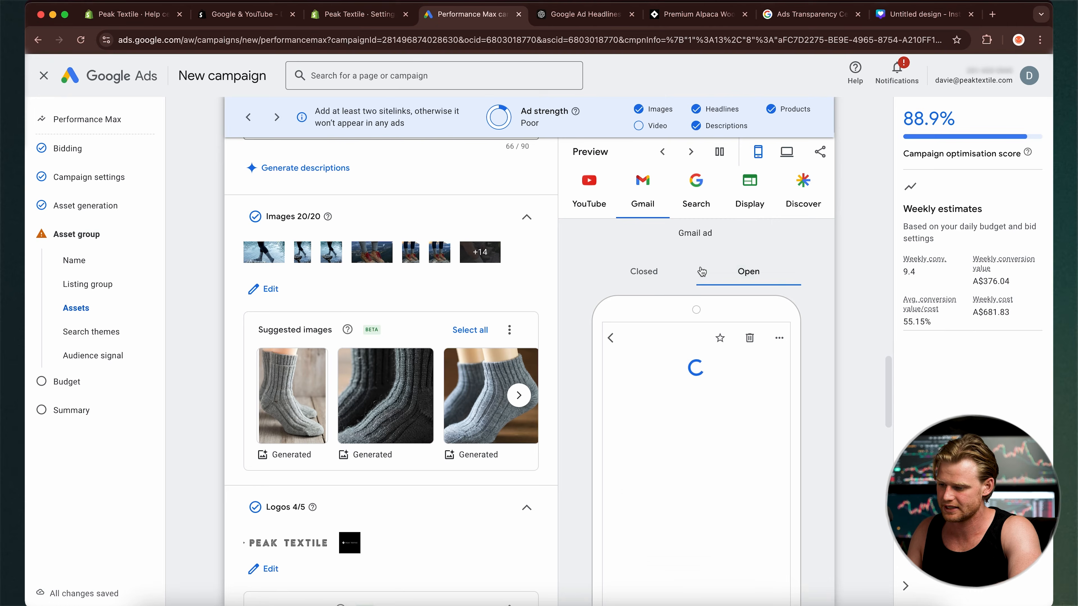
pyautogui.scroll(-2, 722, 479)
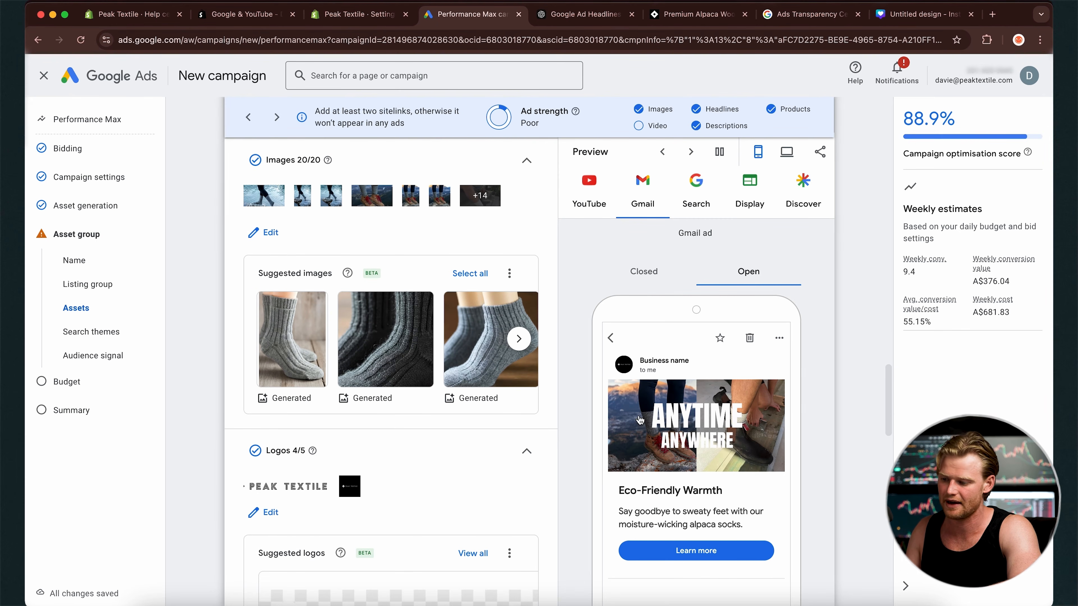
# Step: Preview how the ad looks on Google Search, moving through its variations in the mobile and desktop formats
pyautogui.click(706, 187)
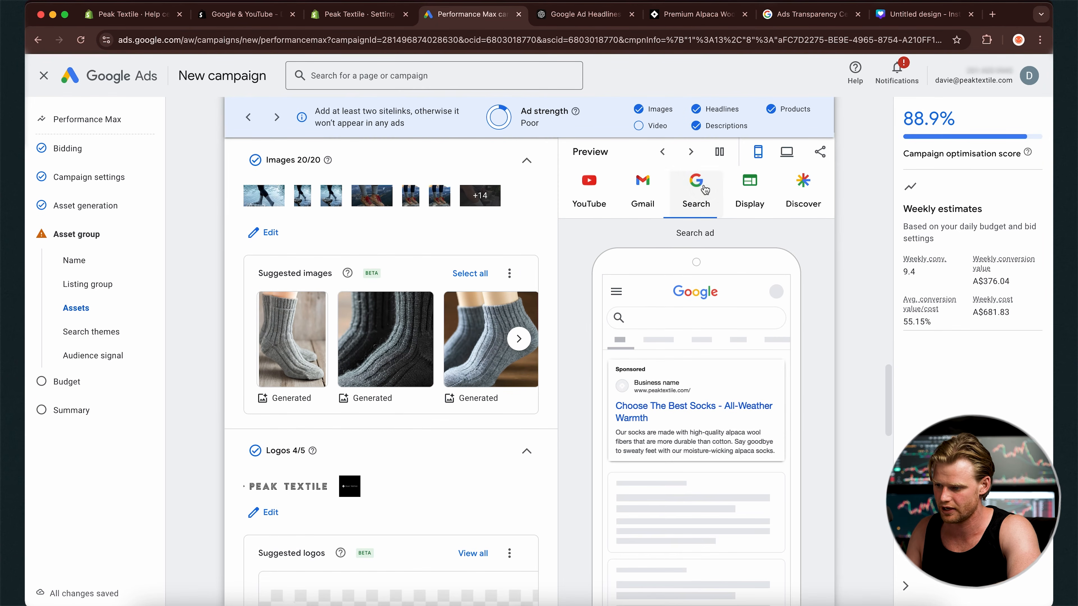
pyautogui.scroll(-10, 439, 319)
pyautogui.scroll(2, 440, 319)
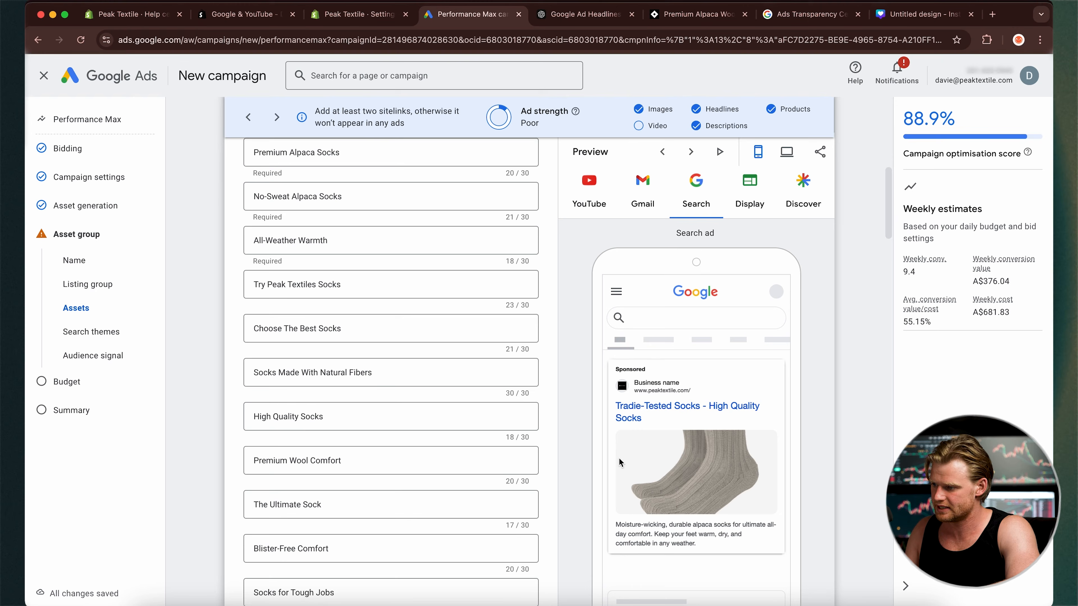
pyautogui.scroll(2, 394, 228)
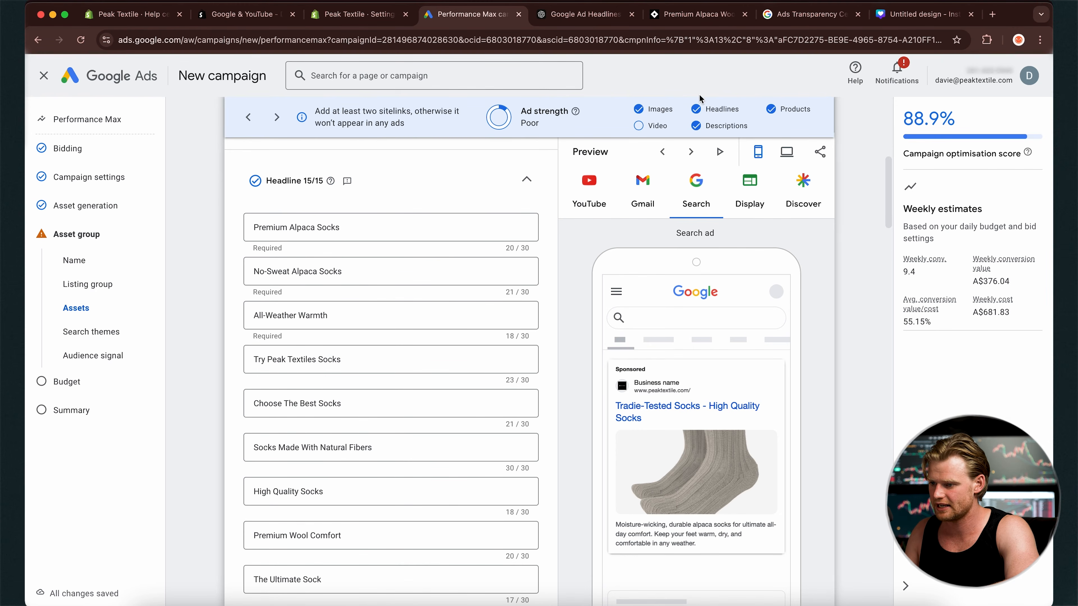
pyautogui.click(691, 153)
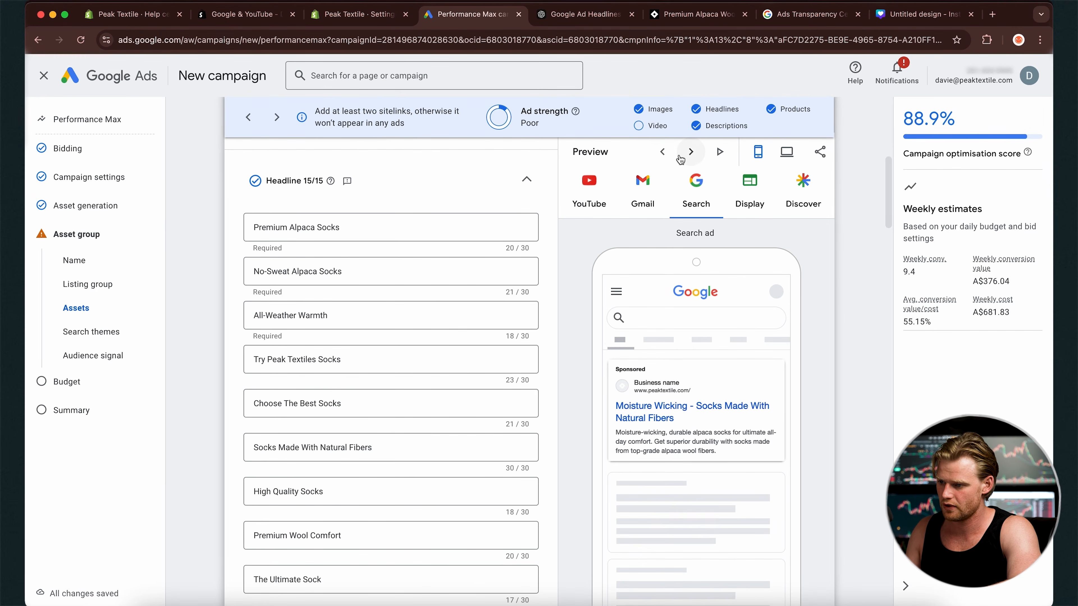
pyautogui.click(661, 156)
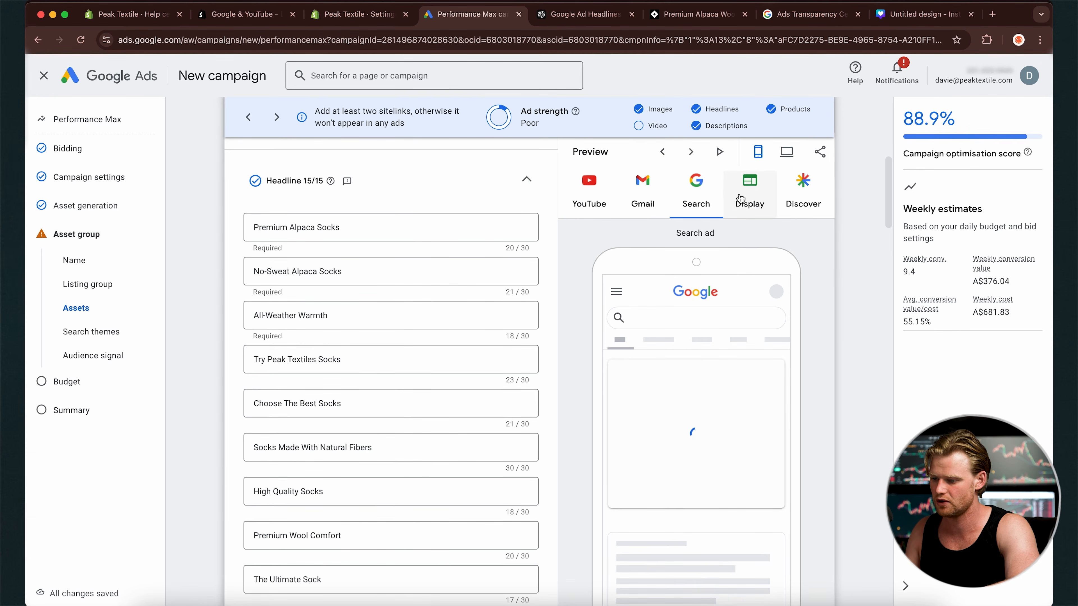
pyautogui.scroll(3, 713, 245)
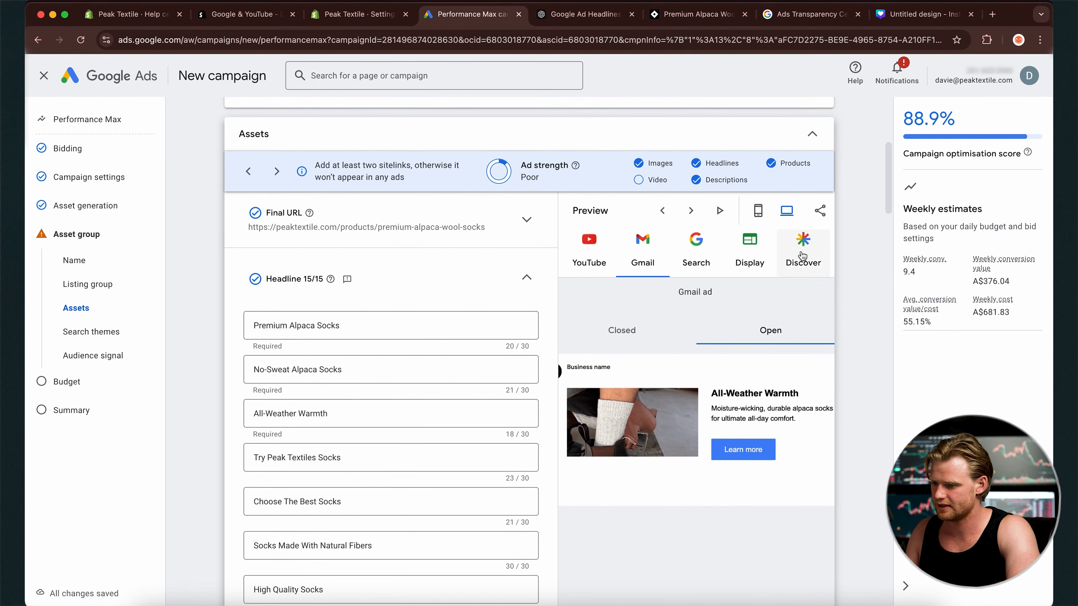
# Step: Set the asset group's business name to "Peak Textile"
pyautogui.scroll(-15, 433, 493)
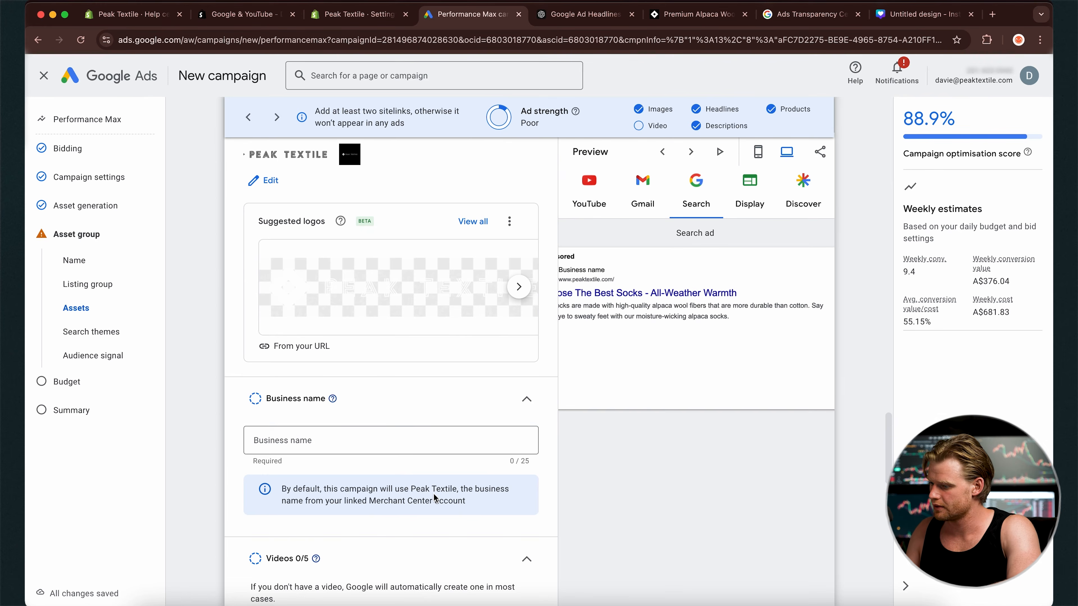
pyautogui.click(378, 354)
pyautogui.write('Peak Texti')
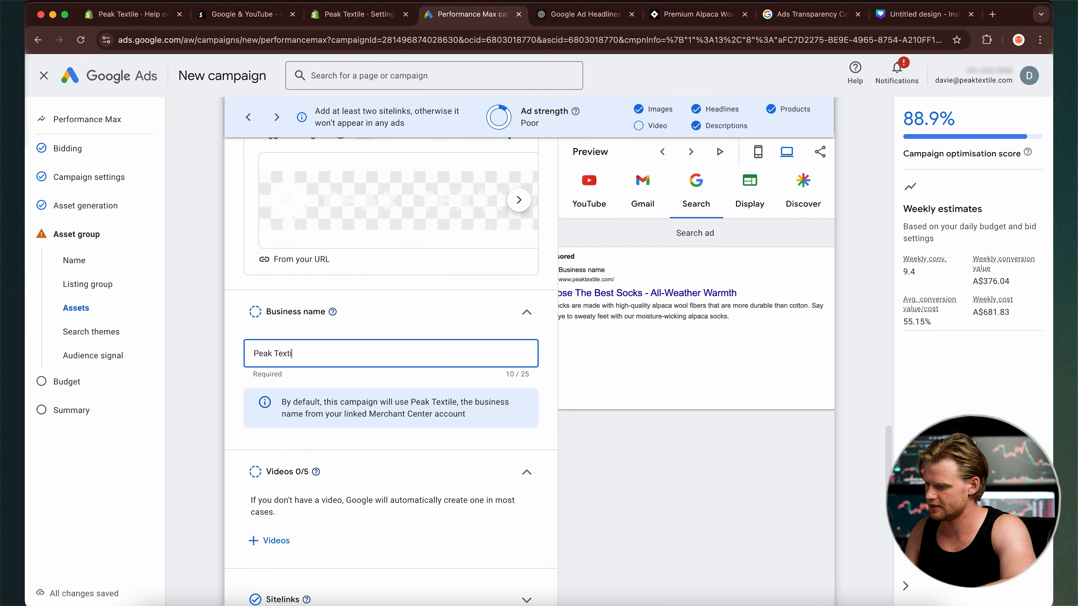
pyautogui.write('le')
# Step: Skip past the optional videos and expand the asset group's sitelinks
pyautogui.scroll(-6, 369, 357)
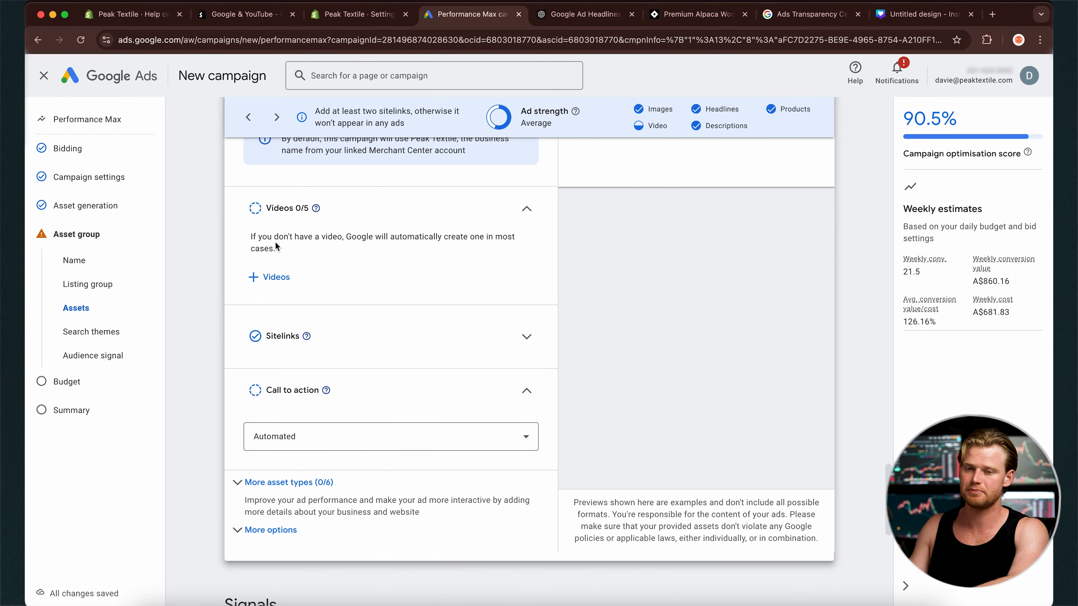
pyautogui.scroll(3, 276, 244)
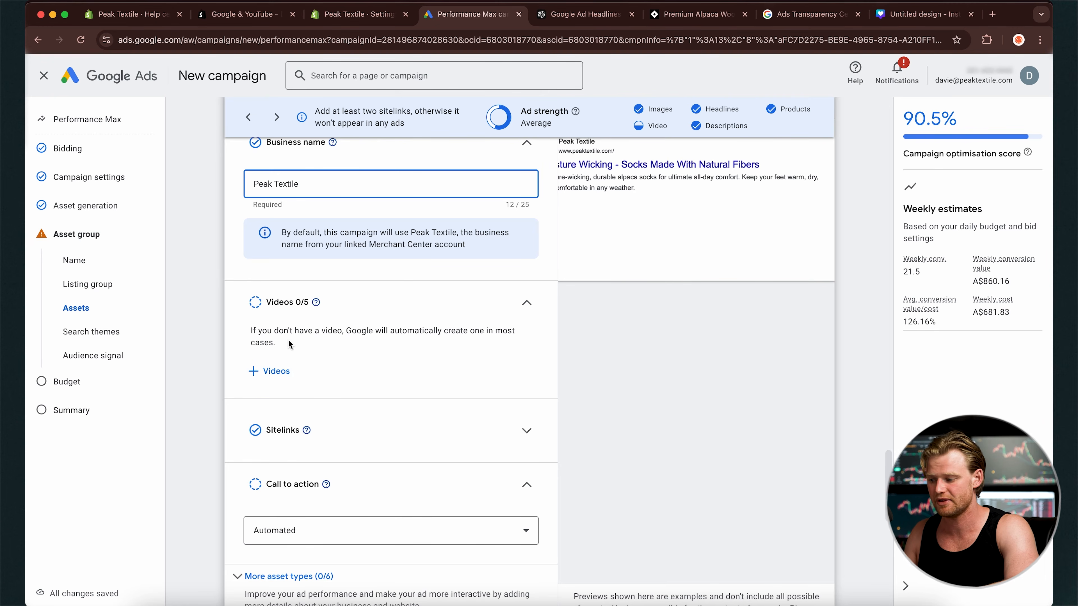
pyautogui.scroll(-1, 289, 344)
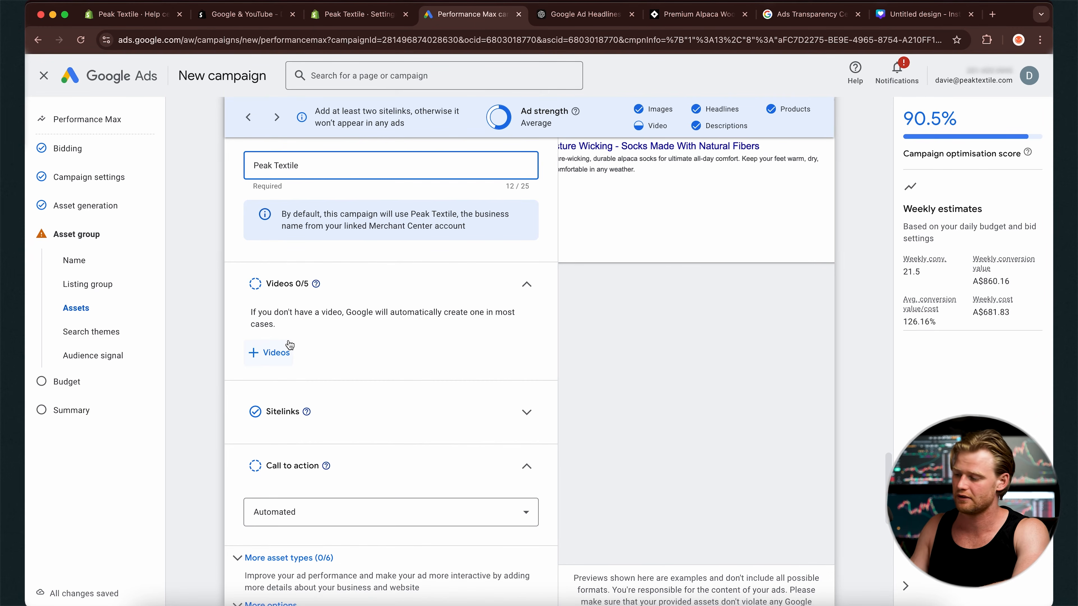
pyautogui.scroll(-3, 267, 327)
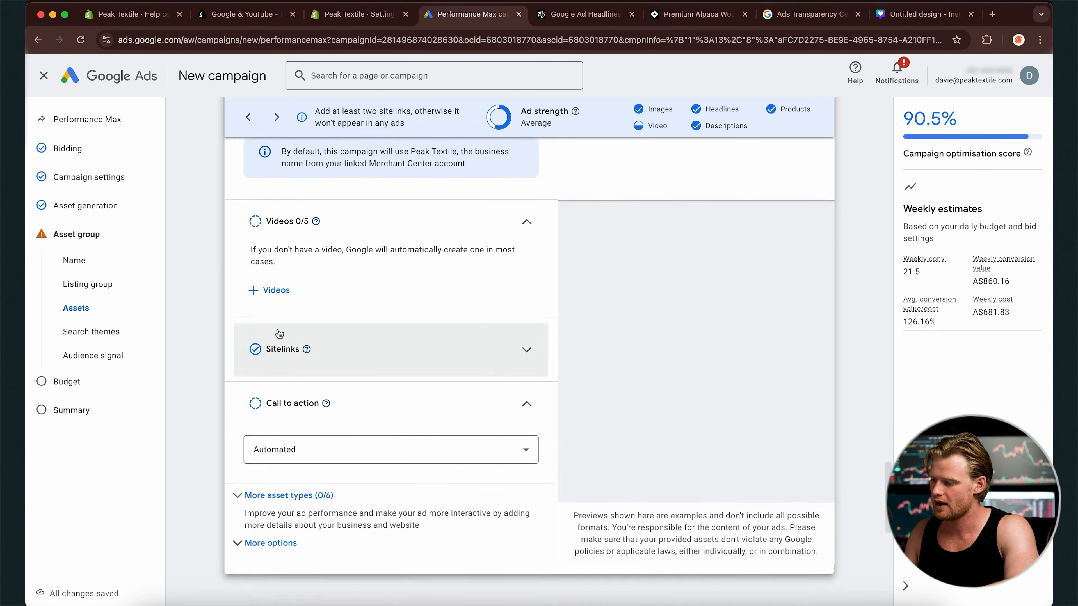
pyautogui.scroll(-2, 382, 340)
pyautogui.click(384, 322)
pyautogui.scroll(-3, 428, 313)
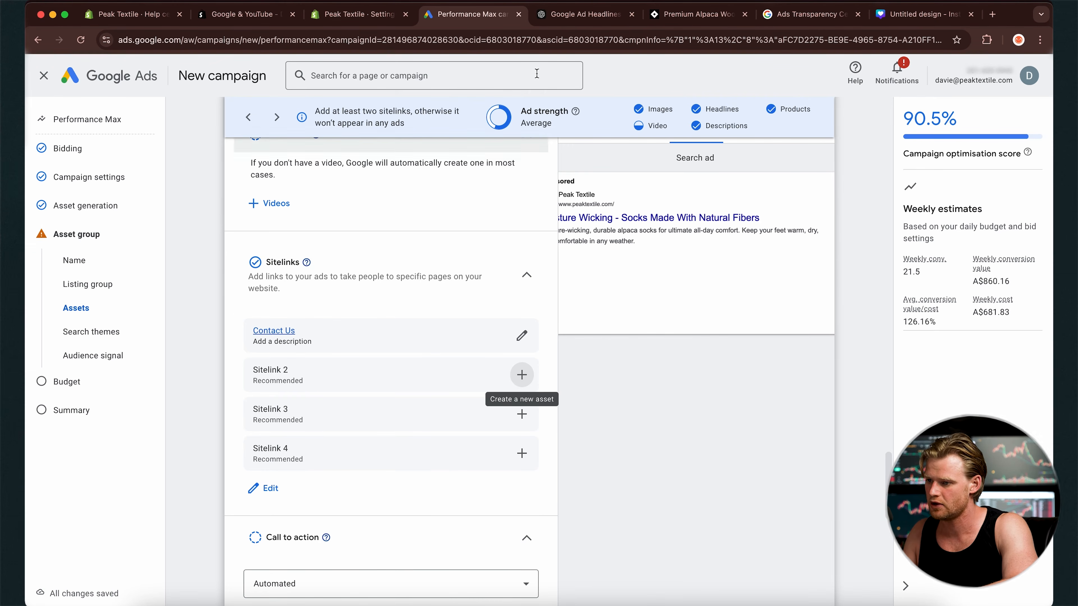
# Step: Open the About Us page on the Peak Textile store and return to the Performance Max campaign
pyautogui.press('super+6')
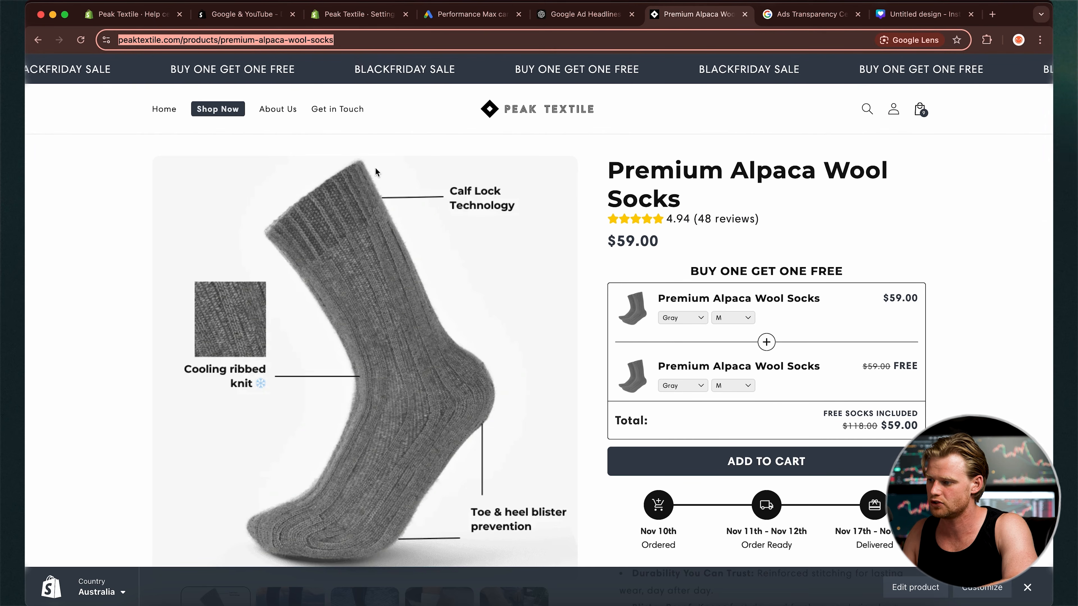
pyautogui.click(278, 110)
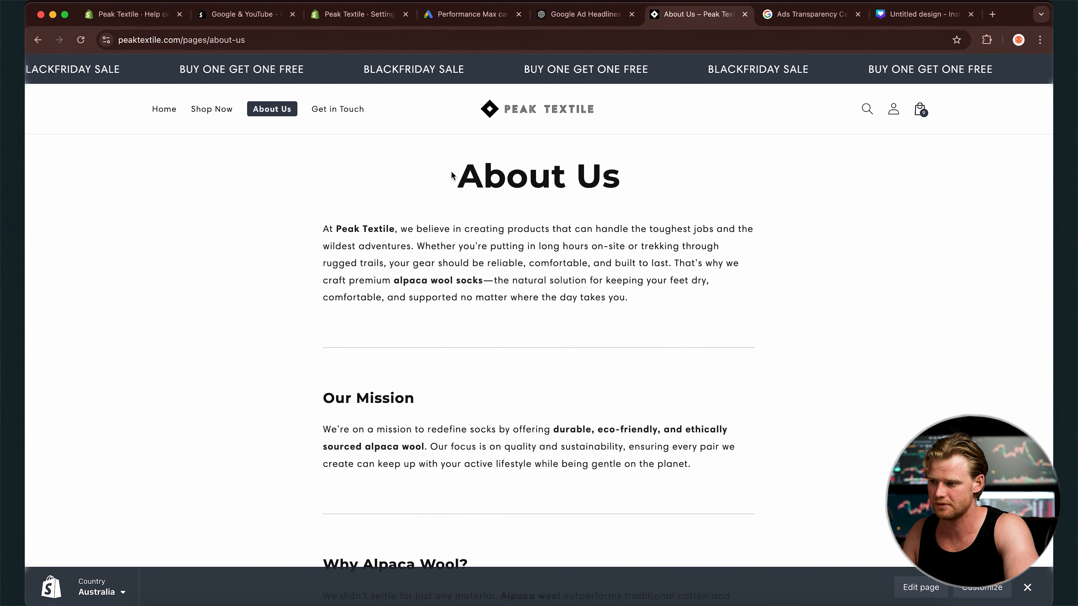
pyautogui.press('super+alt+Left')
pyautogui.press('super+alt+Left')
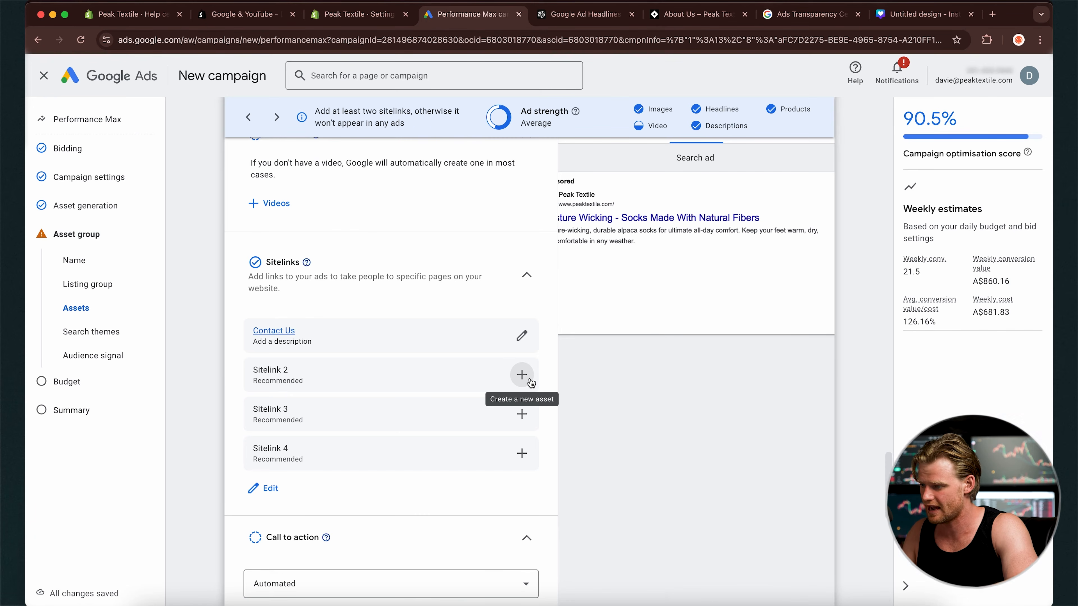
# Step: Start a new sitelink named "Our Mission" with the descriptions "Affordable comfortable socks" and "Premium alpaca socks"
pyautogui.click(522, 375)
pyautogui.write('Our Mission')
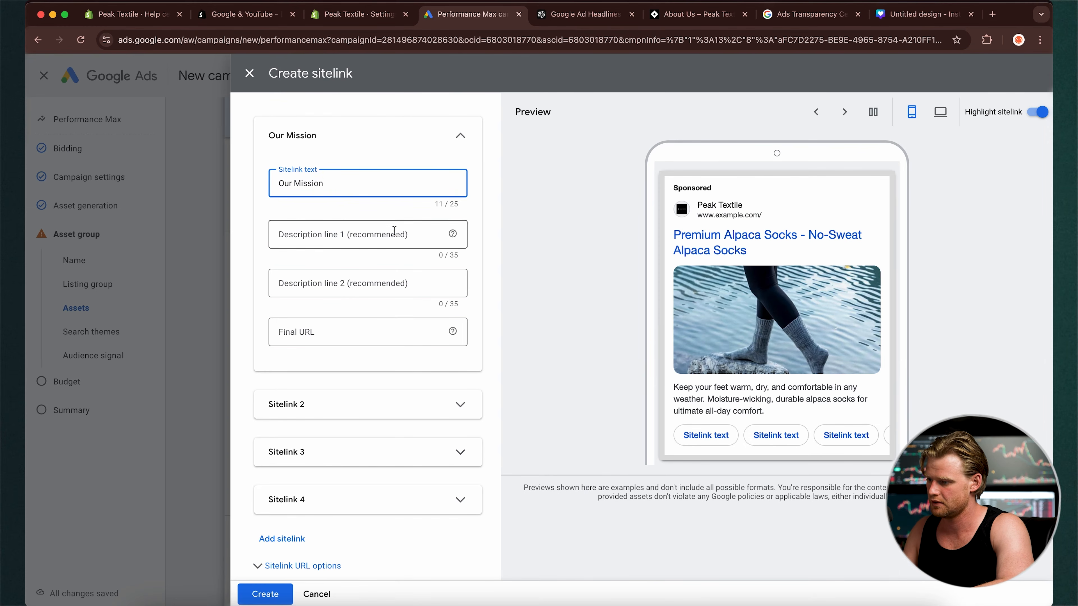
pyautogui.click(394, 231)
pyautogui.write('Affordable comfort')
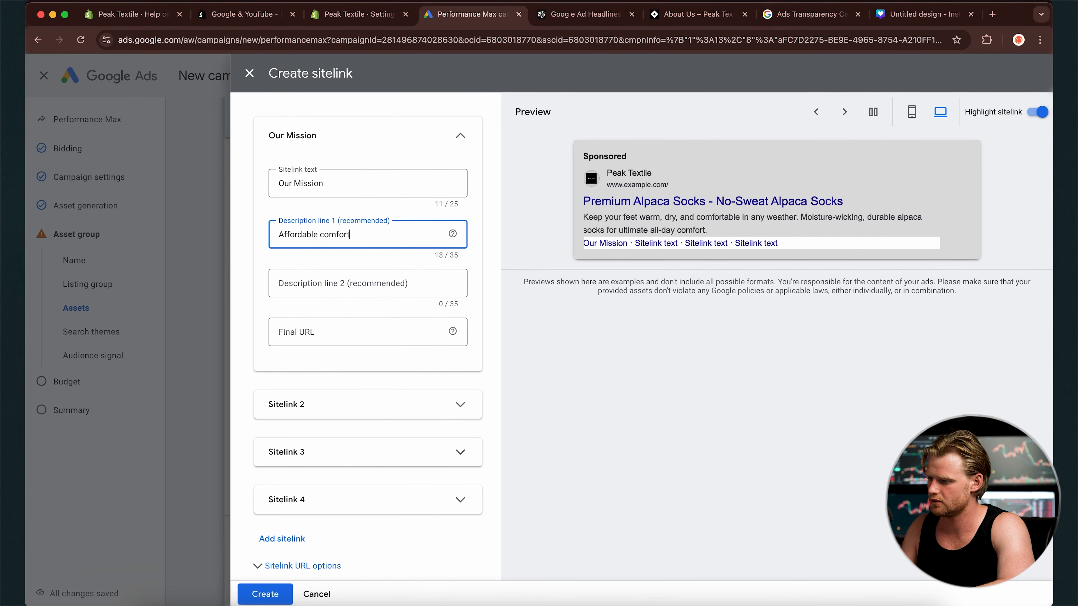
pyautogui.write('able socks')
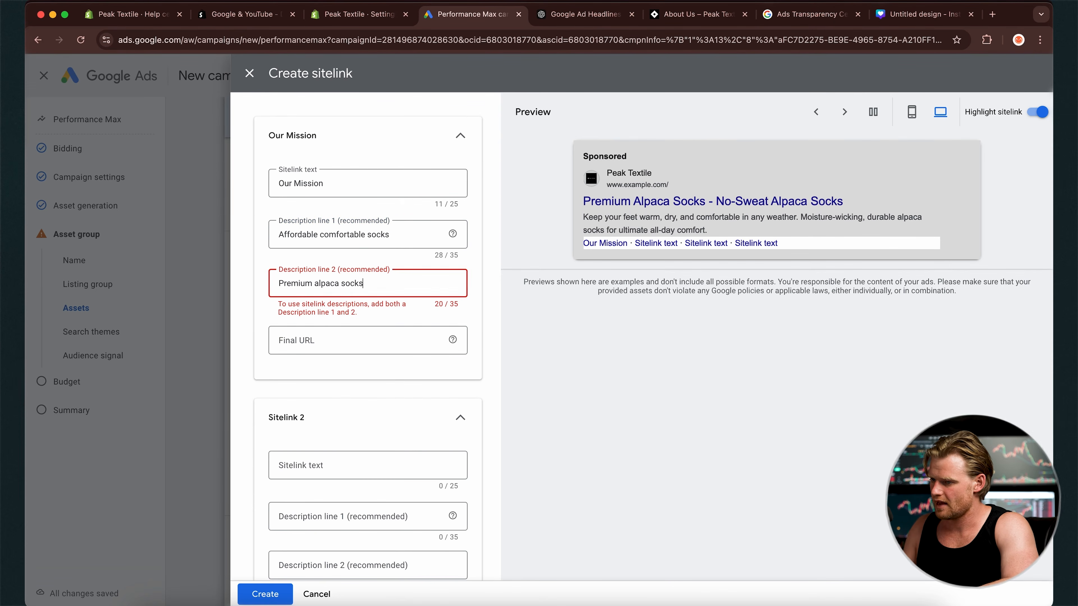
pyautogui.press('Tab')
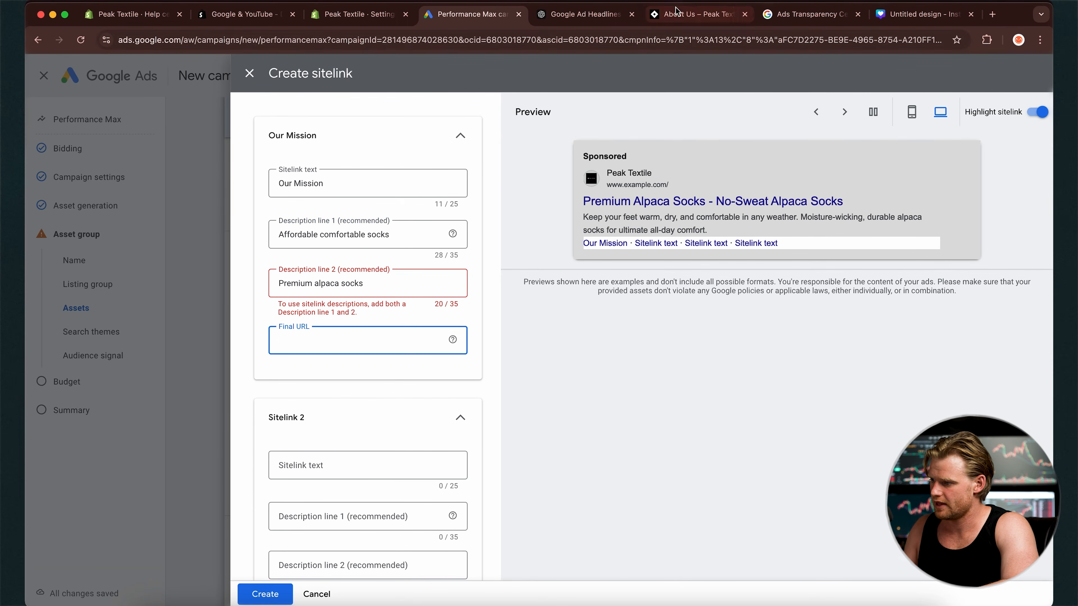
pyautogui.click(677, 13)
pyautogui.hotkey('ctrl', 'c')
pyautogui.click(471, 14)
pyautogui.hotkey('ctrl', 'v')
# Step: Create the Our Mission sitelink, leaving the other sitelink entries in the form blank
pyautogui.scroll(-5, 343, 378)
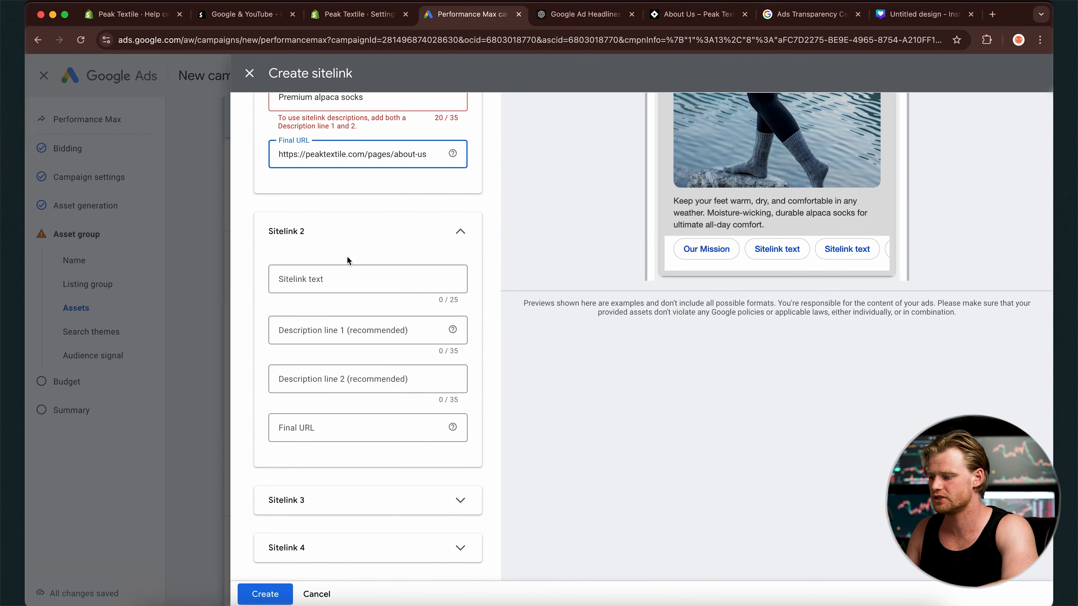
pyautogui.click(356, 288)
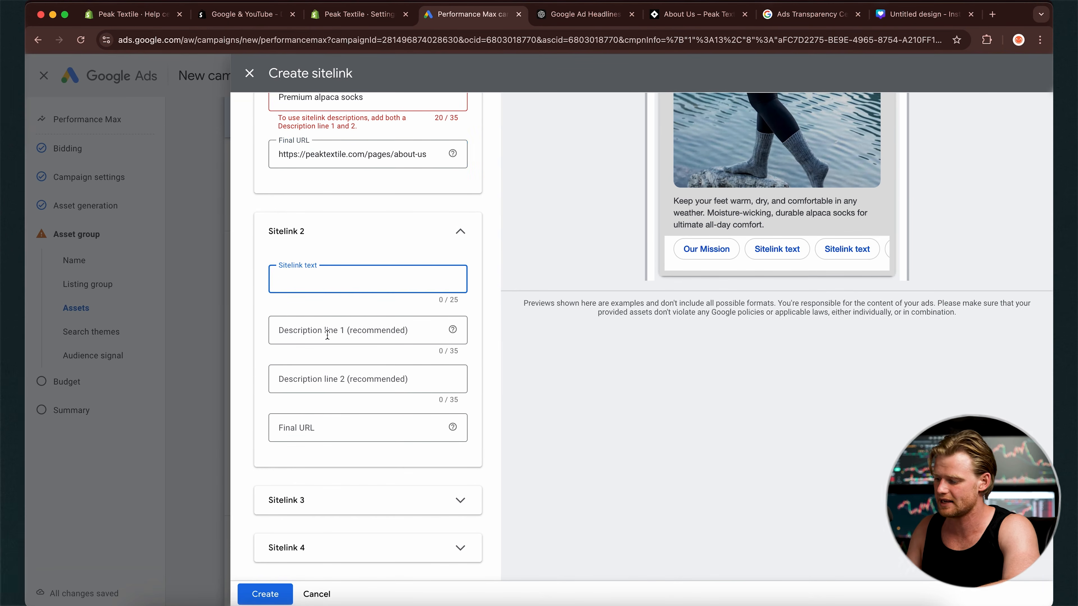
pyautogui.scroll(-2, 299, 292)
pyautogui.click(310, 422)
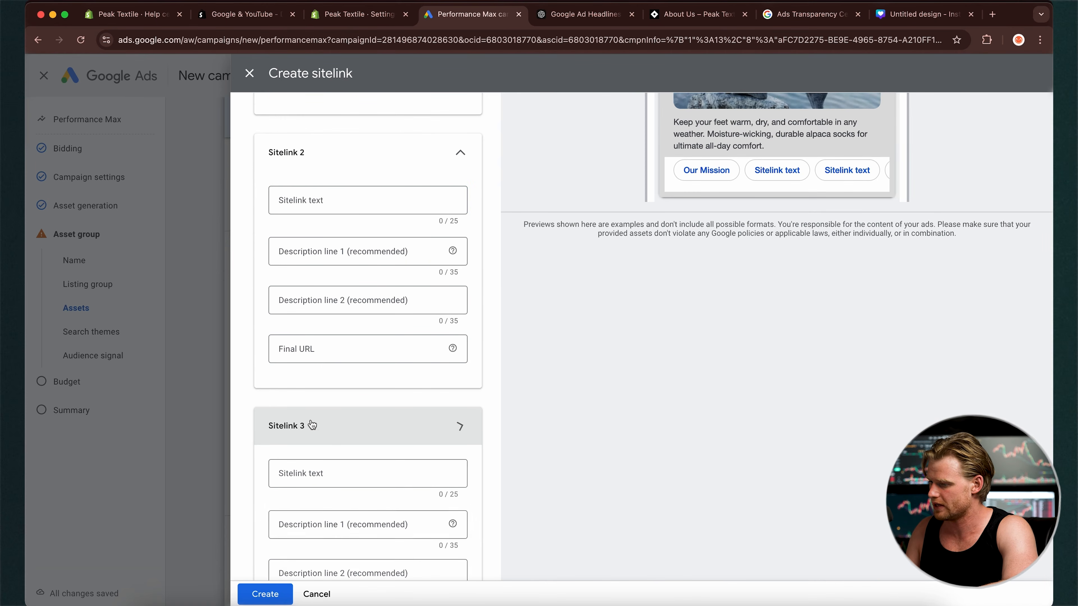
pyautogui.click(311, 422)
pyautogui.click(365, 192)
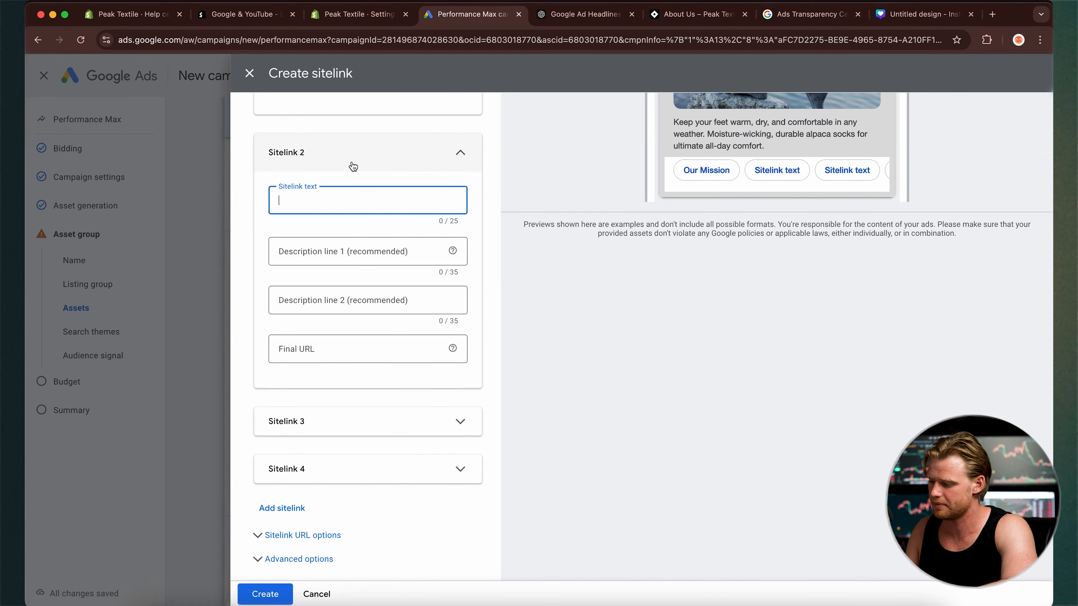
pyautogui.click(494, 327)
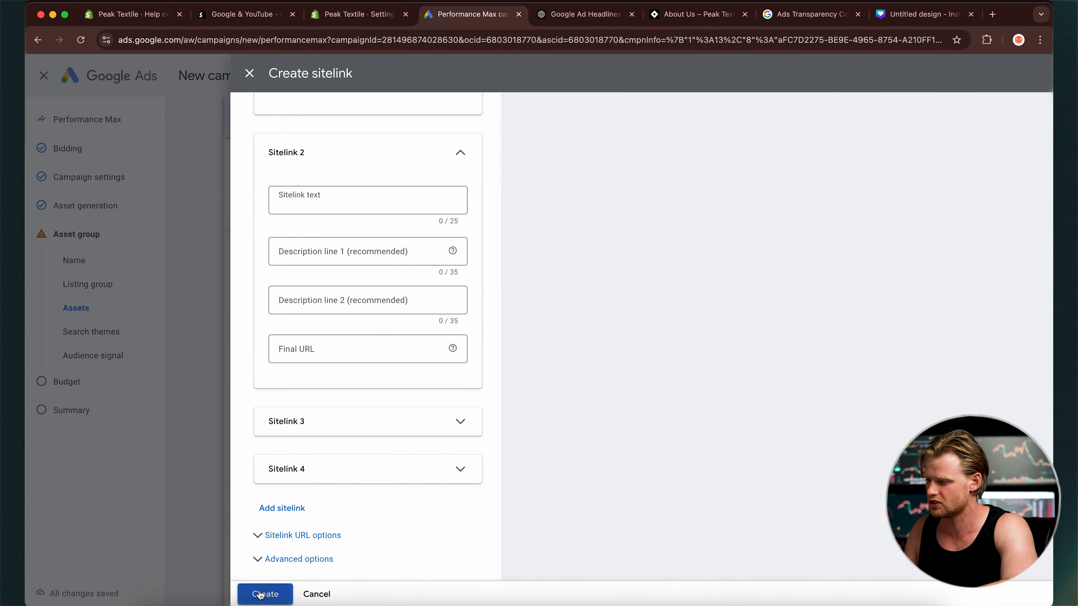
pyautogui.press('Escape')
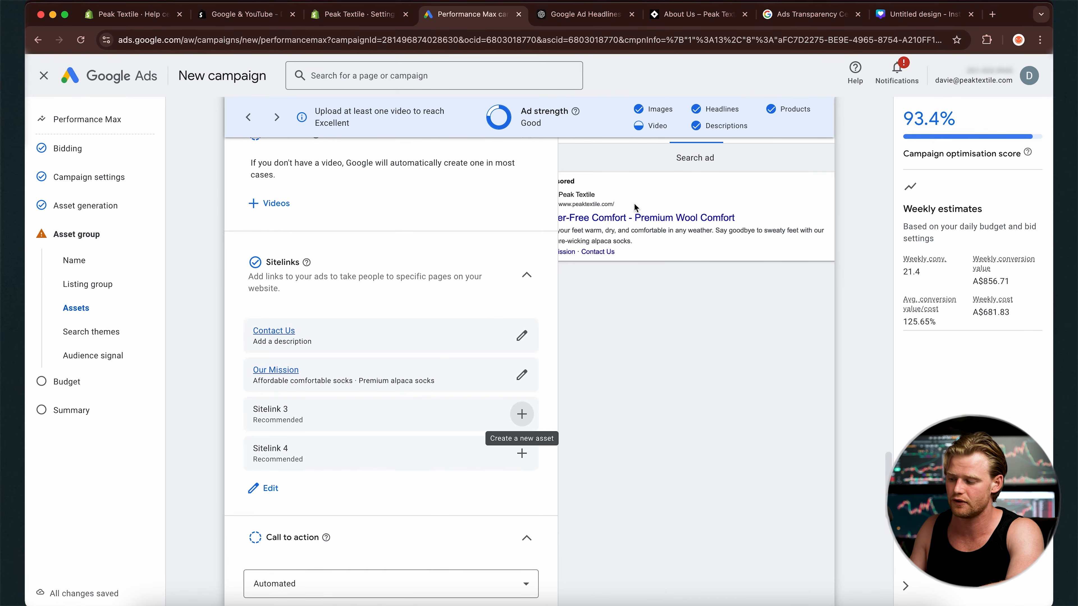
# Step: Keep the call to action on Automated and expand the additional asset types for the asset group
pyautogui.scroll(-2, 331, 365)
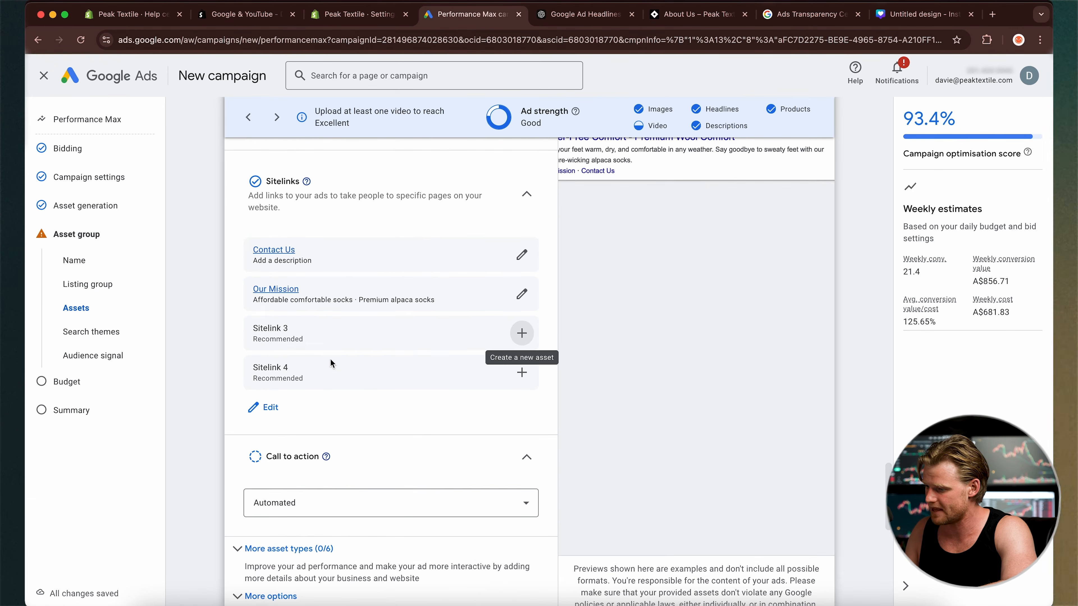
pyautogui.scroll(-5, 330, 363)
pyautogui.scroll(-2, 283, 400)
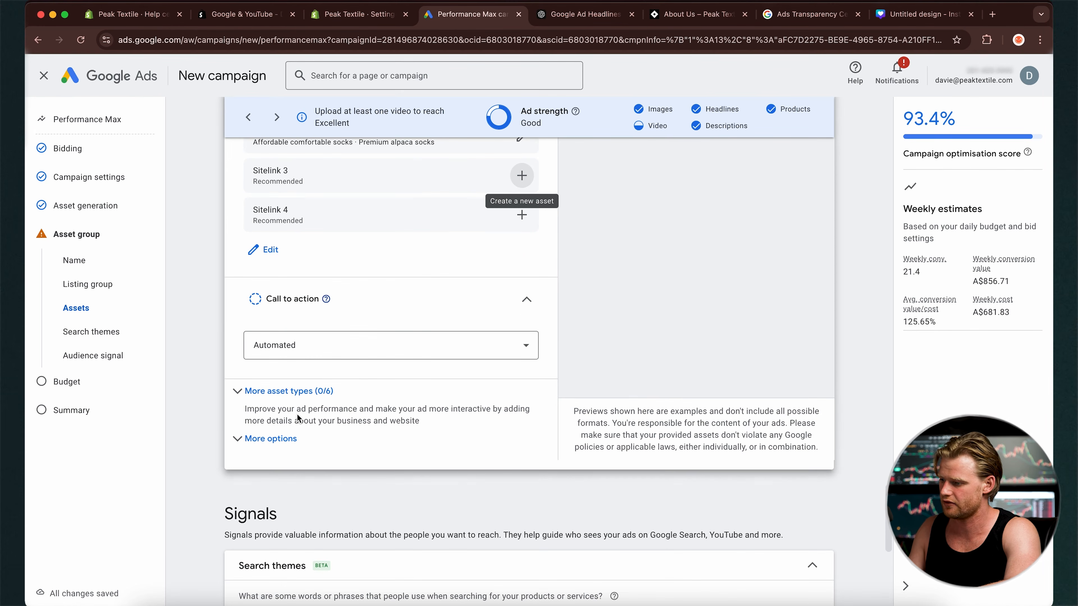
pyautogui.click(293, 392)
pyautogui.scroll(-3, 509, 503)
pyautogui.scroll(-2, 508, 502)
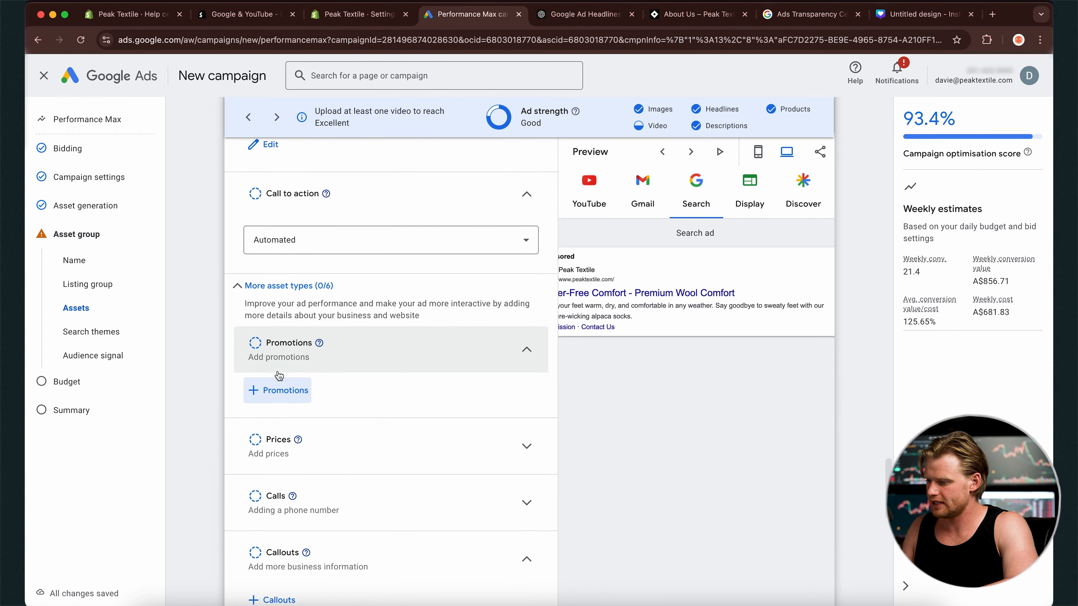
pyautogui.scroll(-2, 286, 314)
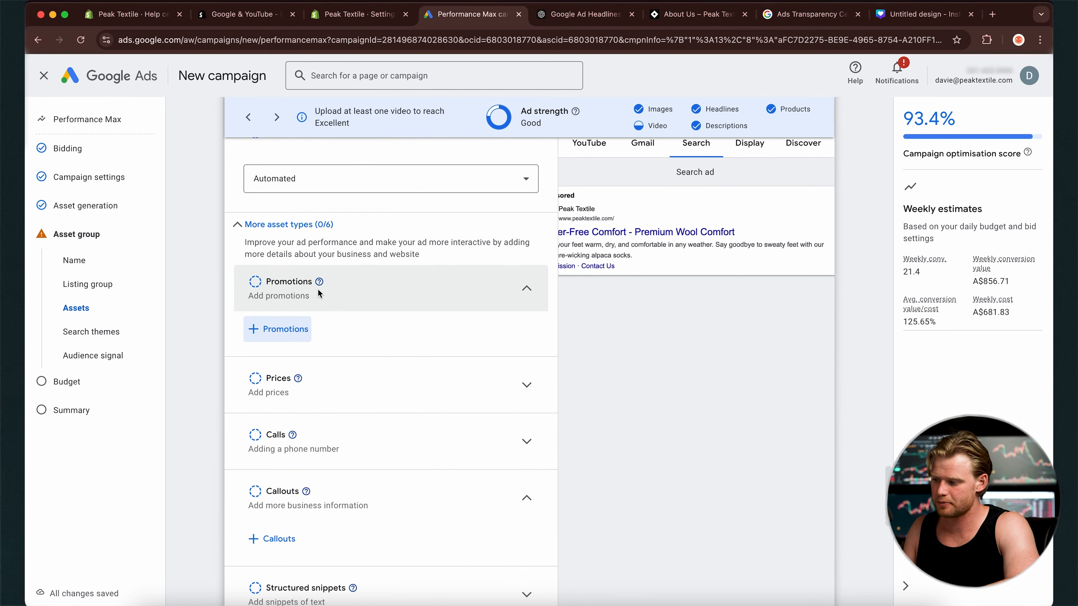
# Step: Check the occasions available for a new campaign-level promotion and leave the form without adding one
pyautogui.click(273, 339)
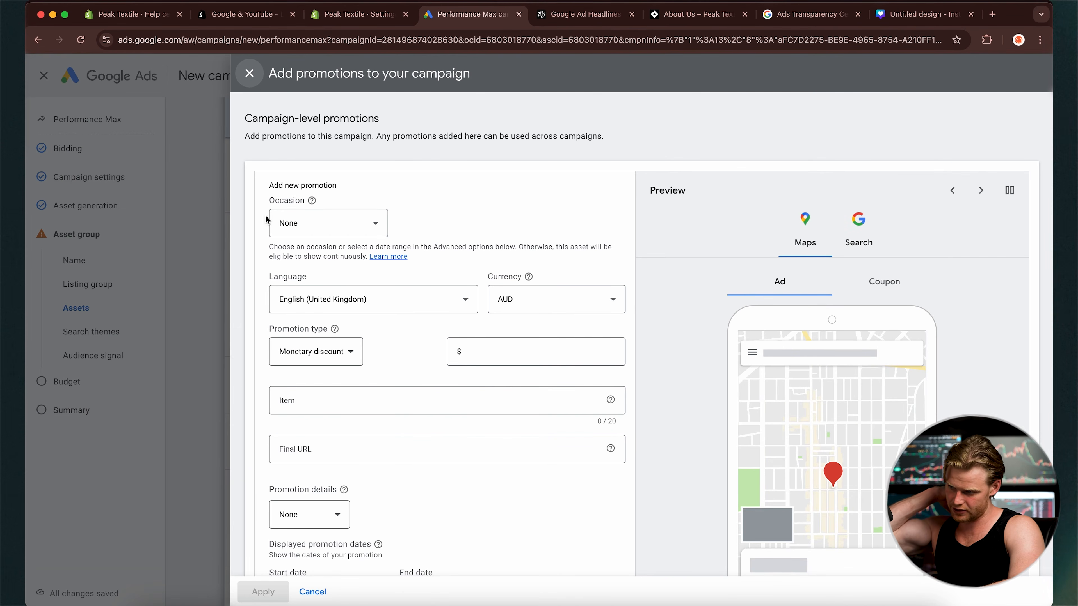
pyautogui.click(280, 223)
pyautogui.scroll(5, 325, 330)
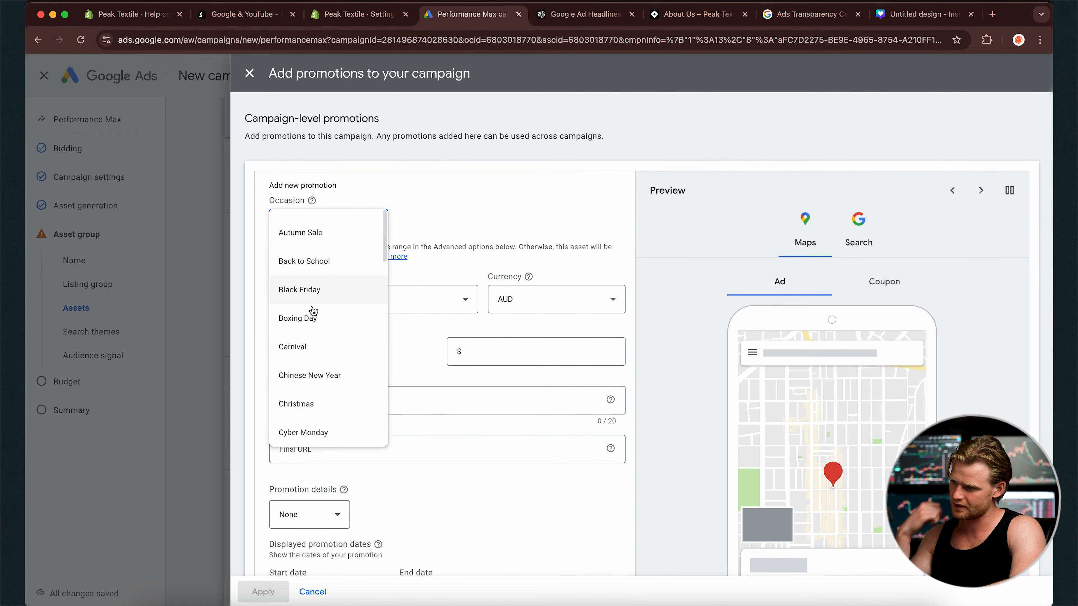
pyautogui.click(249, 73)
# Step: Look through the remaining optional asset types, from prices and calls to callouts, structured snippets and lead forms
pyautogui.scroll(-3, 529, 276)
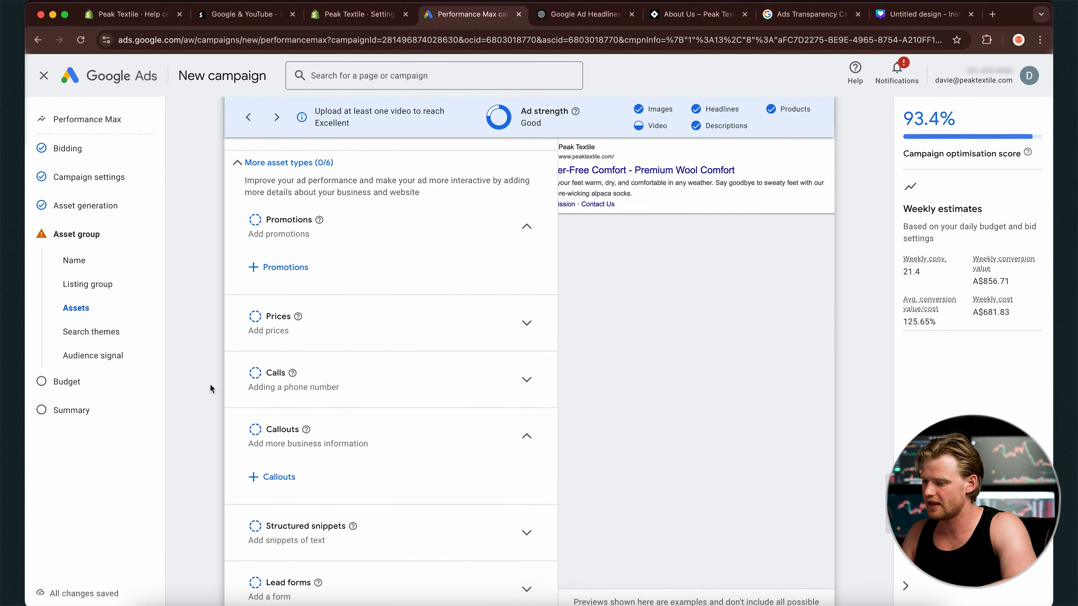
pyautogui.click(528, 276)
pyautogui.scroll(-2, 490, 381)
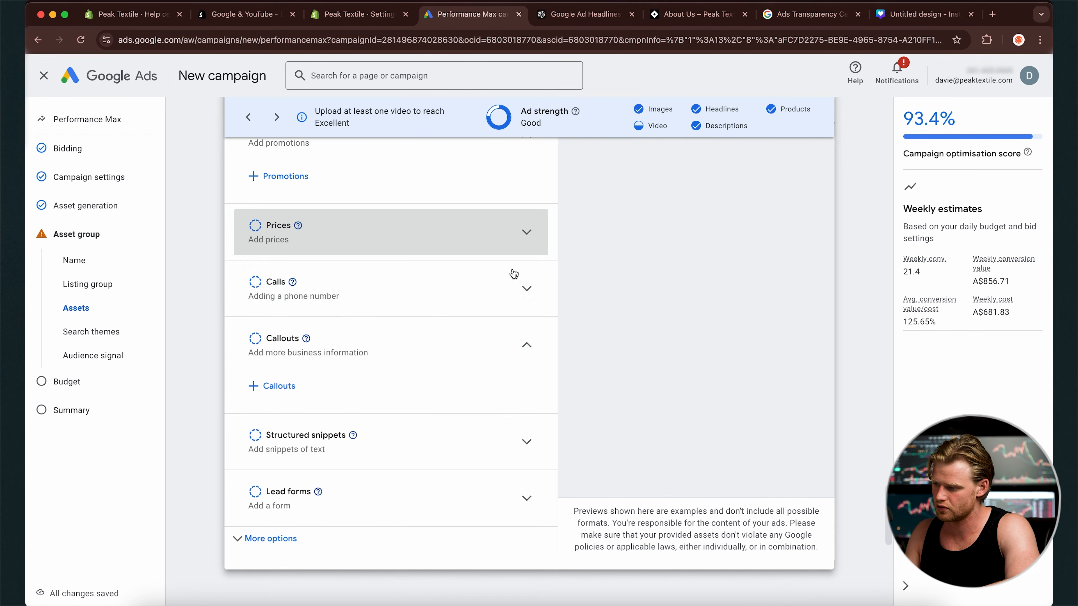
pyautogui.scroll(-2, 509, 314)
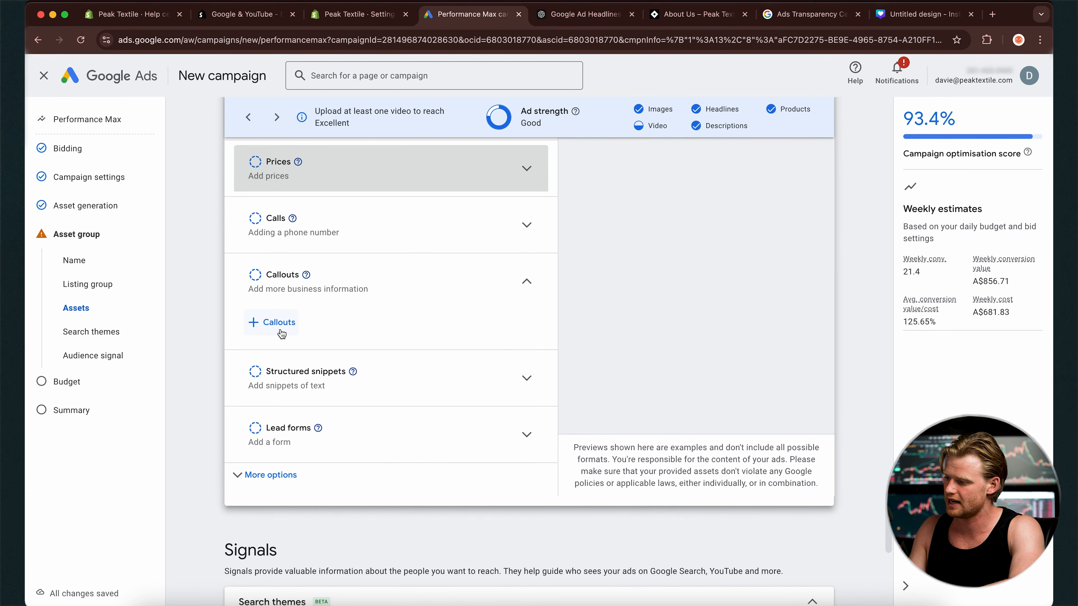
# Step: Start new campaign-level callouts with "Free Shipping Over $70" as the first callout text
pyautogui.click(282, 333)
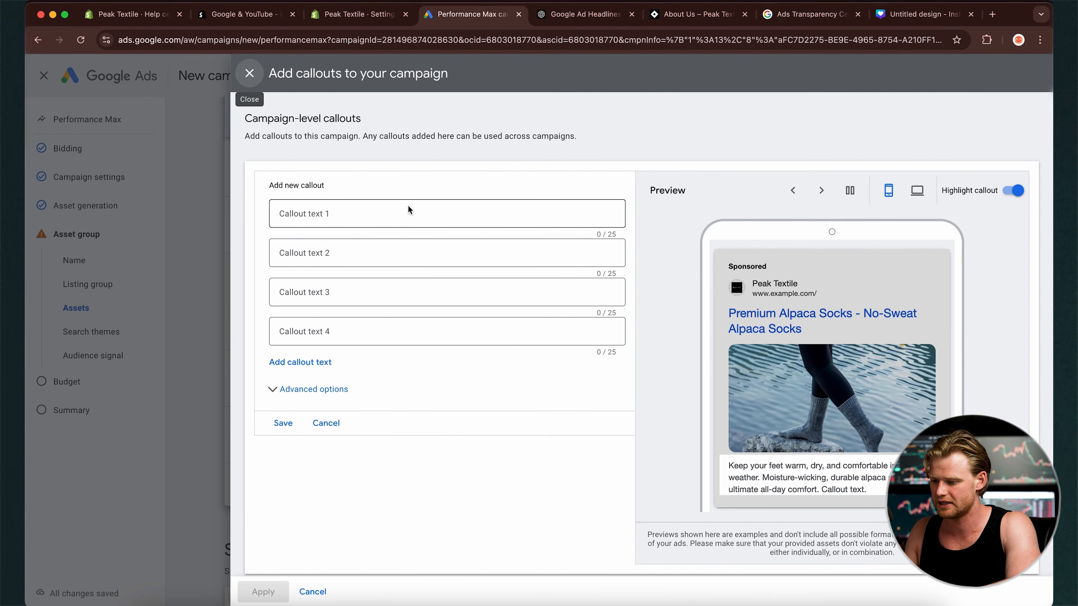
pyautogui.scroll(-1, 714, 376)
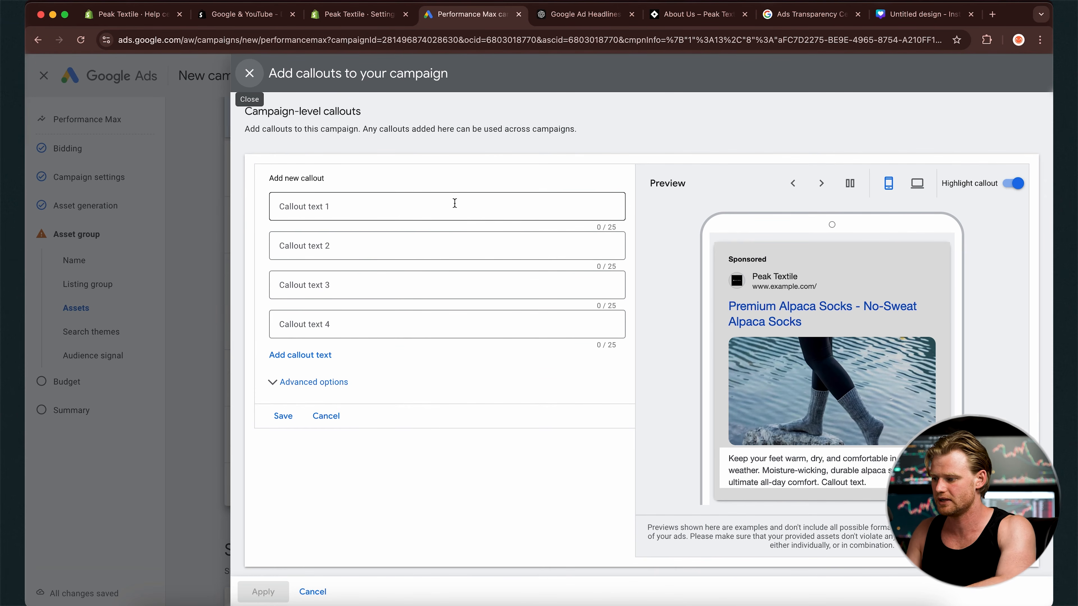
pyautogui.click(455, 204)
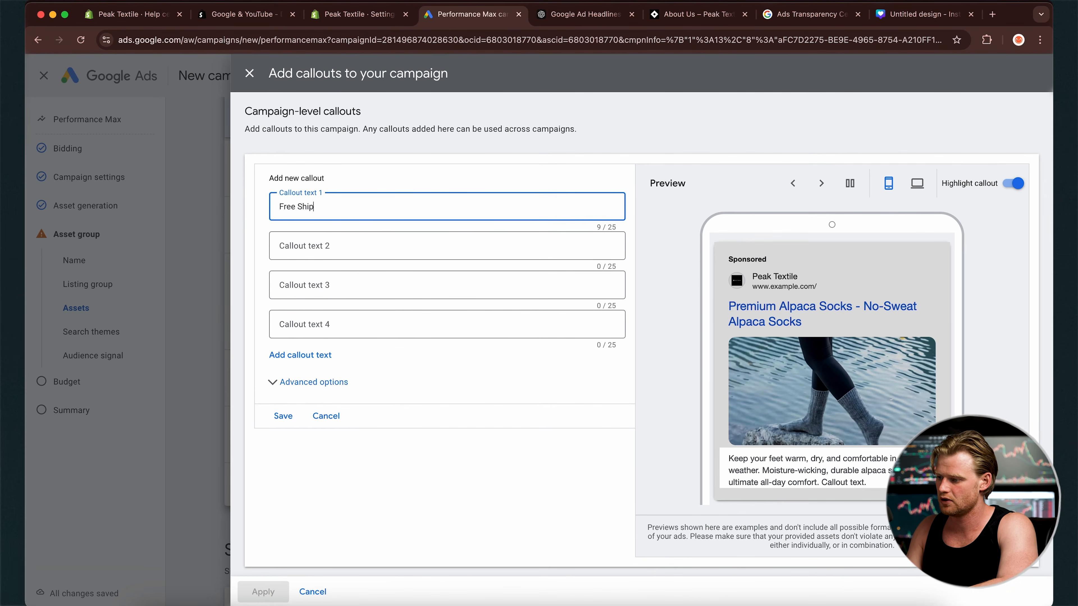
pyautogui.write('Free Shipping Over $')
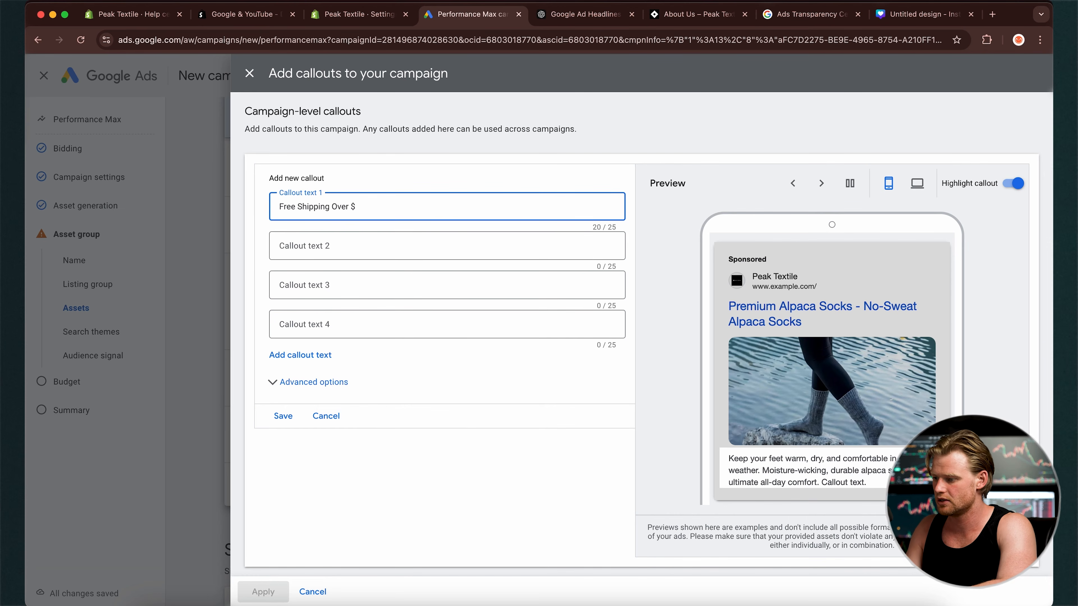
pyautogui.press('BackSpace')
pyautogui.write('70')
pyautogui.write(' $')
# Step: Enter "Buy One Get One Free" as the second callout text and "The Perfect Gift" as the third
pyautogui.click(323, 252)
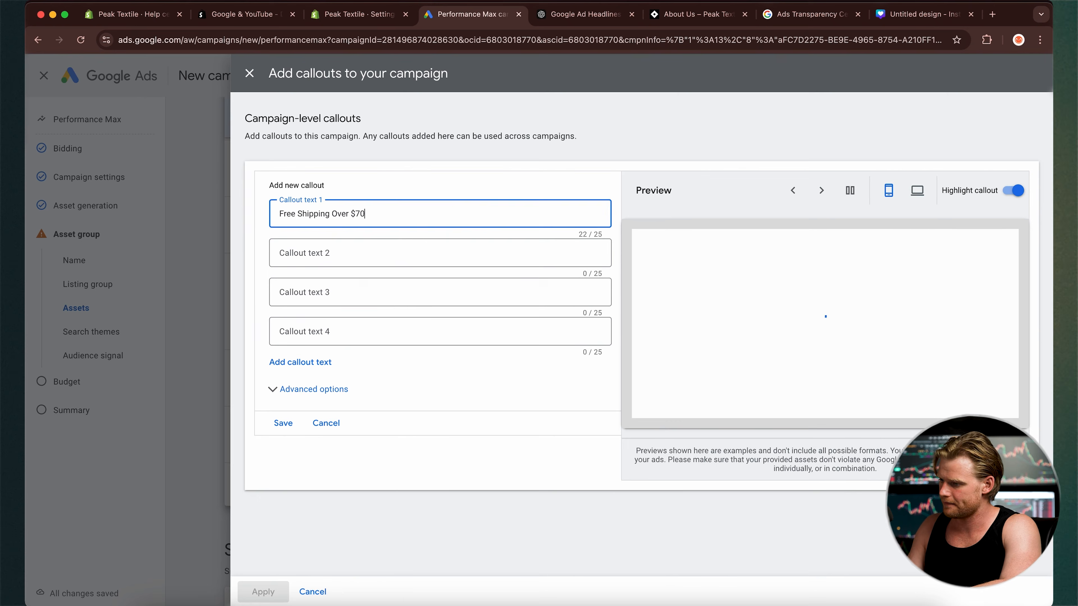
pyautogui.write('Buy On')
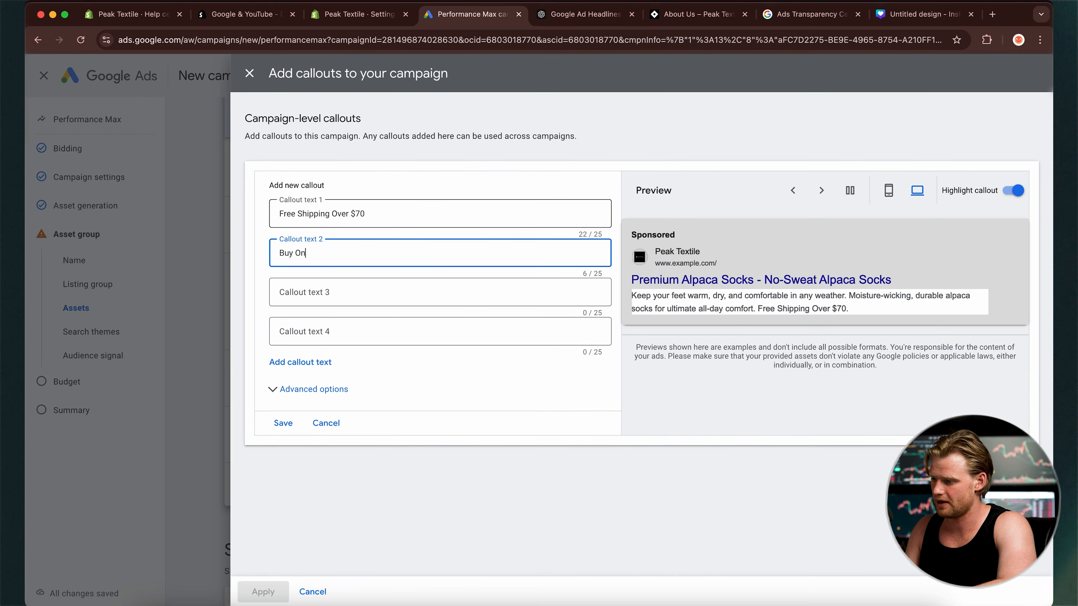
pyautogui.write('e Get One Free')
pyautogui.click(505, 291)
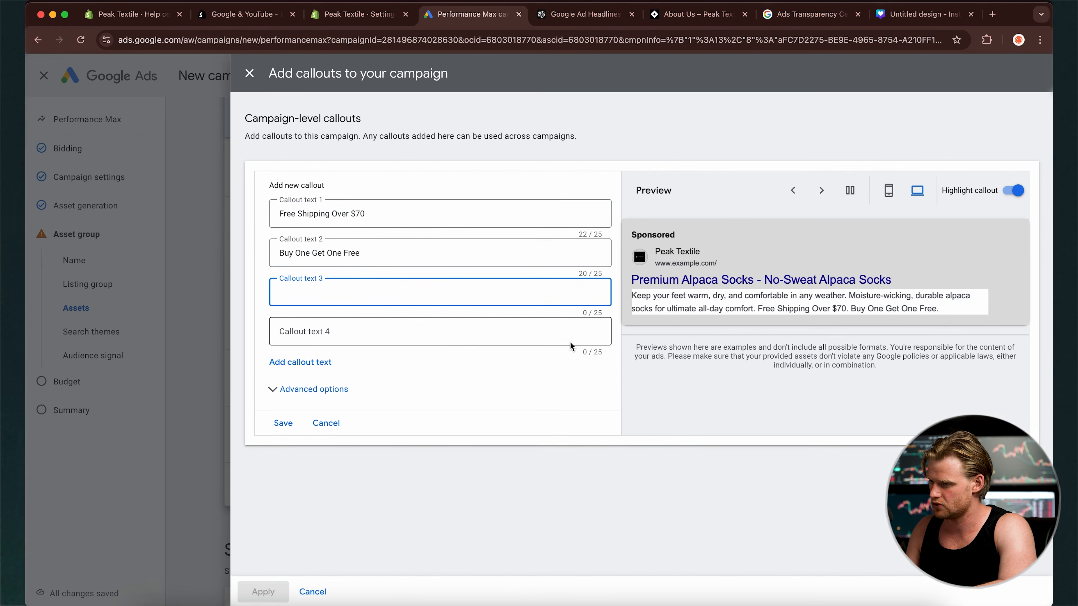
pyautogui.write('Perfect')
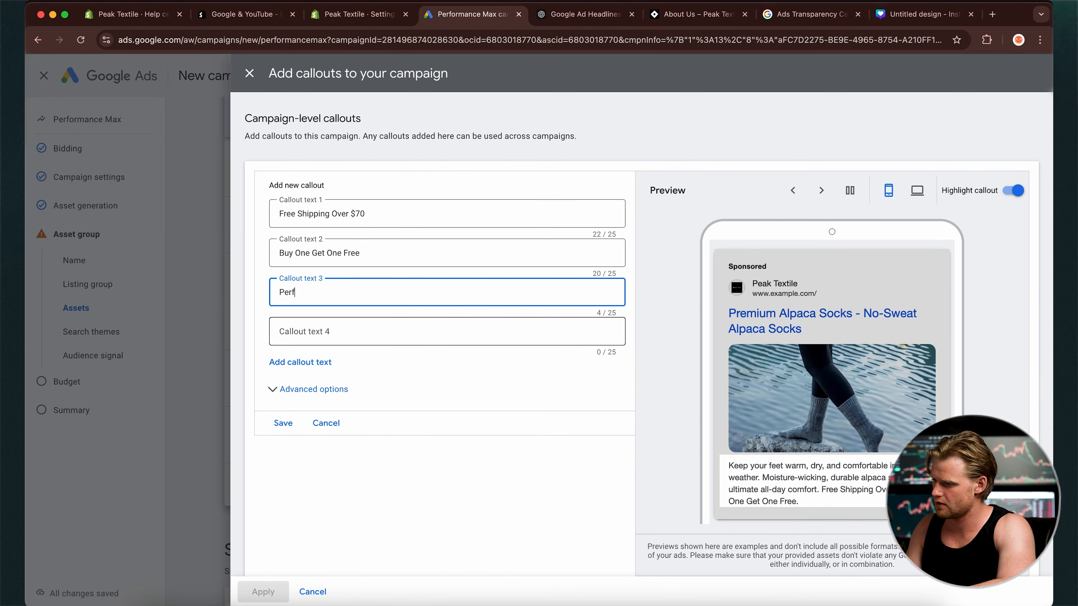
pyautogui.press('BackSpace')
pyautogui.press('BackSpace')
pyautogui.press('BackSpace')
pyautogui.press('BackSpace')
pyautogui.write('The Perfect Gift')
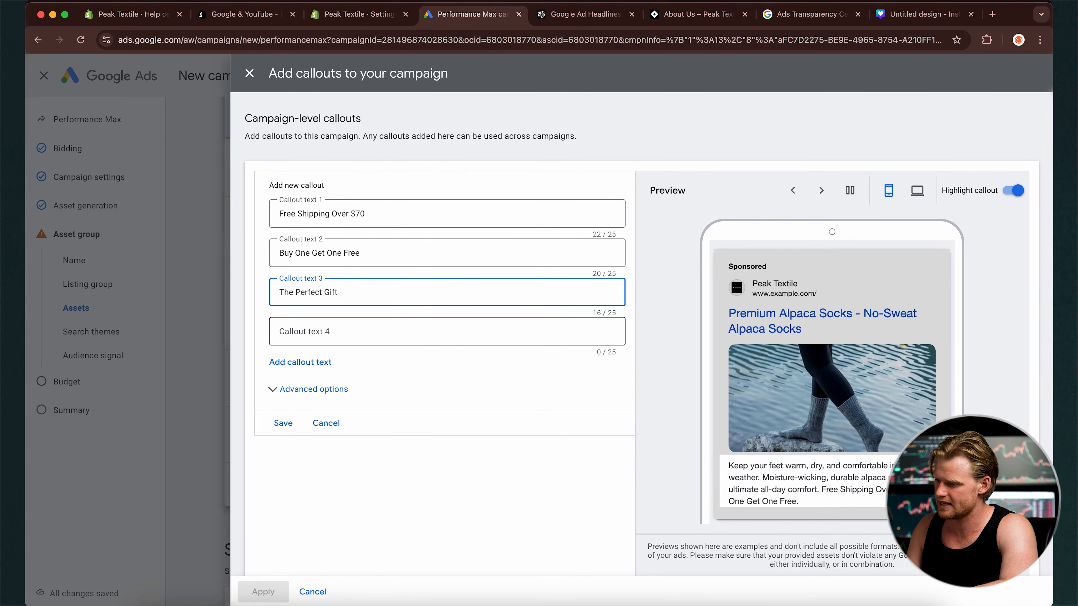
# Step: Save the three callouts with the fourth text left blank and apply them to the campaign
pyautogui.click(322, 331)
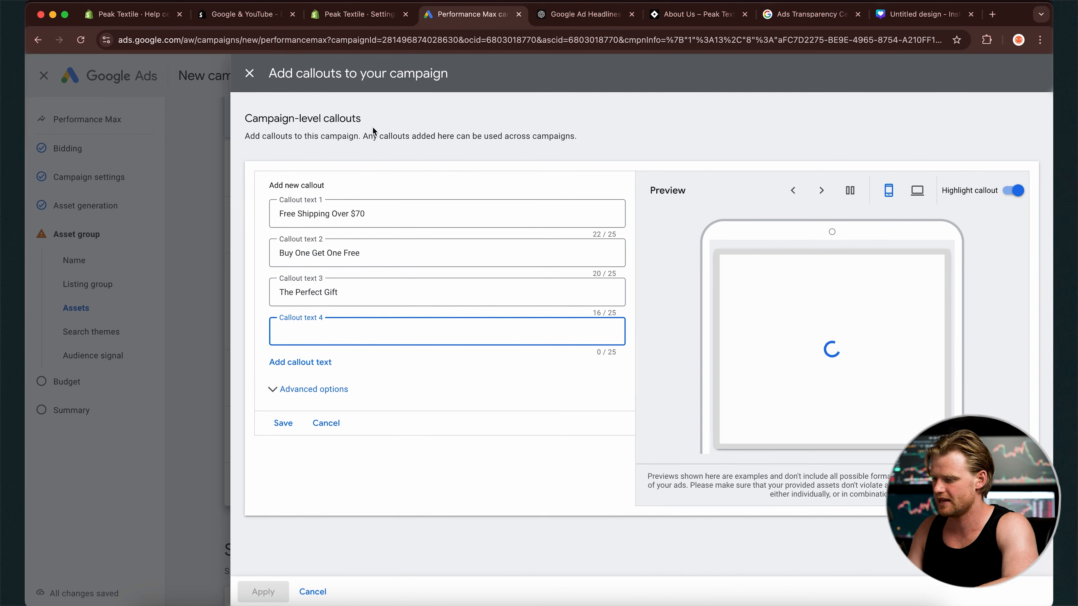
pyautogui.click(283, 423)
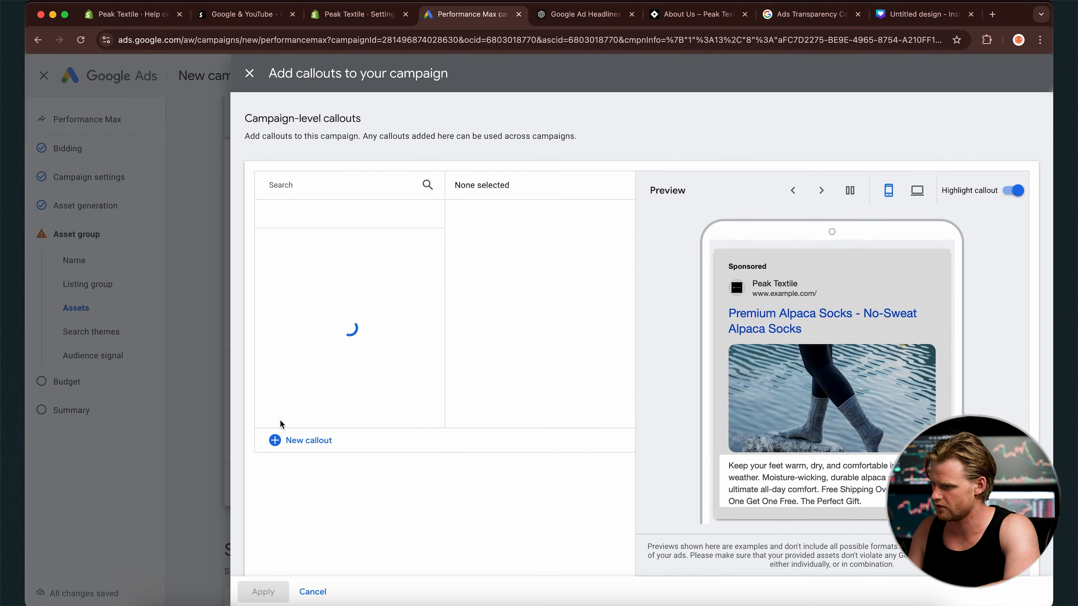
pyautogui.click(263, 591)
# Step: Look at the structured snippets and lead forms asset types without adding either one
pyautogui.scroll(10, 341, 451)
pyautogui.scroll(-10, 341, 451)
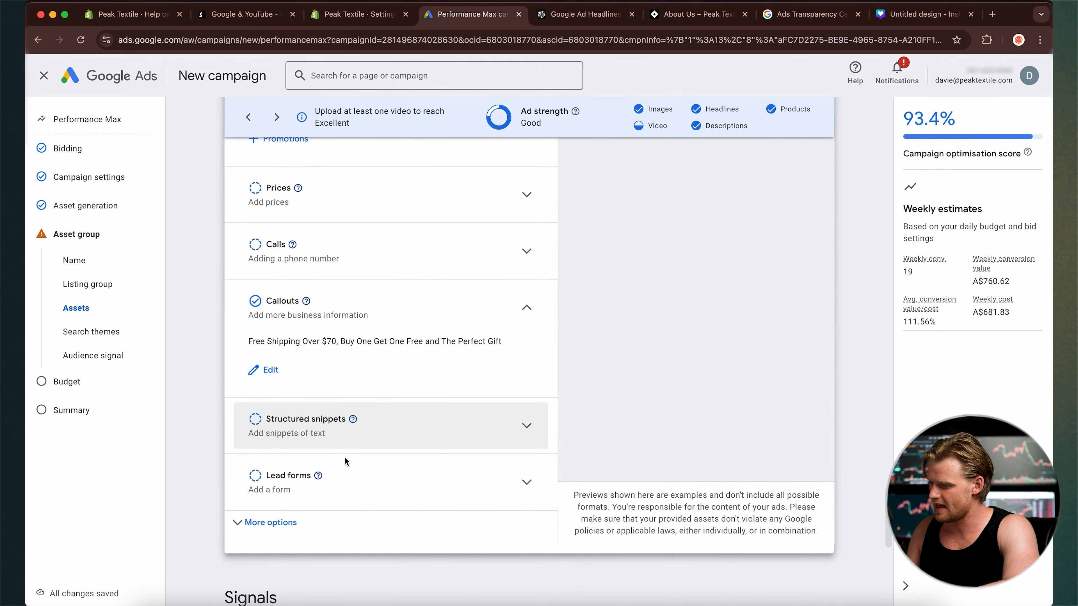
pyautogui.click(449, 428)
pyautogui.scroll(-2, 424, 450)
pyautogui.click(412, 467)
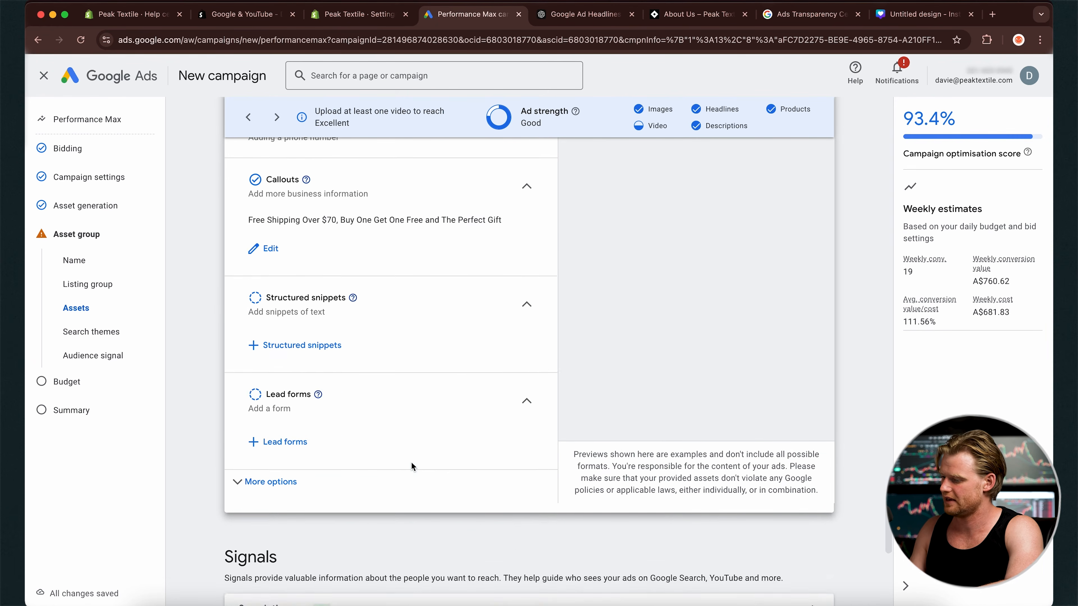
pyautogui.scroll(-5, 411, 467)
pyautogui.scroll(-4, 411, 466)
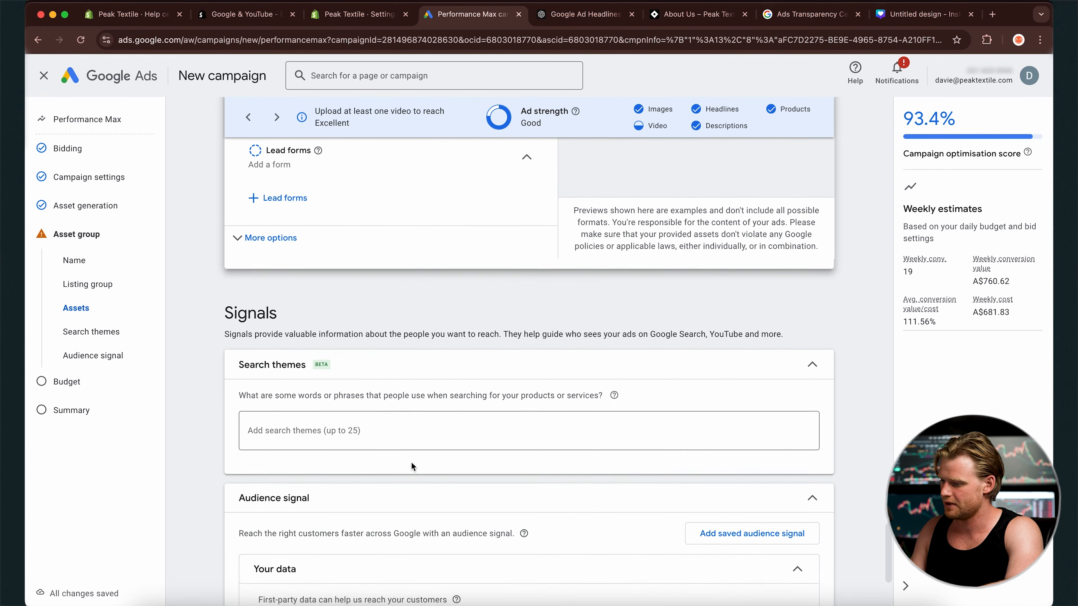
# Step: Add Socks, Hiking socks and Workwear as search themes in the asset group's signals
pyautogui.click(369, 366)
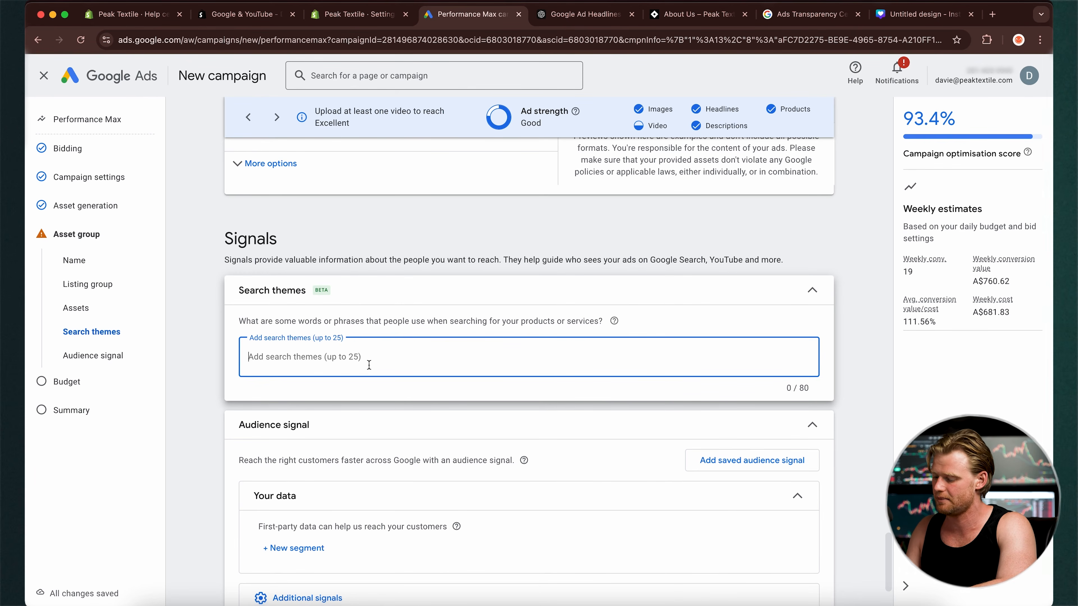
pyautogui.press('Return')
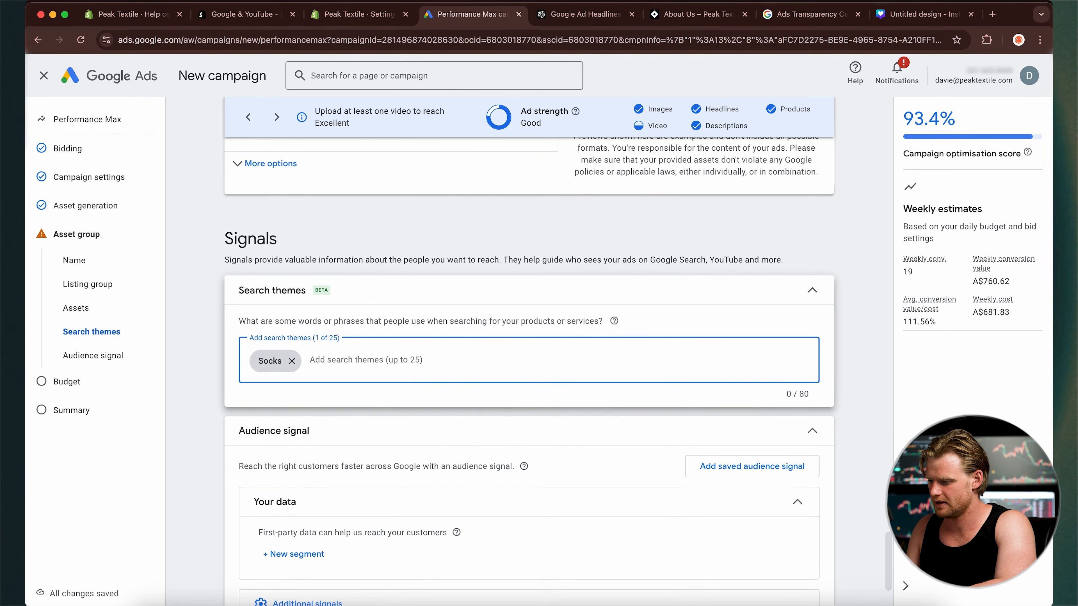
pyautogui.write('Hiking socks')
pyautogui.press('Return')
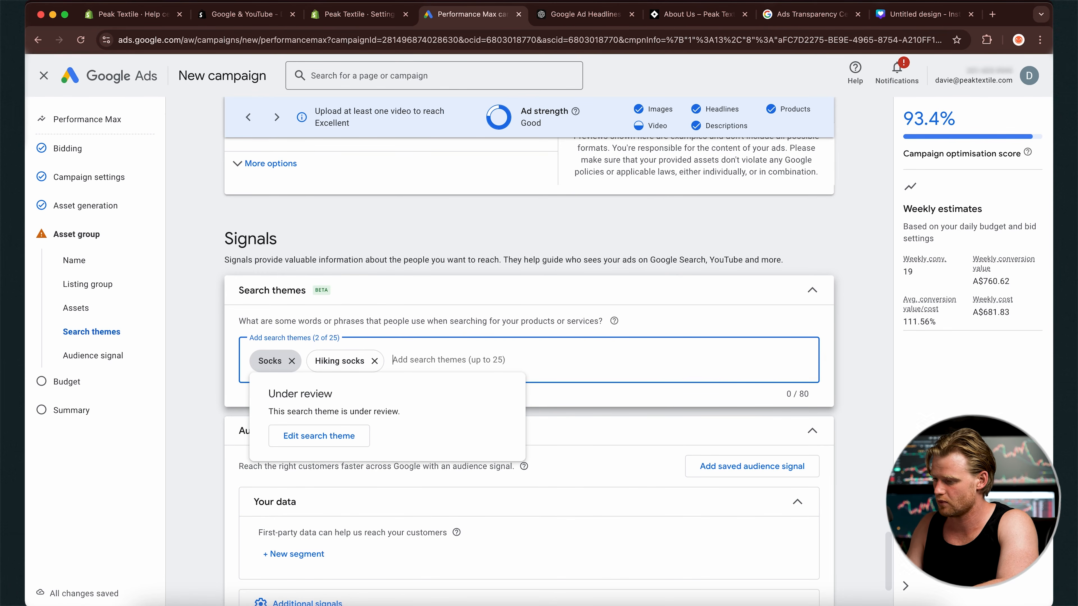
pyautogui.write('Workwear')
pyautogui.press('Return')
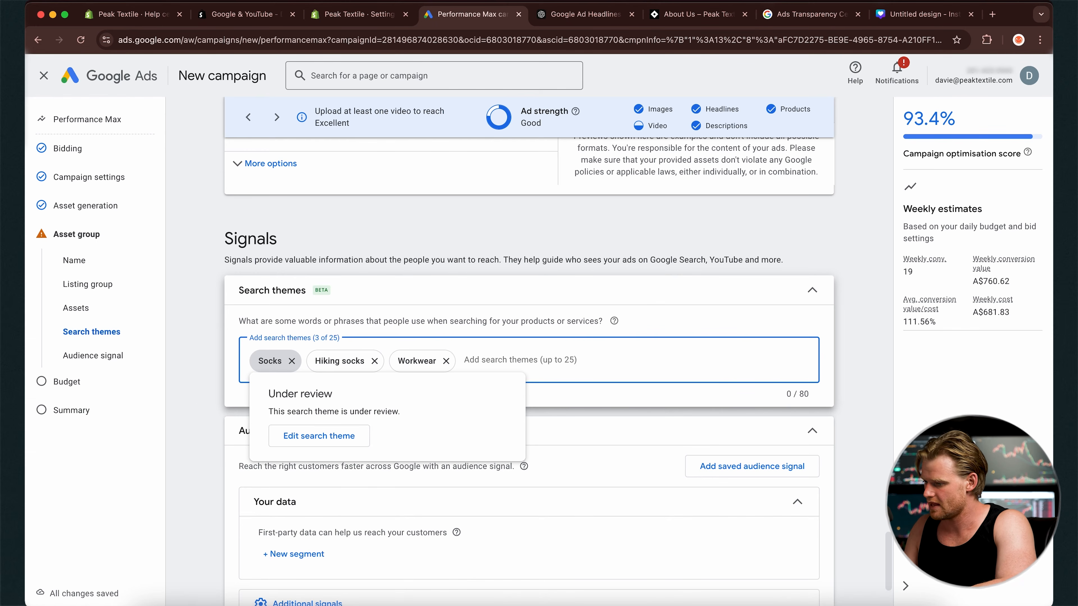
pyautogui.click(200, 373)
pyautogui.scroll(-3, 201, 373)
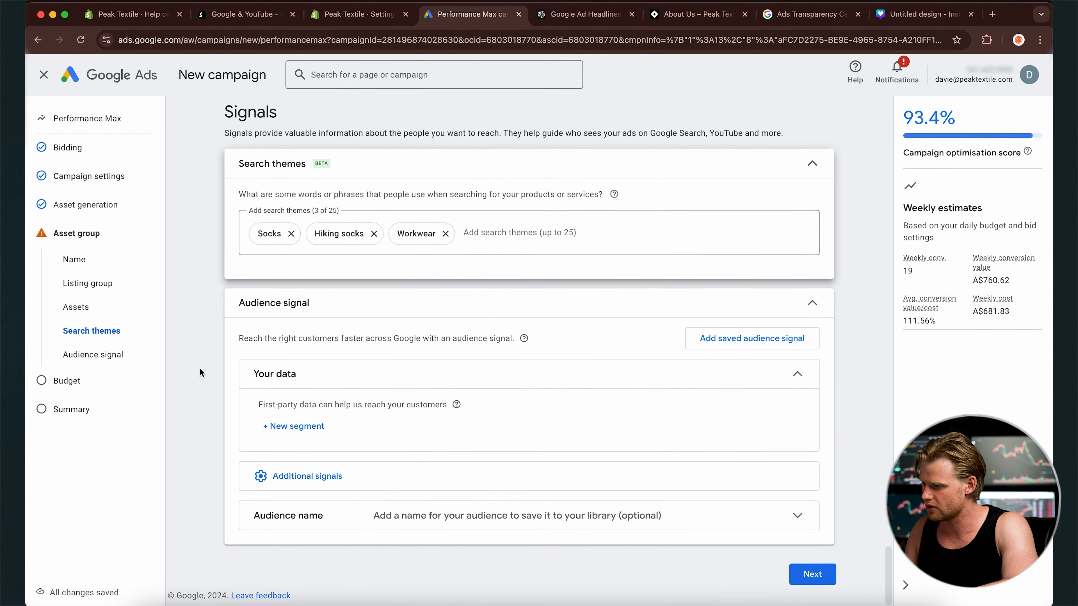
# Step: Add Alpaca socks as a search theme and continue to the budget without providing an audience signal
pyautogui.scroll(3, 487, 285)
pyautogui.click(486, 286)
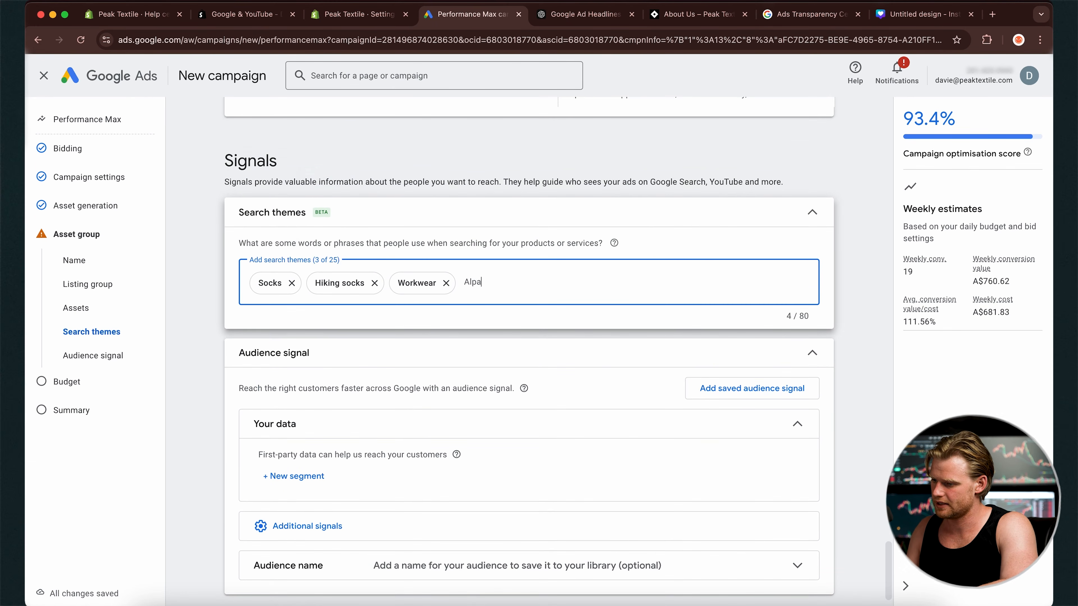
pyautogui.write('Alpaca socks')
pyautogui.press('Return')
pyautogui.click(188, 359)
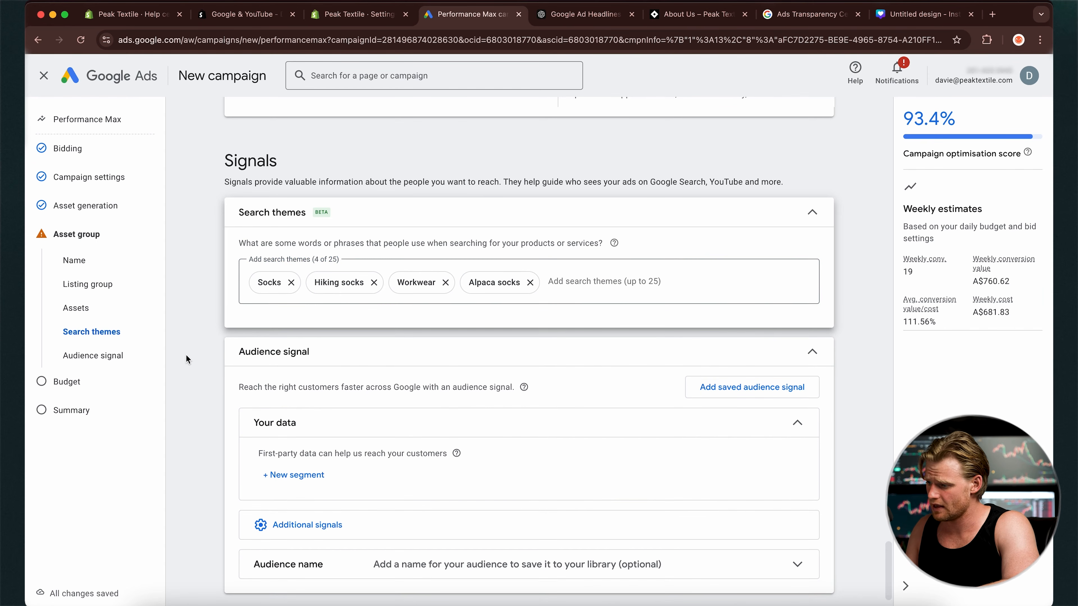
pyautogui.scroll(-2, 252, 402)
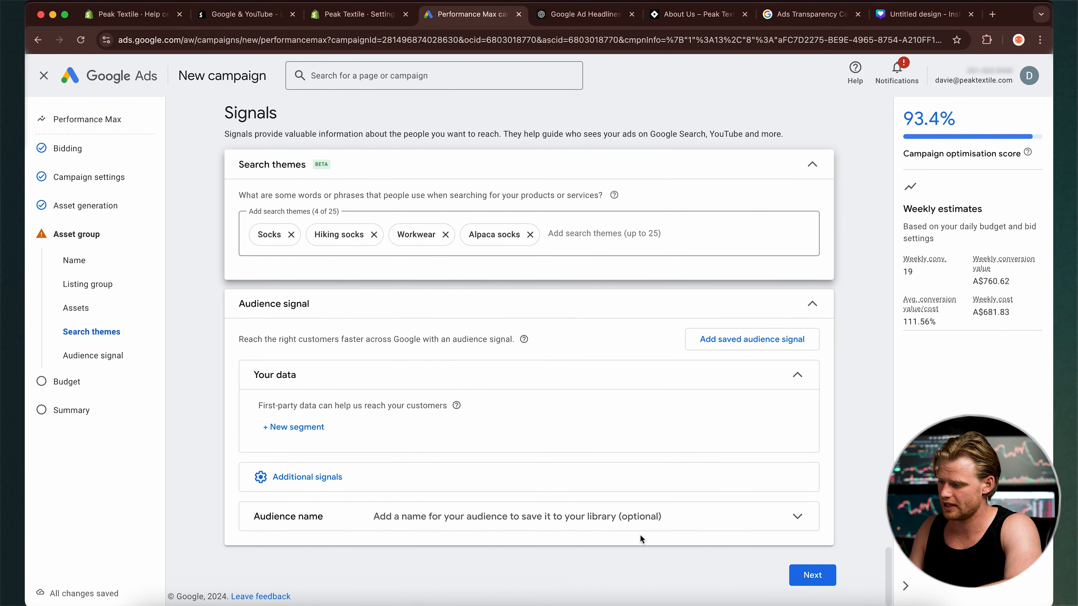
pyautogui.click(802, 576)
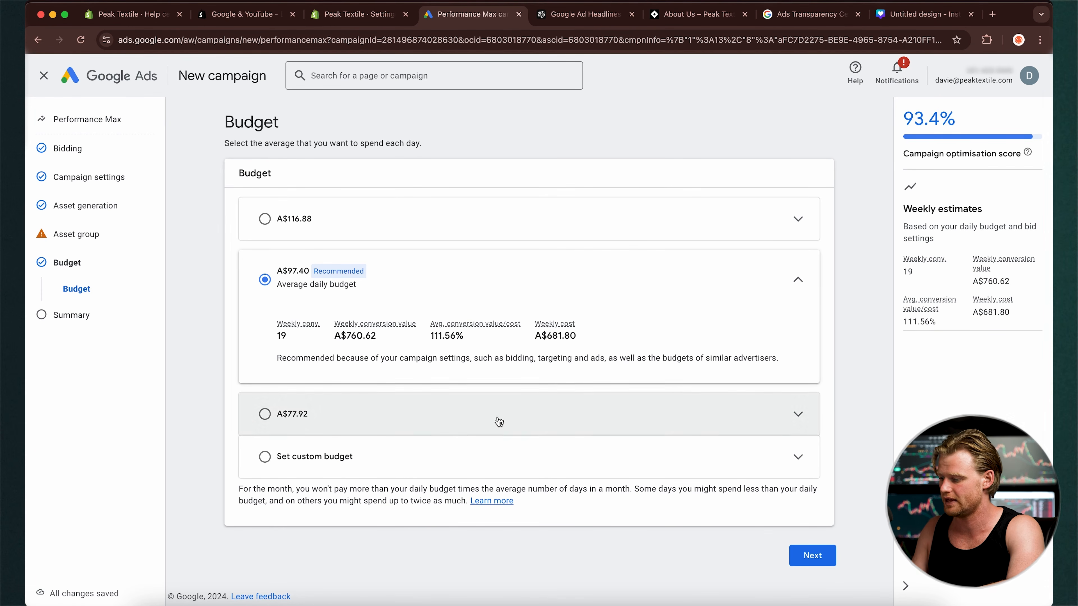
# Step: Set a custom average daily budget of A$20.00 and continue to the campaign summary
pyautogui.click(397, 462)
pyautogui.doubleClick(335, 419)
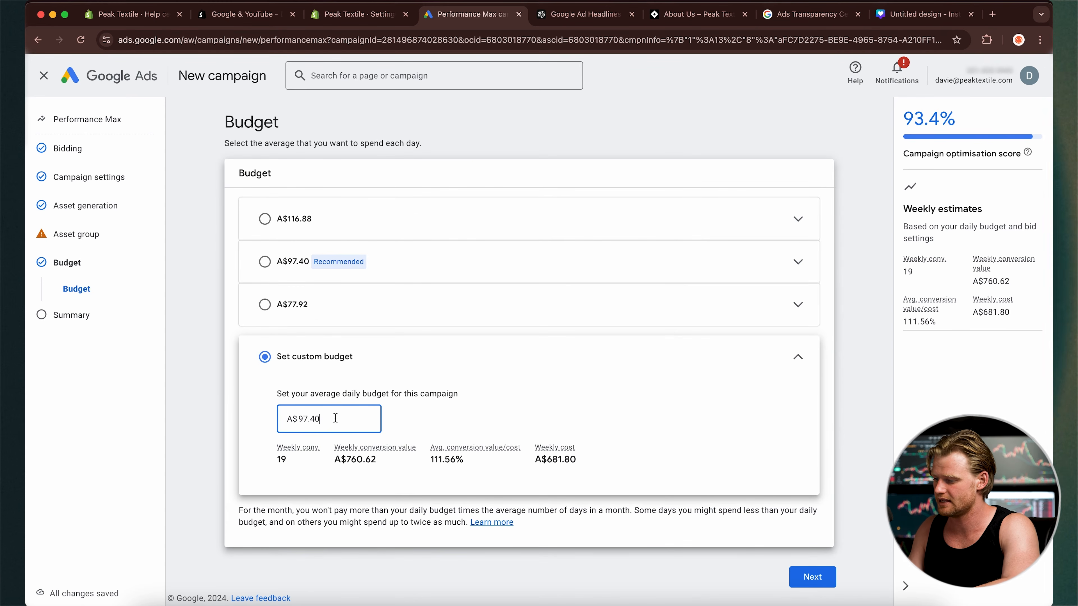
pyautogui.write('20')
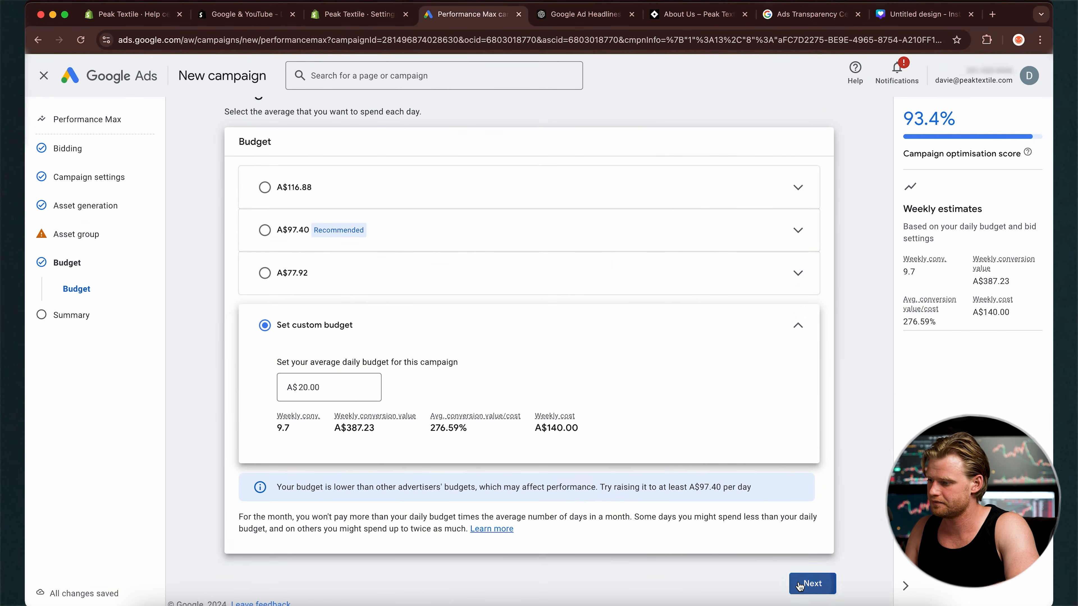
pyautogui.click(808, 583)
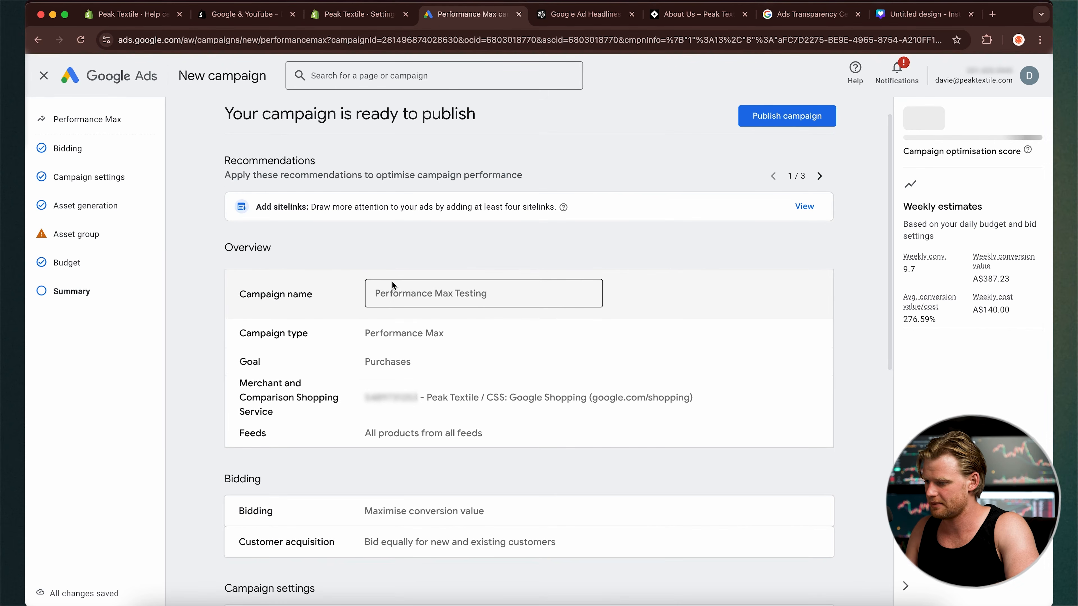
# Step: Rename the campaign "Performance Max - Non Branded"
pyautogui.click(451, 291)
pyautogui.doubleClick(460, 291)
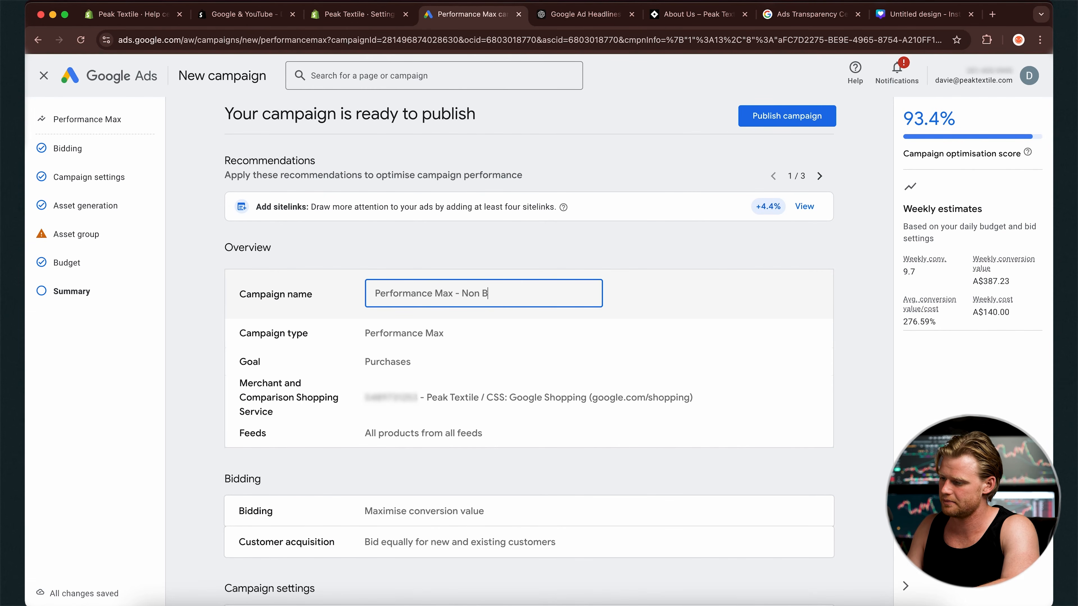
pyautogui.click(173, 368)
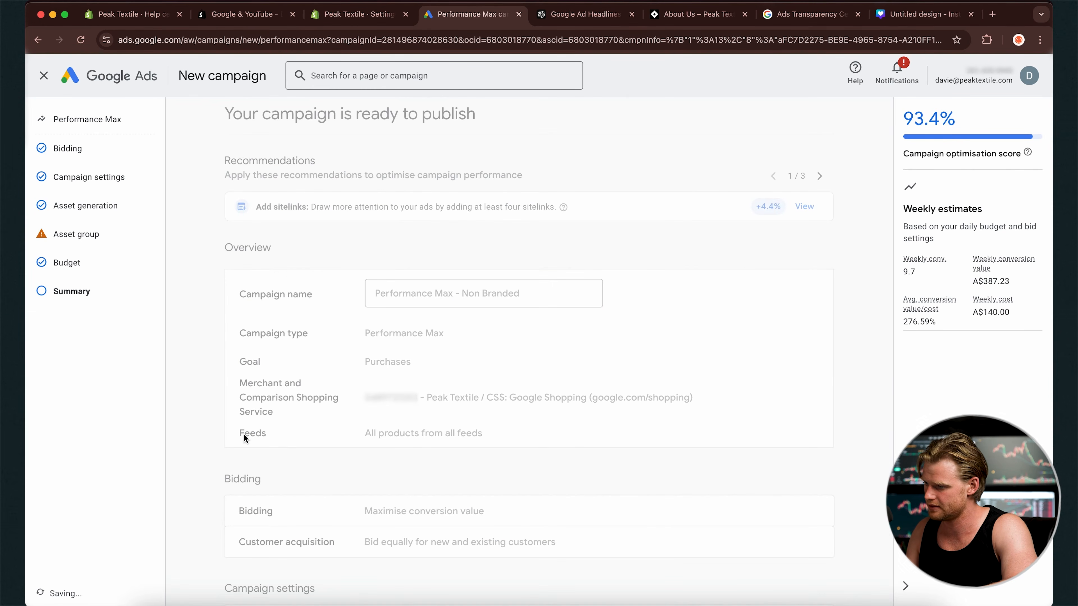
pyautogui.scroll(-3, 244, 438)
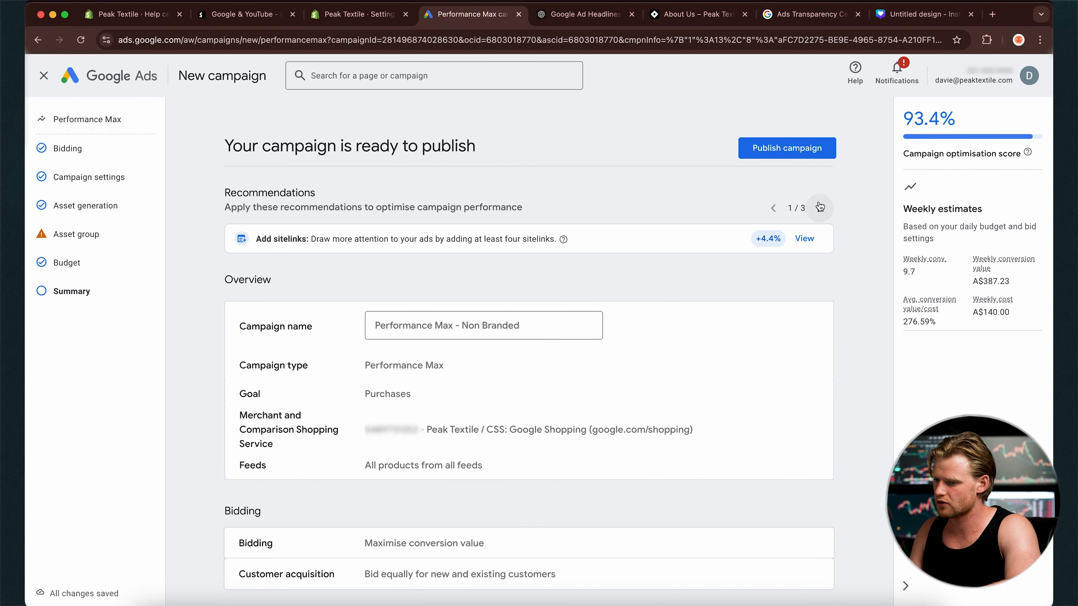
# Step: Review the optimisation recommendations and campaign summary, and publish the campaign
pyautogui.click(814, 210)
pyautogui.click(819, 209)
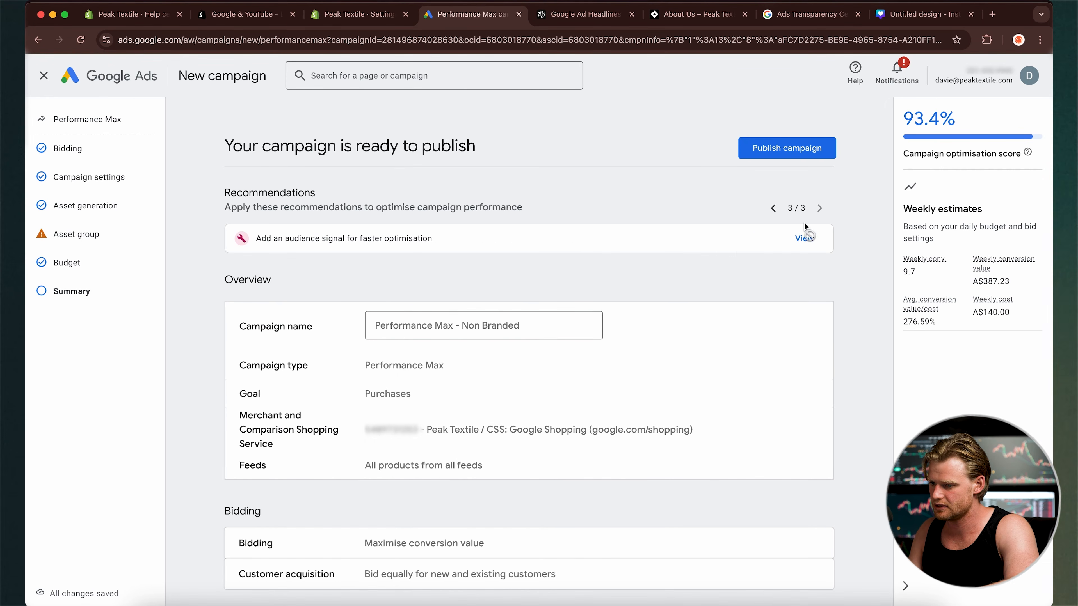
pyautogui.click(773, 208)
pyautogui.click(773, 208)
pyautogui.scroll(-10, 607, 440)
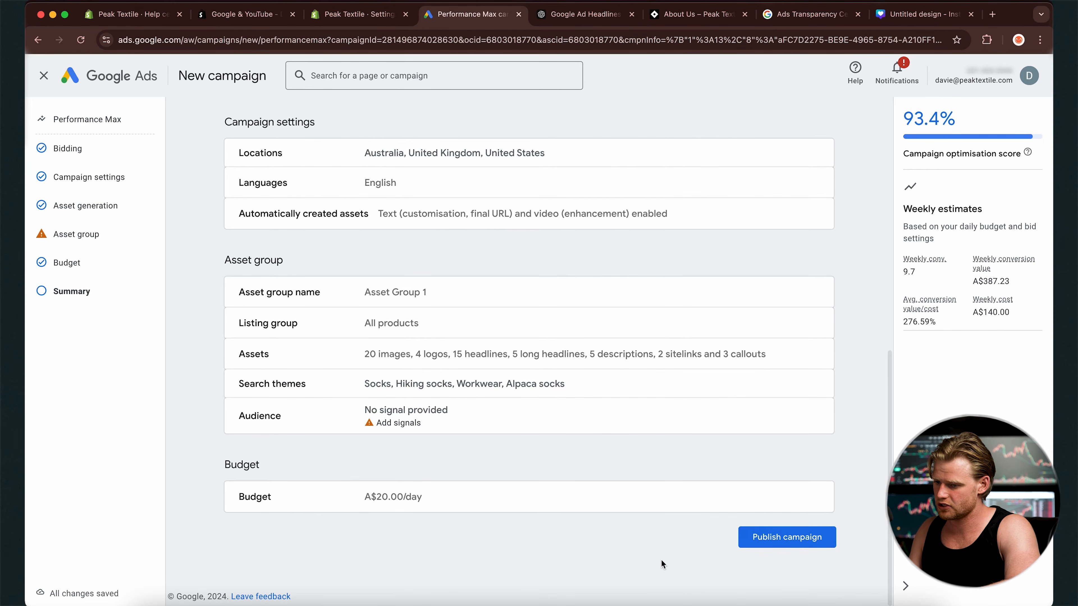
pyautogui.click(778, 533)
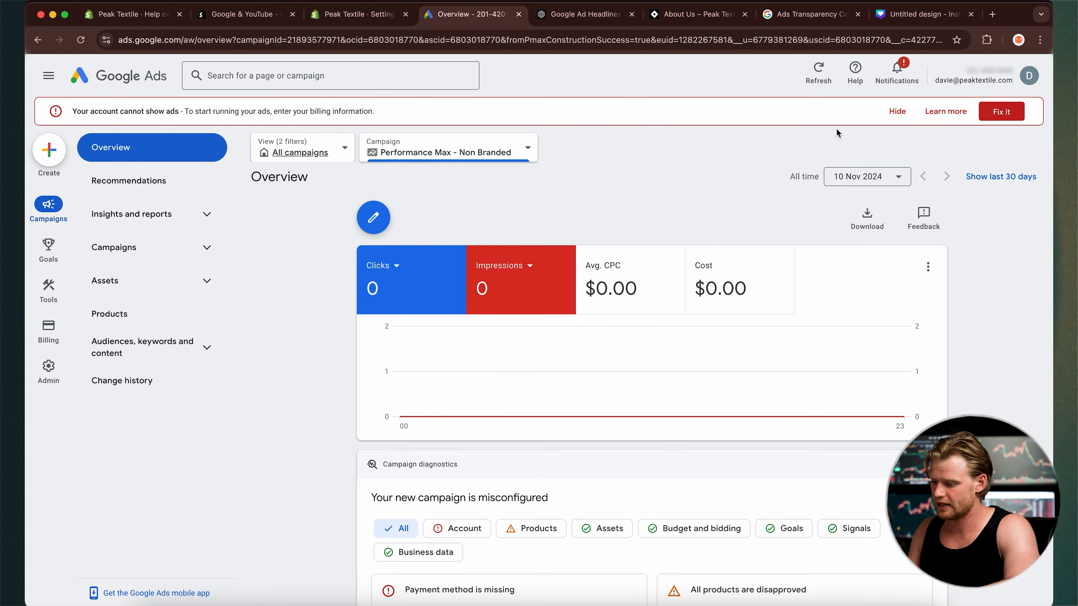
# Step: Open the account's billing set-up and choose the organisation's payments profile for it
pyautogui.click(1008, 117)
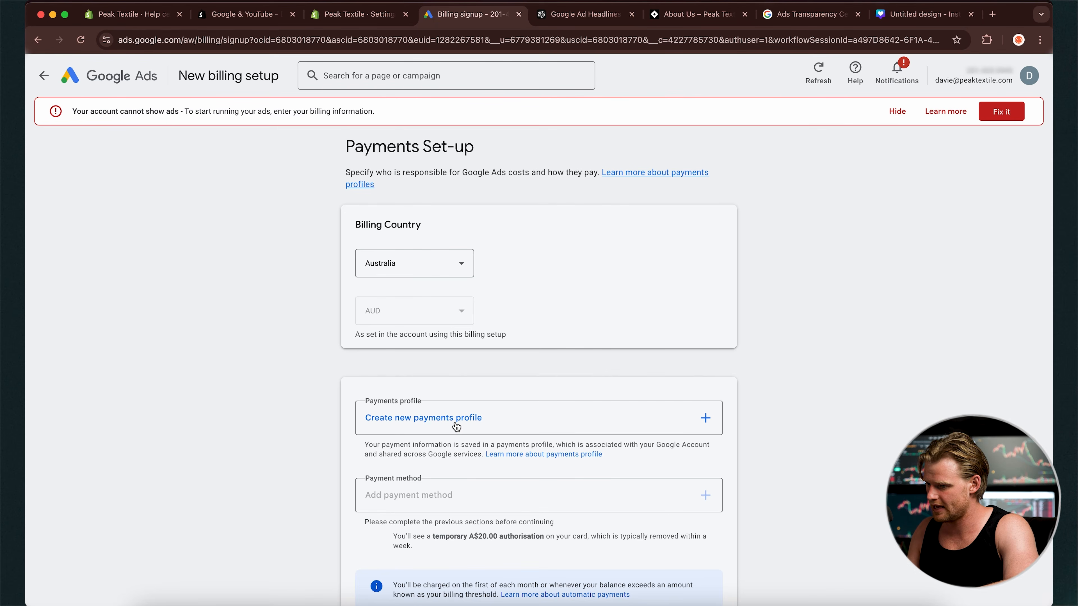
pyautogui.click(456, 425)
pyautogui.click(525, 236)
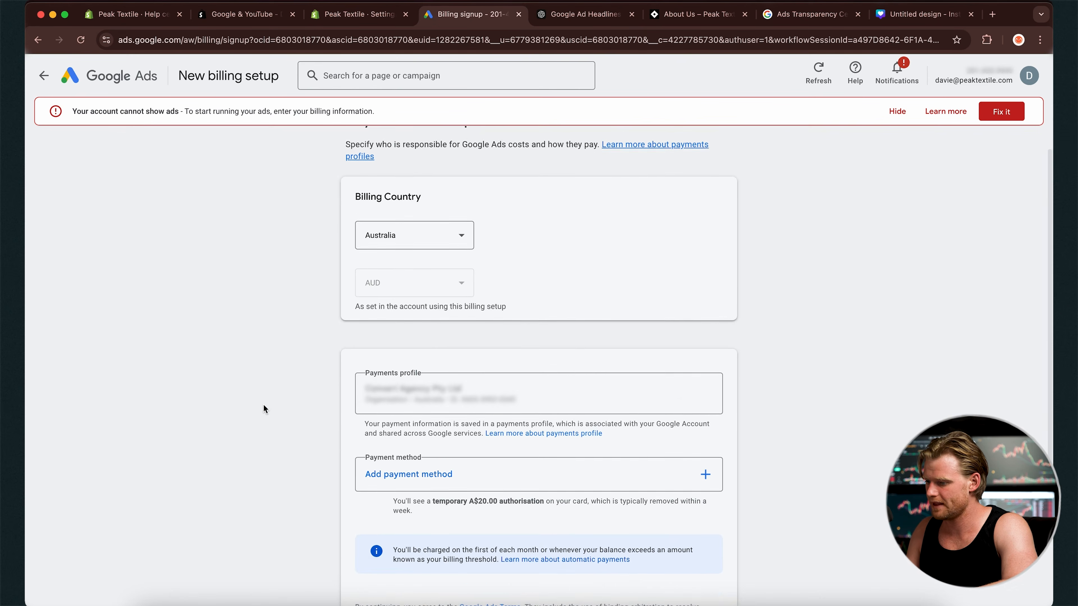
pyautogui.scroll(-3, 323, 395)
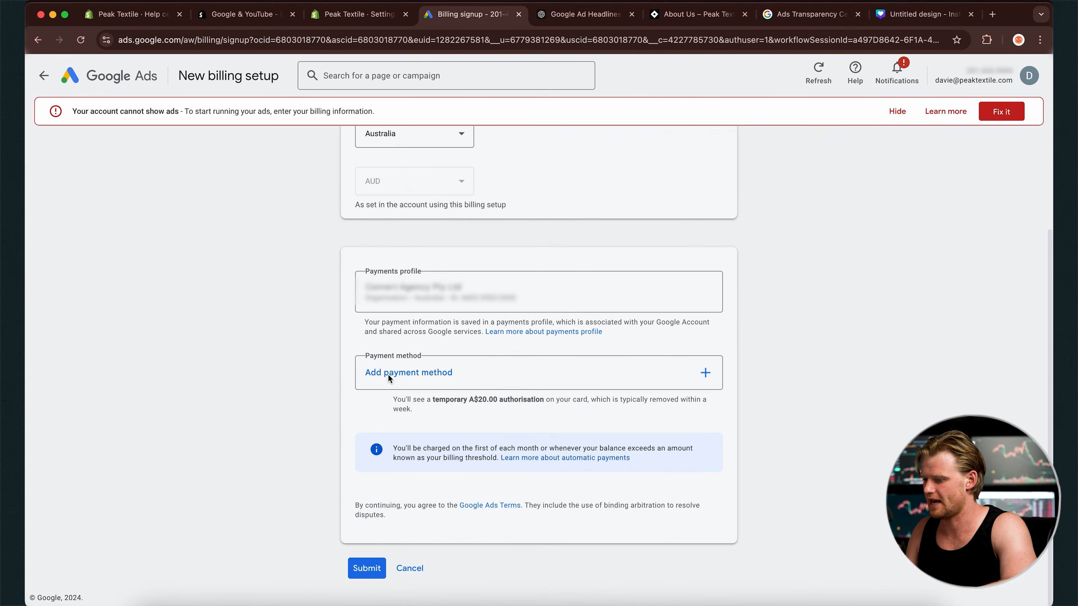
# Step: Add a credit card as the payment method by entering its card number, expiry date and security code, and submit the billing set-up
pyautogui.click(429, 380)
pyautogui.click(545, 353)
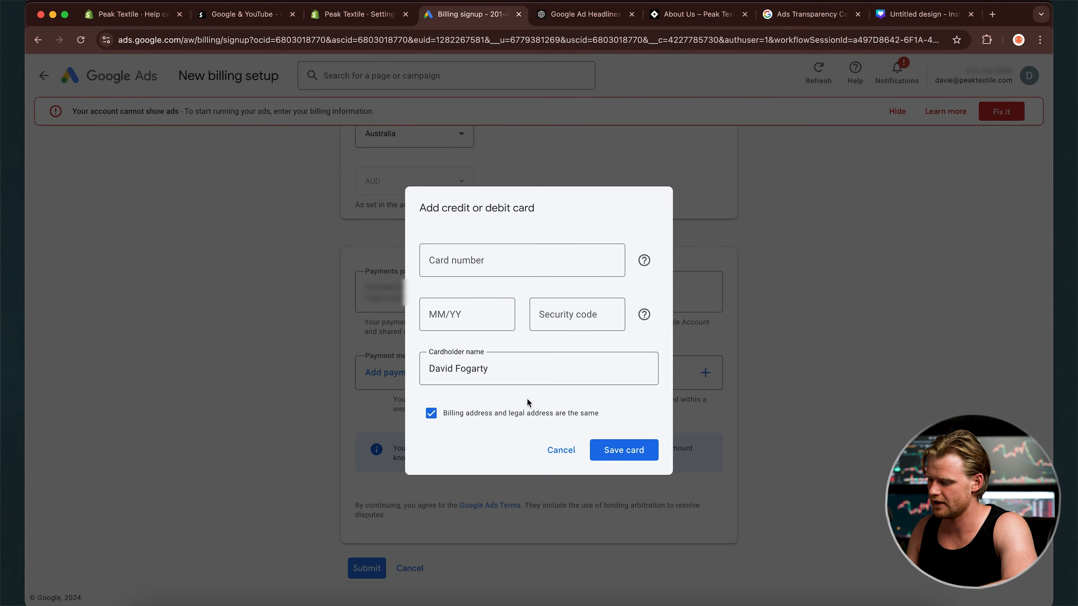
pyautogui.click(639, 450)
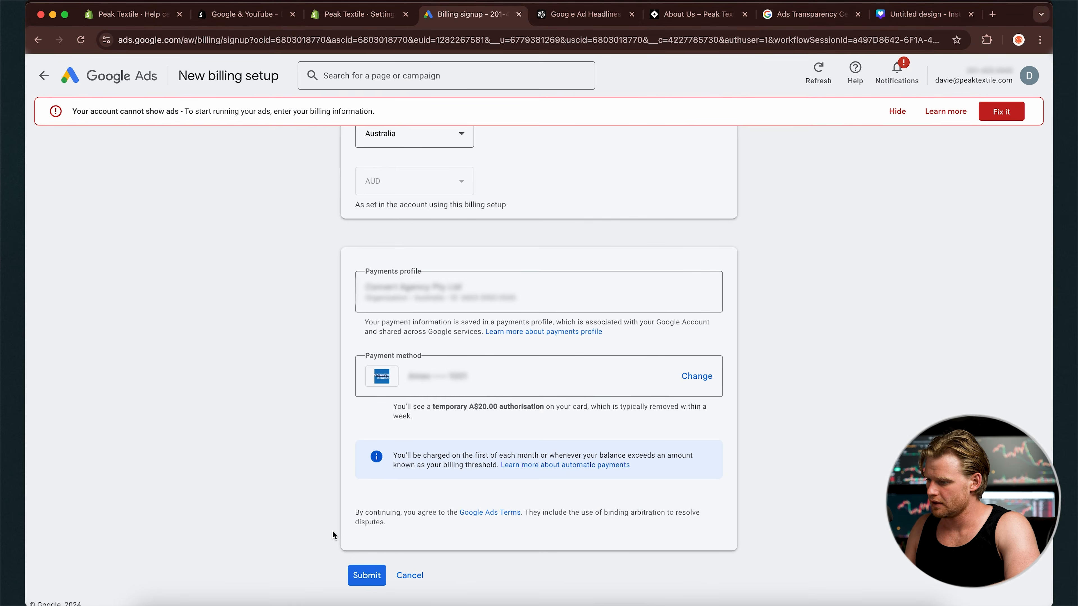
pyautogui.click(366, 578)
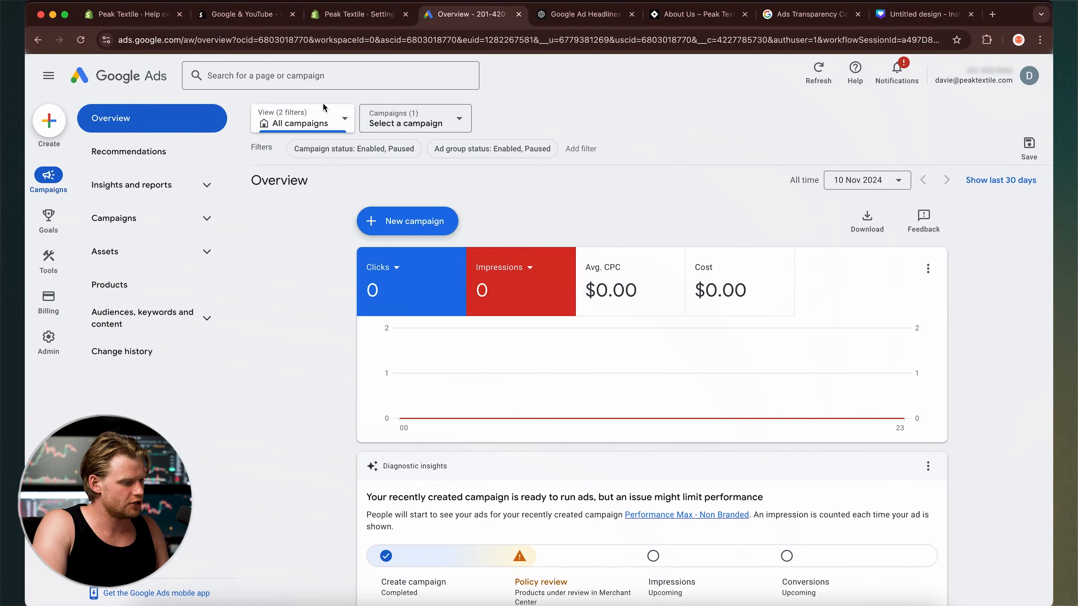
# Step: Switch the view to Performance Max campaigns and open its campaign list
pyautogui.click(328, 115)
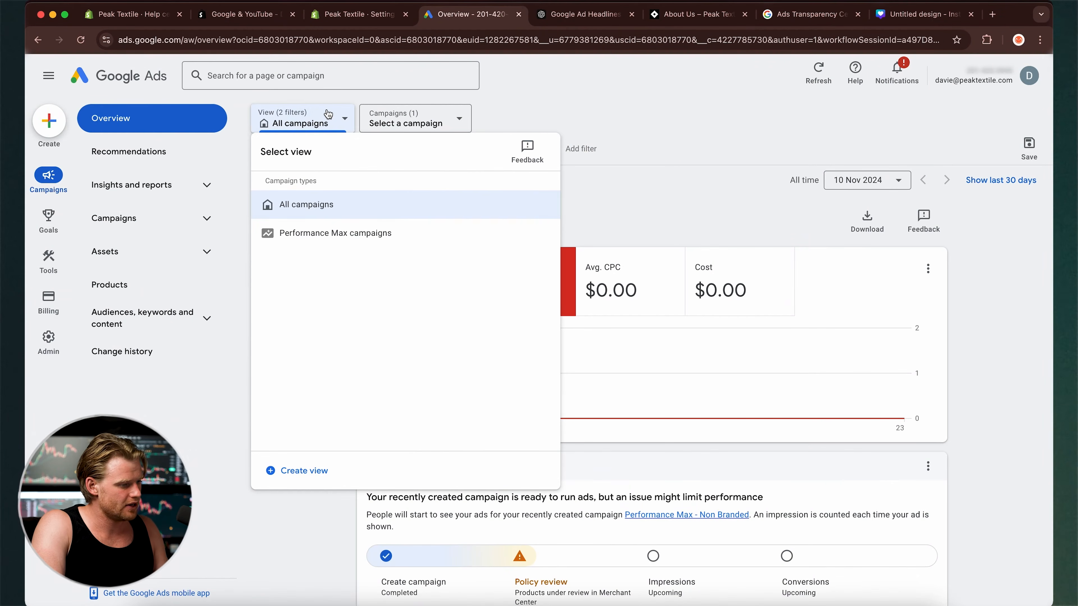
pyautogui.click(359, 234)
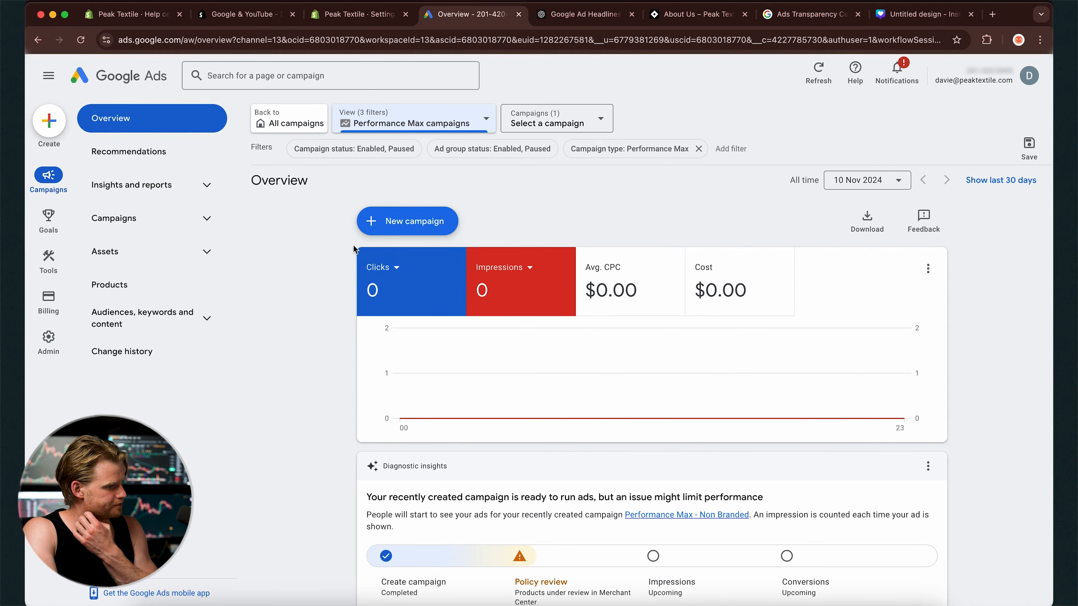
pyautogui.click(137, 217)
pyautogui.click(132, 251)
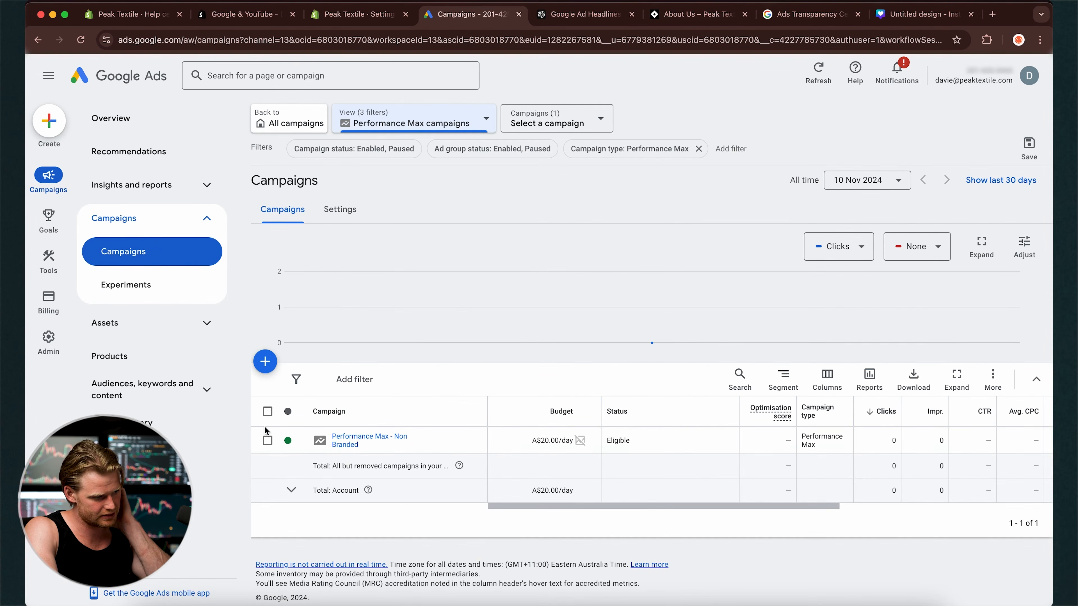
# Step: Duplicate the "Performance Max - Non Branded" campaign by copying and pasting it into the same account
pyautogui.click(267, 442)
pyautogui.click(331, 379)
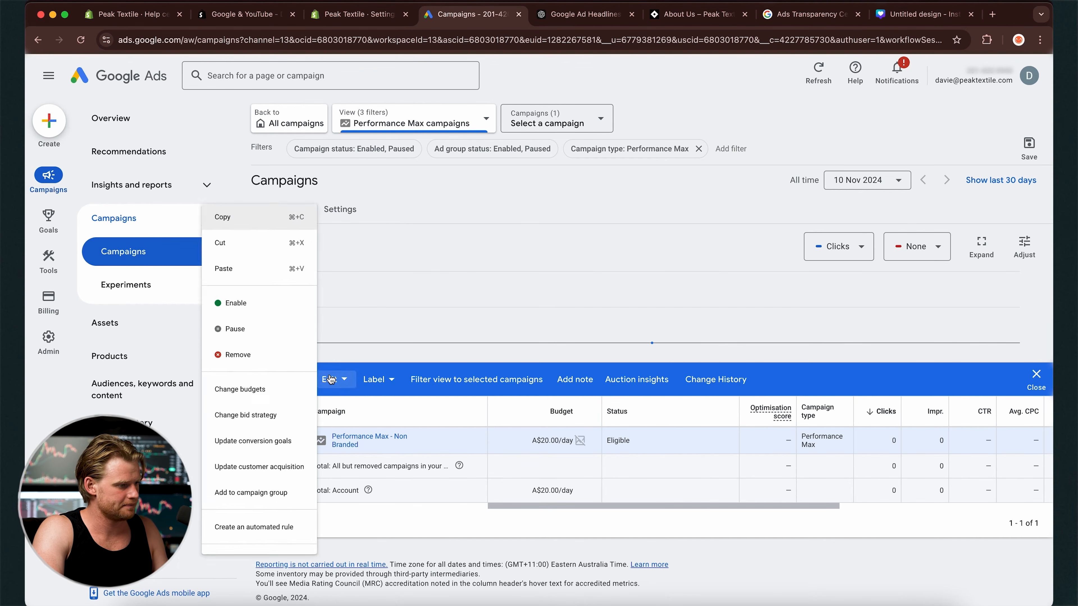
pyautogui.click(259, 207)
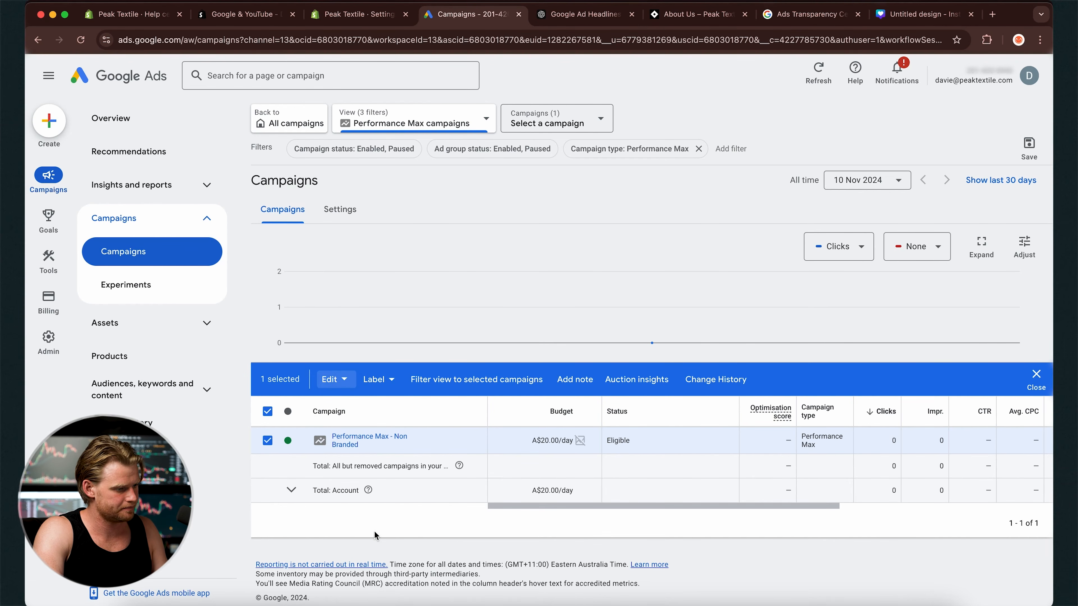
pyautogui.click(333, 379)
pyautogui.click(275, 259)
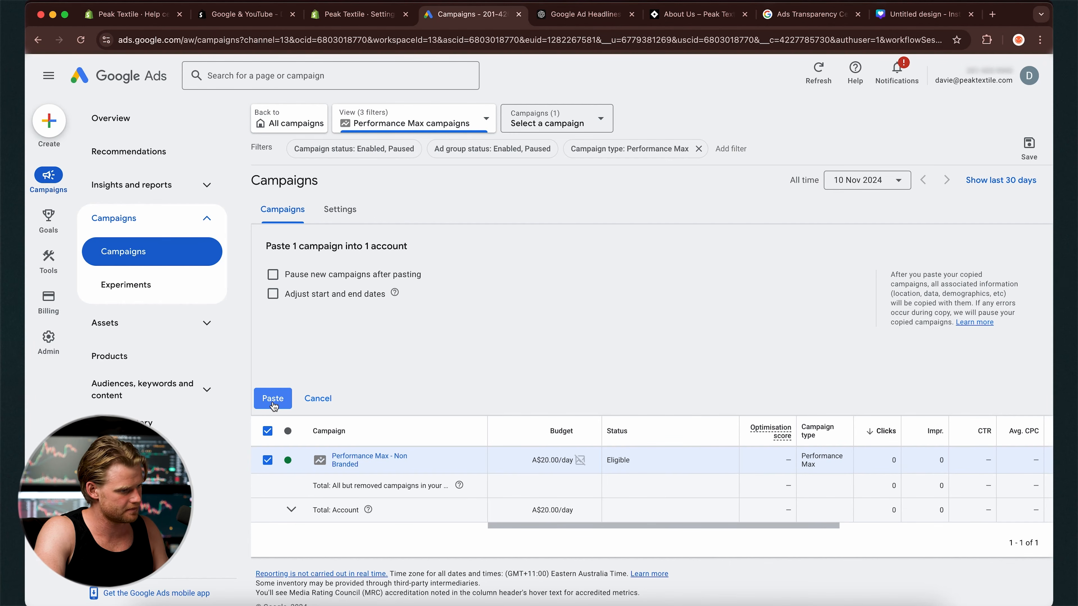
pyautogui.click(273, 402)
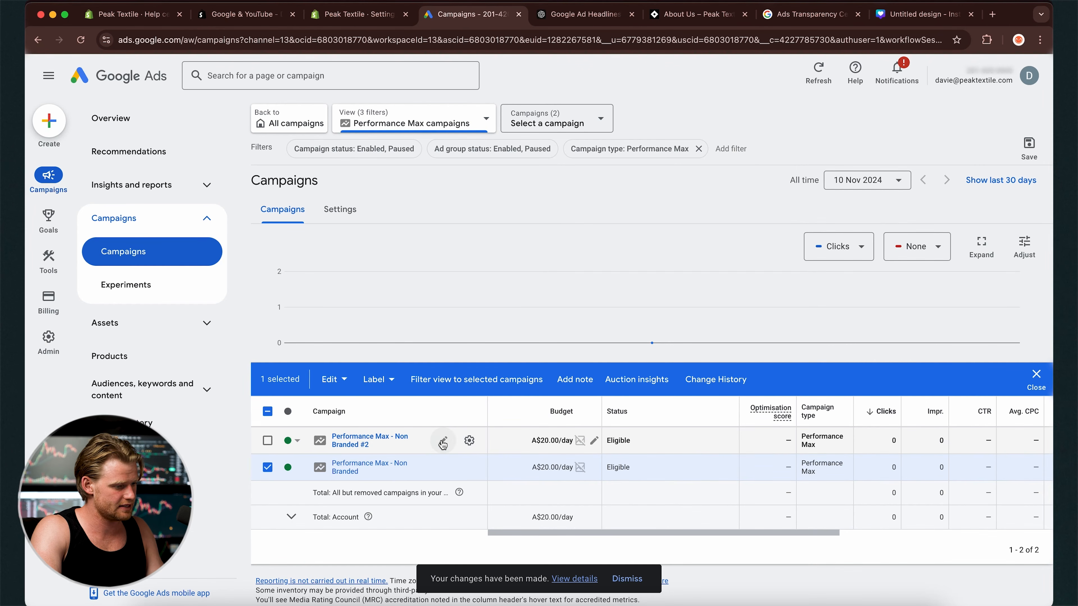
# Step: Rename the duplicated campaign "Performance Max - Branded"
pyautogui.click(442, 443)
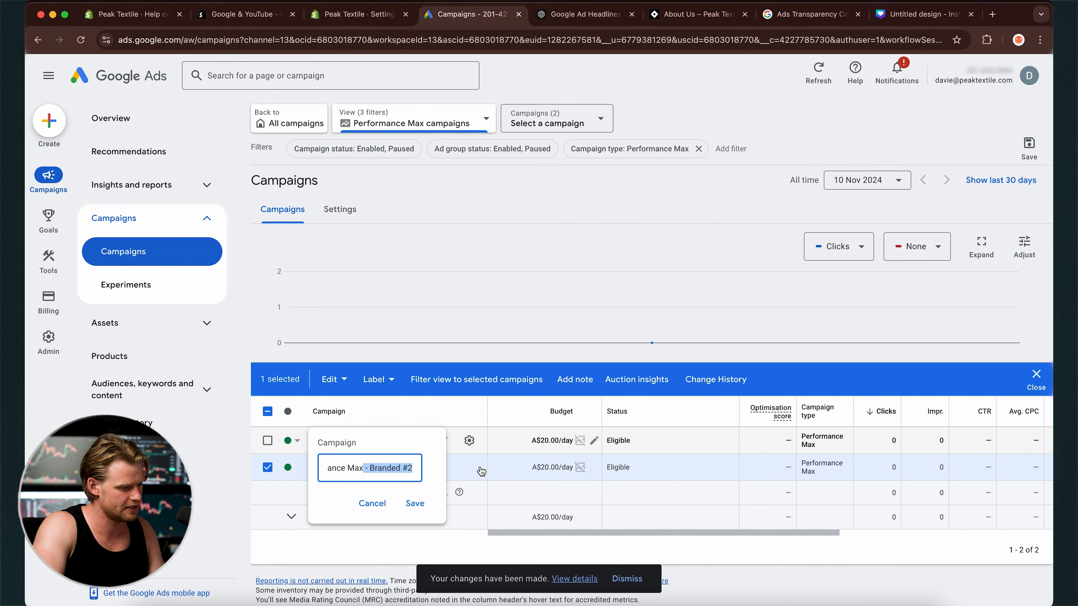
pyautogui.click(414, 502)
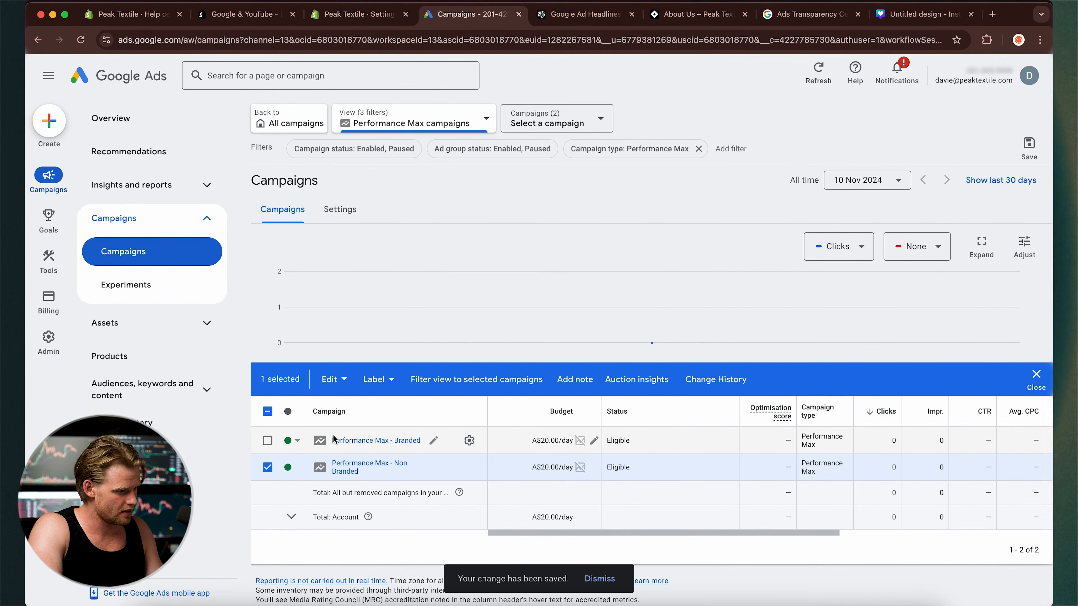
pyautogui.click(443, 467)
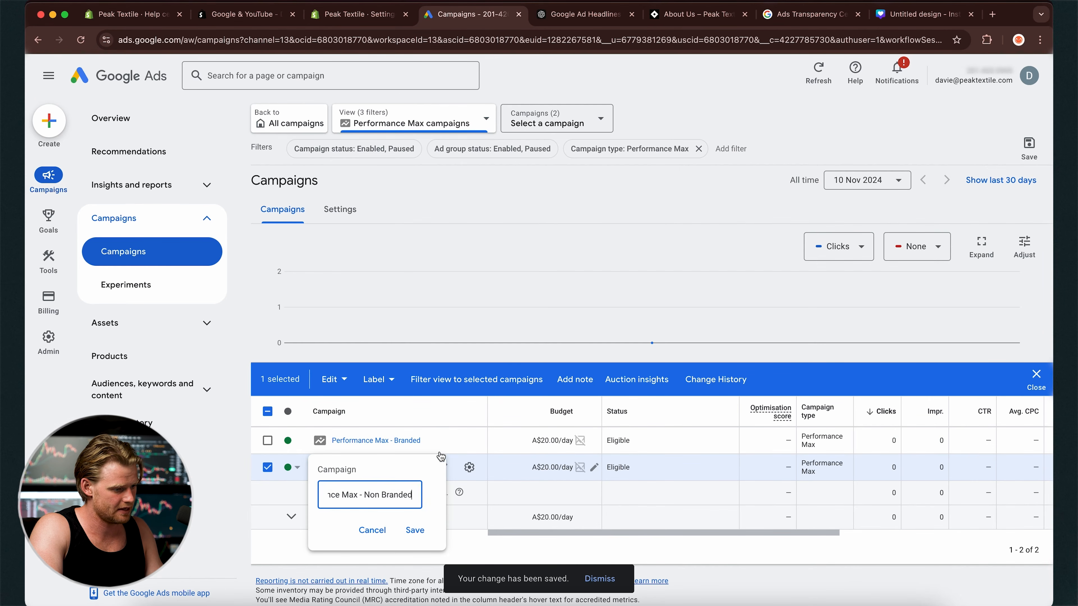
pyautogui.press('Escape')
# Step: In the Non Branded campaign's additional settings, remove the Peak Textile list from the brand exclusions and save
pyautogui.click(468, 468)
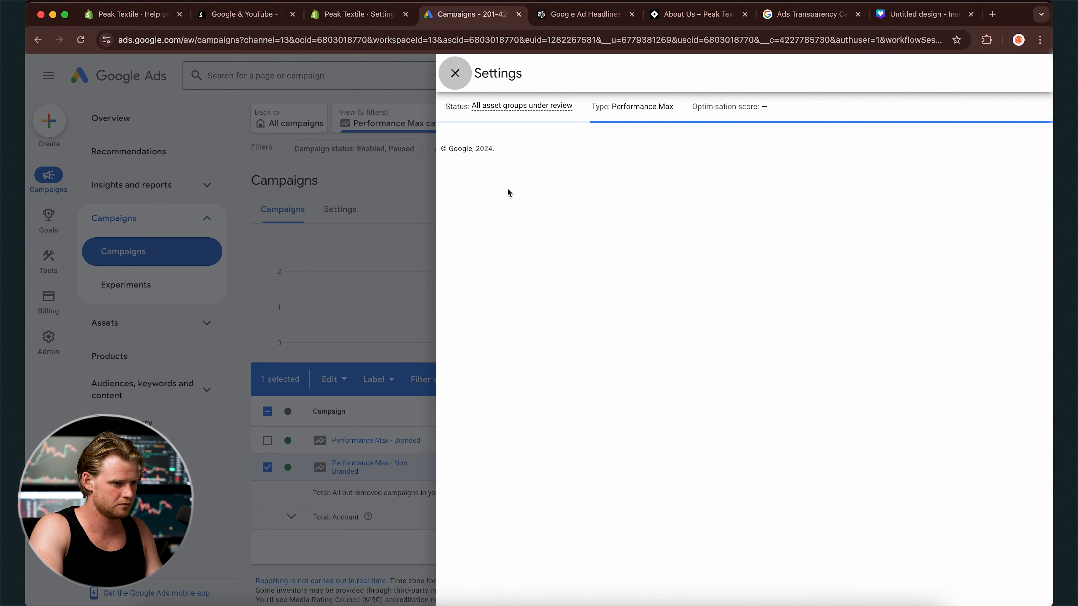
pyautogui.scroll(-3, 686, 356)
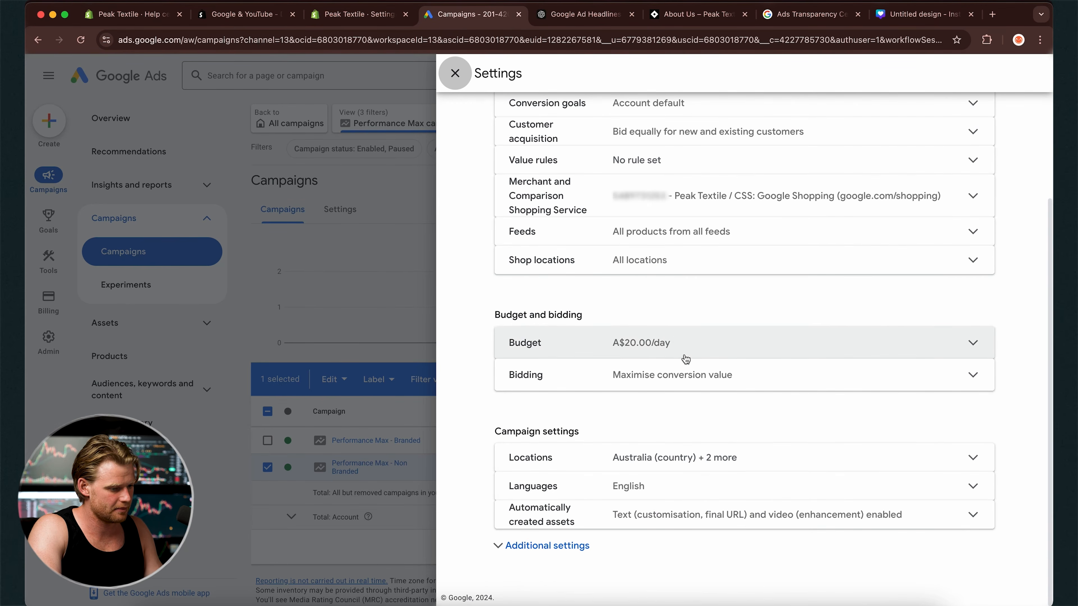
pyautogui.click(557, 546)
pyautogui.scroll(-3, 559, 549)
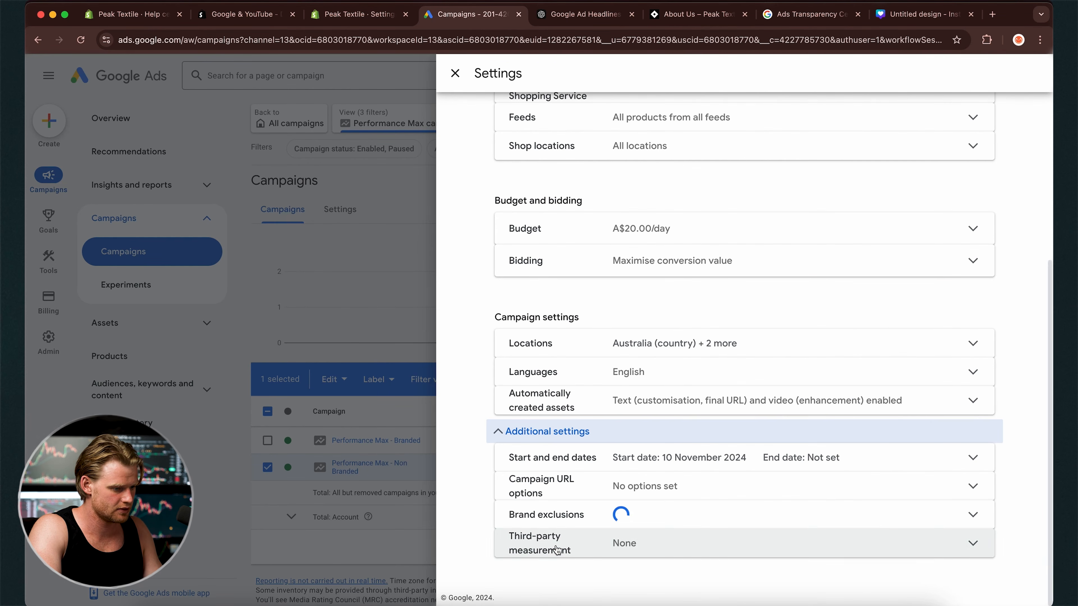
pyautogui.click(667, 514)
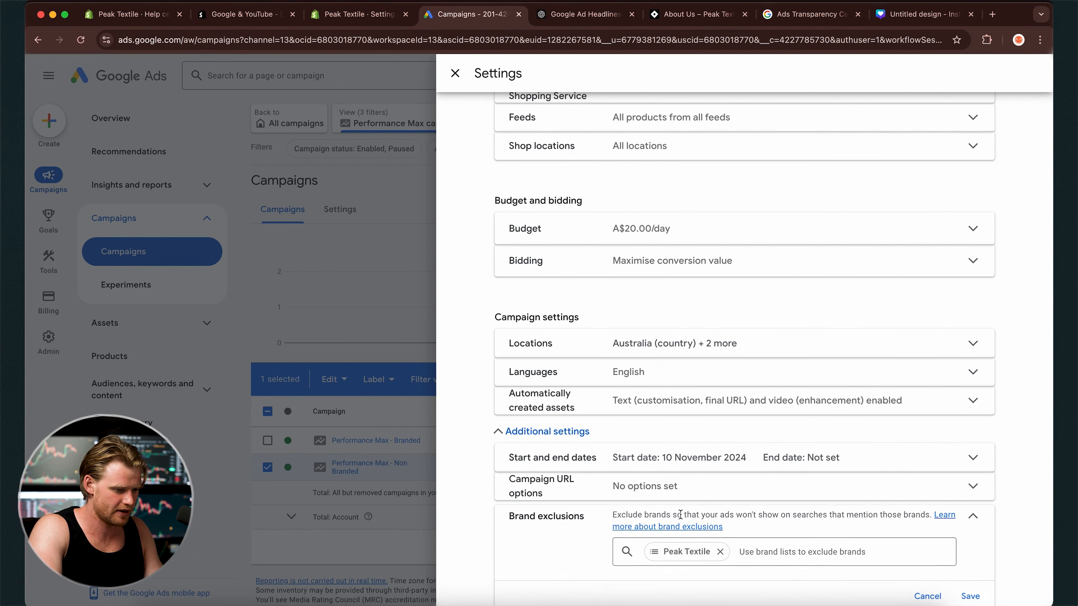
pyautogui.click(722, 460)
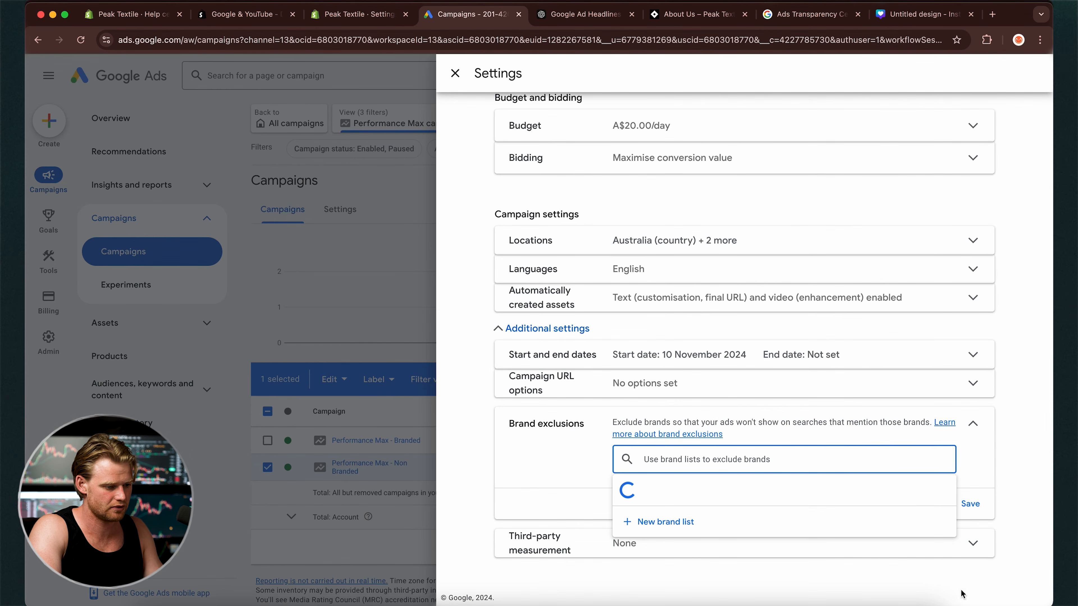
pyautogui.click(1009, 477)
pyautogui.click(970, 504)
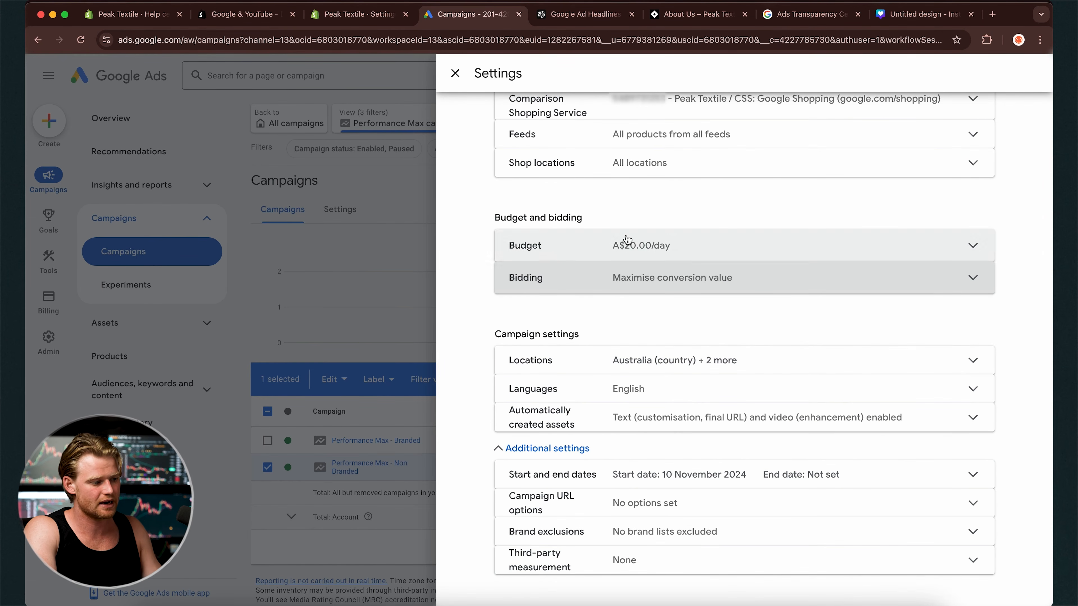
# Step: Set the Non Branded campaign's average daily budget to A$5.00 and save it
pyautogui.scroll(2, 679, 297)
pyautogui.click(647, 291)
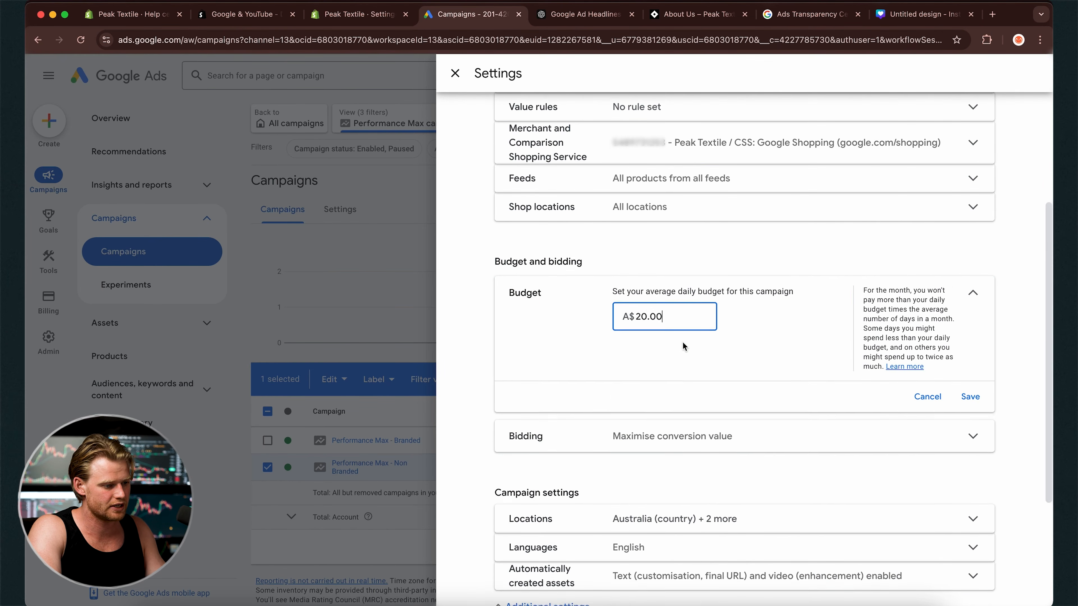
pyautogui.write('5')
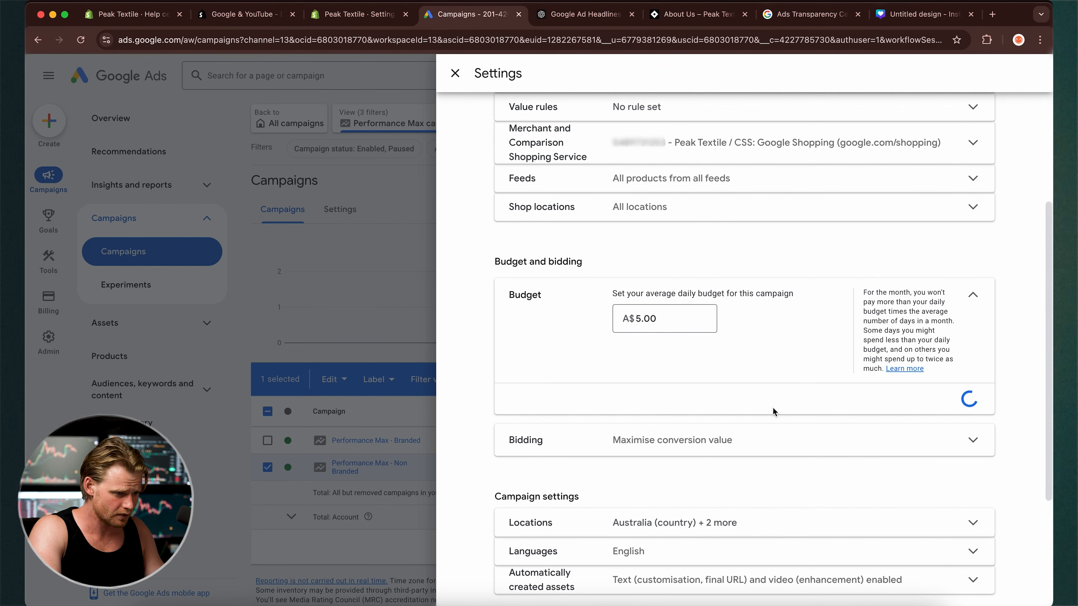
pyautogui.click(750, 327)
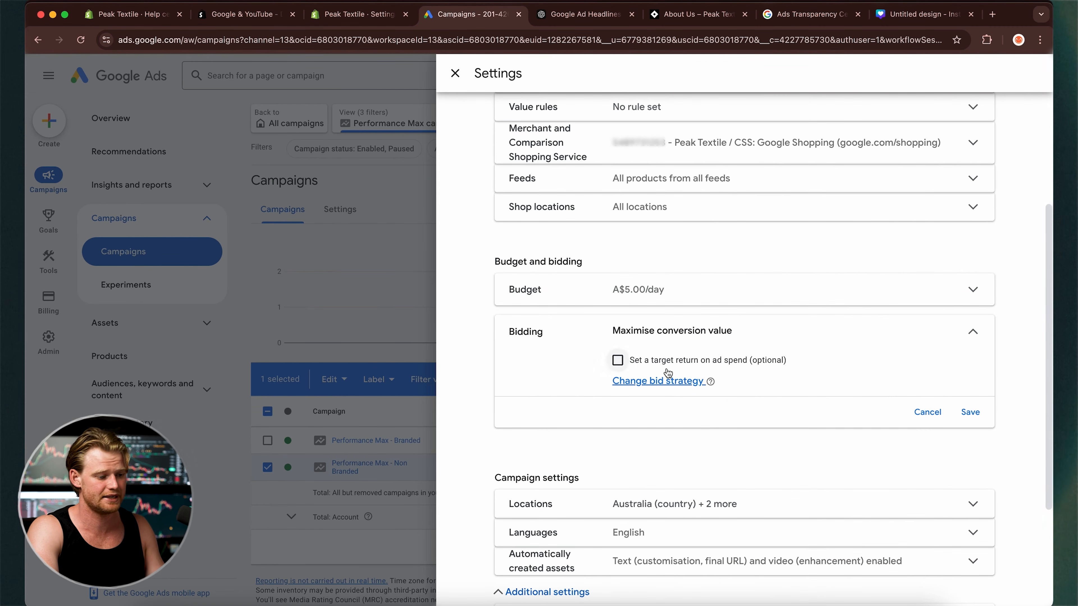
pyautogui.click(624, 362)
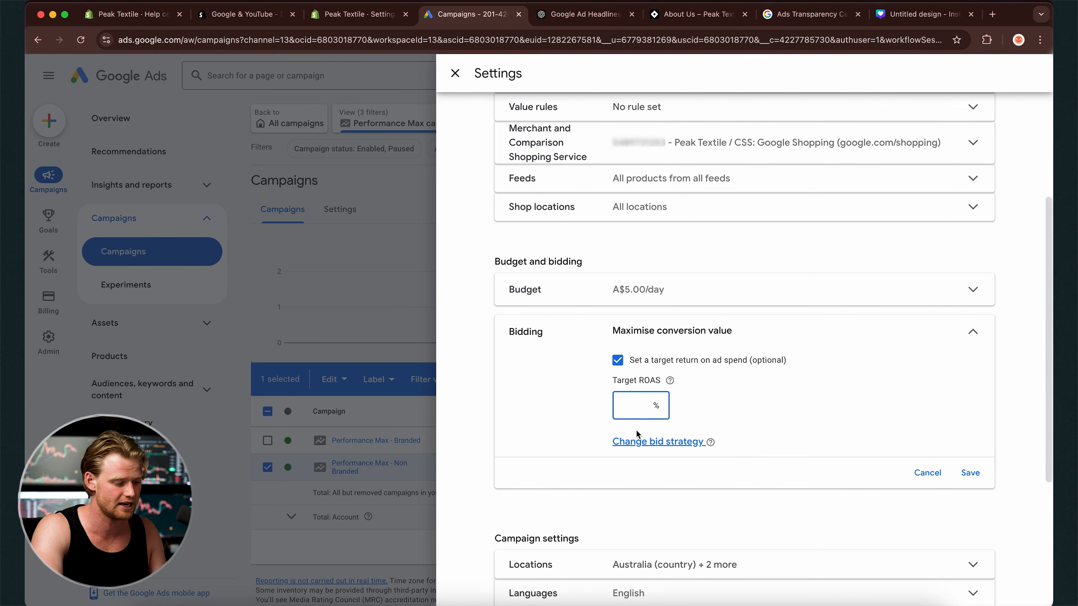
pyautogui.click(928, 473)
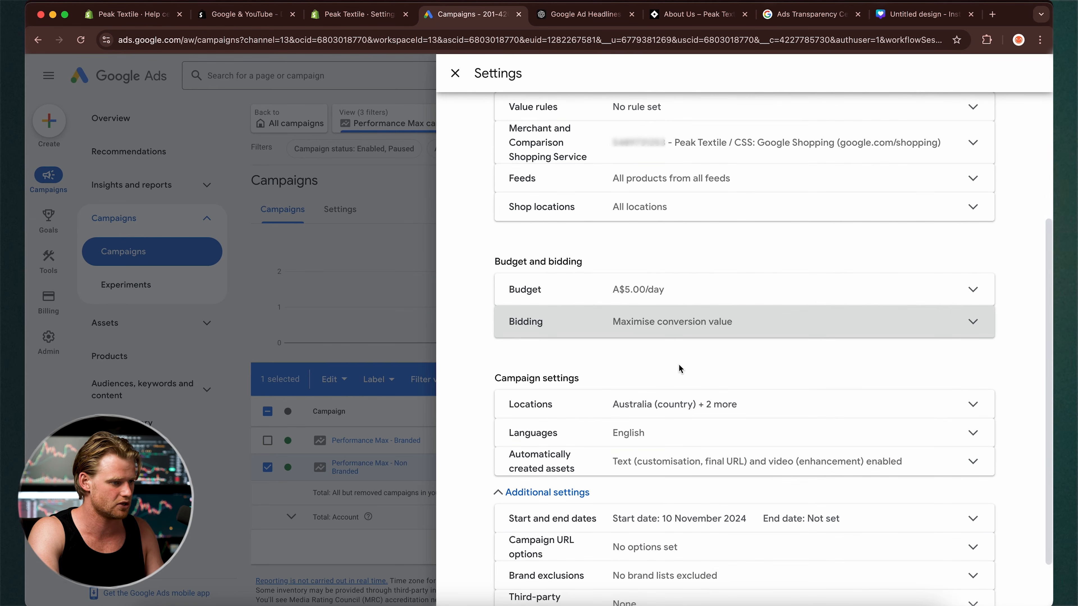
# Step: Return to the campaign list with nothing selected and review the performance columns of the Branded and Non Branded campaigns
pyautogui.scroll(5, 746, 361)
pyautogui.click(455, 73)
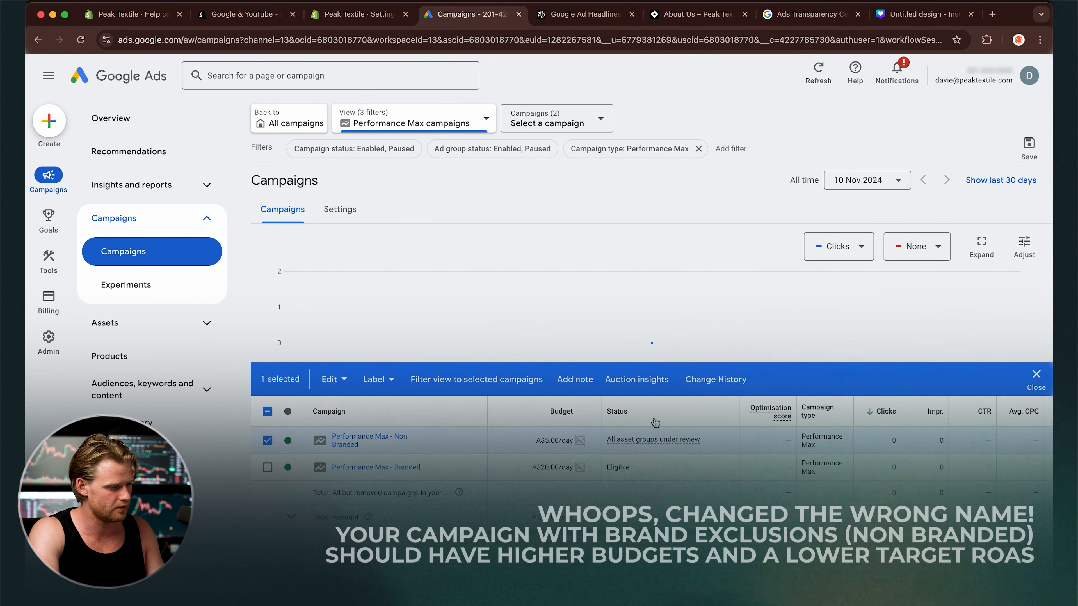
pyautogui.click(266, 441)
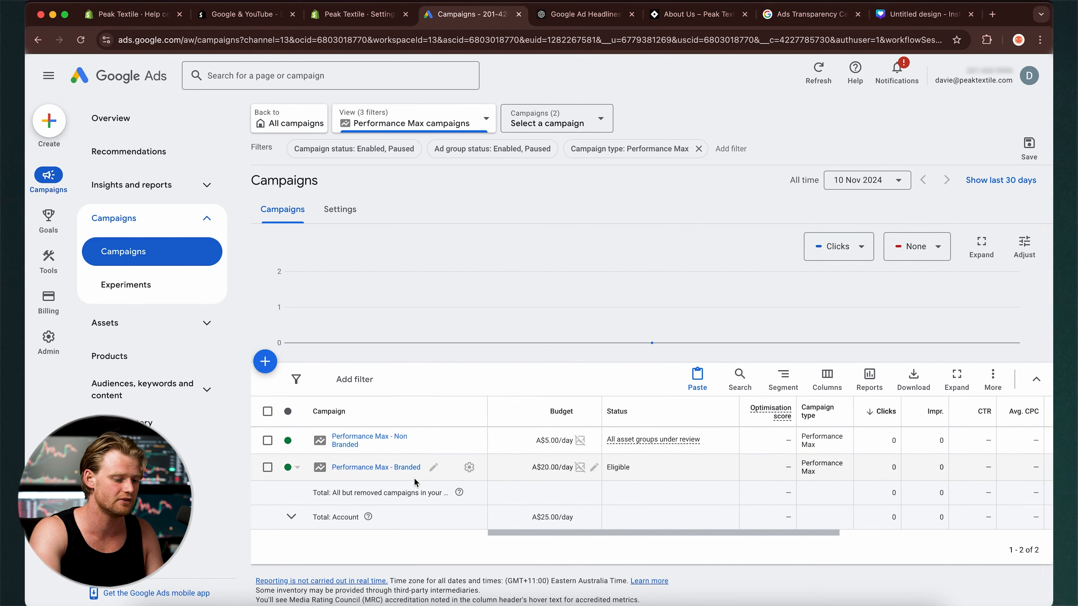
pyautogui.hscroll(8, 718, 515)
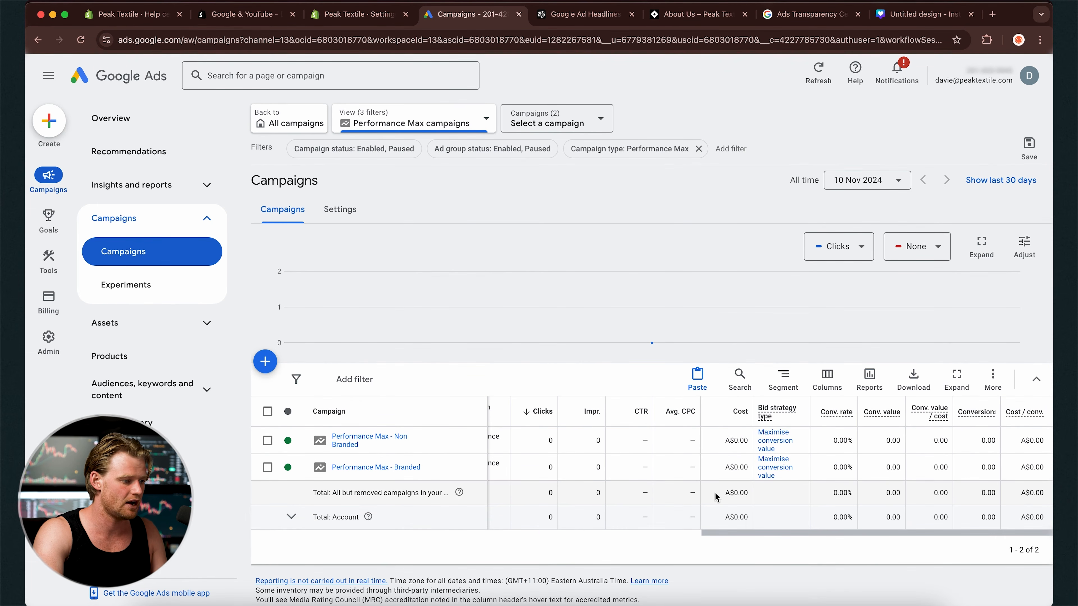
pyautogui.scroll(-1, 716, 497)
pyautogui.scroll(1, 716, 497)
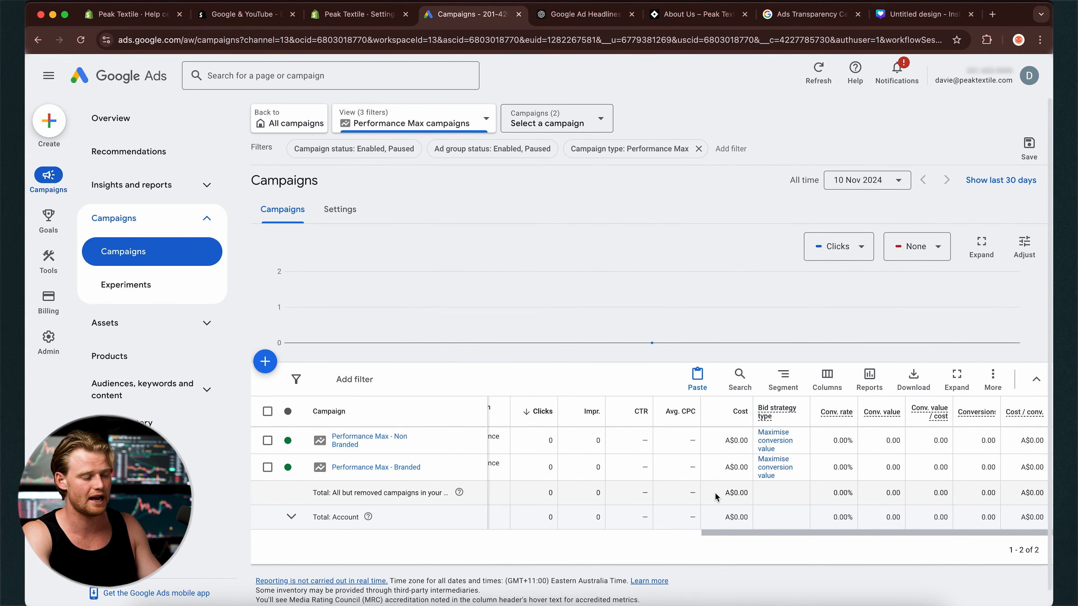